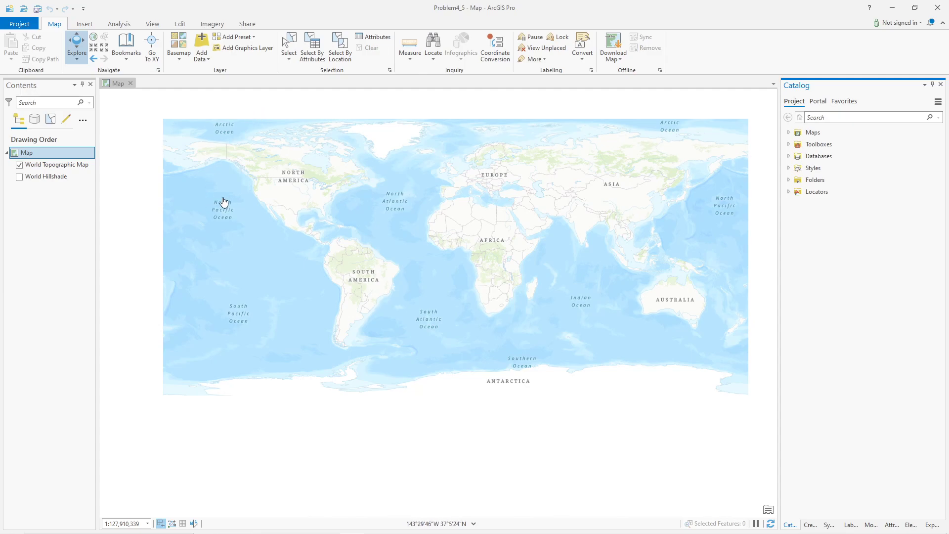
Switch to Excel to review the X and Y coordinates of points A through G, and return to ArcGIS Pro
mouse_move(308, 531)
left_click(401, 525)
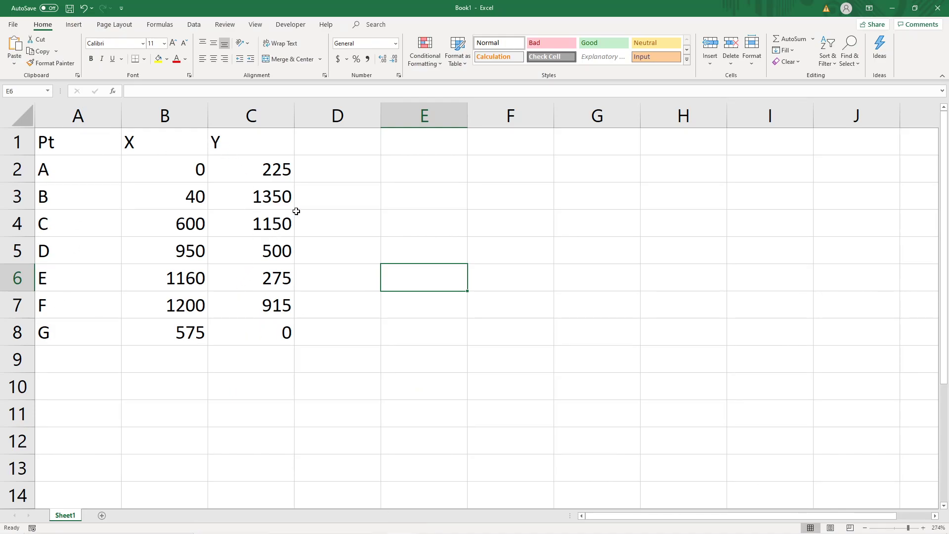
left_click(325, 139)
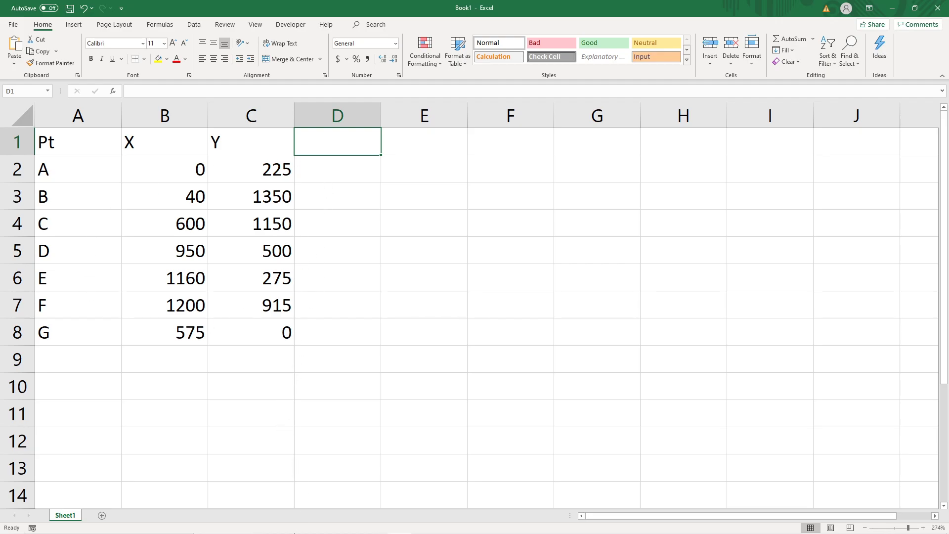
left_click(351, 525)
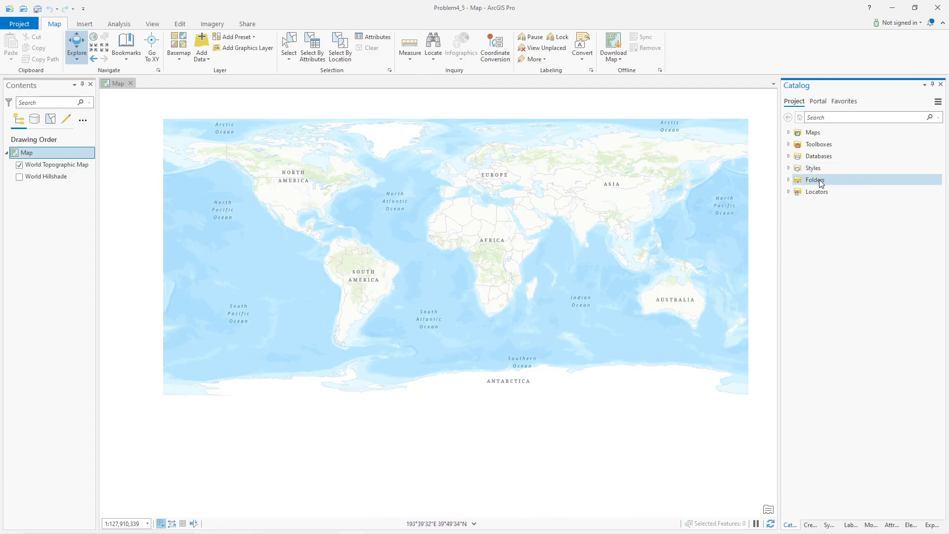
Start a new polygon feature class named boundary in the Problem4_5.gdb geodatabase, with Z values turned off
left_click(788, 180)
left_click(796, 192)
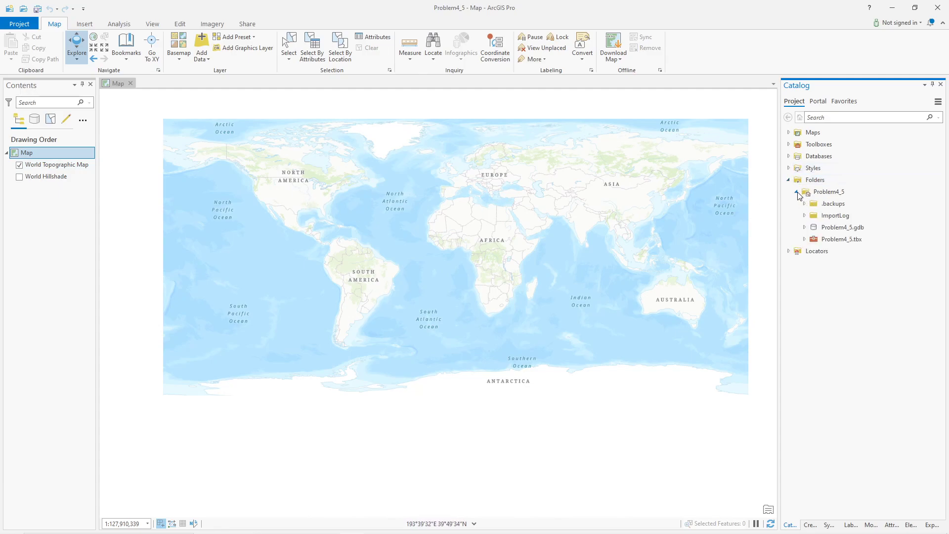
right_click(839, 228)
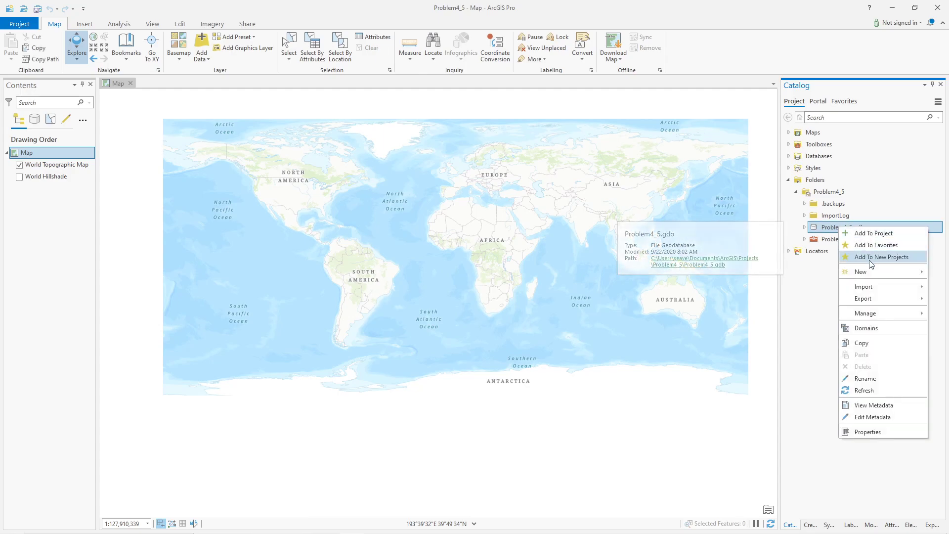
mouse_move(872, 271)
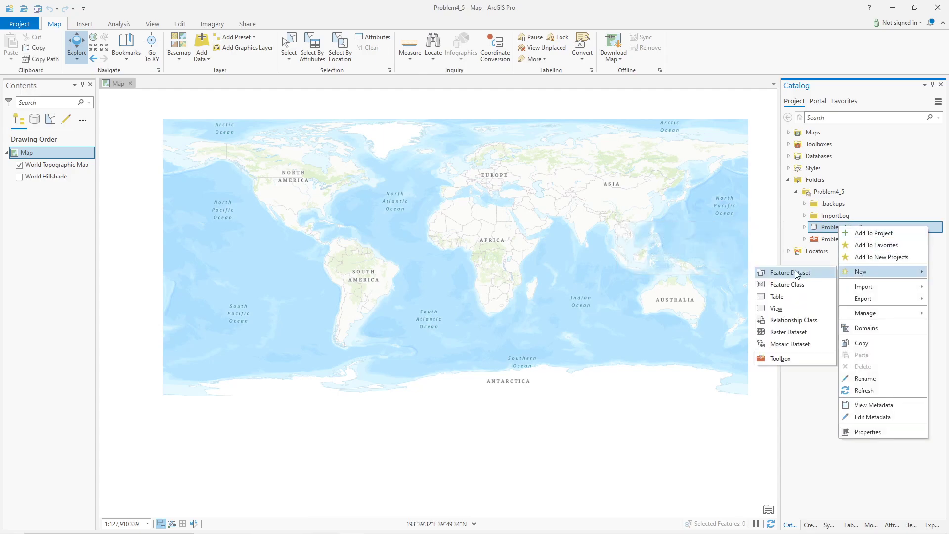
left_click(791, 287)
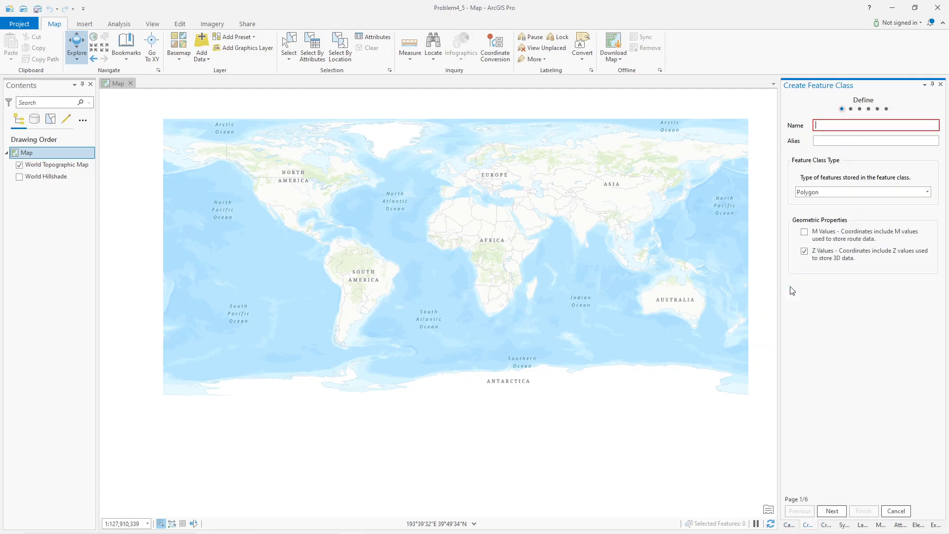
type("boundary")
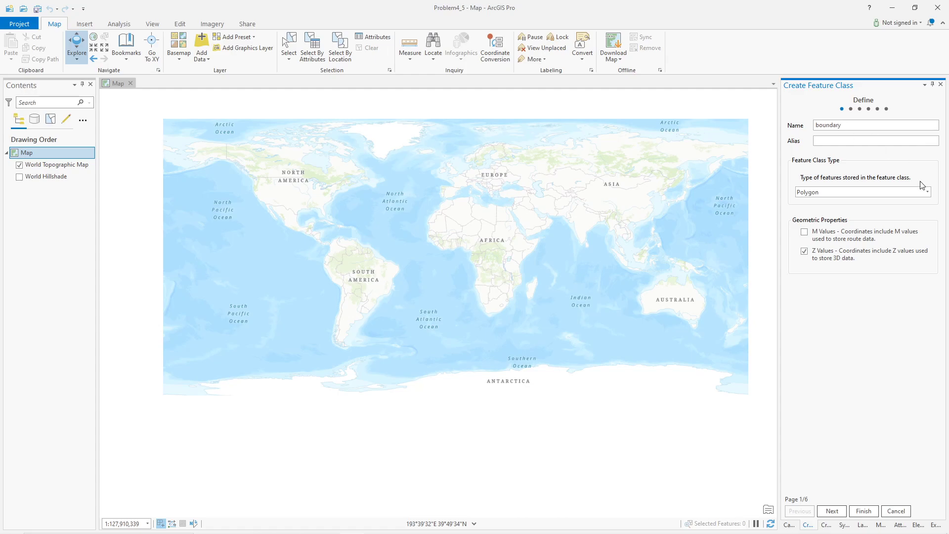
left_click(804, 251)
Search coordinate systems for 2259, assign NAD 1983 StatePlane New Mexico West FIPS 3003 (US Feet), and finish creating the boundary feature class
left_click(832, 512)
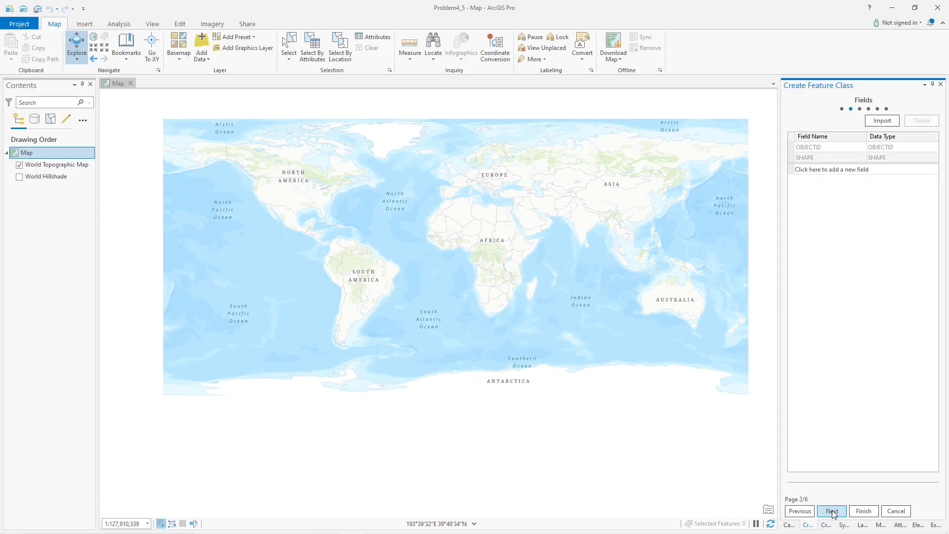
left_click(832, 512)
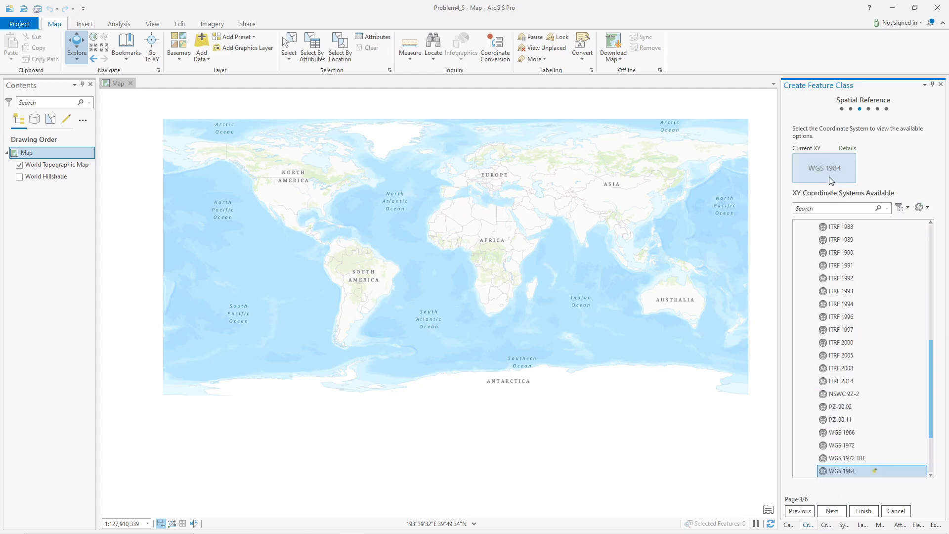
left_click(821, 207)
type("2259")
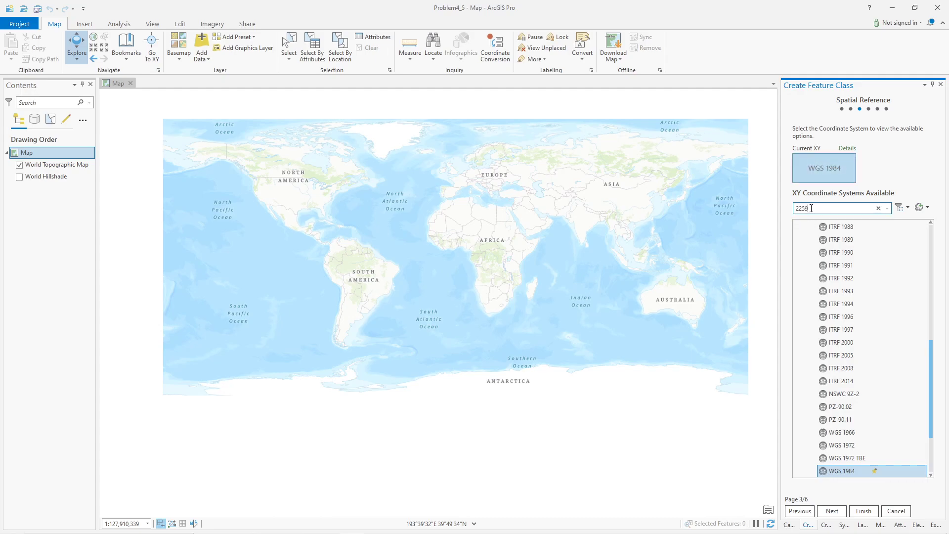
key("Return")
left_click(846, 267)
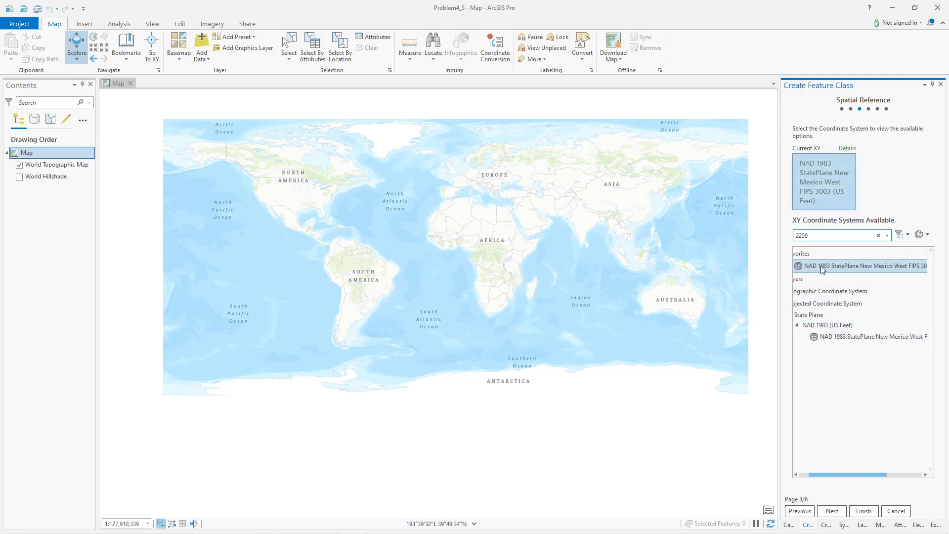
left_click(865, 511)
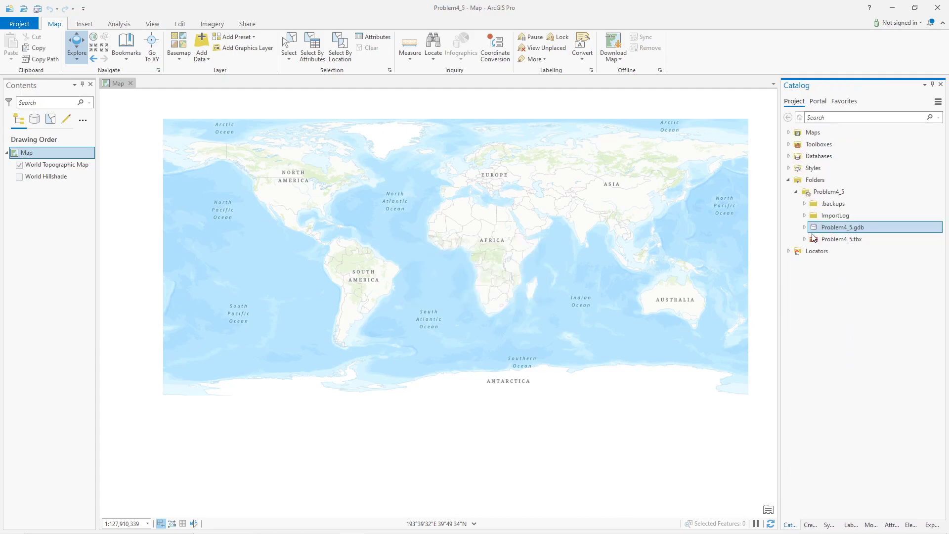
Create a line feature class named linear in Problem4_5.gdb, without Z values, using NAD 1983 StatePlane New Mexico West FIPS 3003 (US Feet)
double_click(813, 233)
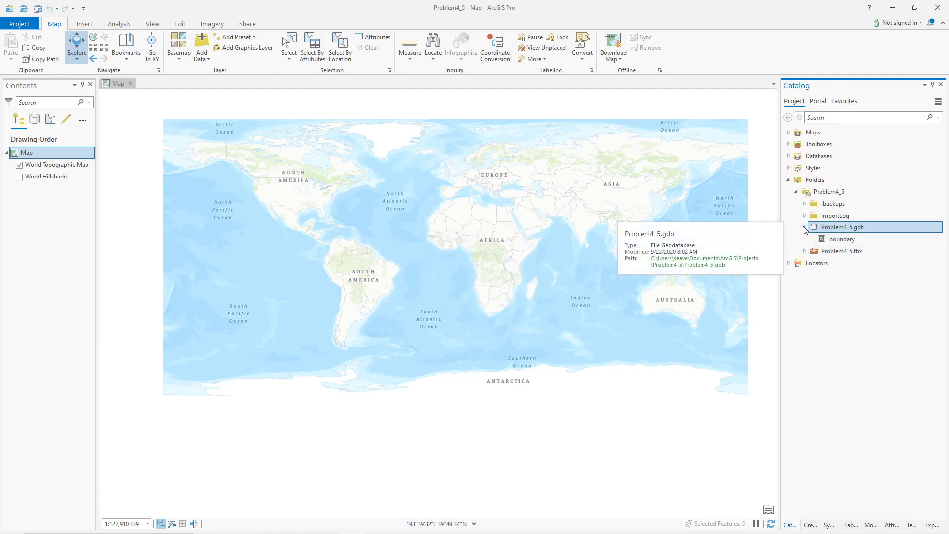
right_click(841, 230)
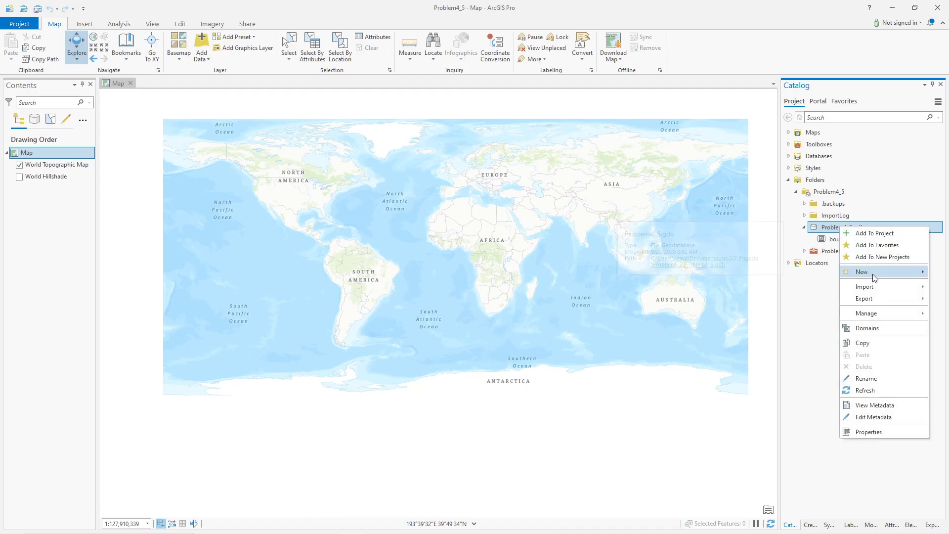
mouse_move(864, 272)
left_click(785, 288)
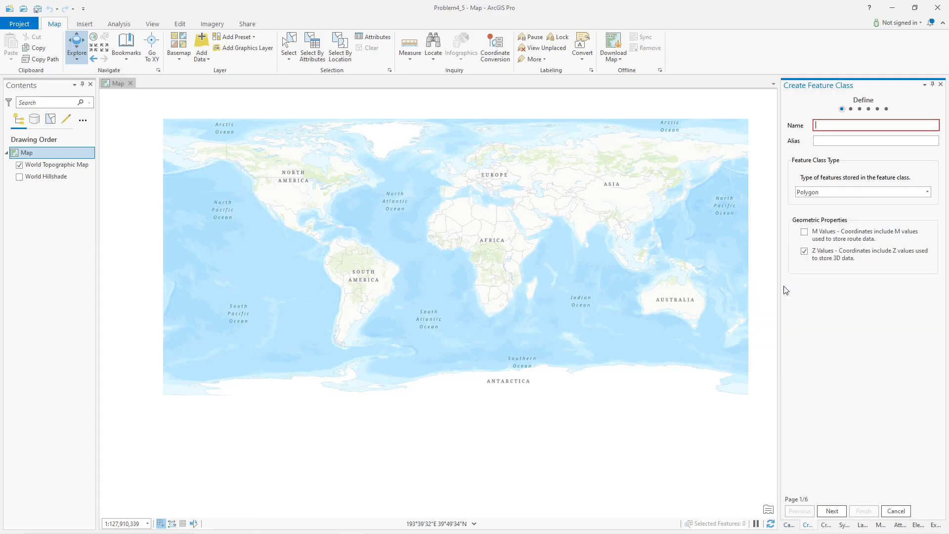
left_click(833, 125)
type("linear")
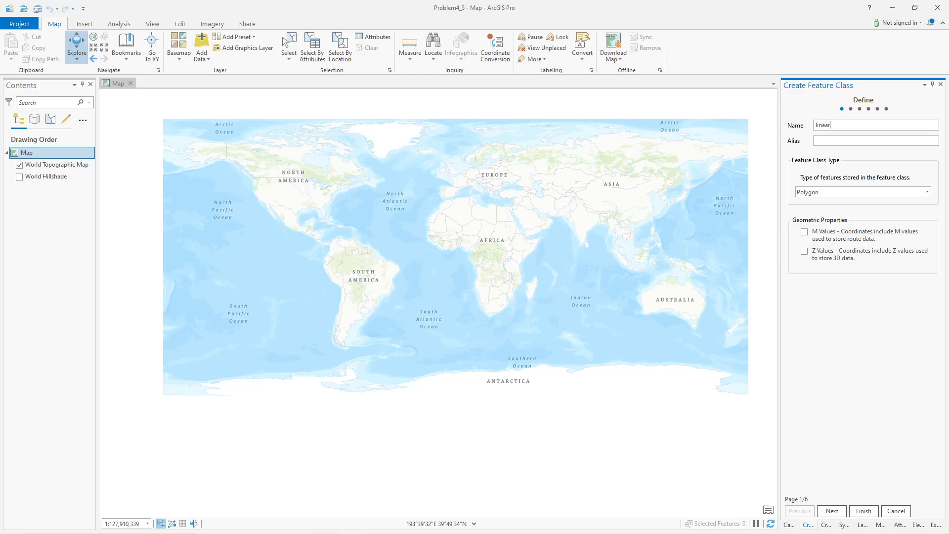
left_click(827, 192)
left_click(825, 220)
left_click(842, 513)
left_click(842, 512)
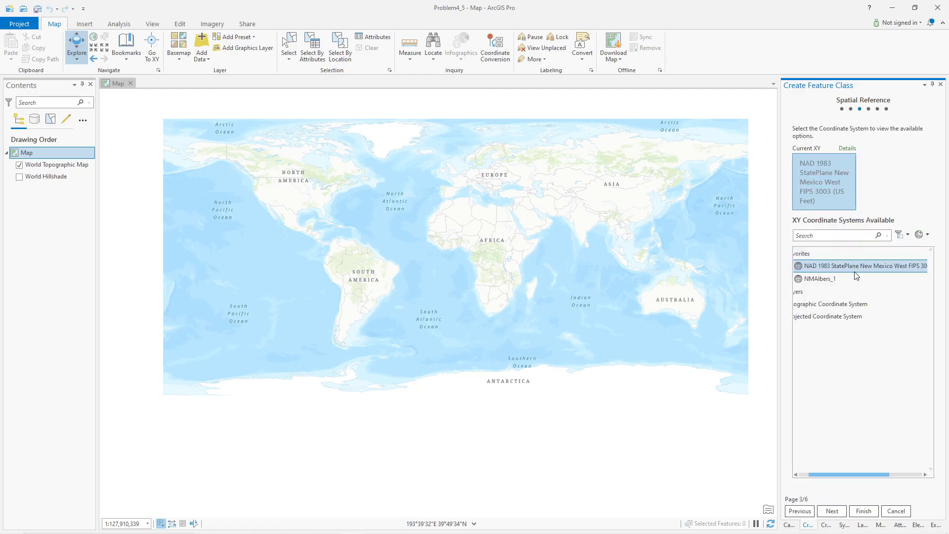
left_click(862, 511)
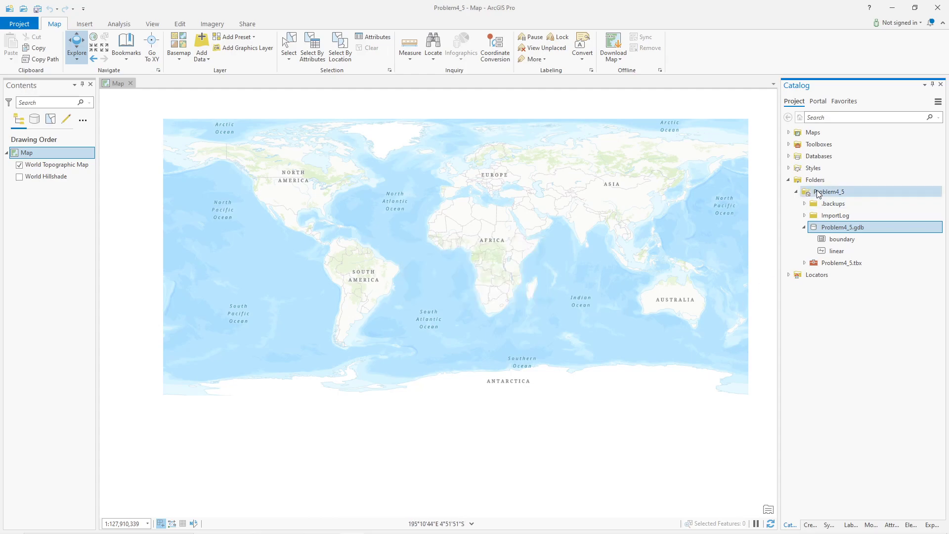
right_click(832, 228)
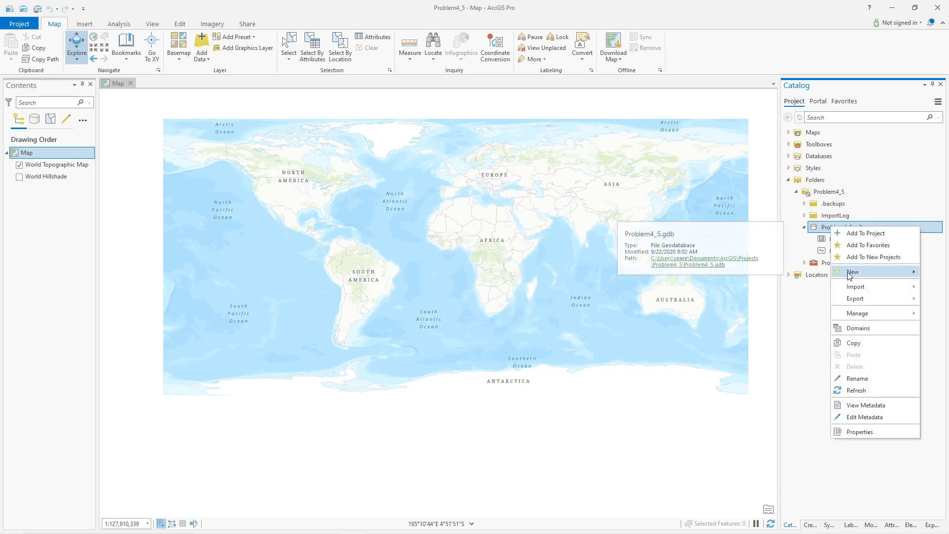
mouse_move(853, 275)
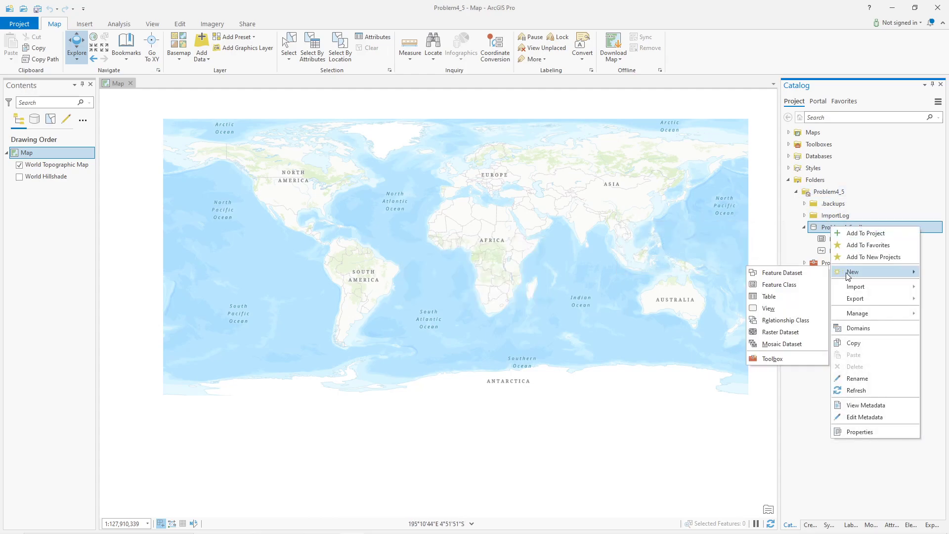
left_click(770, 297)
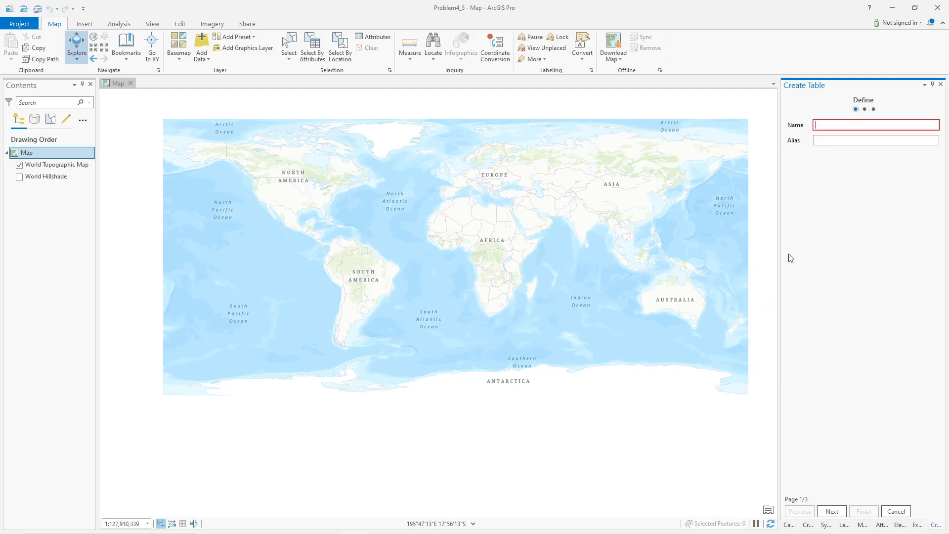
left_click(897, 511)
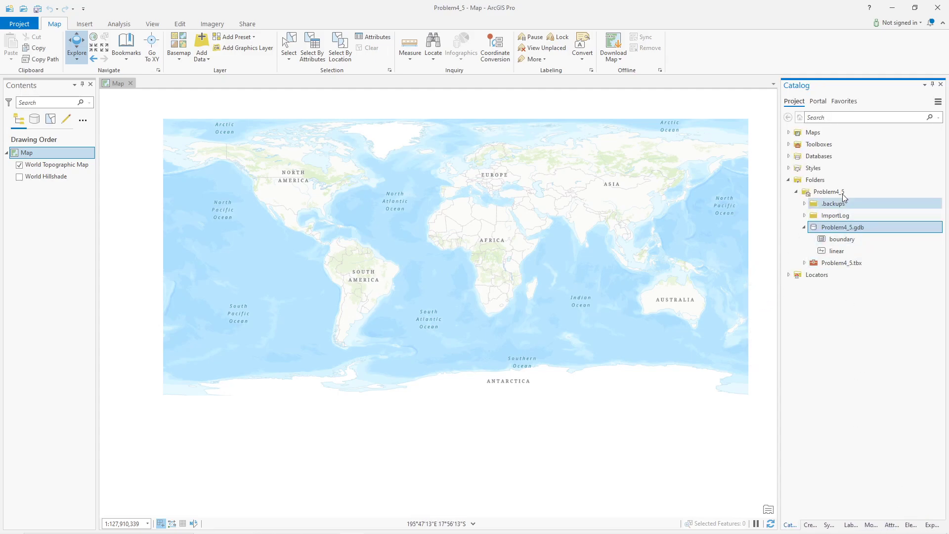
Create a point feature class named points in Problem4_5.gdb, without Z values, using NAD 1983 StatePlane New Mexico West FIPS 3003 (US Feet)
right_click(839, 228)
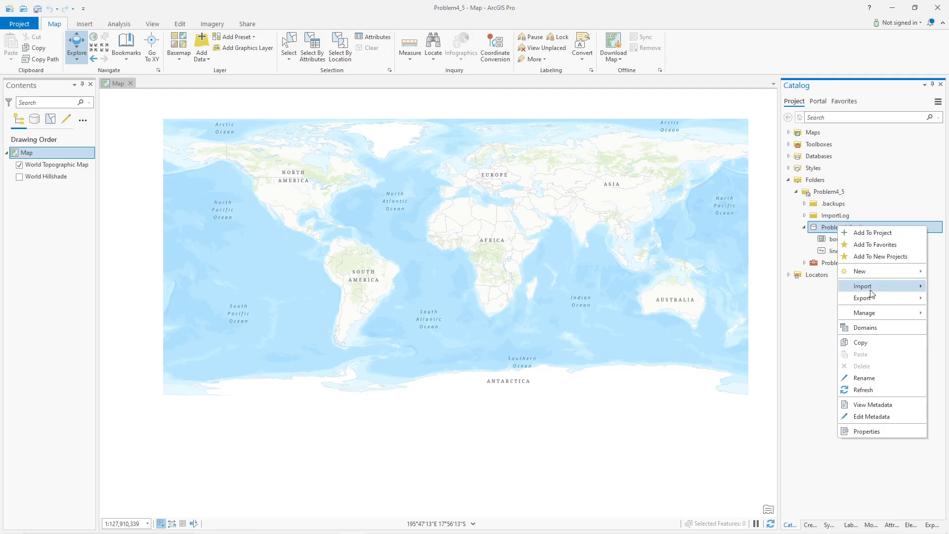
mouse_move(862, 271)
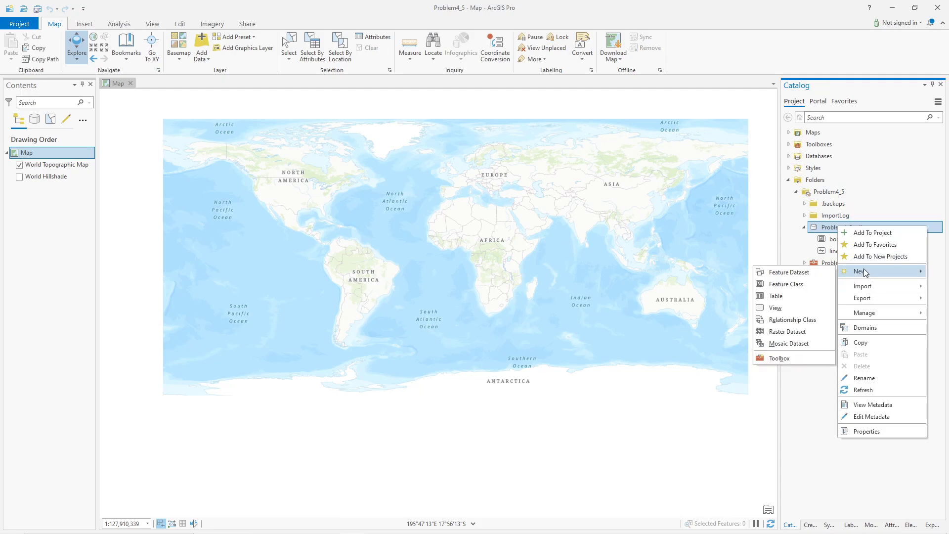
left_click(785, 285)
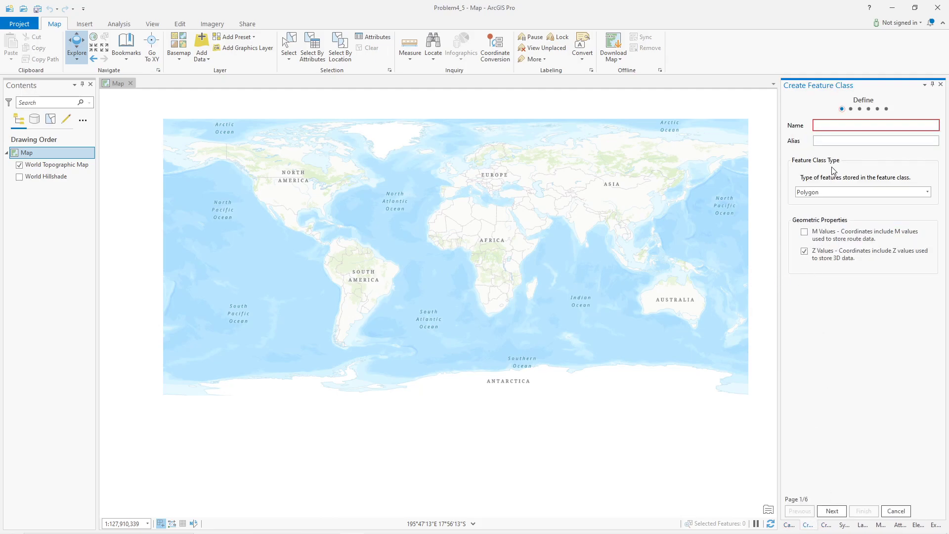
type("points")
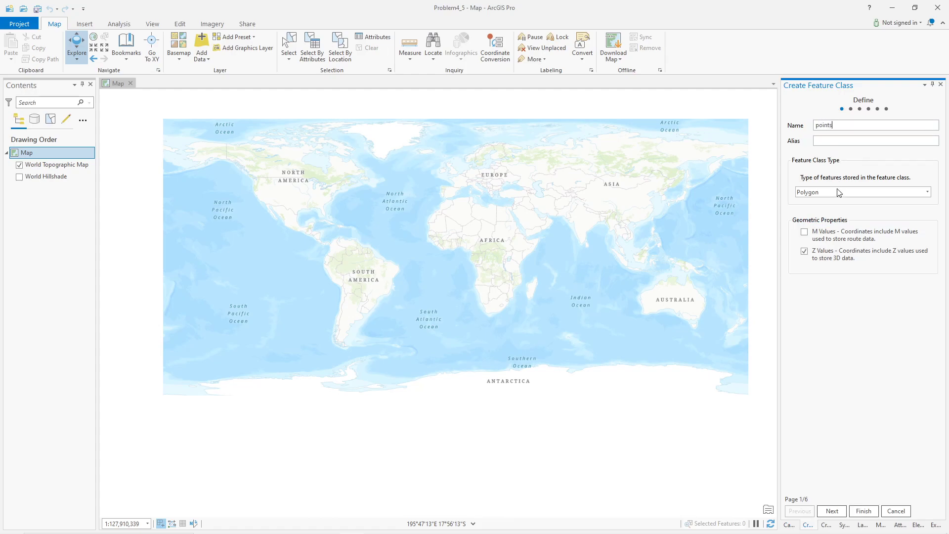
left_click(836, 192)
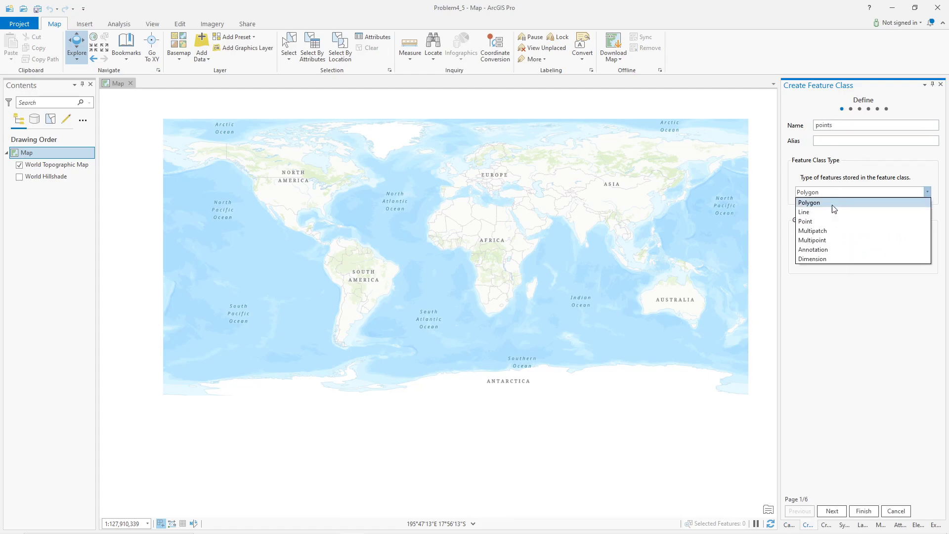
left_click(828, 218)
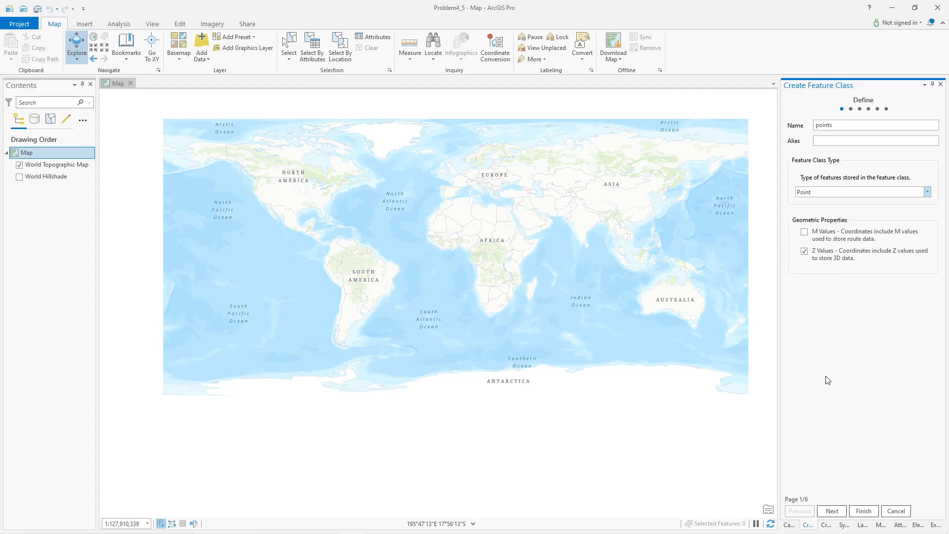
left_click(804, 252)
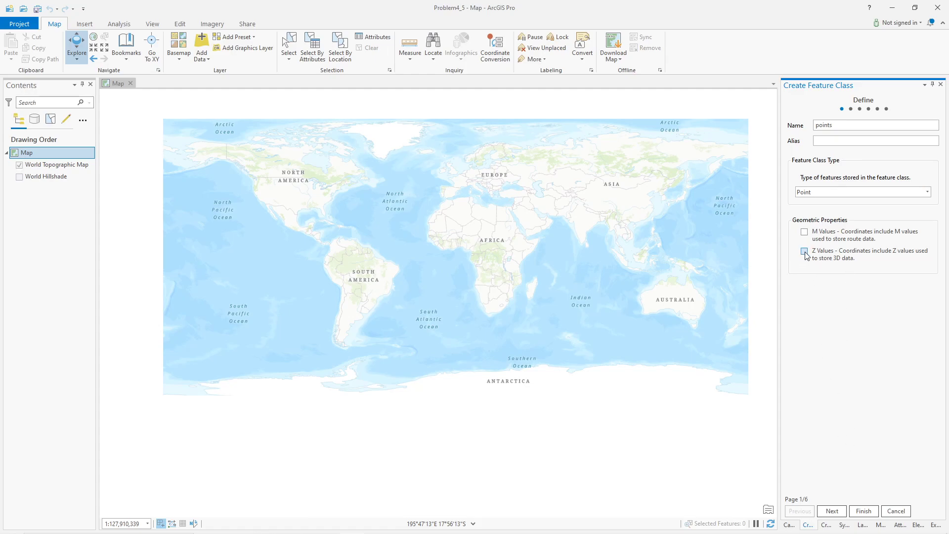
left_click(833, 512)
left_click(832, 511)
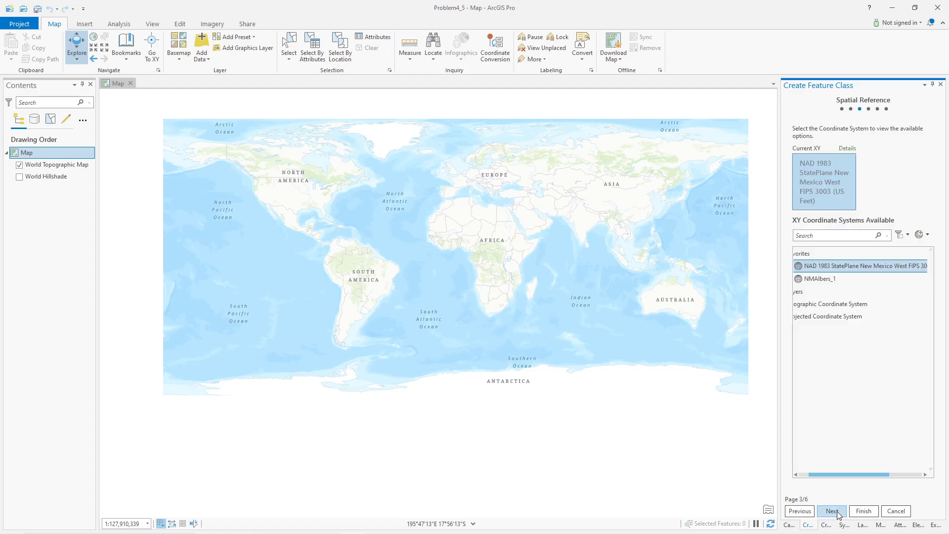
left_click(855, 509)
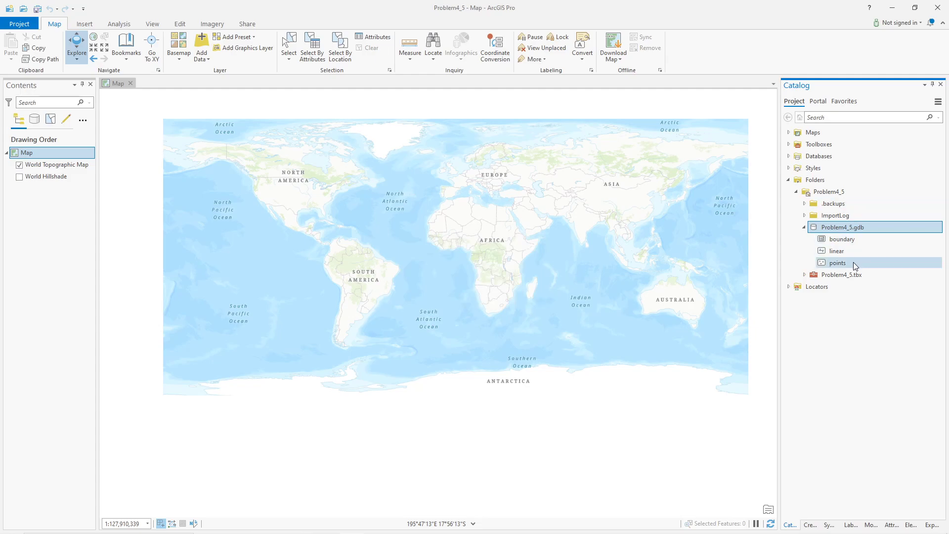
Add the boundary feature class from Problem4_5.gdb to the map
left_click_drag(846, 242, 474, 240)
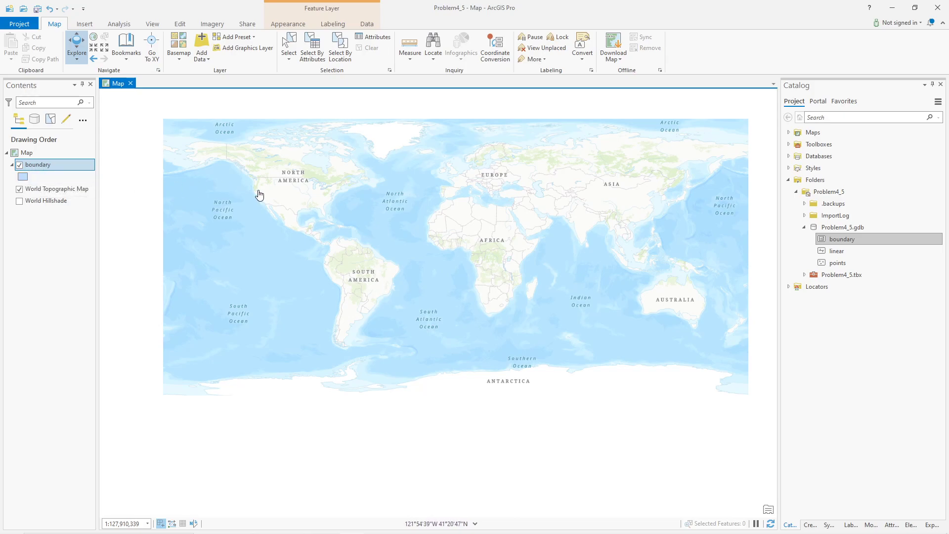
scroll(272, 206, "up", 3)
scroll(298, 232, "up", 5)
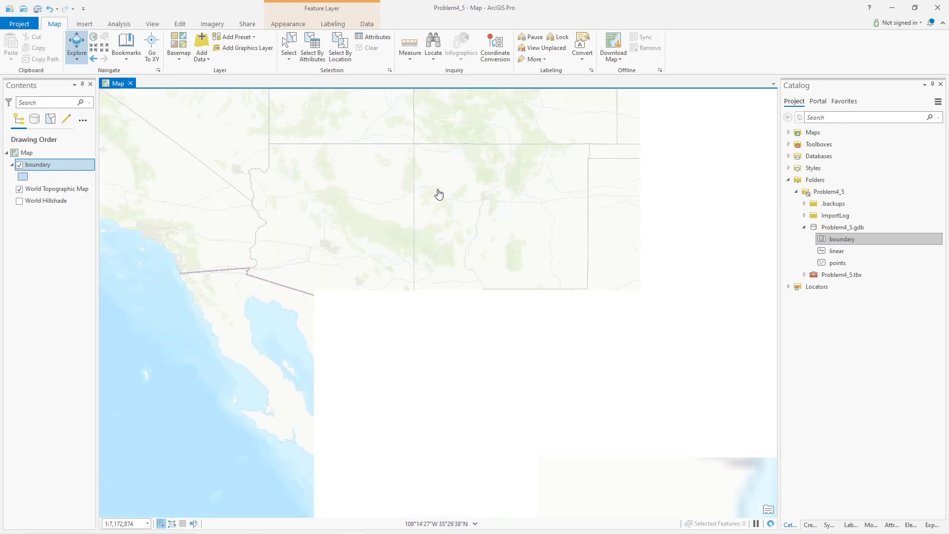
left_click_drag(439, 204, 461, 373)
scroll(435, 245, "up", 3)
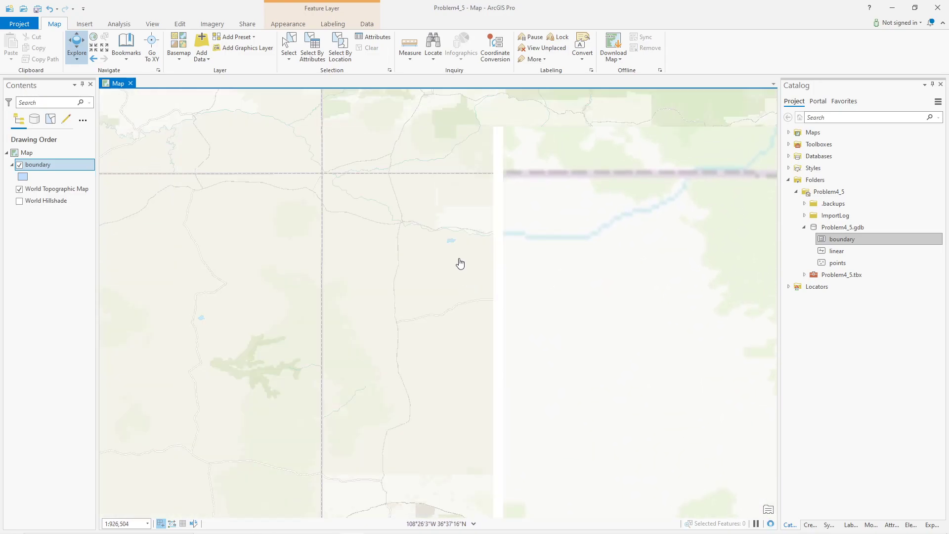
left_click_drag(494, 244, 379, 235)
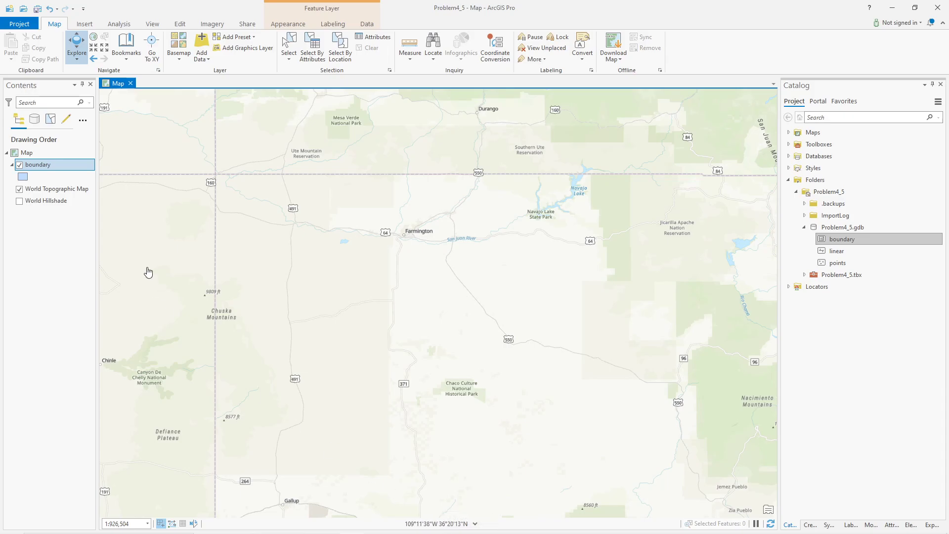
Set the map's coordinate system to the favorite NAD 1983 StatePlane New Mexico West FIPS 3003 (US Feet)
double_click(27, 155)
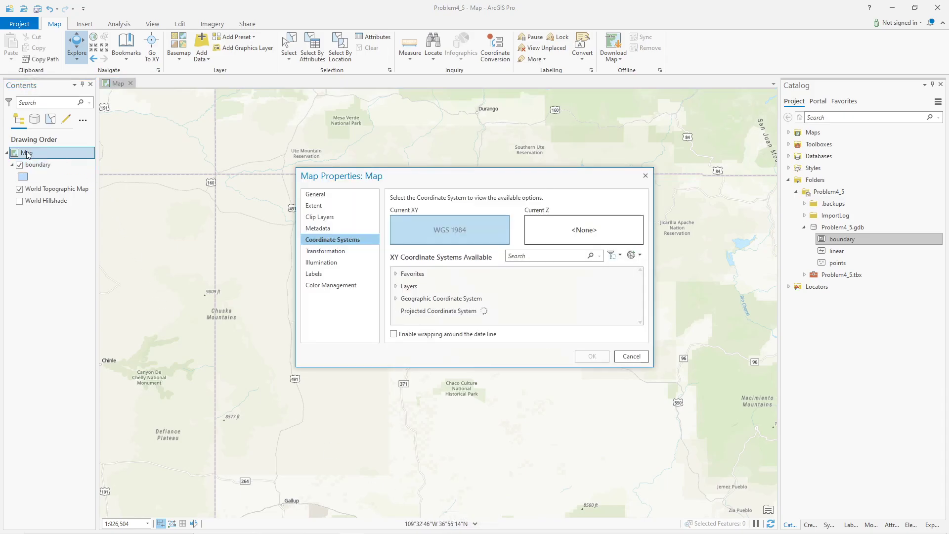
left_click(316, 194)
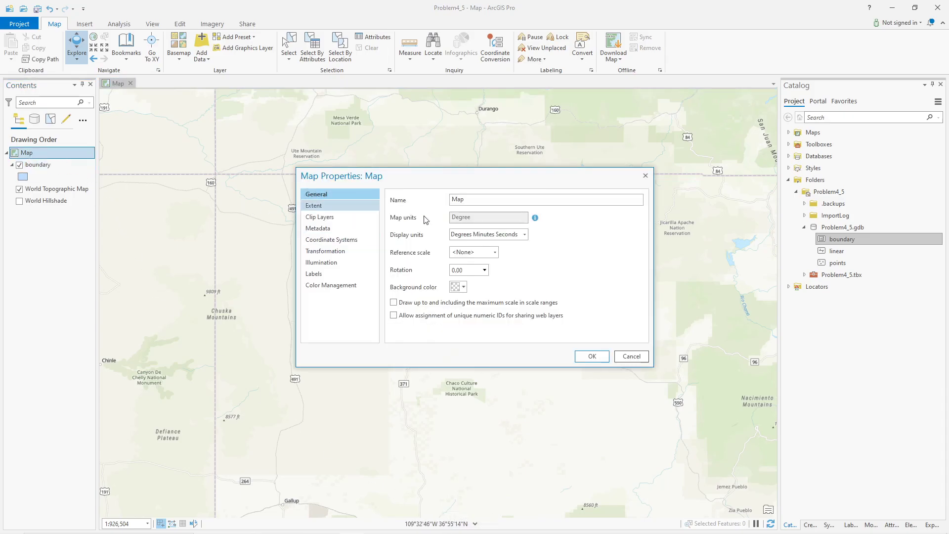
left_click(524, 235)
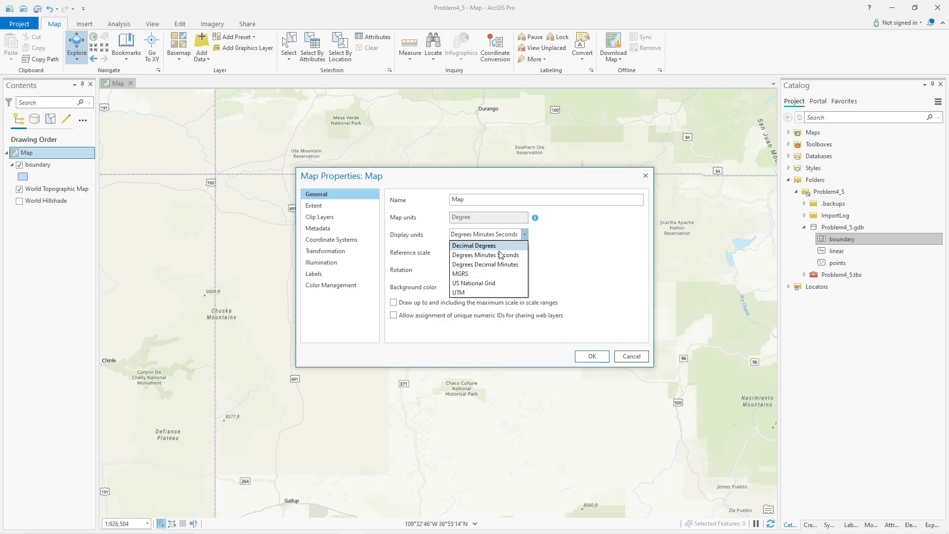
left_click(514, 255)
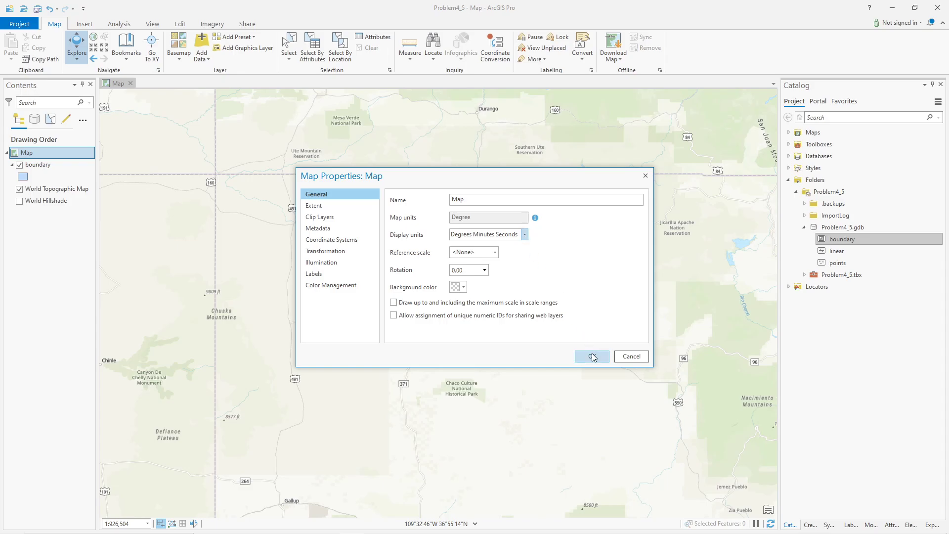
left_click(338, 244)
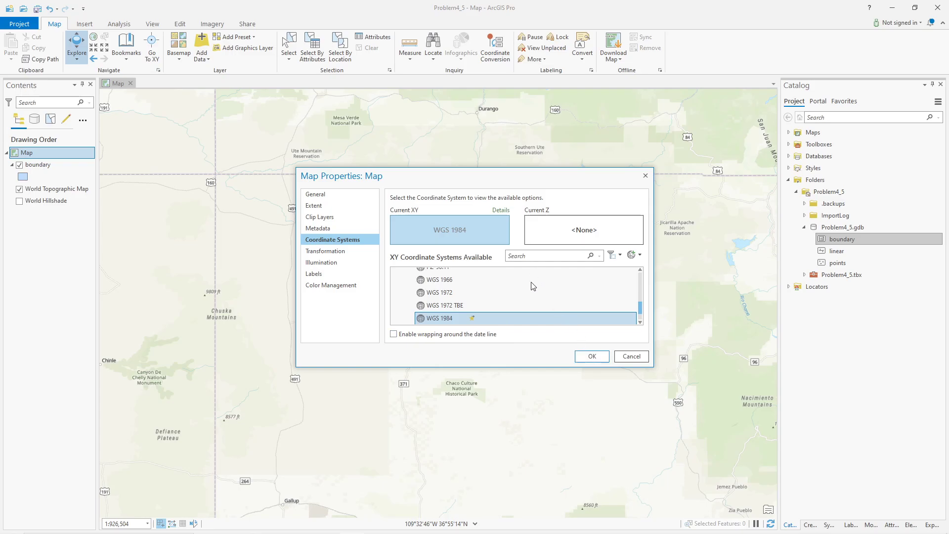
scroll(522, 296, "up", 15)
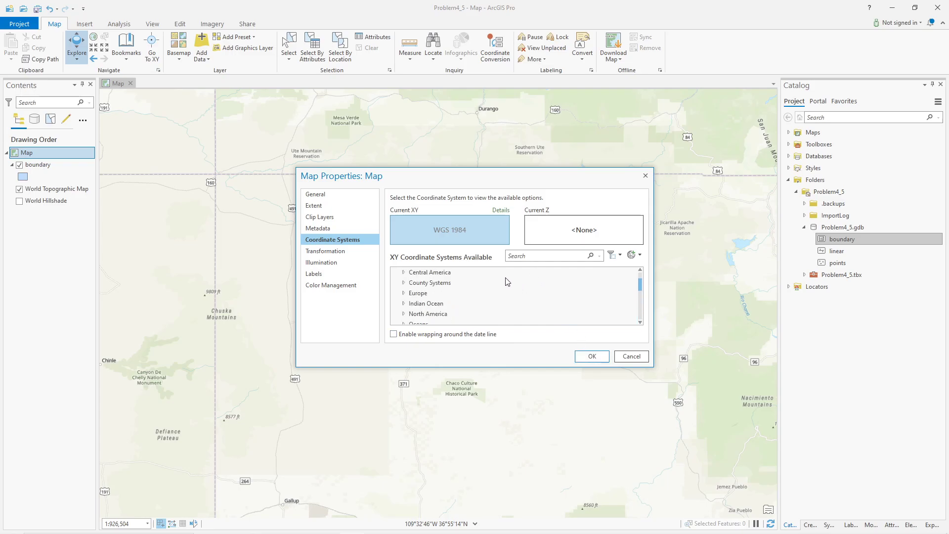
left_click(395, 273)
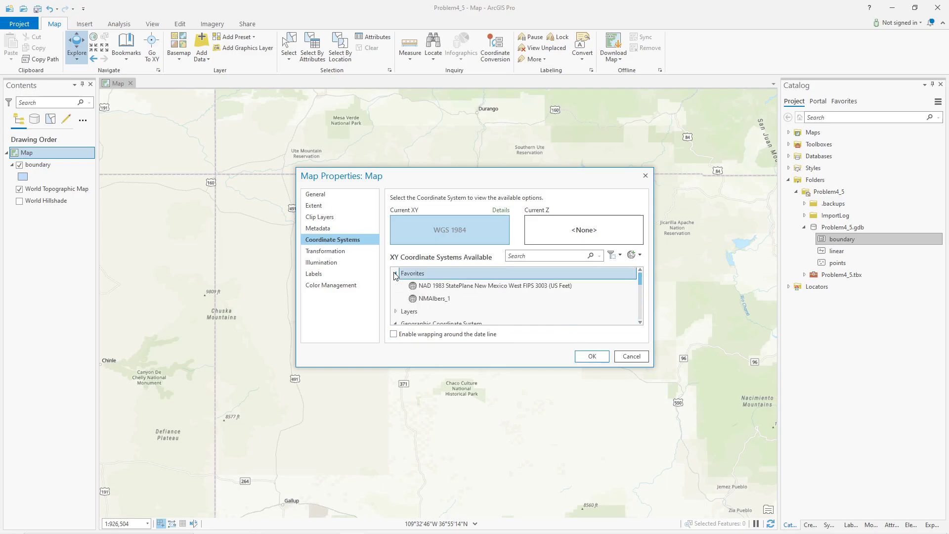
left_click(443, 286)
left_click(596, 354)
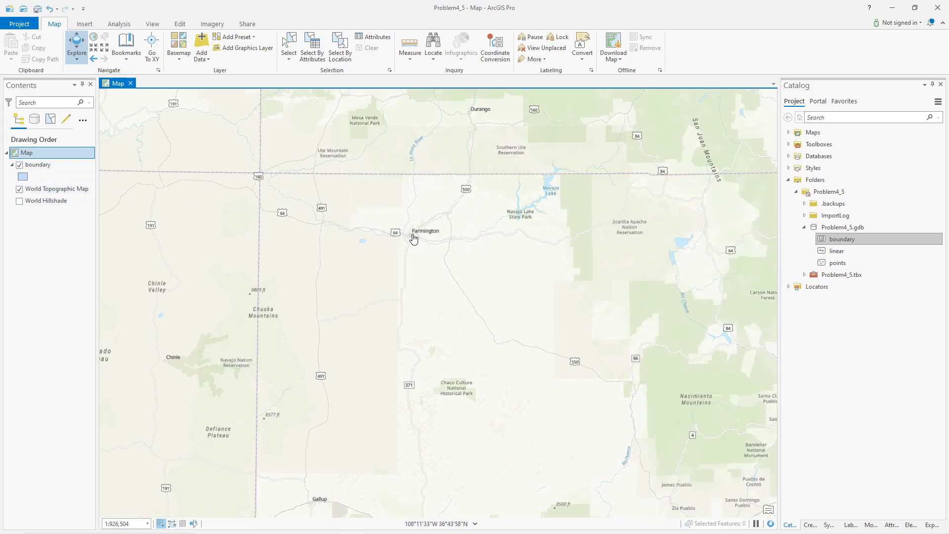
Change the map's display units to feet in the map's general properties
double_click(56, 152)
left_click(307, 197)
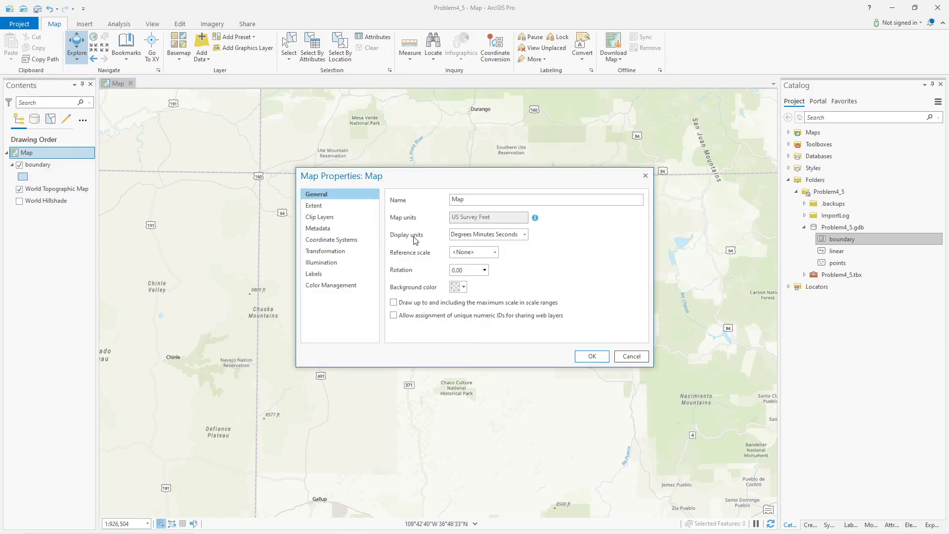
left_click(493, 236)
left_click(489, 257)
left_click(590, 356)
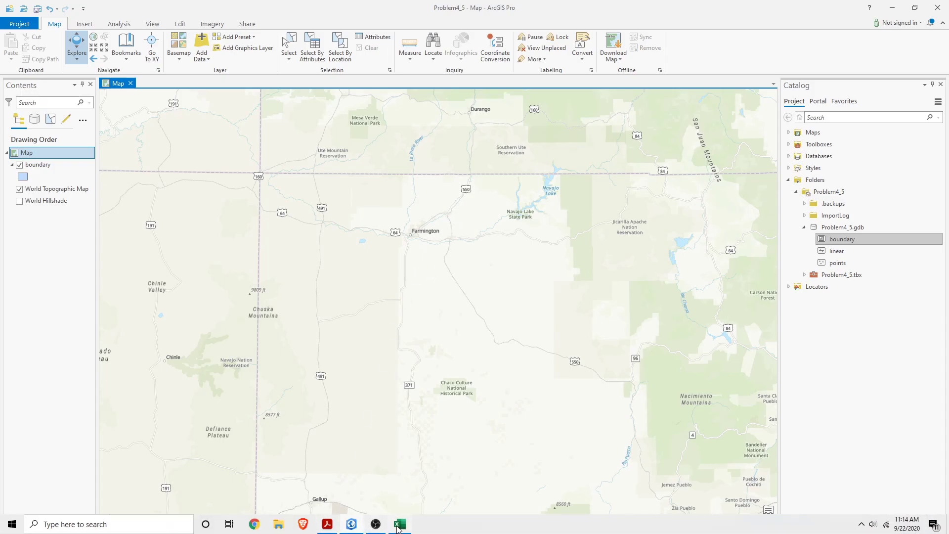
Switch to the Excel workbook with the point table and enter the headings E in D1 and N in E1
left_click(402, 525)
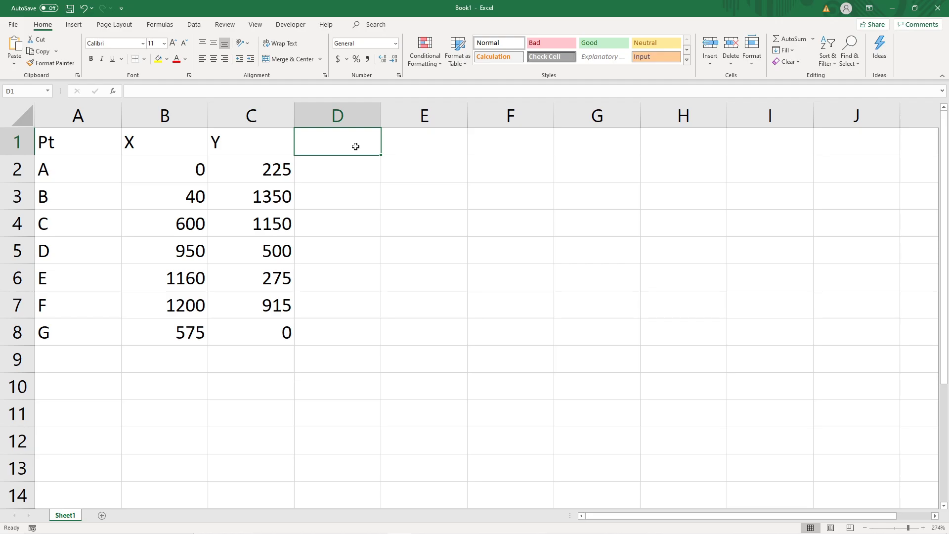
type("E")
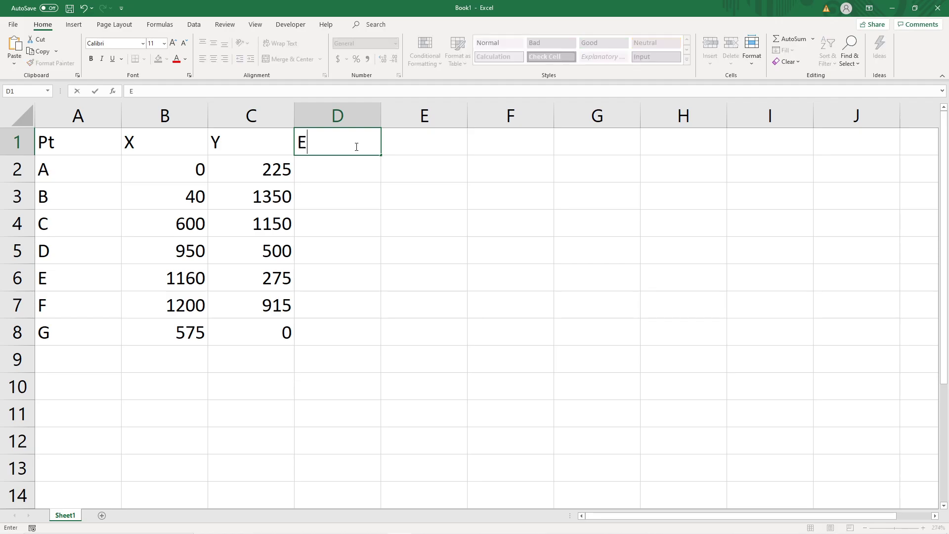
key("Tab")
type("N")
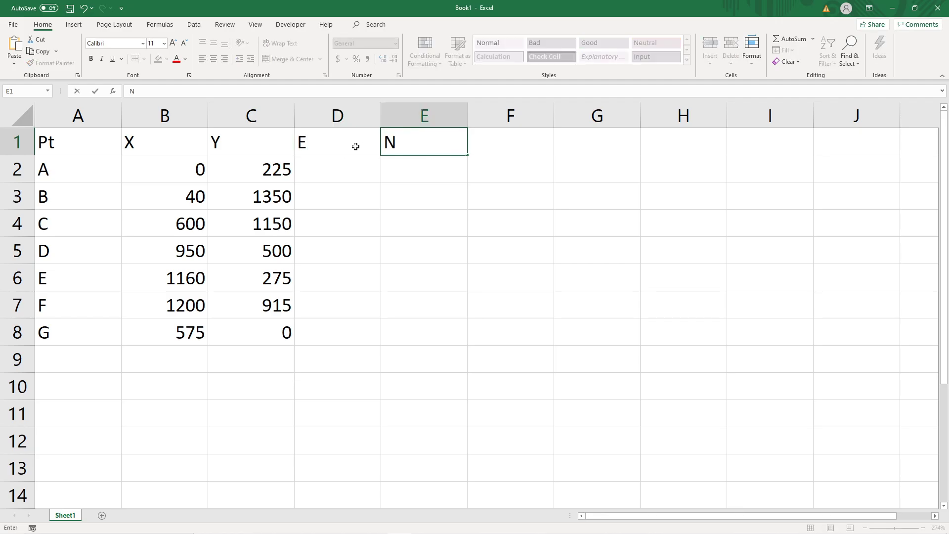
Compute the eastings with =2600000+B2 in D2 and fill the formula down to D8
left_click(330, 179)
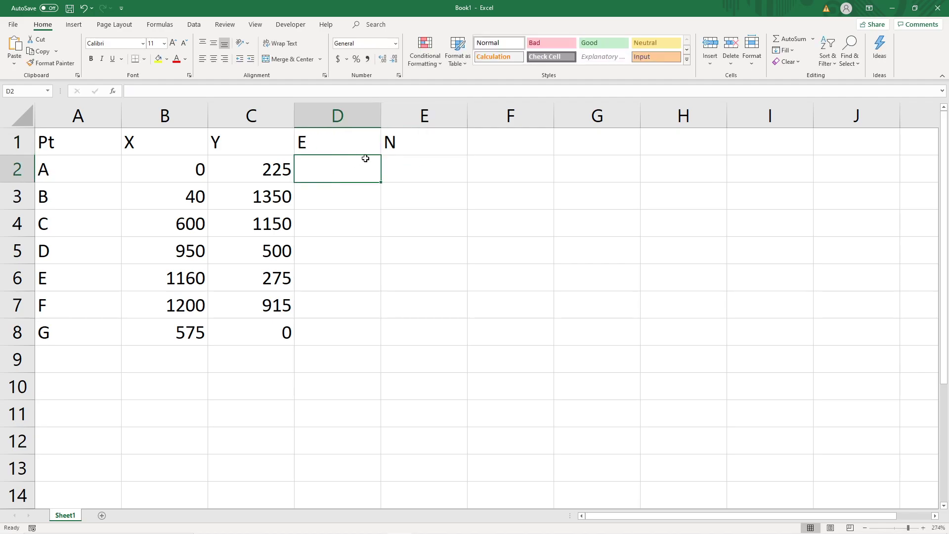
type("=")
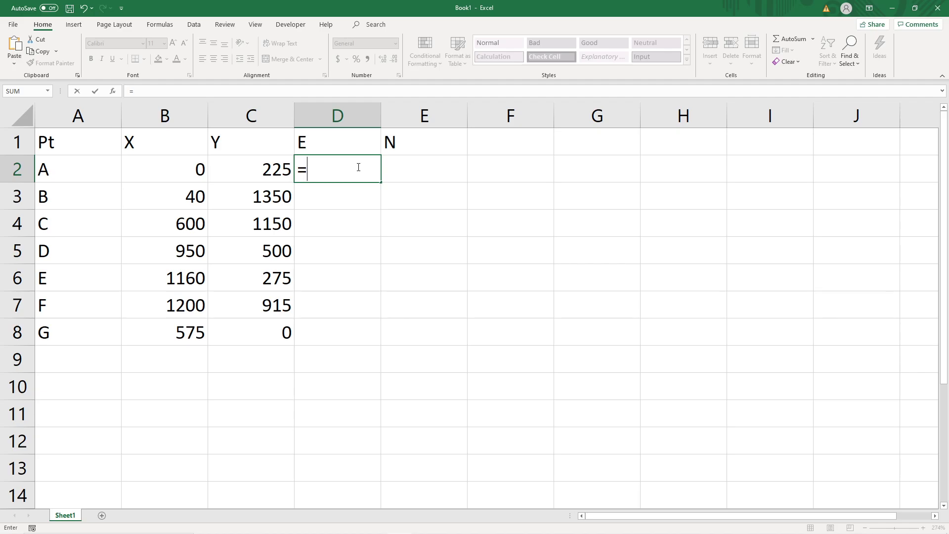
type("260000")
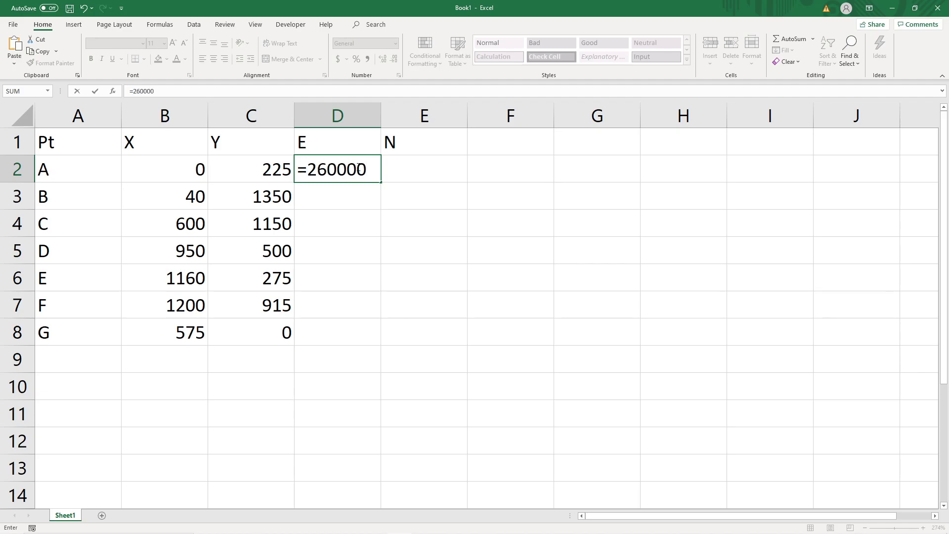
type("0+")
left_click(171, 169)
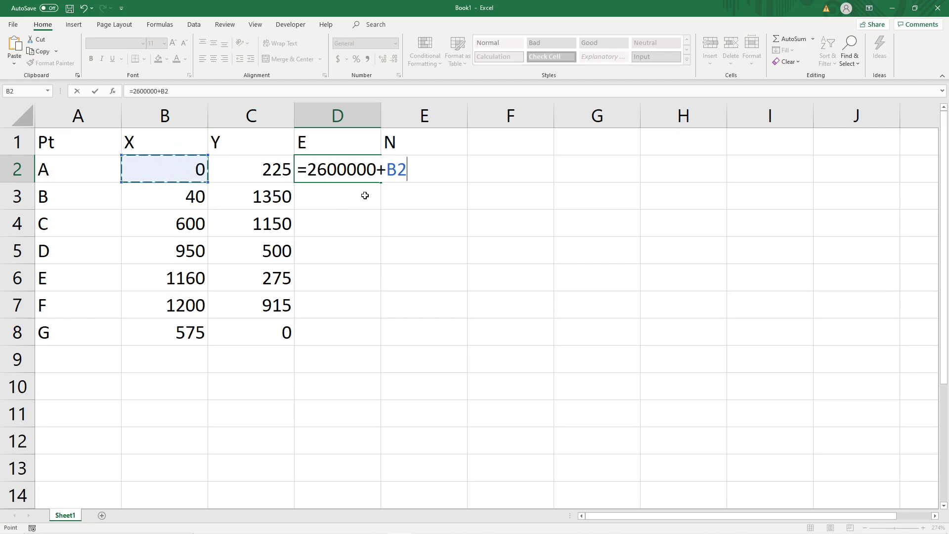
key("Return")
left_click(369, 176)
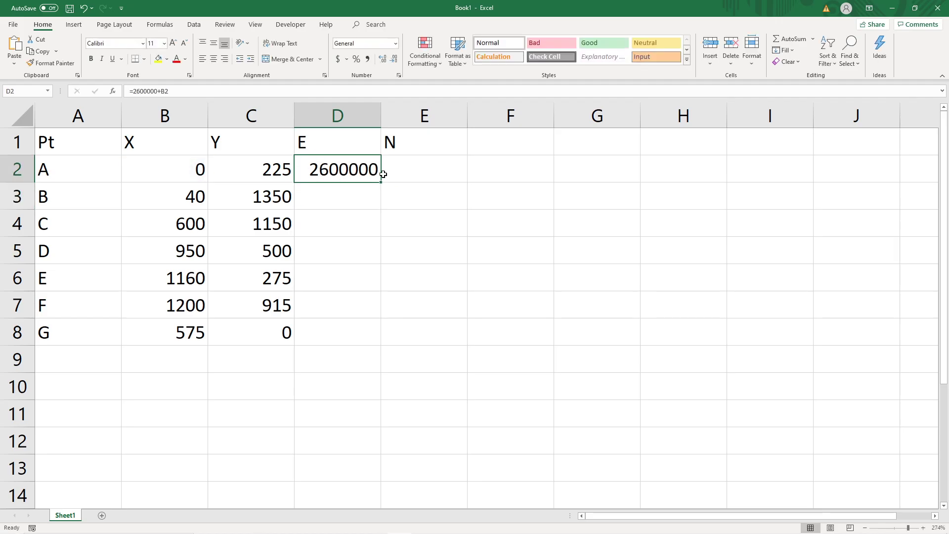
left_click_drag(381, 183, 383, 346)
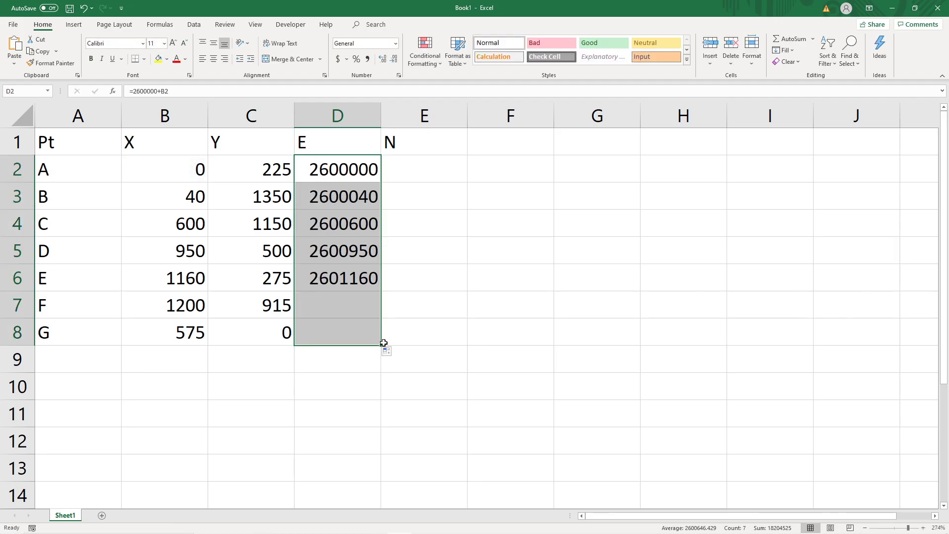
Compute the northings with =2100000+C2 in E2 and fill the formula down to E8, checking the offset against the ArcGIS Pro map coordinates
left_click(432, 166)
key("alt+Tab")
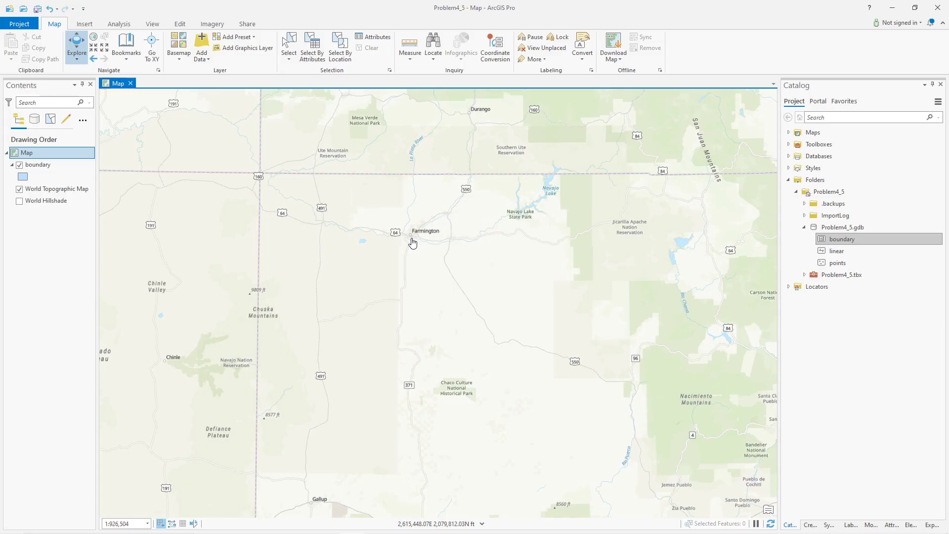
key("alt+Tab")
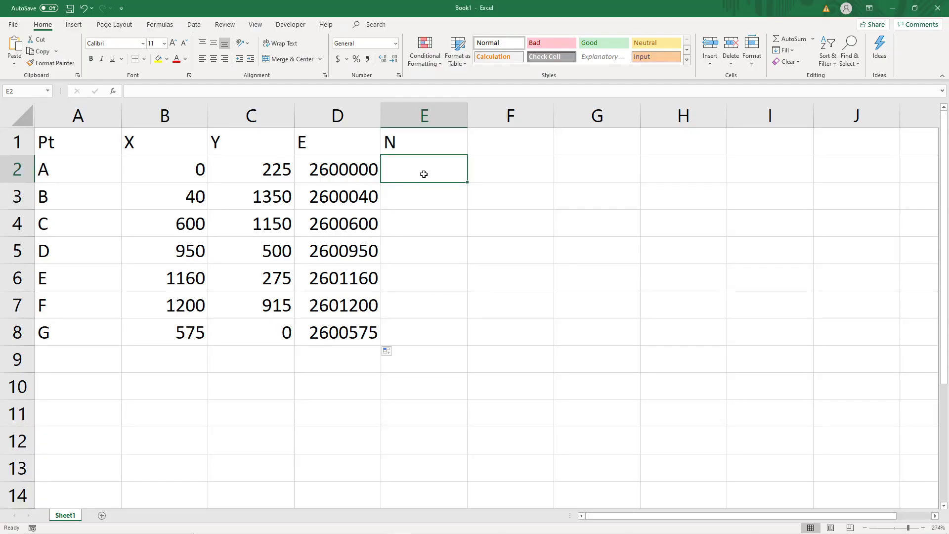
type("=2100000+")
left_click(270, 173)
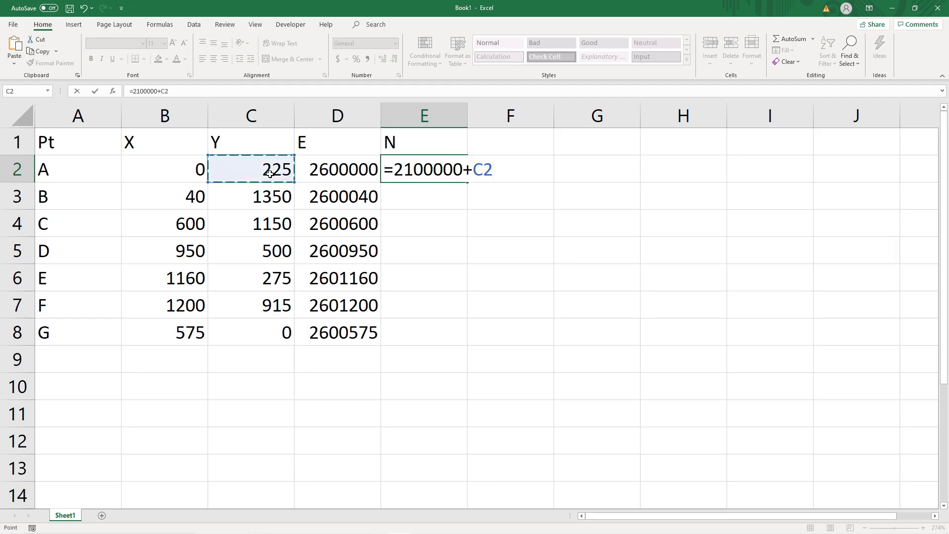
key("Return")
left_click(402, 166)
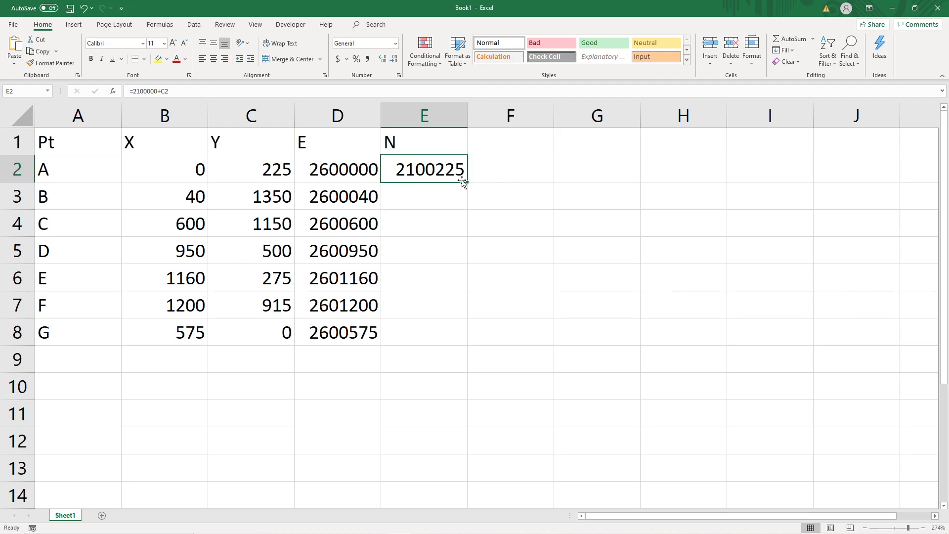
double_click(467, 182)
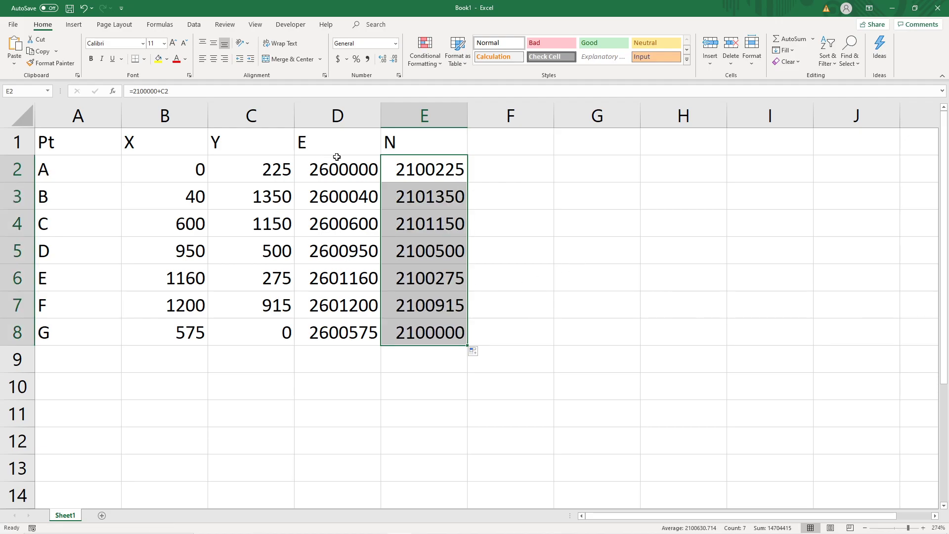
Save the workbook as P4_5Pts in CSV (Comma delimited) format in the Documents > ArcGIS folder
left_click(338, 169)
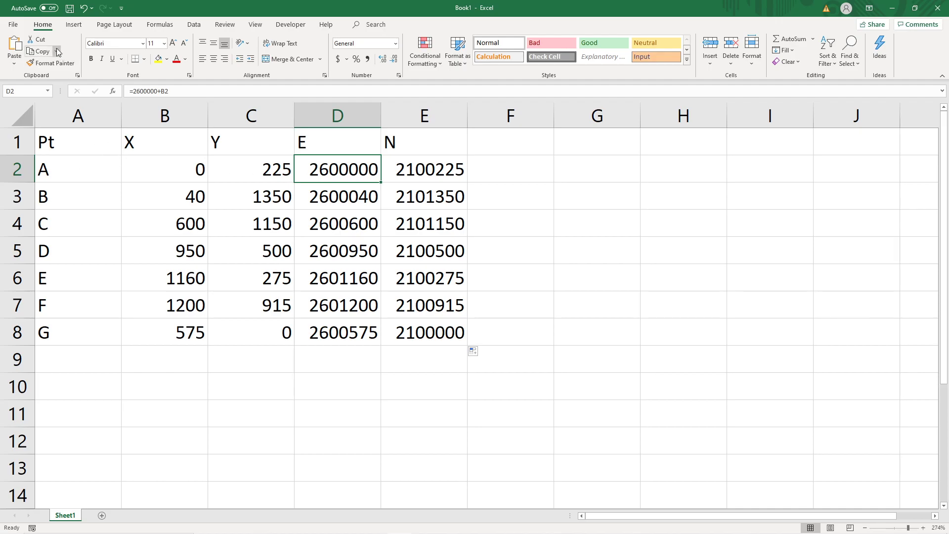
left_click(15, 25)
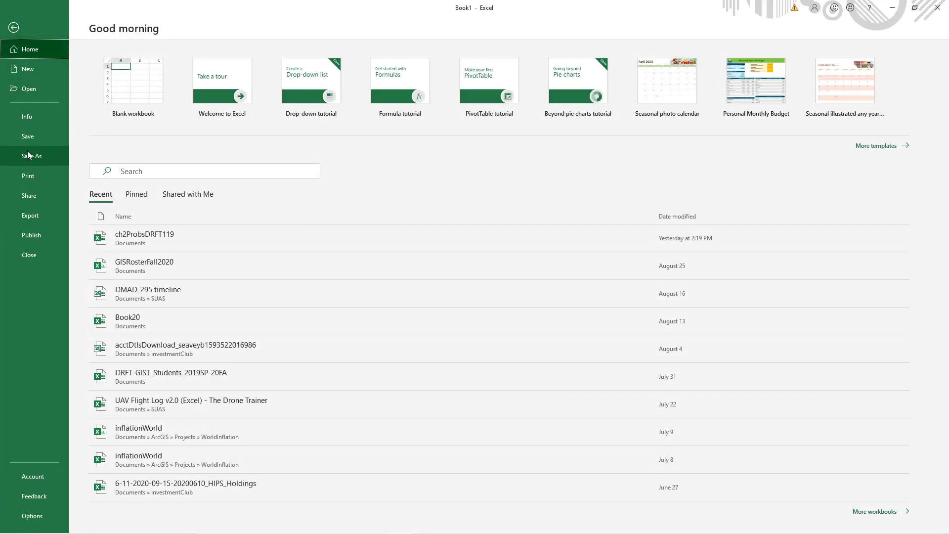
left_click(29, 157)
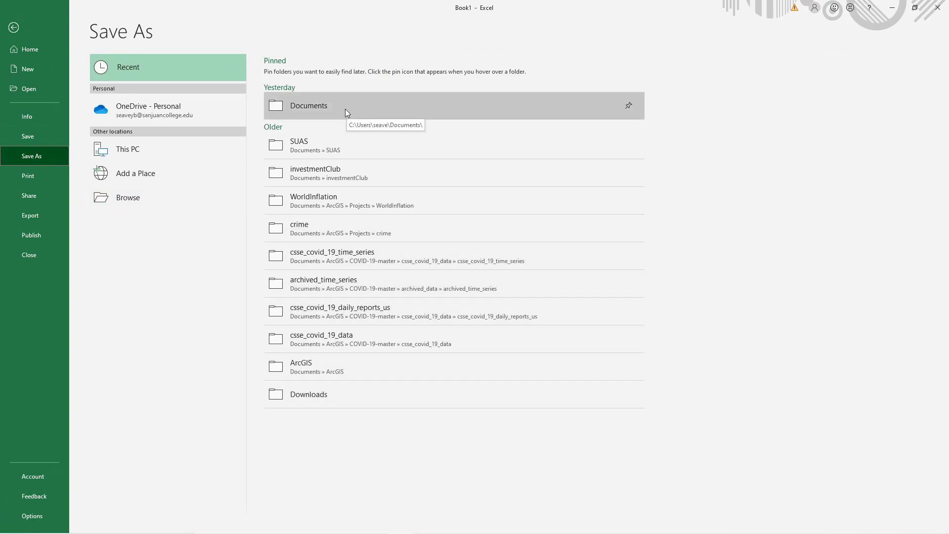
left_click(303, 364)
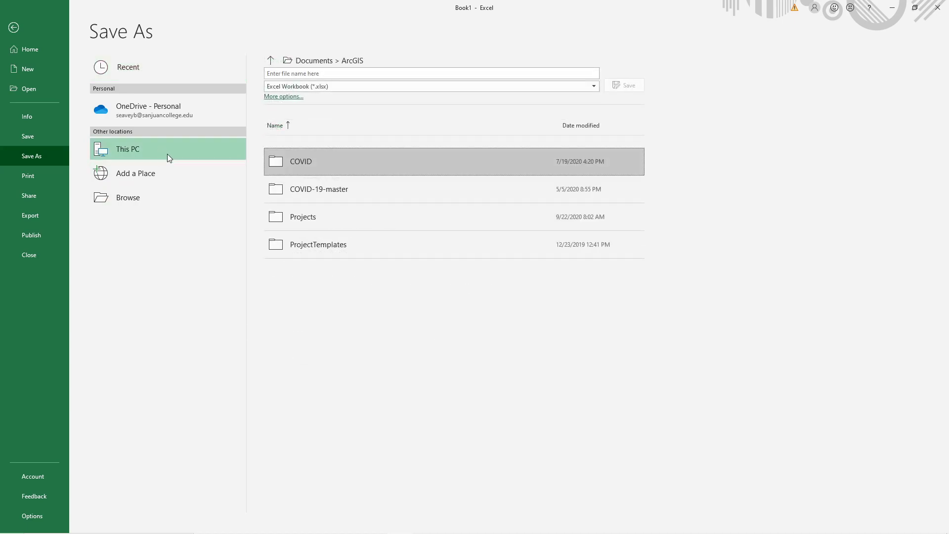
left_click(312, 86)
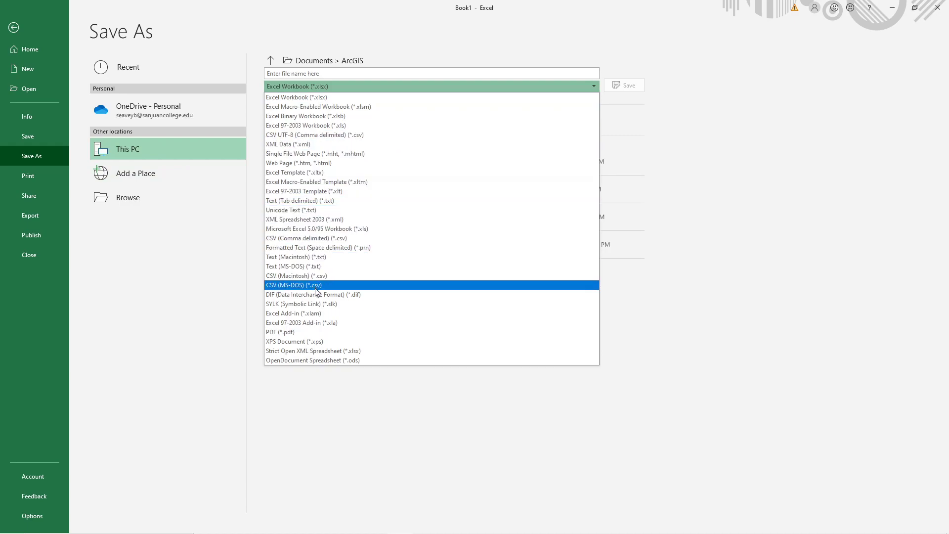
left_click(322, 239)
left_click(317, 72)
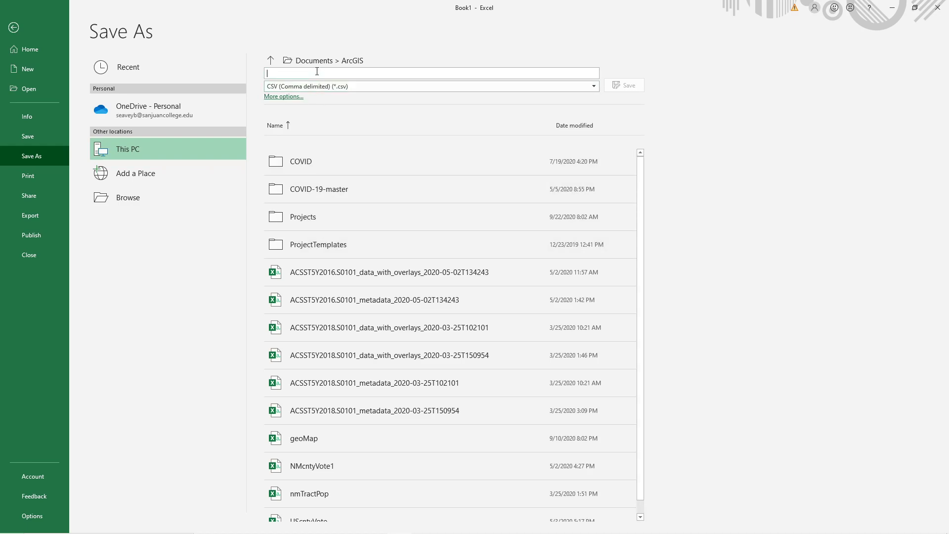
type("P4_5Pts")
key("Return")
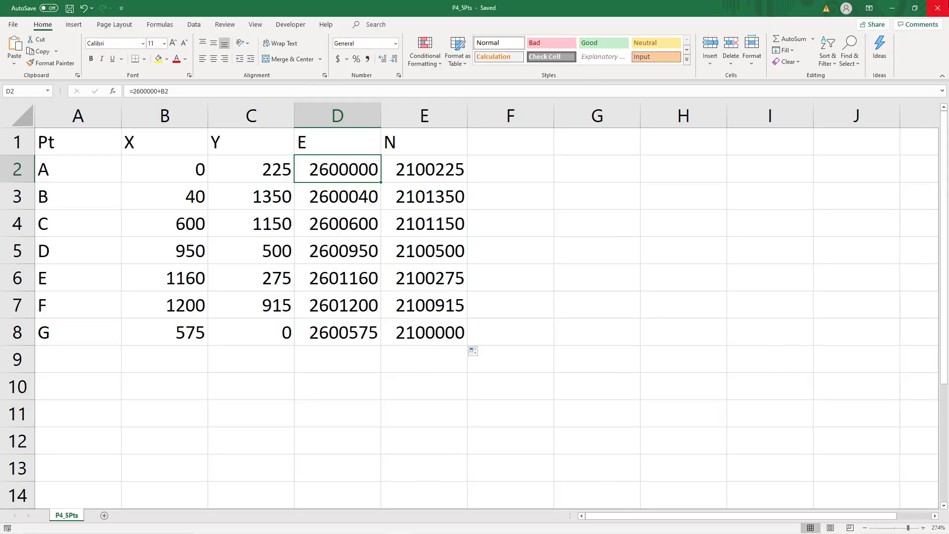
Close the Excel workbook and start a table import into Problem4_5.gdb with P4_5Pts.csv from Documents > ArcGIS as the input rows
left_click(939, 9)
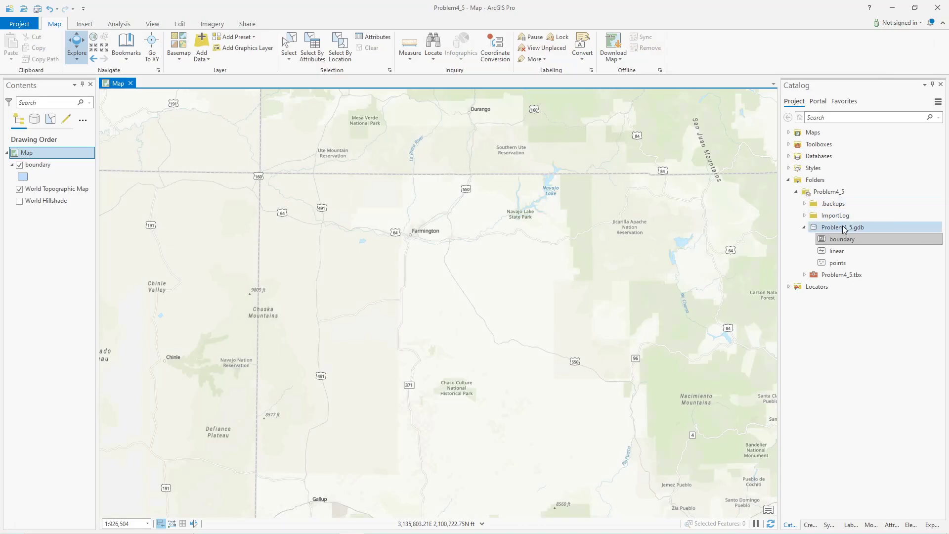
left_click(836, 229)
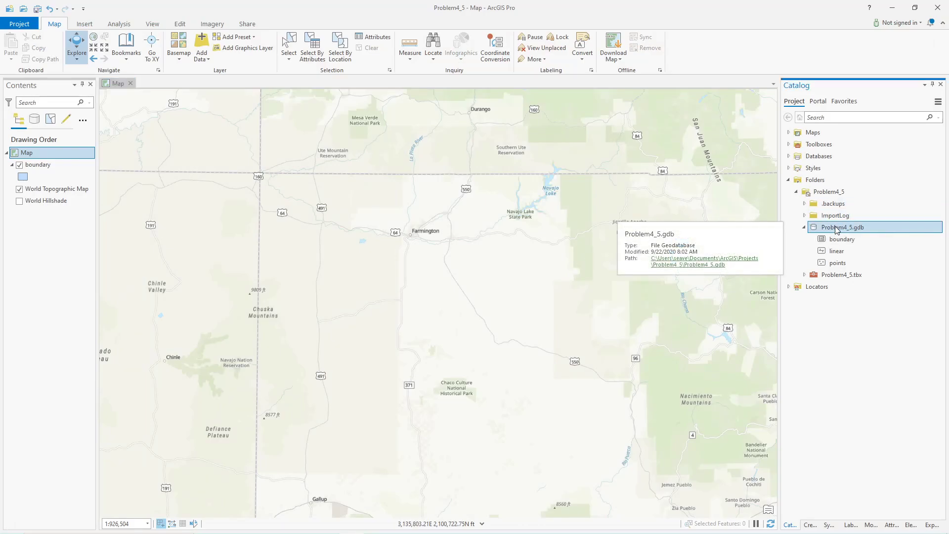
right_click(837, 230)
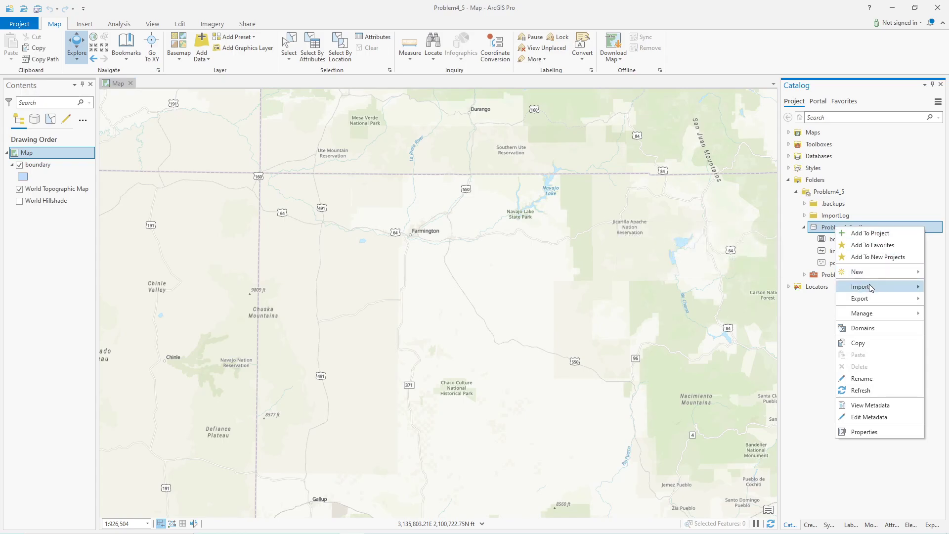
mouse_move(868, 286)
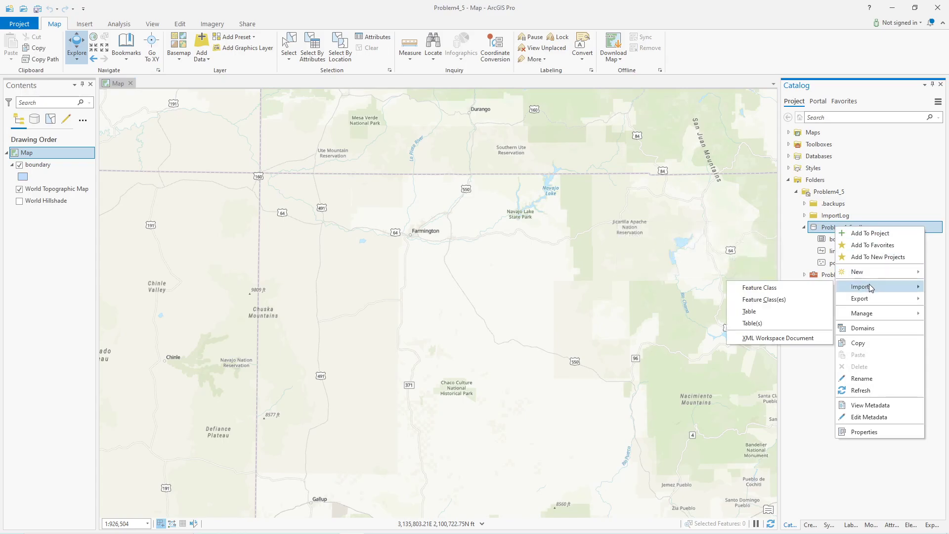
left_click(758, 312)
left_click(813, 146)
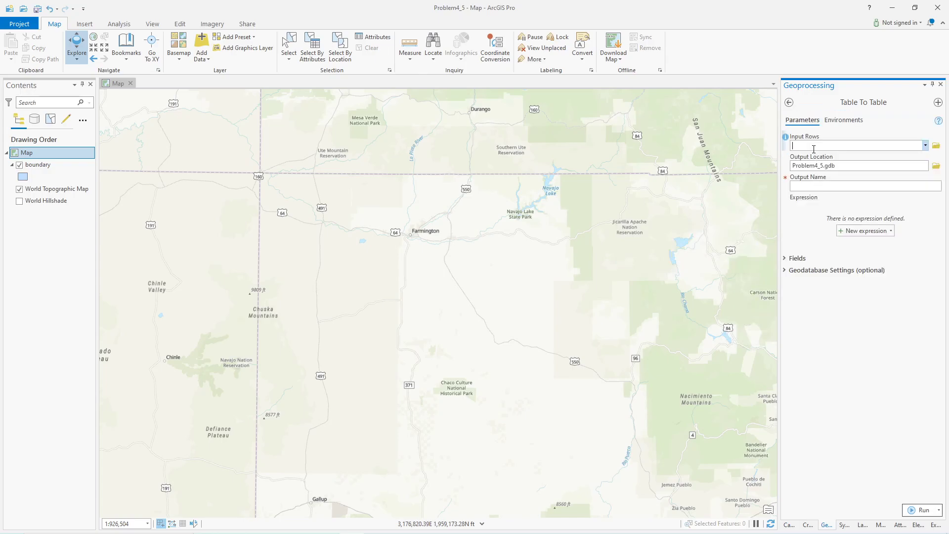
left_click(935, 145)
double_click(453, 204)
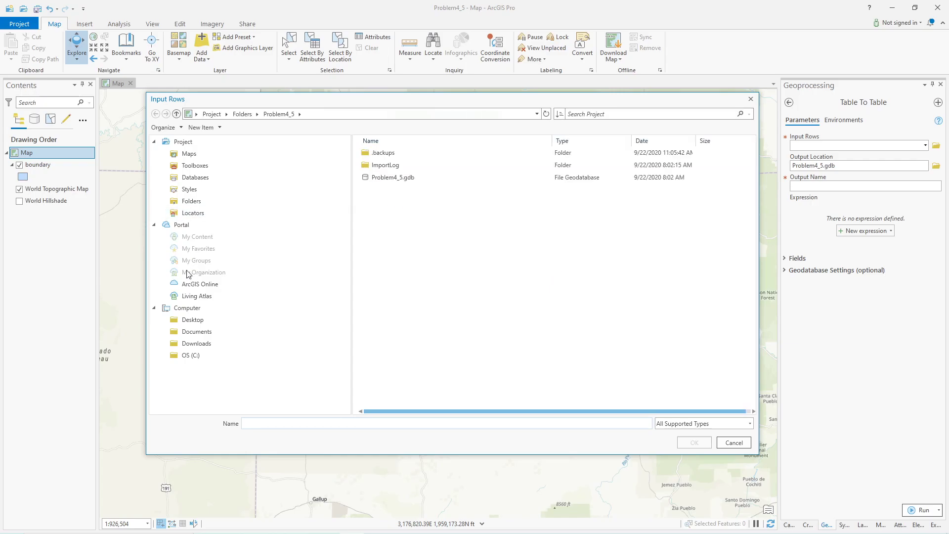
left_click(197, 331)
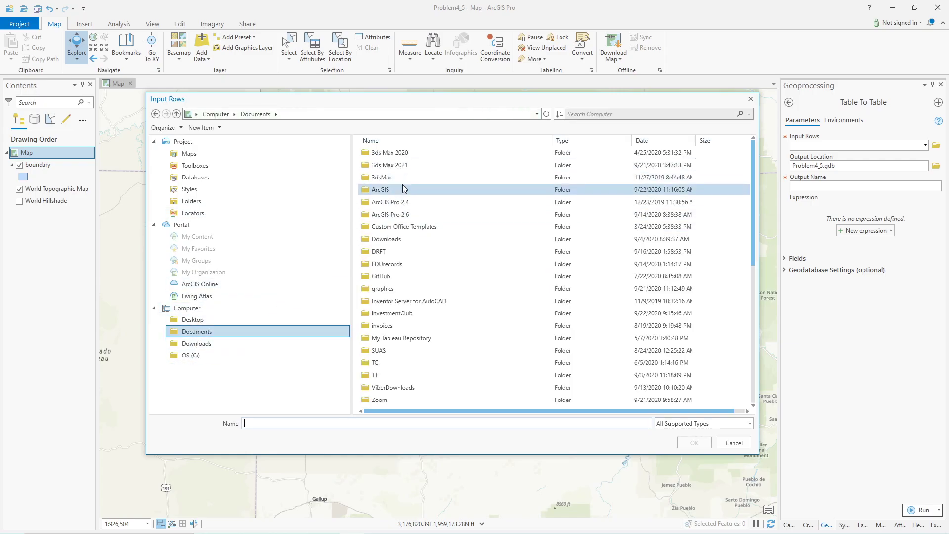
double_click(401, 190)
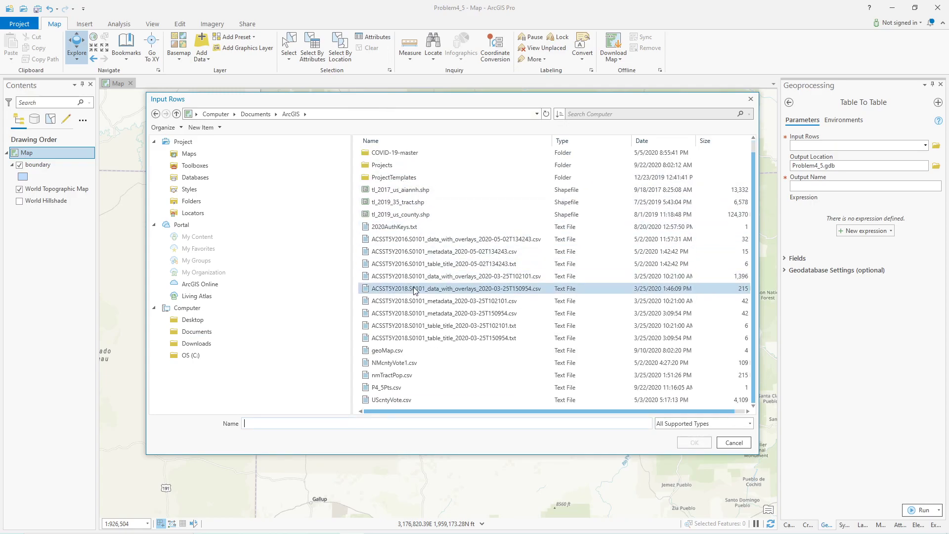
double_click(398, 388)
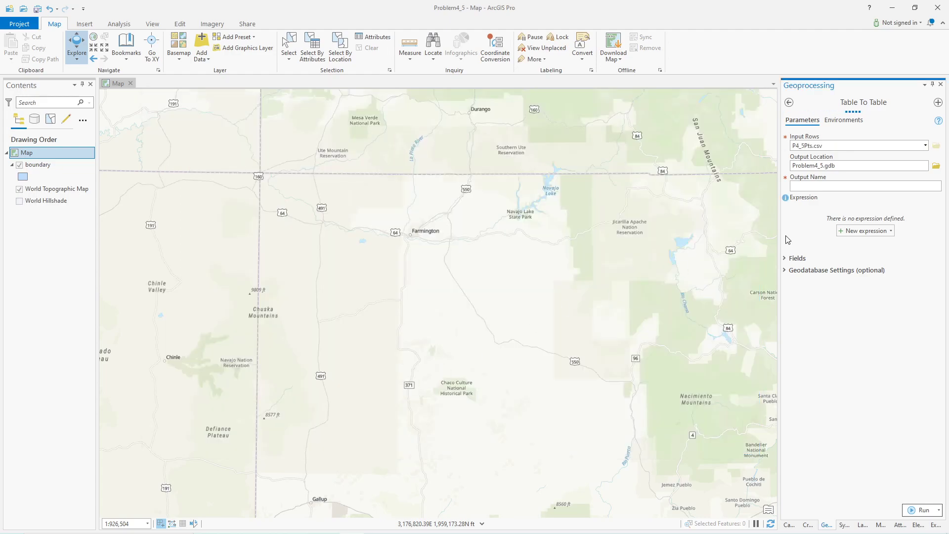
Name the output table Pts, run Table To Table, and remove the resulting standalone table from the map
left_click(814, 185)
left_click(845, 120)
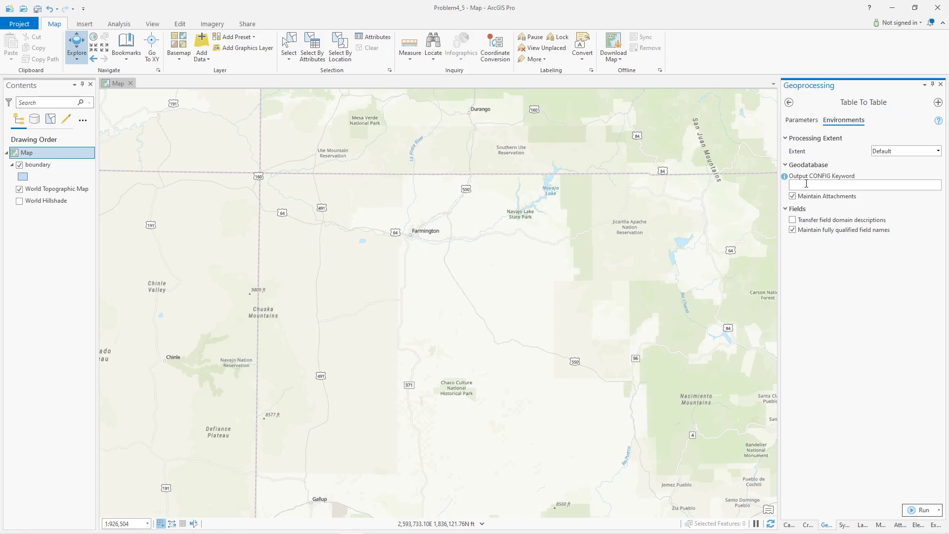
left_click(801, 122)
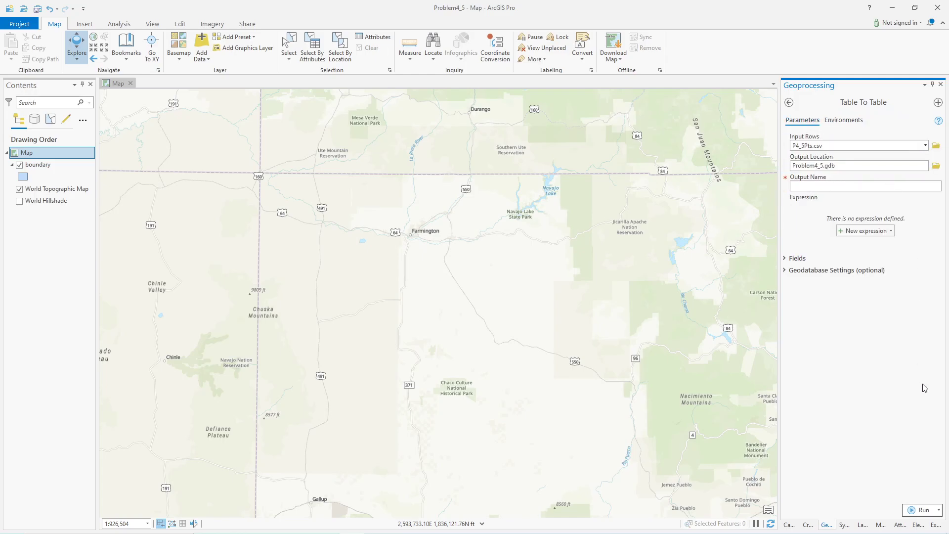
left_click(922, 514)
left_click(807, 185)
left_click(794, 258)
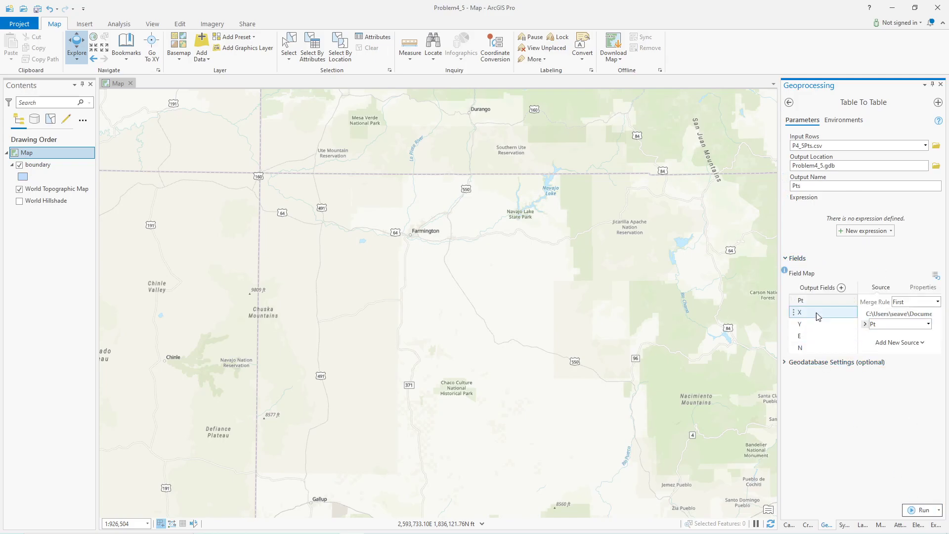
left_click(922, 510)
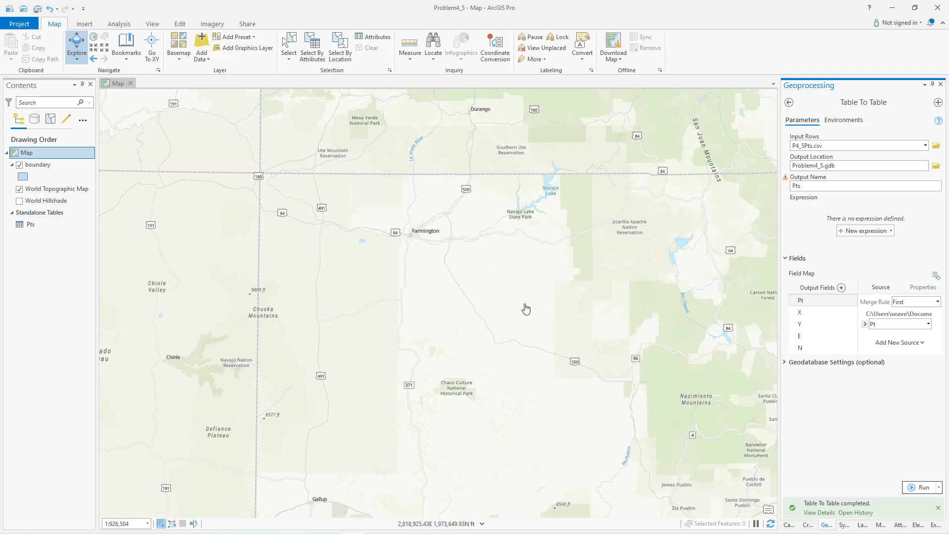
right_click(22, 227)
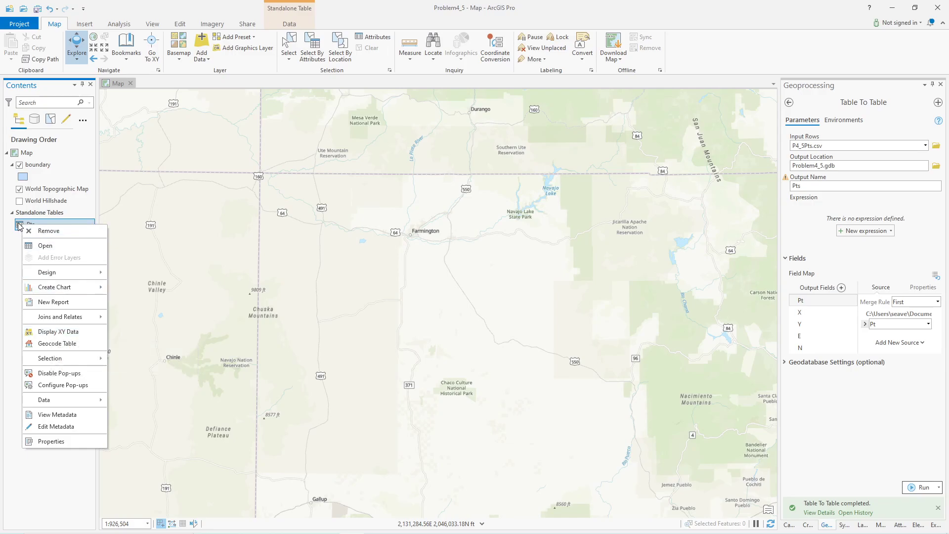
left_click(40, 231)
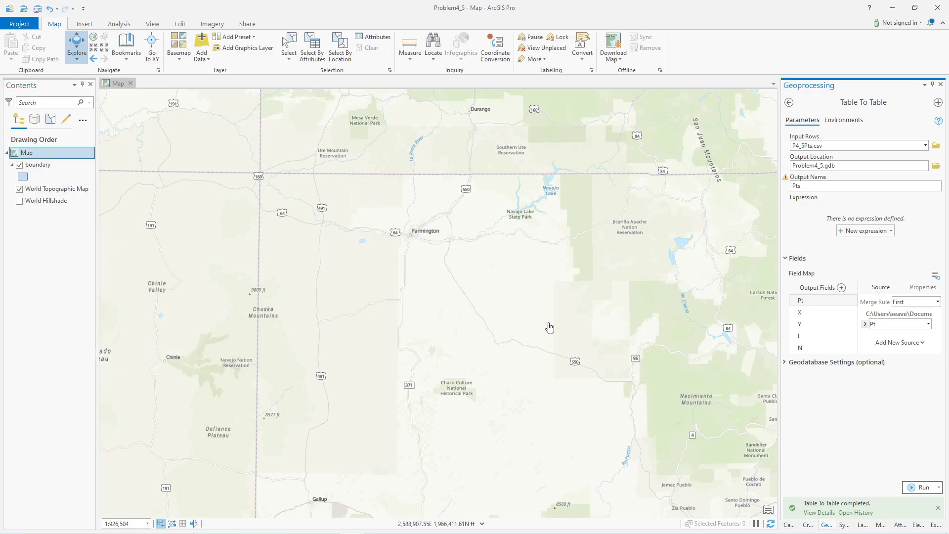
Start exporting the geodatabase table Pts to a point feature class, using E as the X field and N as the Y field
left_click(789, 525)
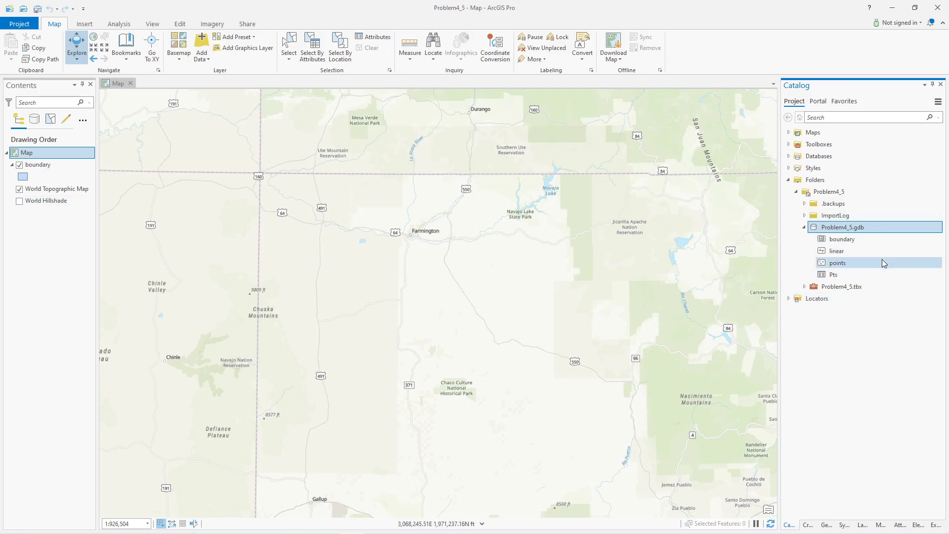
mouse_move(836, 275)
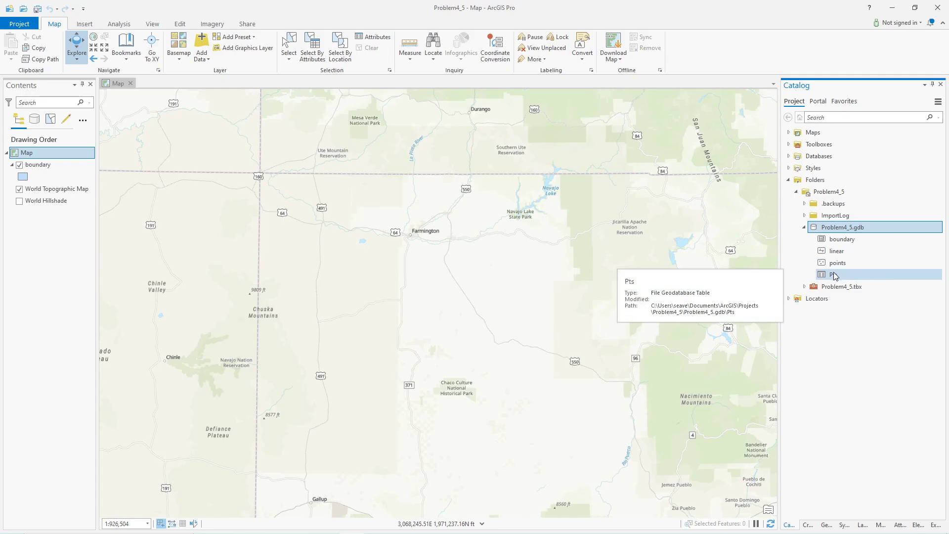
right_click(834, 275)
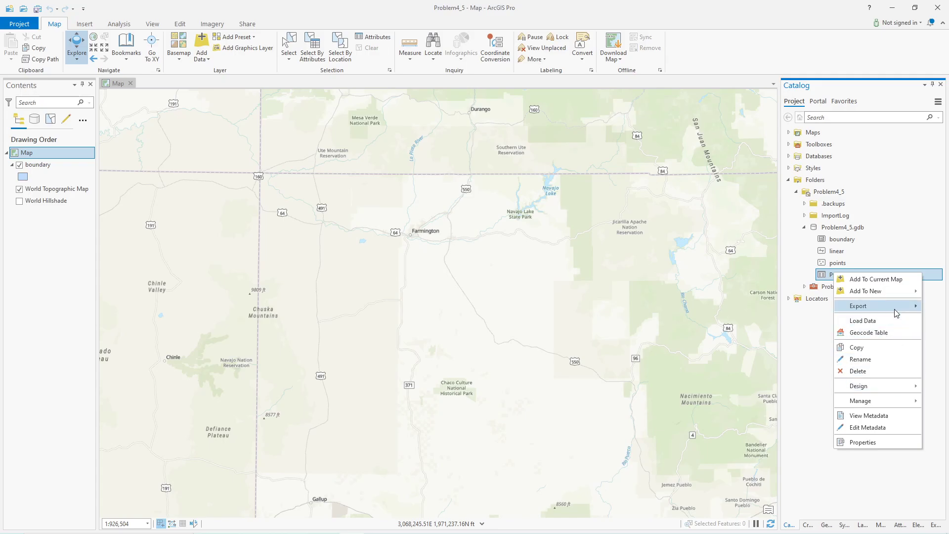
mouse_move(894, 310)
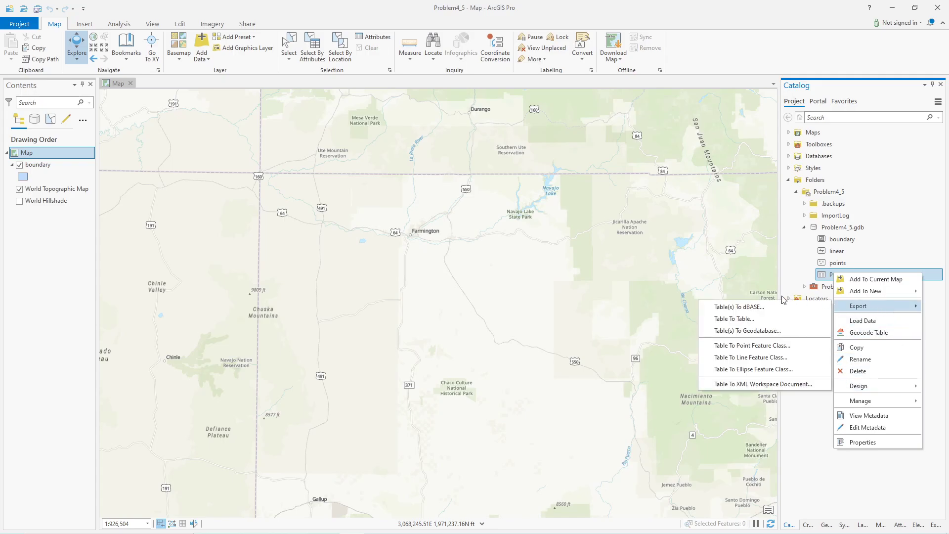
left_click(751, 346)
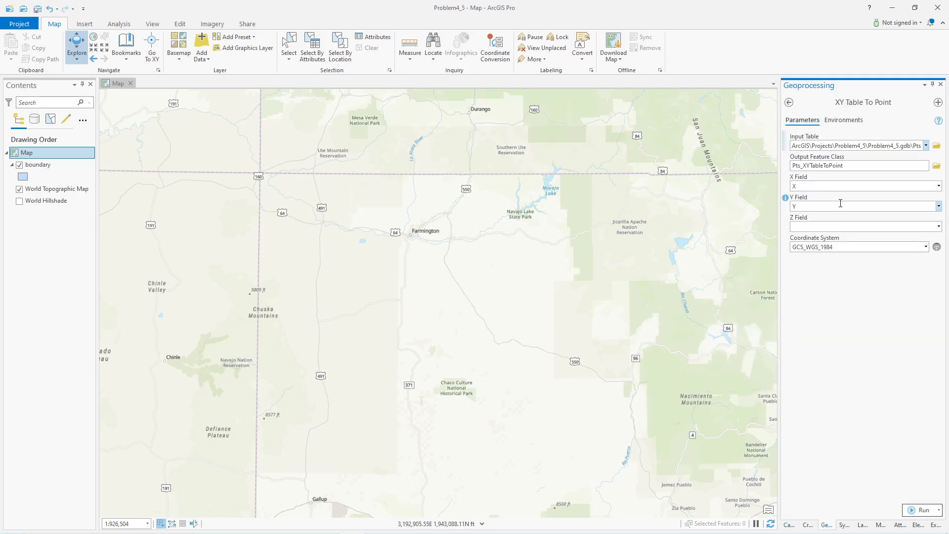
left_click(844, 188)
left_click(937, 186)
left_click(864, 221)
left_click(938, 206)
left_click(833, 248)
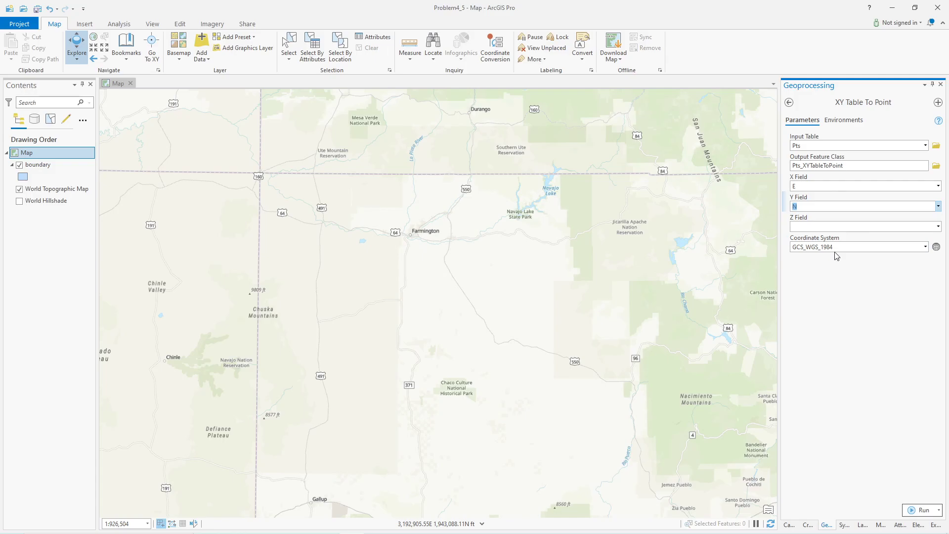
Set the input coordinate system of the point conversion to NAD 1983 StatePlane New Mexico West
left_click(838, 248)
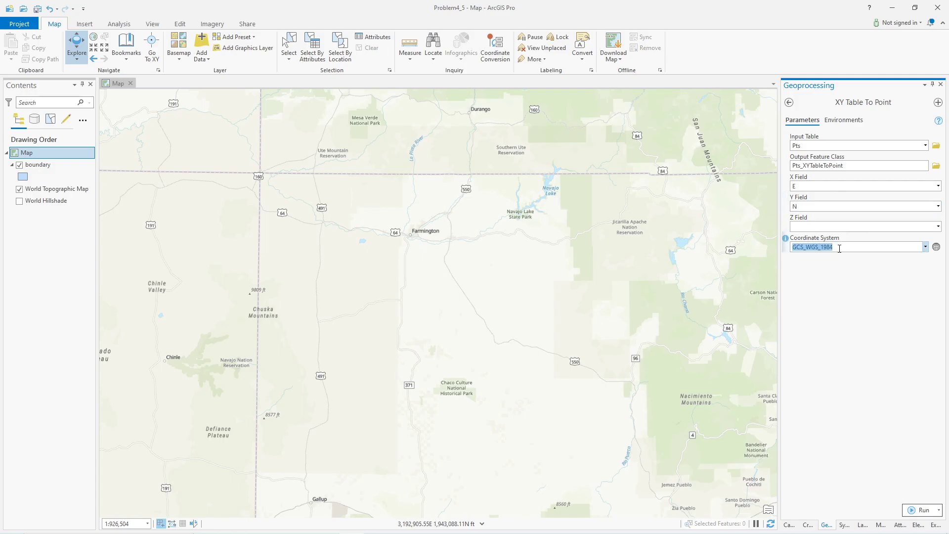
left_click(926, 249)
left_click(798, 253)
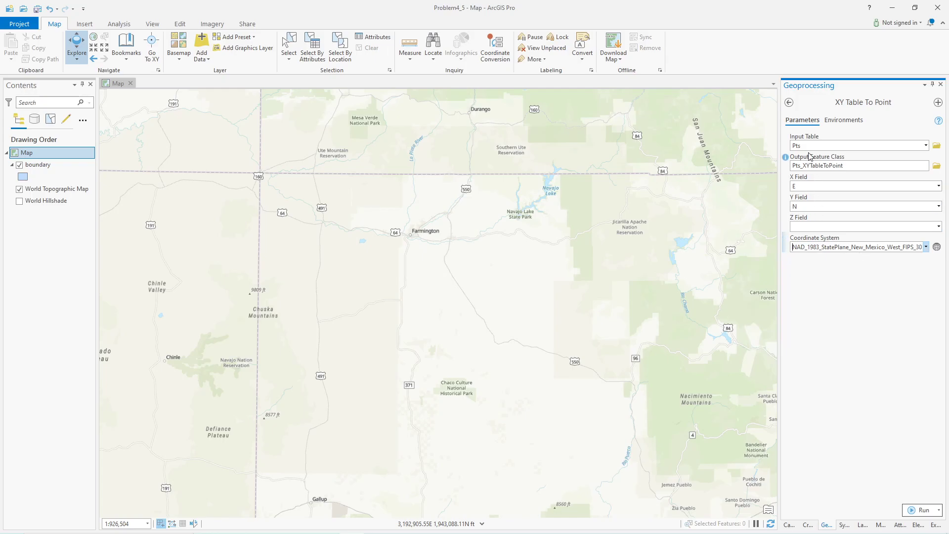
Shorten the output feature class name to Pts by removing the _XYTableToPoint suffix
left_click(835, 166)
left_click_drag(927, 166, 855, 167)
left_click(872, 166)
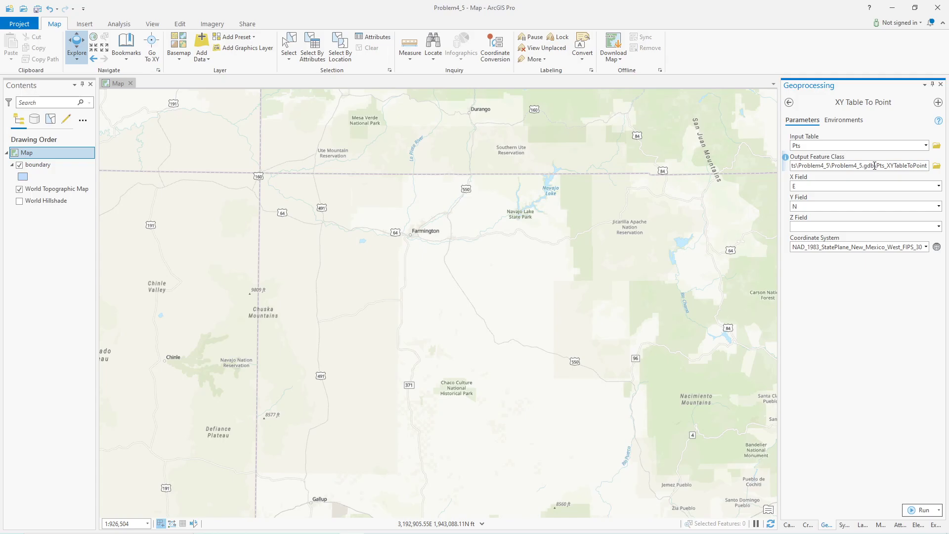
left_click_drag(892, 165, 932, 163)
key("BackSpace")
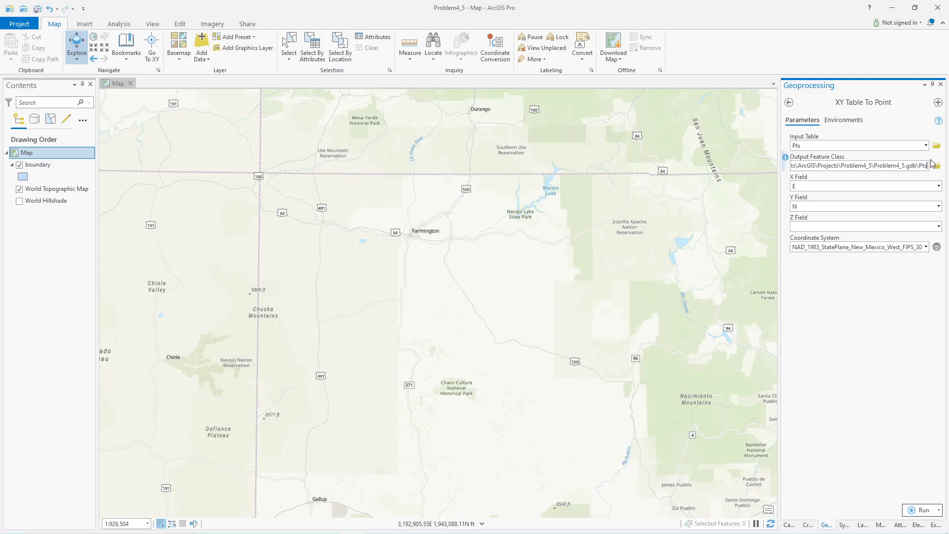
Set the environment's output coordinate system to NAD 1983 StatePlane New Mexico West and try to run the point conversion
left_click(845, 121)
left_click(925, 158)
left_click(803, 170)
left_click(920, 509)
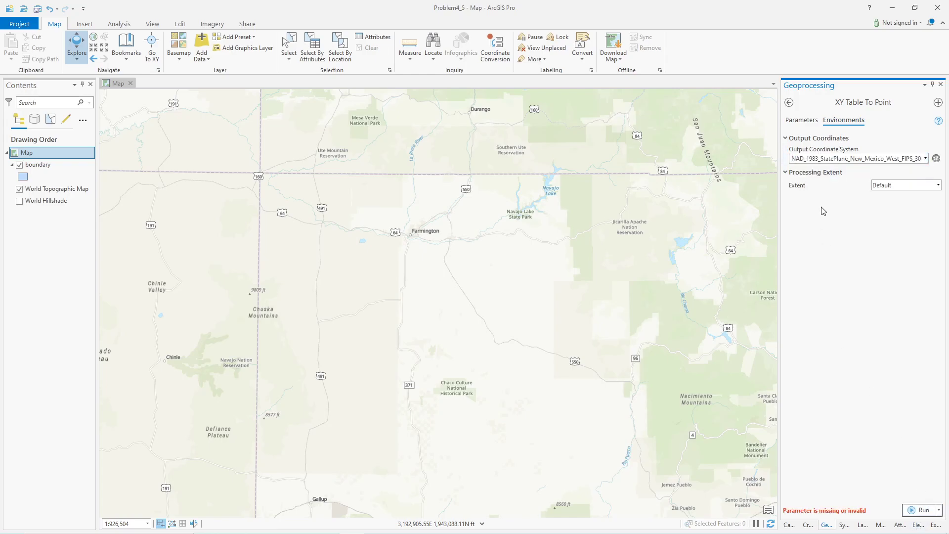
Rename the output feature class Ptsa, run XY Table To Point, and examine the plotted points near Farmington
left_click(802, 120)
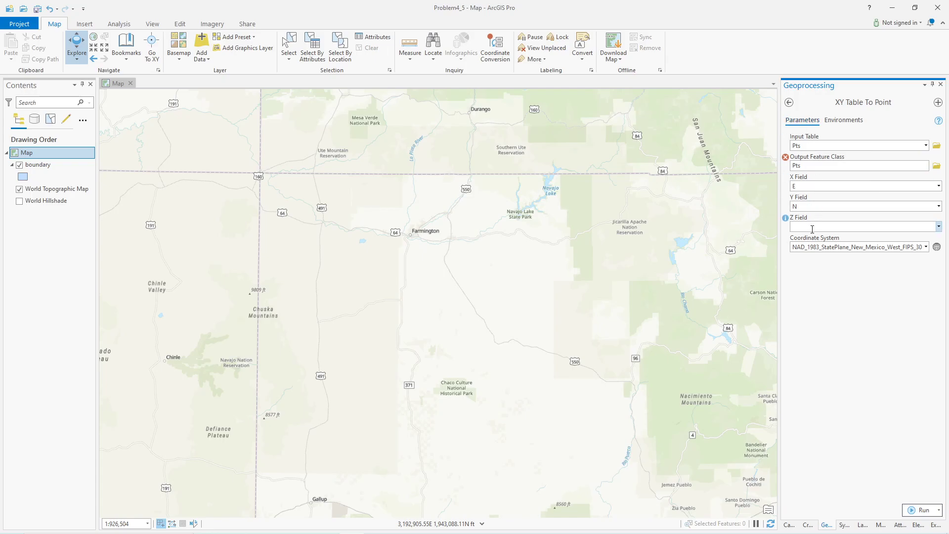
left_click(820, 166)
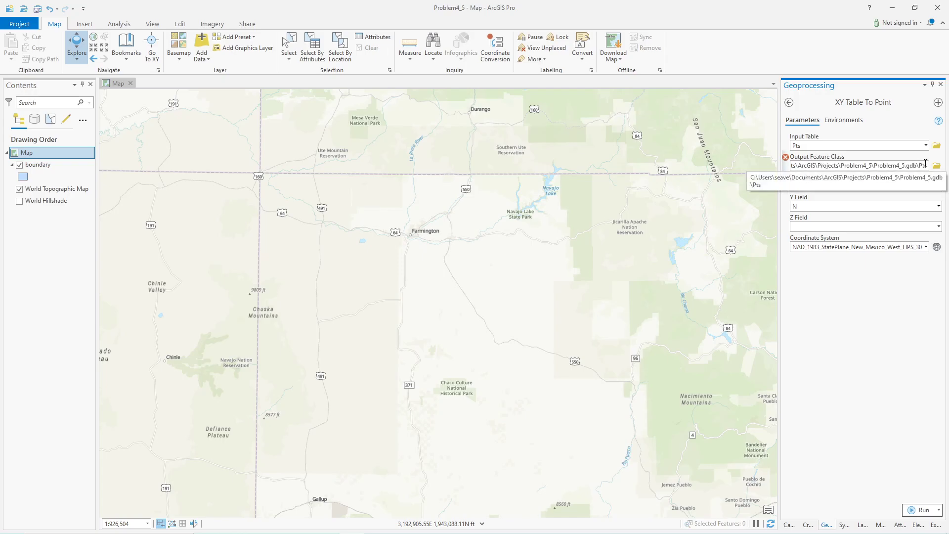
type("a")
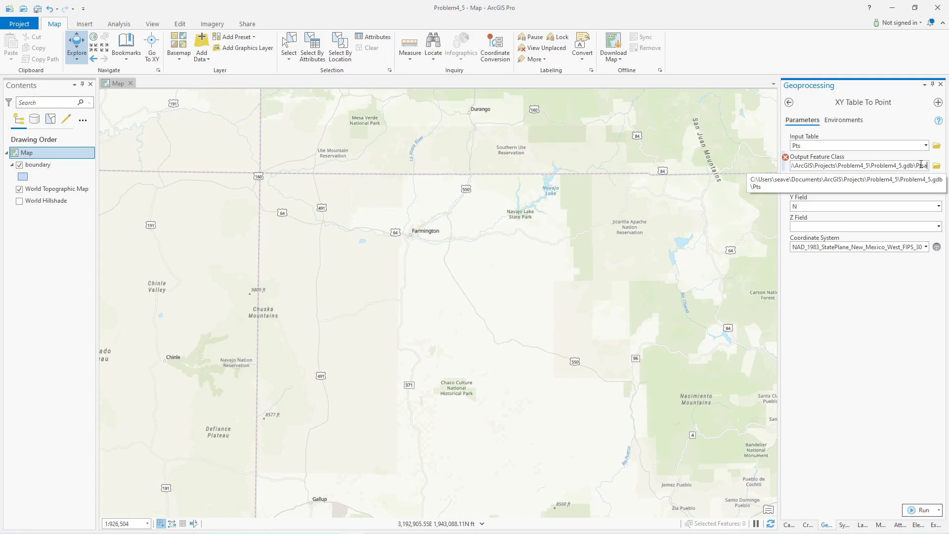
left_click(928, 512)
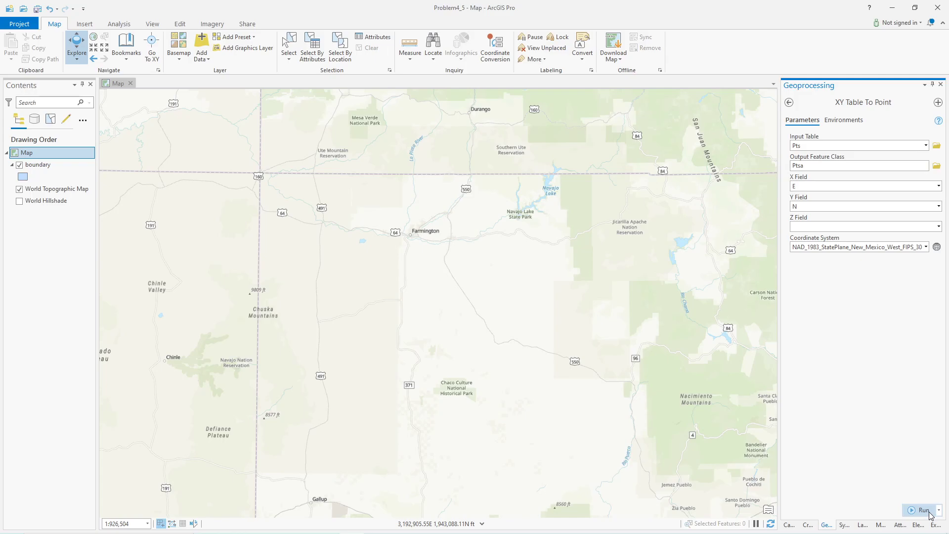
left_click(913, 511)
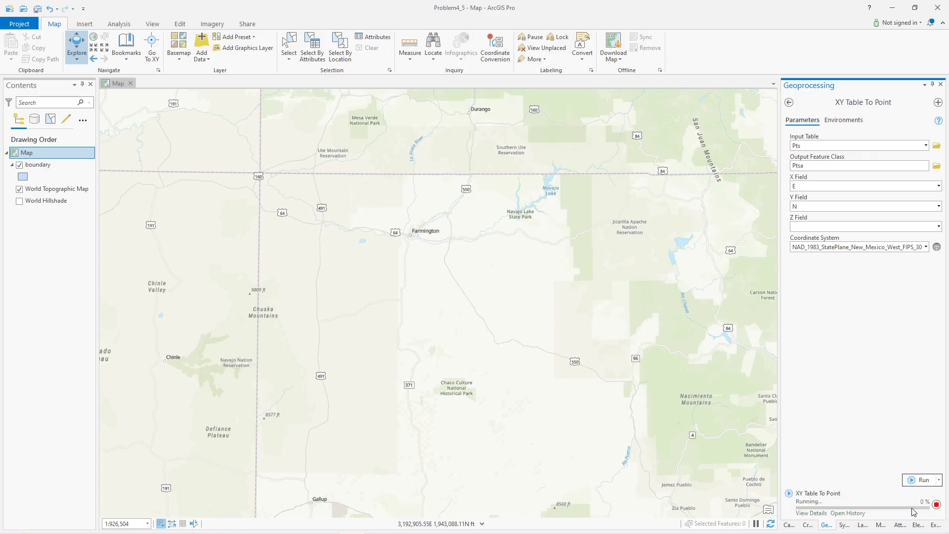
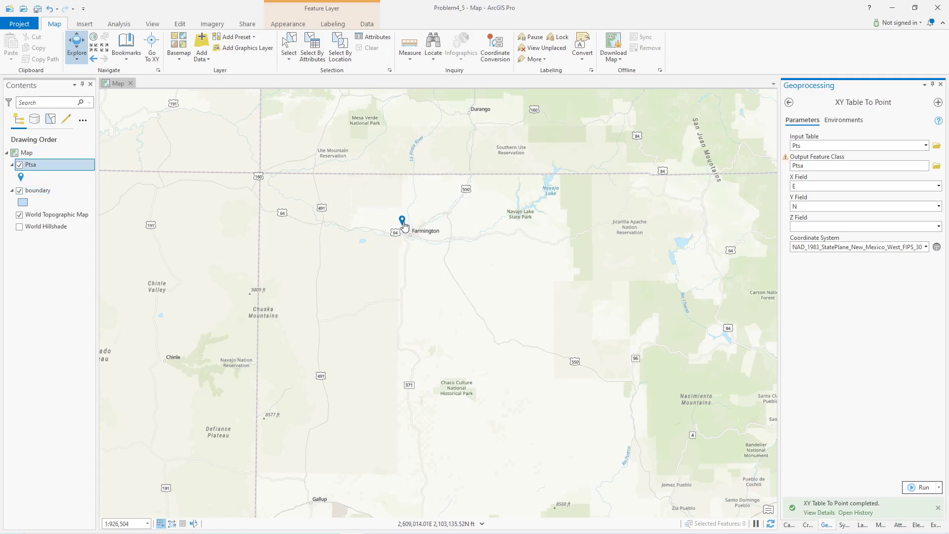
scroll(400, 221, "up", 5)
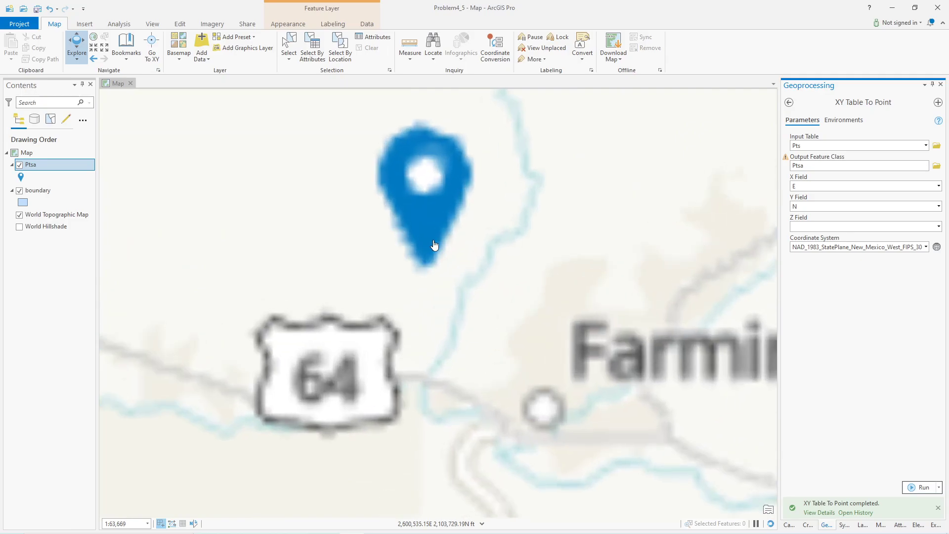
scroll(425, 259, "up", 3)
scroll(428, 262, "up", 4)
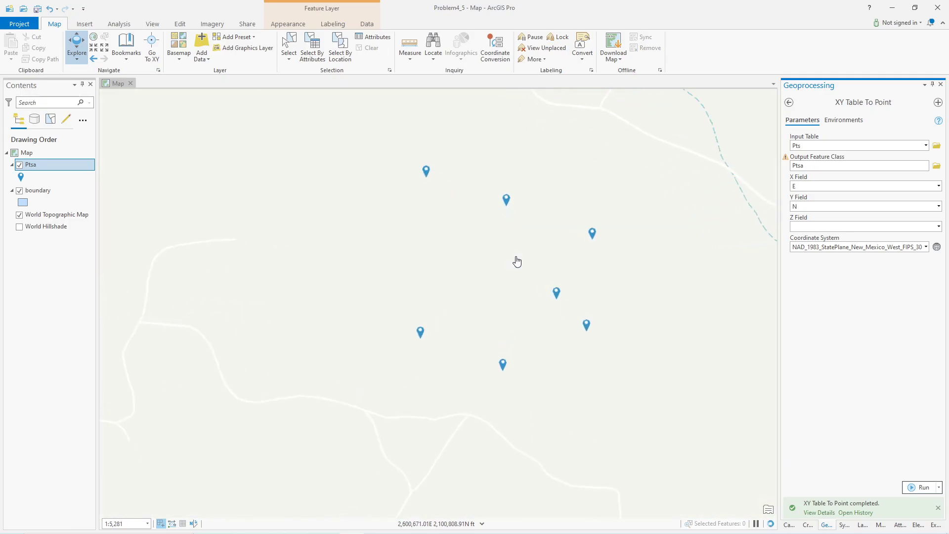
scroll(515, 260, "up", 1)
scroll(516, 259, "down", 1)
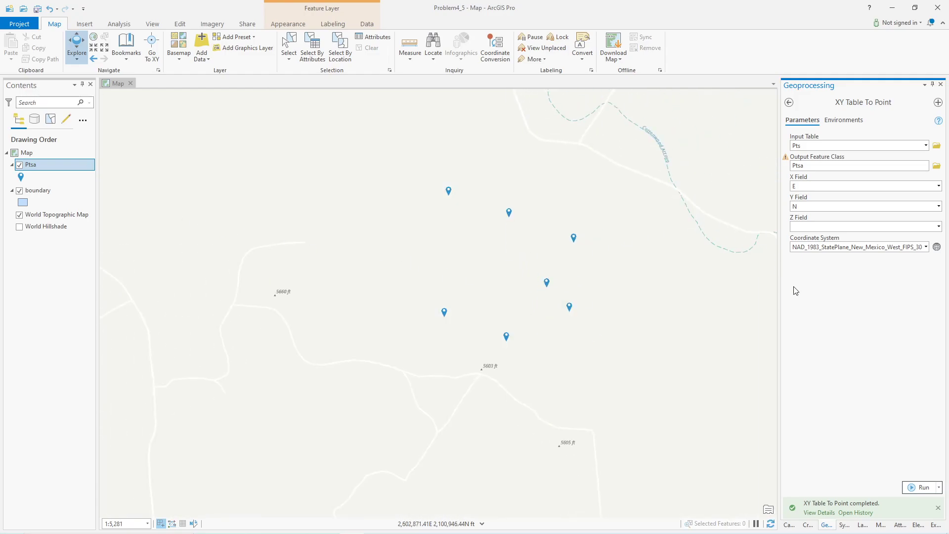
Start a new rectangular polygon feature in the boundary layer
left_click(790, 525)
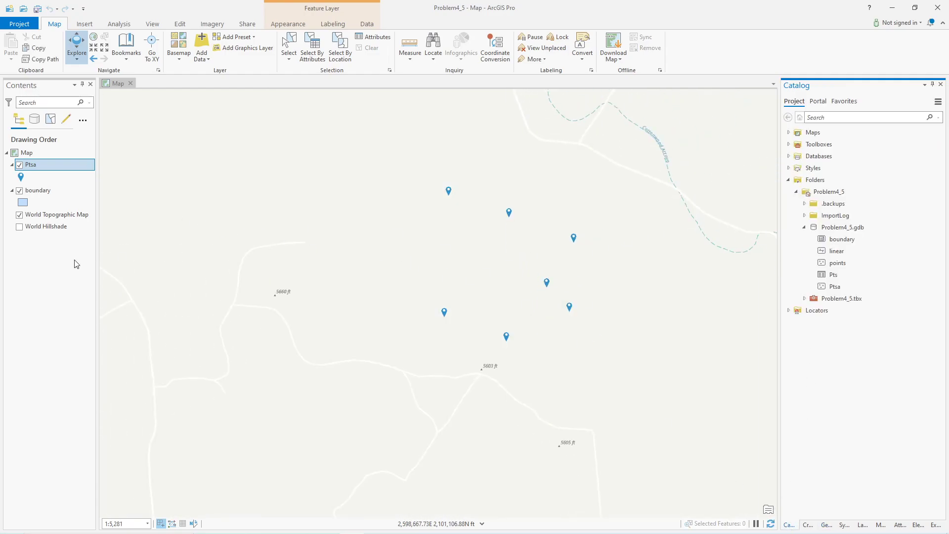
left_click(39, 191)
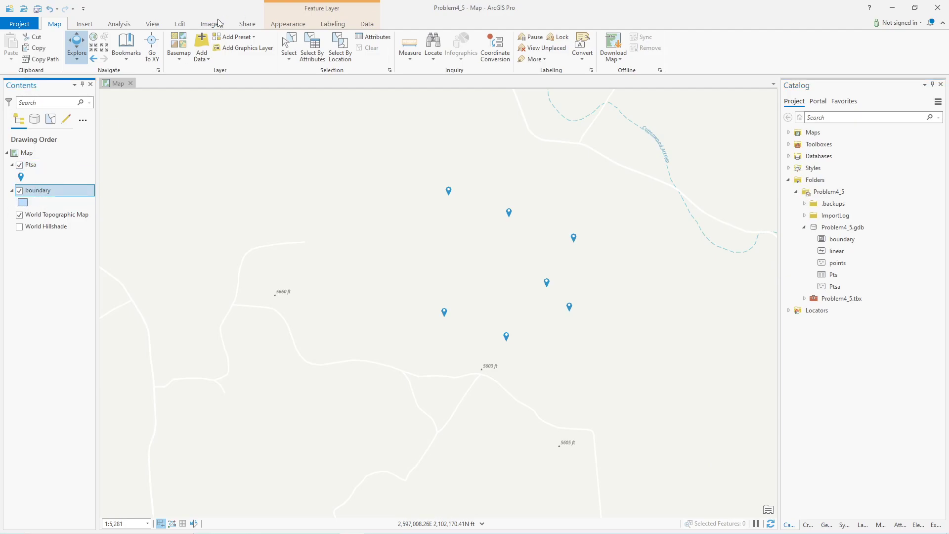
left_click(180, 25)
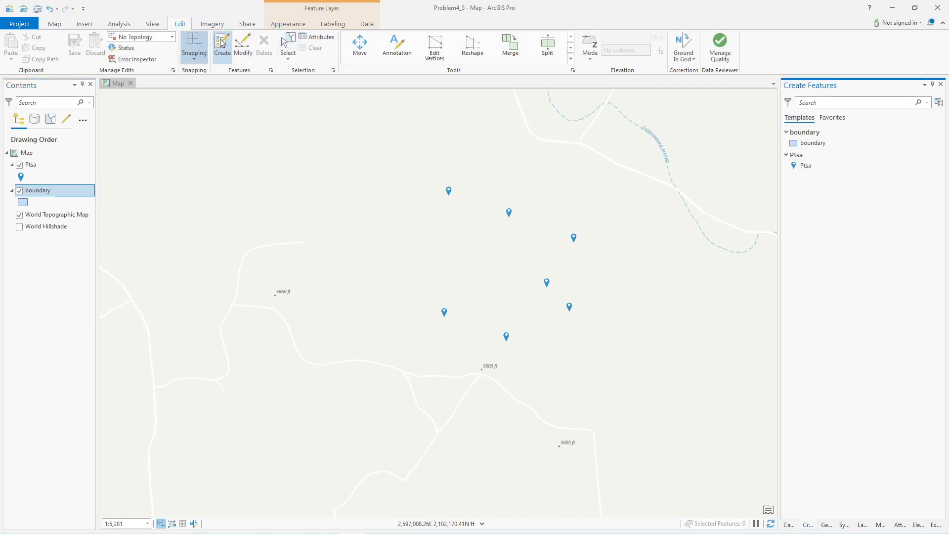
left_click(806, 144)
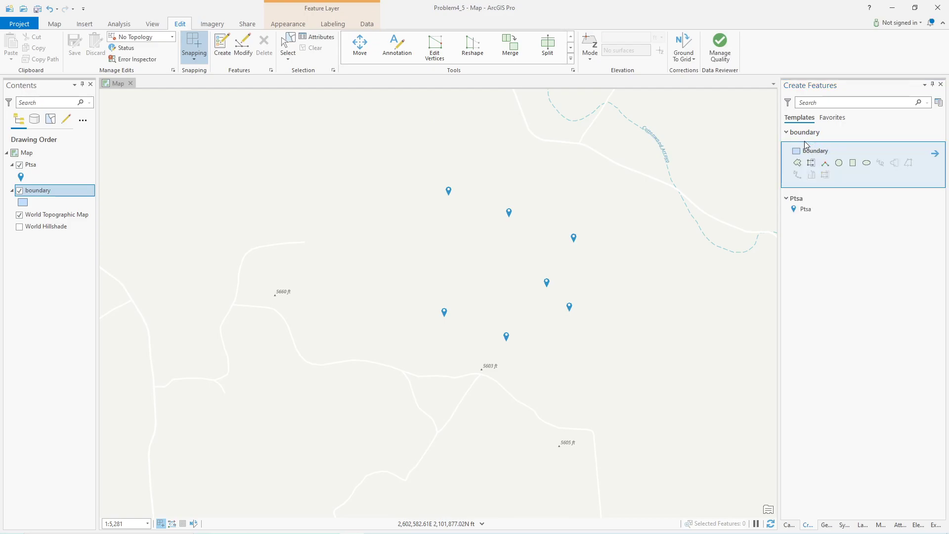
left_click(853, 163)
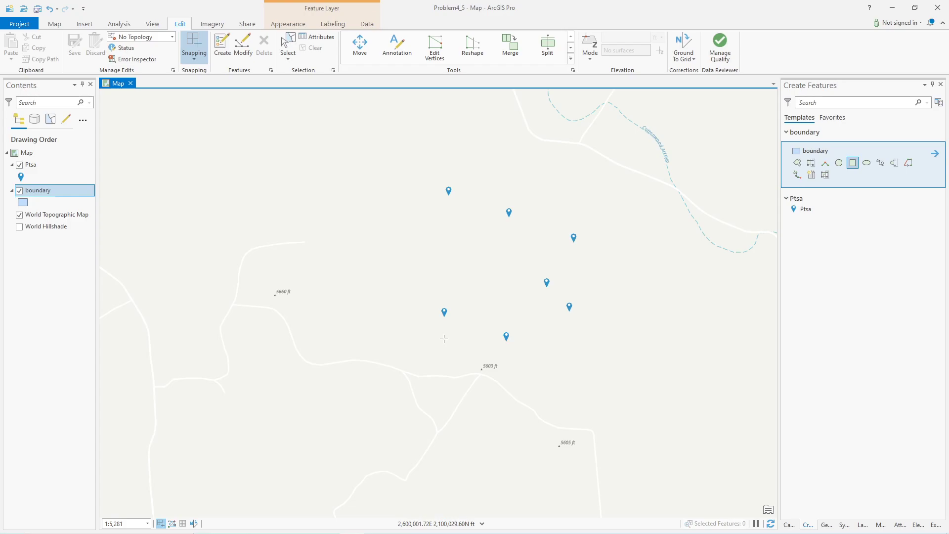
right_click(439, 339)
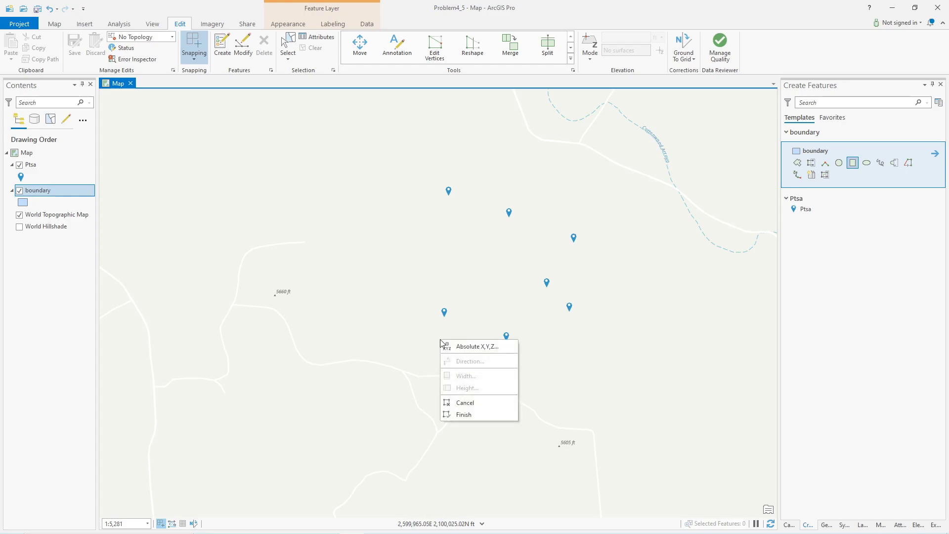
left_click(470, 346)
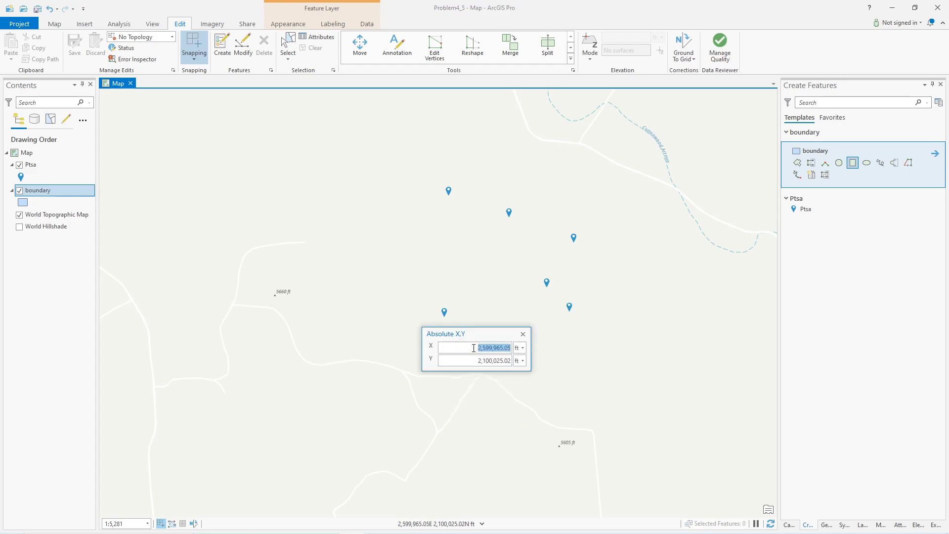
type("2")
left_click(511, 362)
left_click(501, 360)
double_click(498, 360)
left_click(498, 360)
key("Delete")
key("Delete")
key("Delete")
key("Delete")
key("Delete")
key("Return")
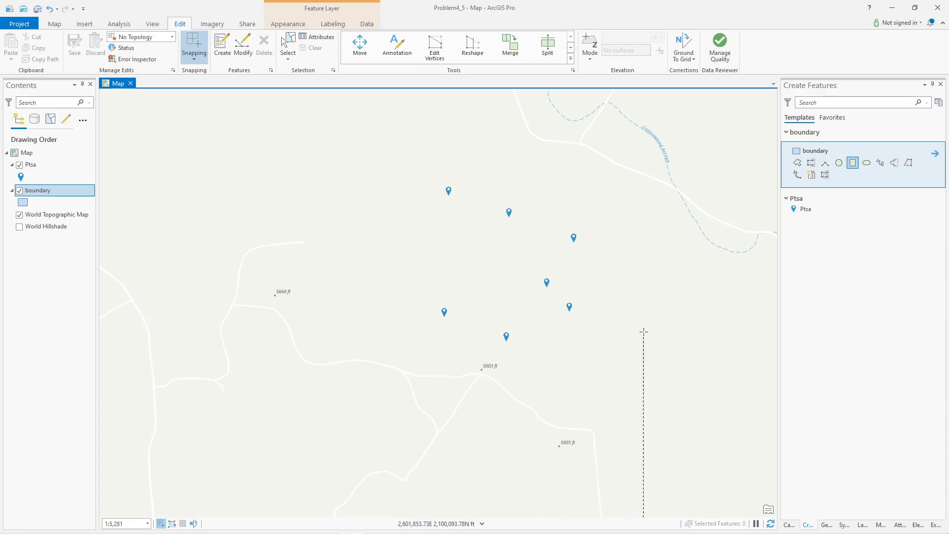
Place the boundary rectangle's first corner at absolute coordinates X 2,600,000 ft and Y 2,100,000 ft
right_click(446, 352)
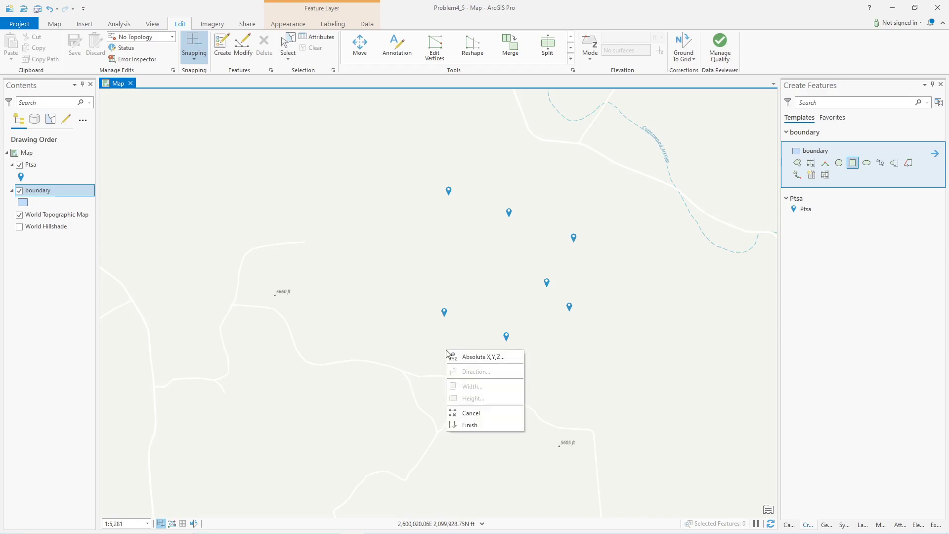
left_click(489, 357)
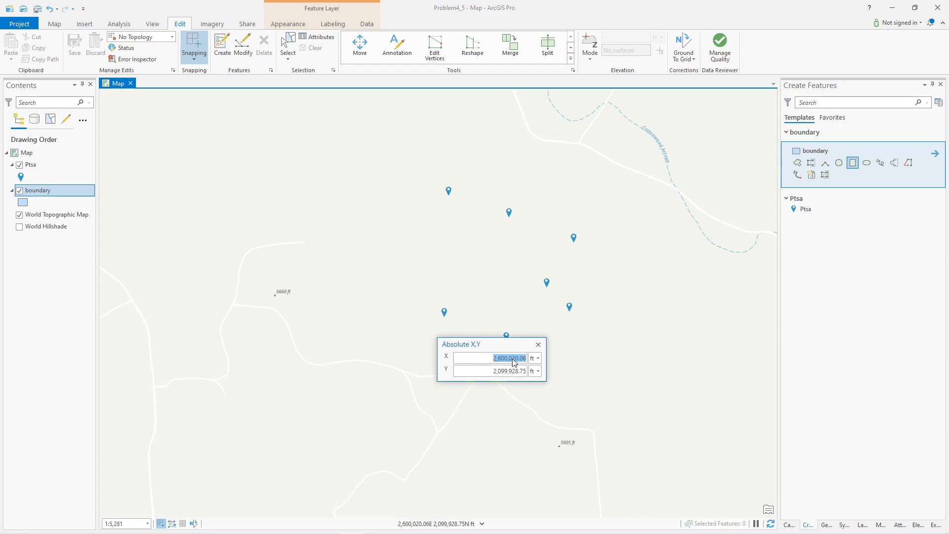
left_click(513, 361)
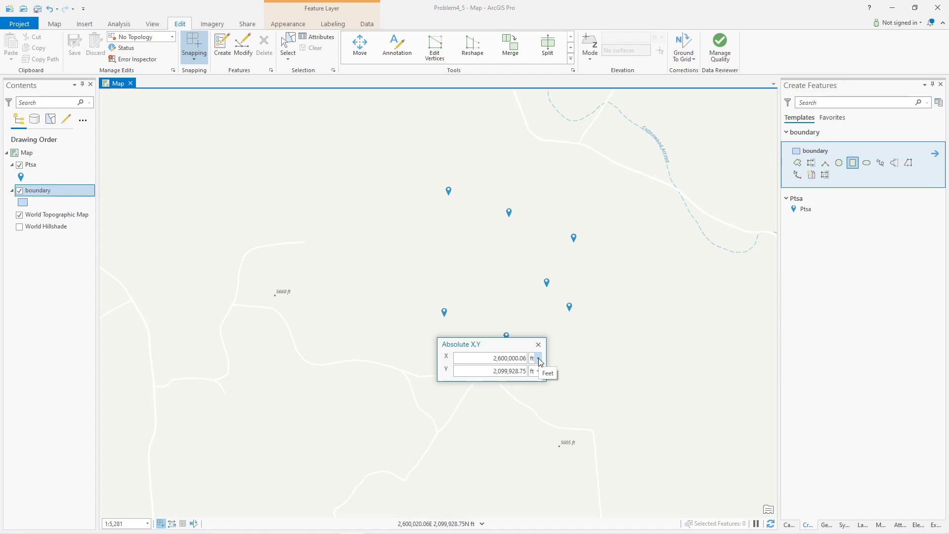
key("BackSpace")
left_click(502, 371)
left_click_drag(493, 370, 534, 377)
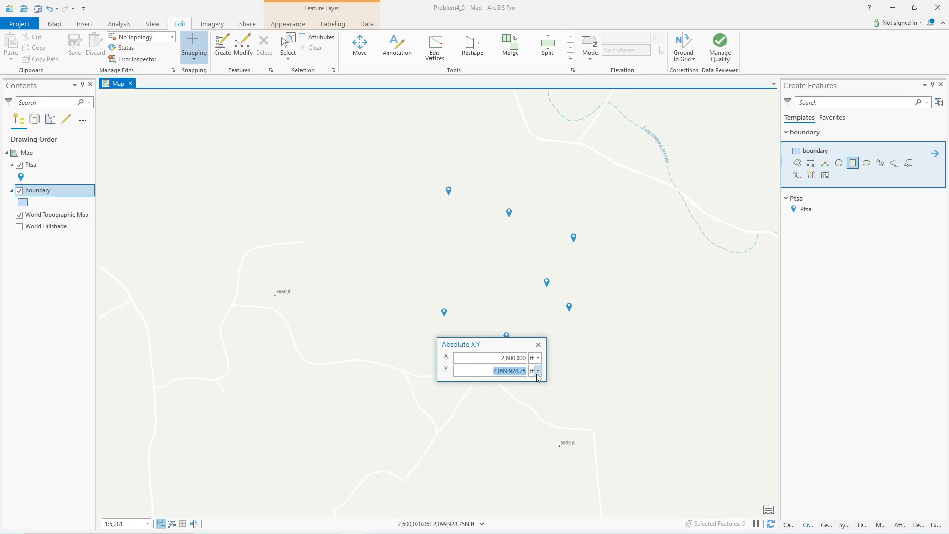
type("2100000")
double_click(517, 357)
double_click(516, 370)
key("Return")
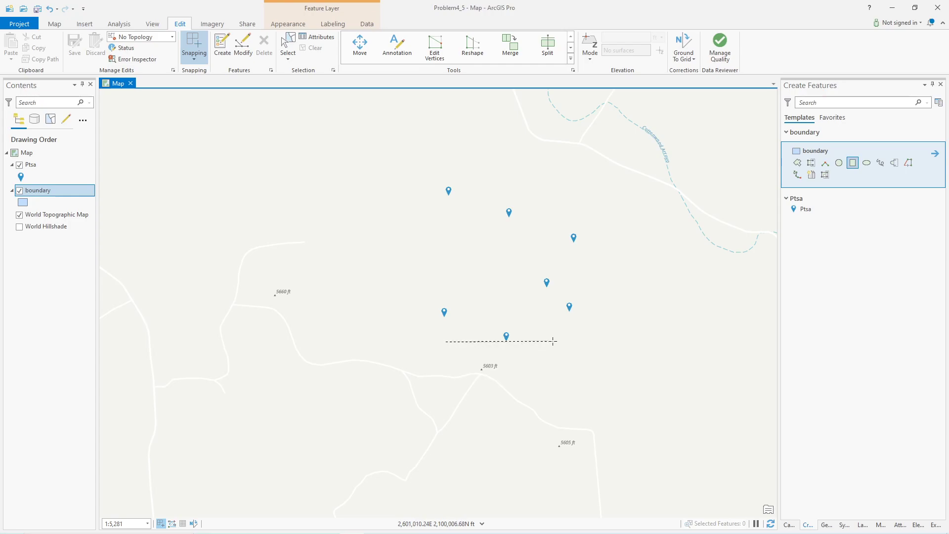
Set the rectangle's base direction to due east using the polar direction format (P)
right_click(571, 336)
left_click(583, 360)
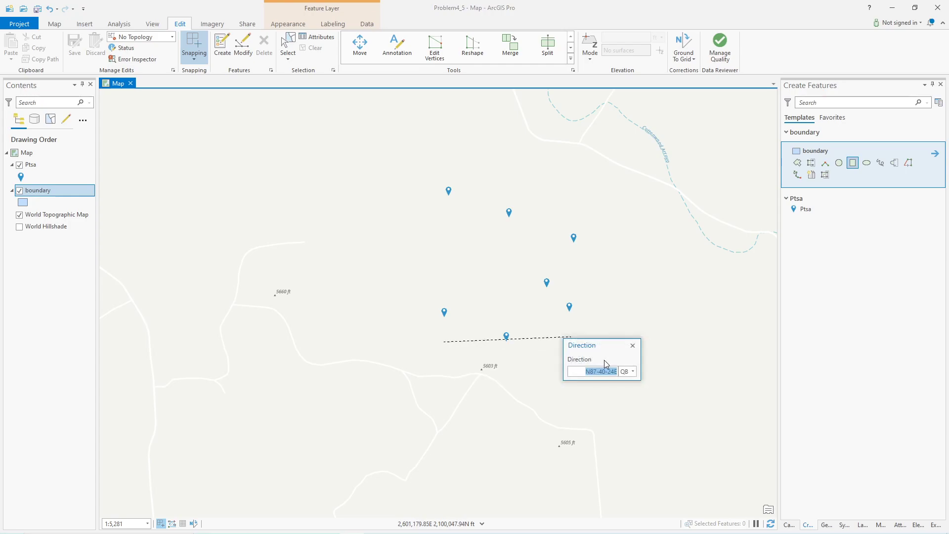
left_click(626, 376)
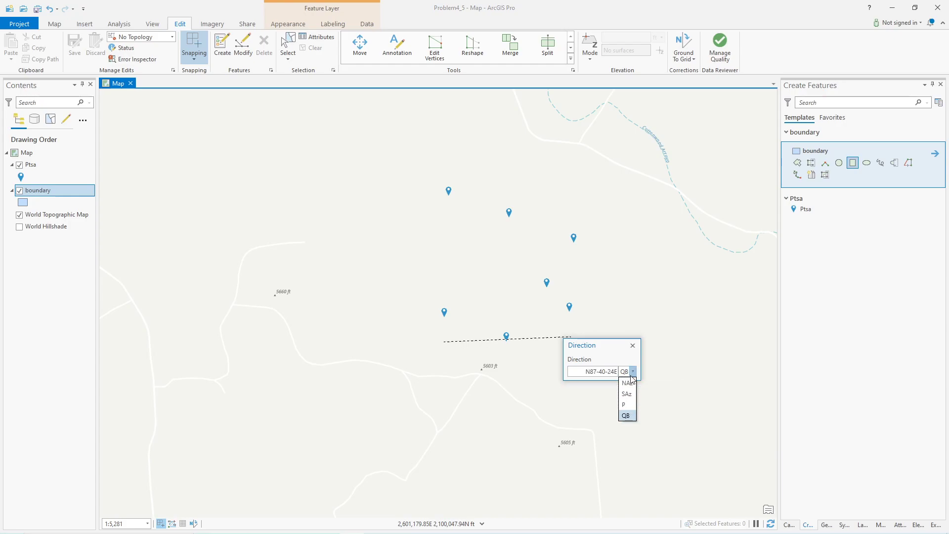
left_click(627, 408)
left_click_drag(599, 372, 630, 370)
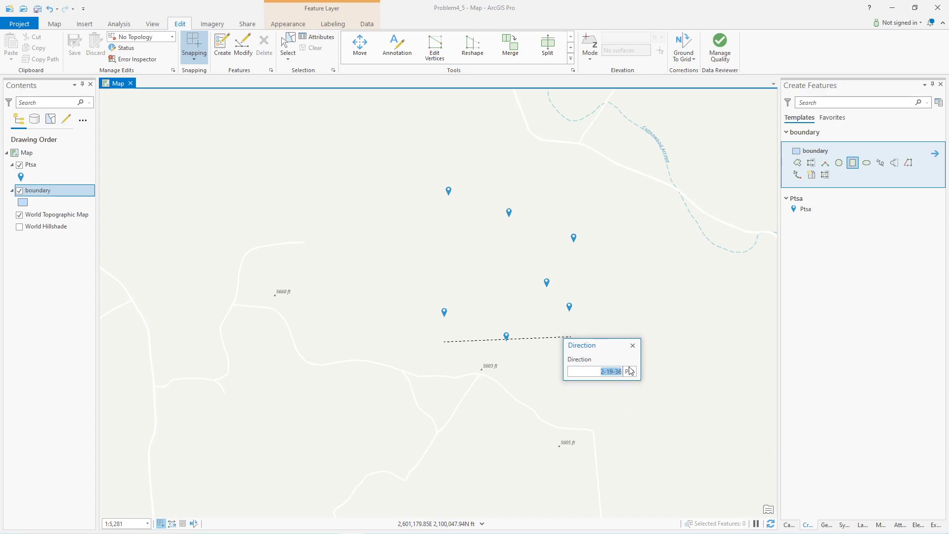
key("Return")
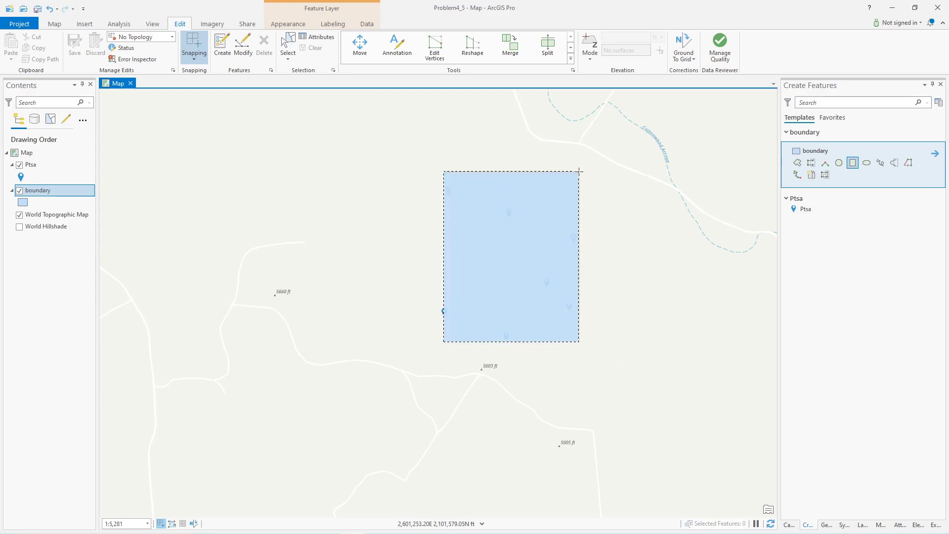
Complete the boundary rectangle with a height of 1600 ft and a width of 1200 ft, and save the edits
right_click(567, 158)
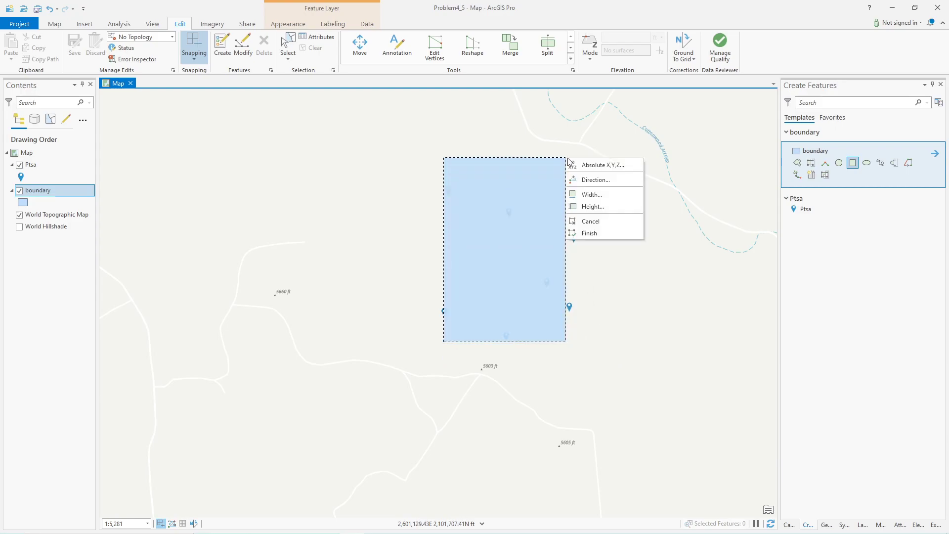
left_click(597, 204)
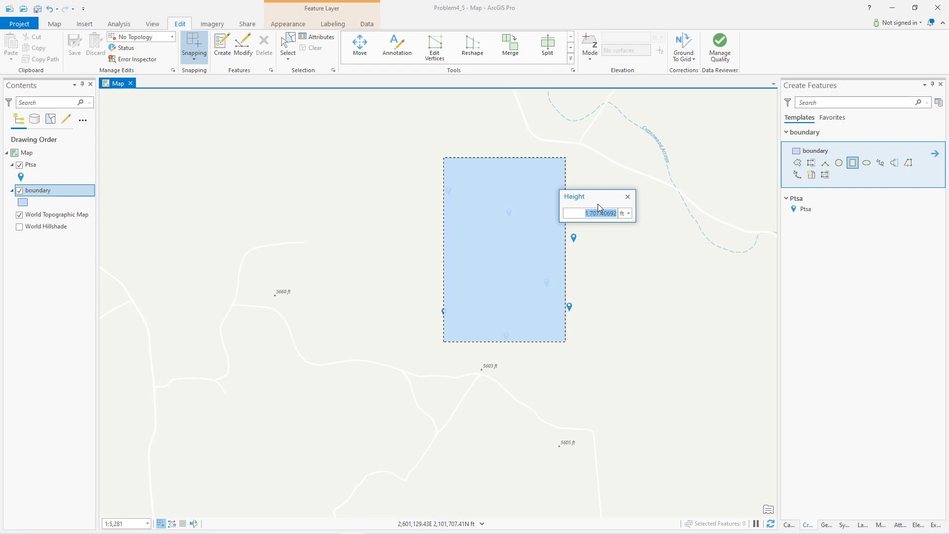
type("1600")
key("Return")
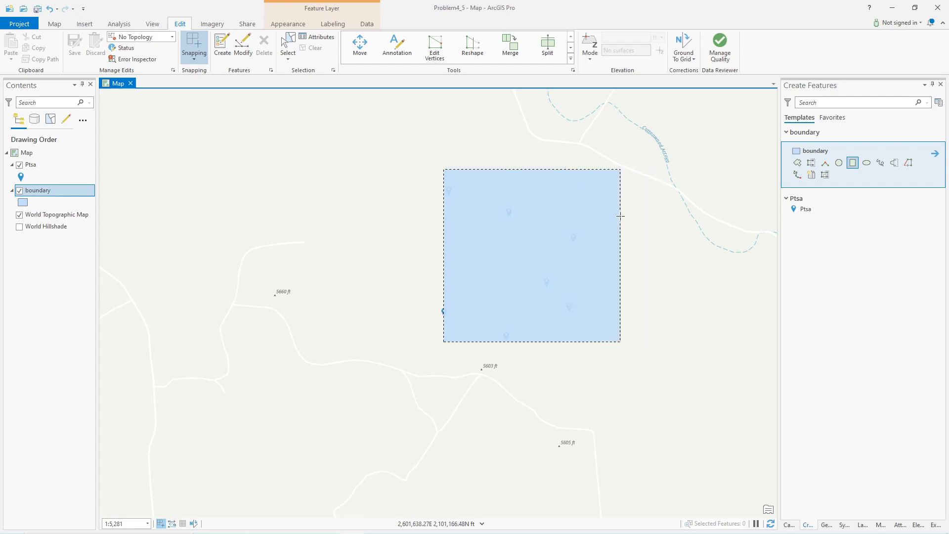
right_click(620, 216)
left_click(640, 253)
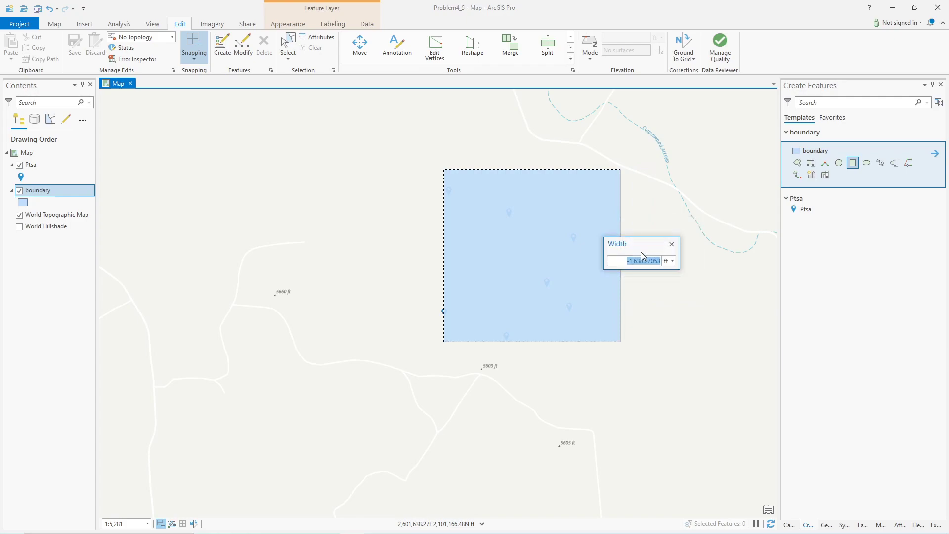
type("1200")
key("Return")
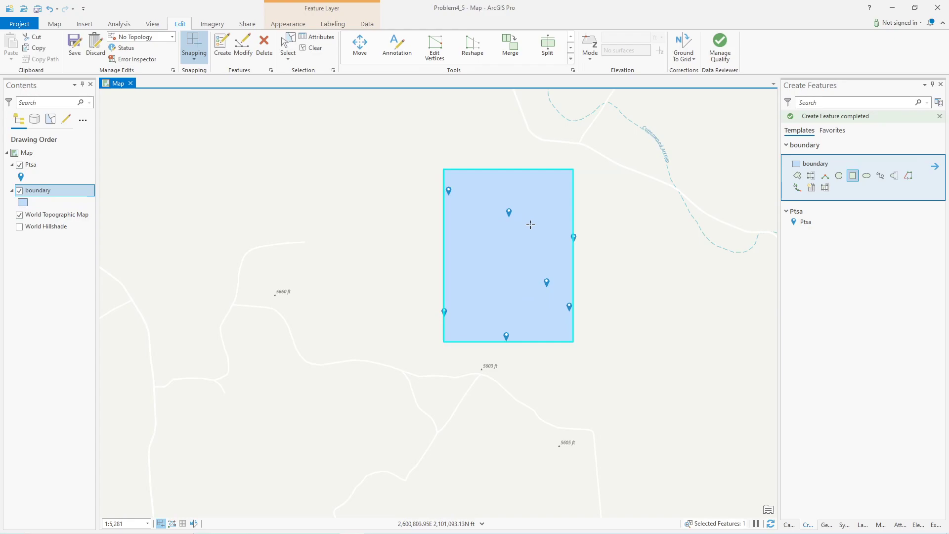
left_click(75, 46)
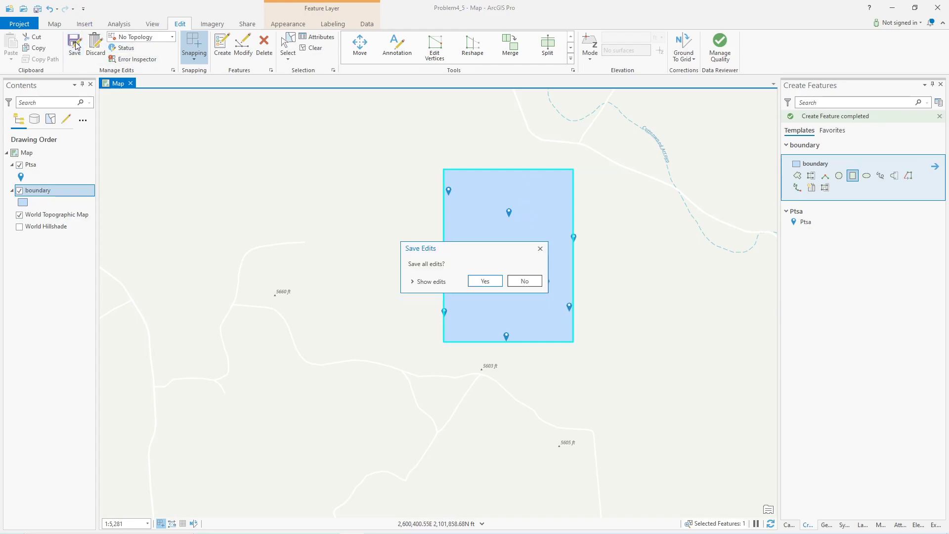
left_click(484, 281)
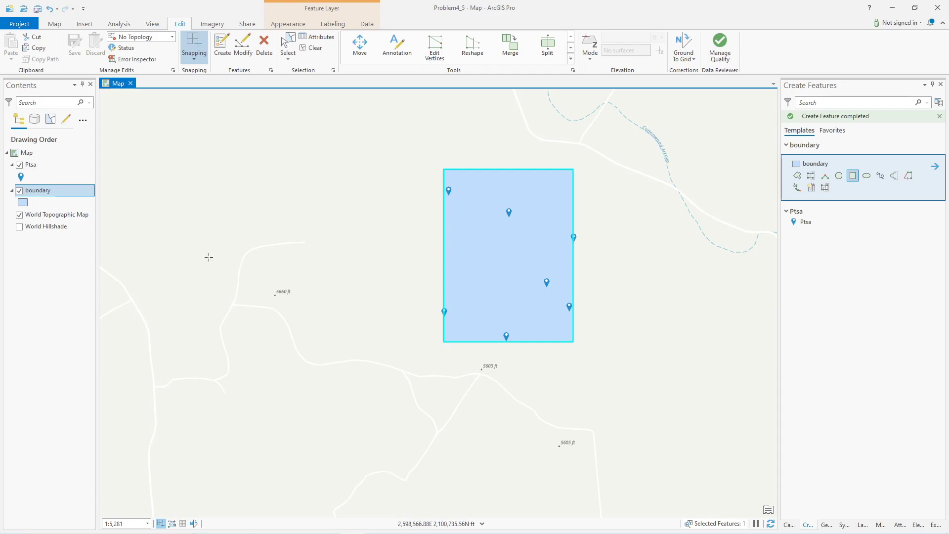
Symbolize the boundary layer with the Black Outline (1pt) symbol and clear the feature selection
left_click(22, 202)
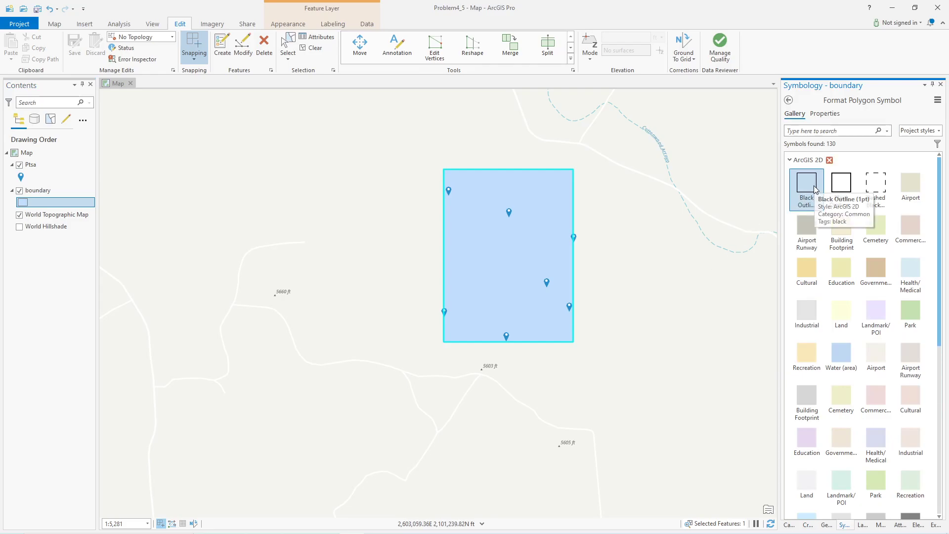
left_click(840, 187)
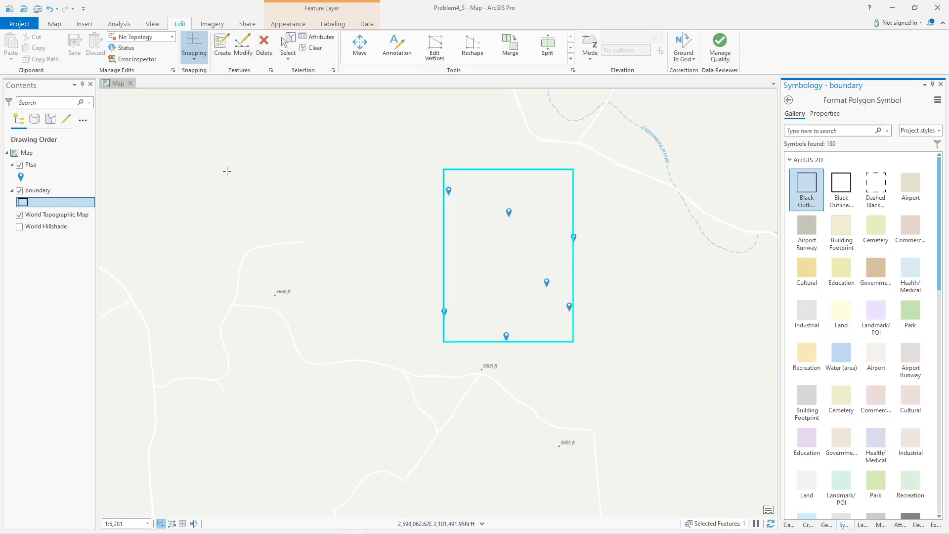
left_click(315, 48)
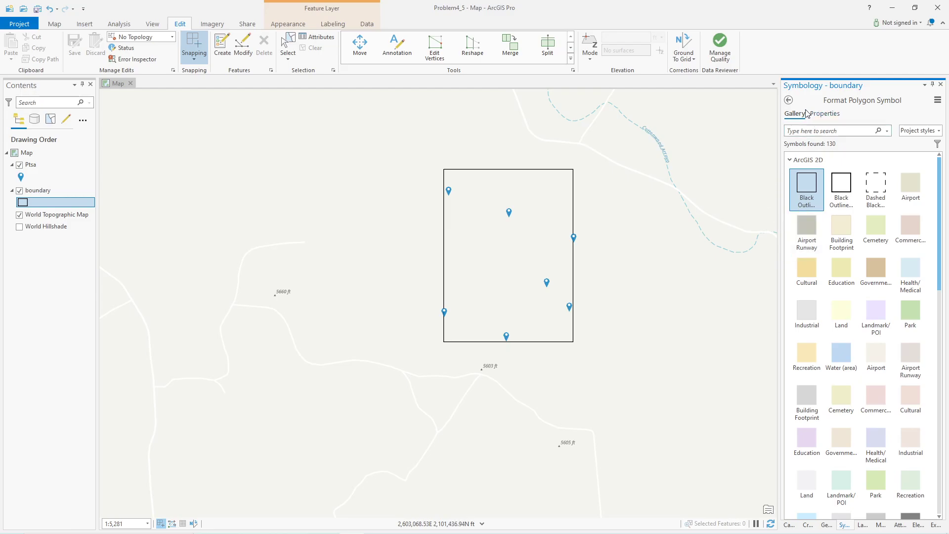
Add the linear feature class from Problem4_5.gdb to the map
left_click(789, 524)
left_click(837, 251)
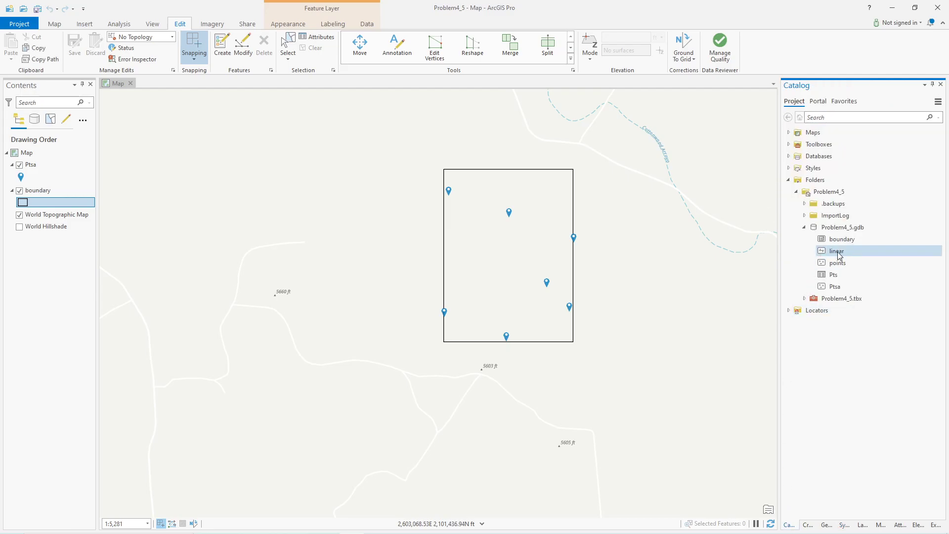
left_click_drag(838, 254, 498, 285)
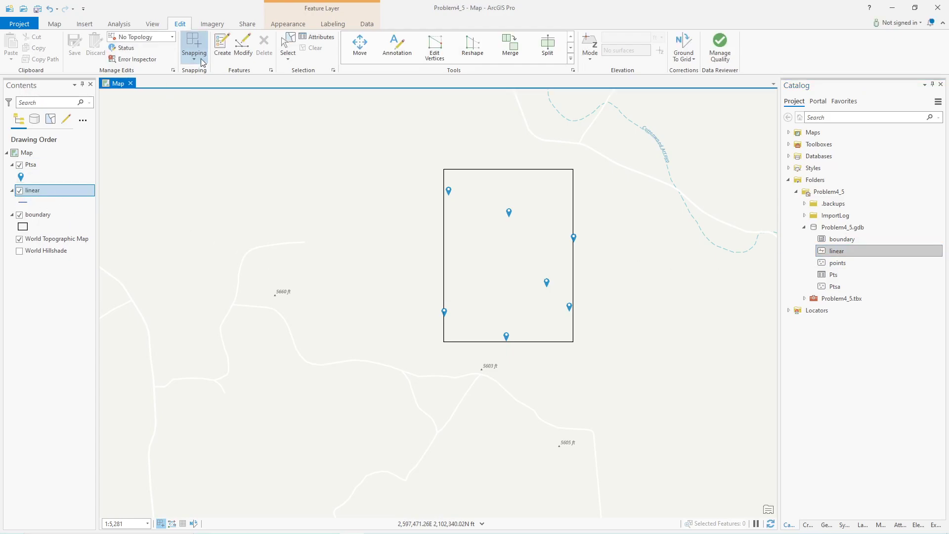
Draw a straight linear feature between the point on the boundary's west edge and the point on its east edge, with snapping on
left_click(222, 47)
left_click(810, 209)
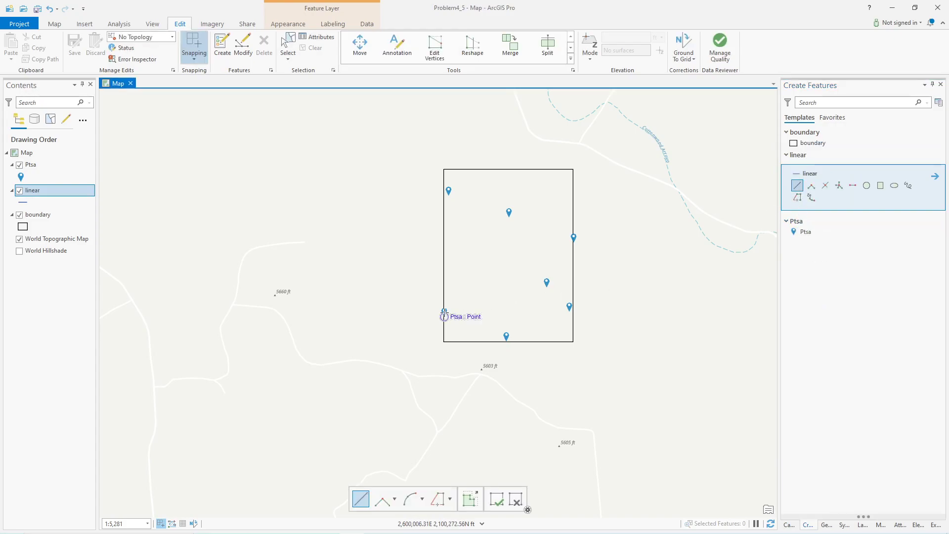
left_click(191, 59)
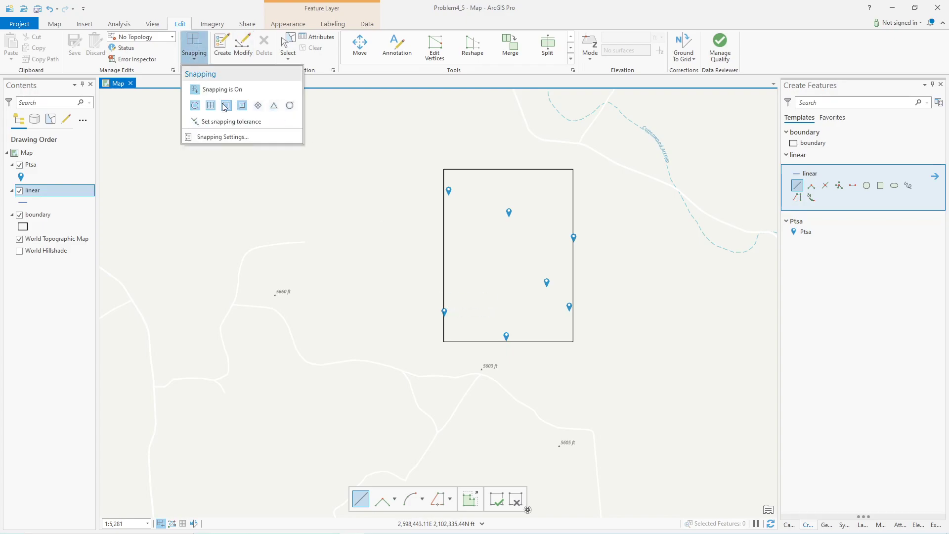
left_click(352, 130)
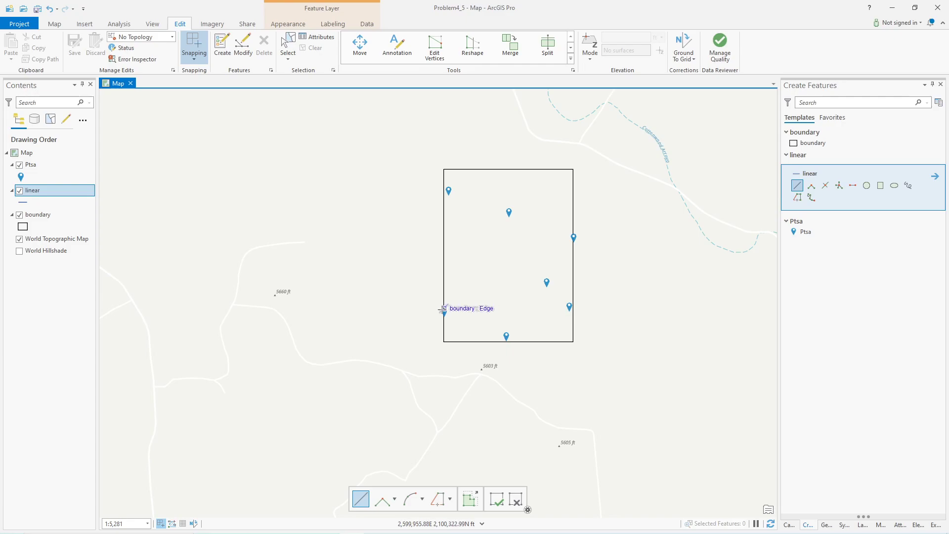
scroll(444, 317, "up", 3)
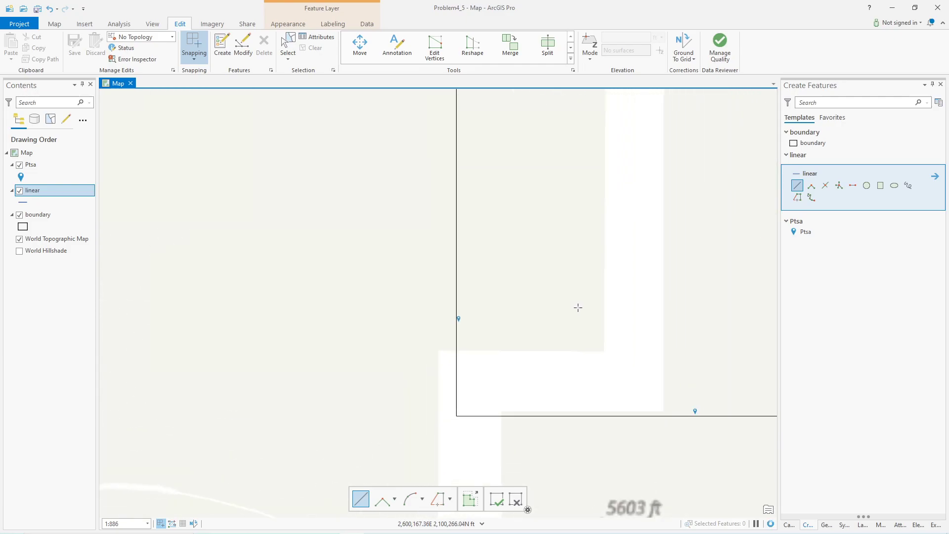
left_click_drag(573, 304, 367, 335)
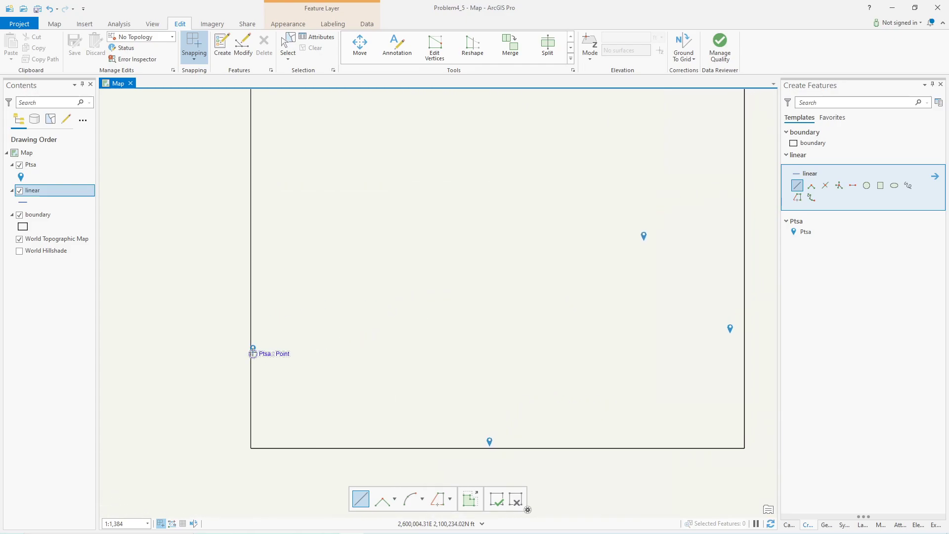
left_click(252, 352)
scroll(716, 255, "down", 1)
scroll(717, 255, "down", 2)
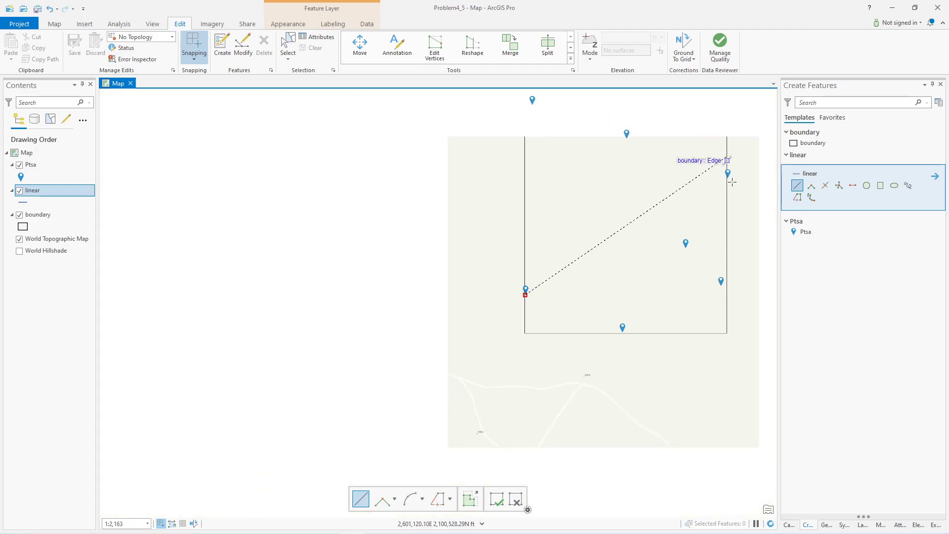
left_click(727, 177)
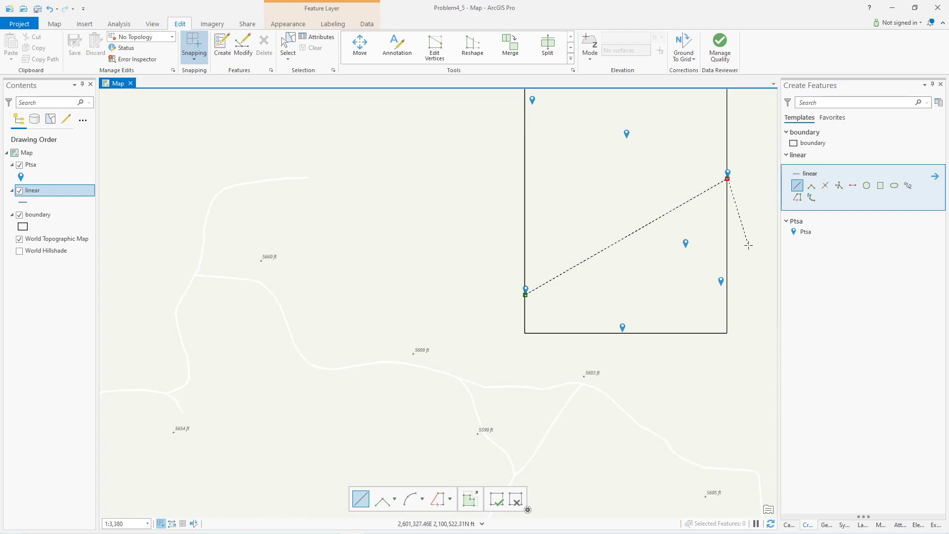
key("F2")
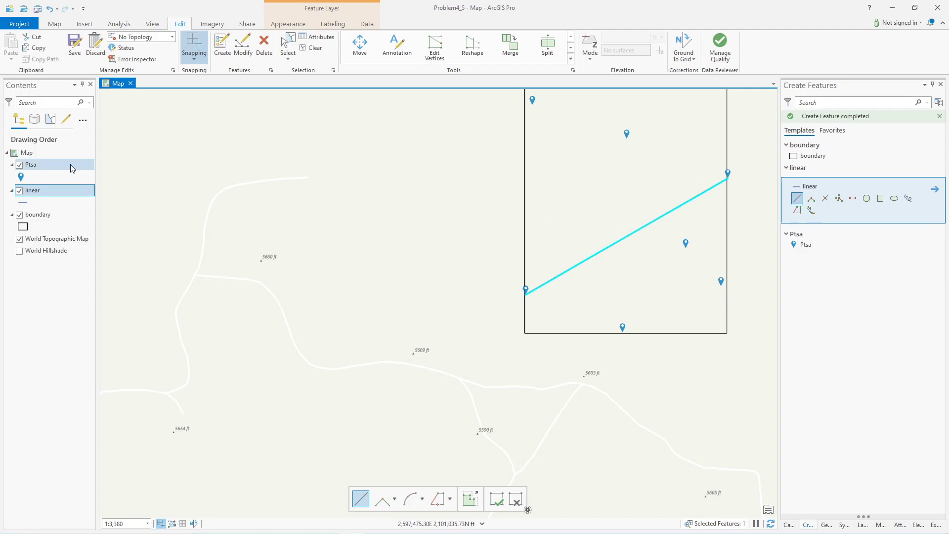
Turn on labels for the Ptsa layer using the Pt field
left_click(32, 166)
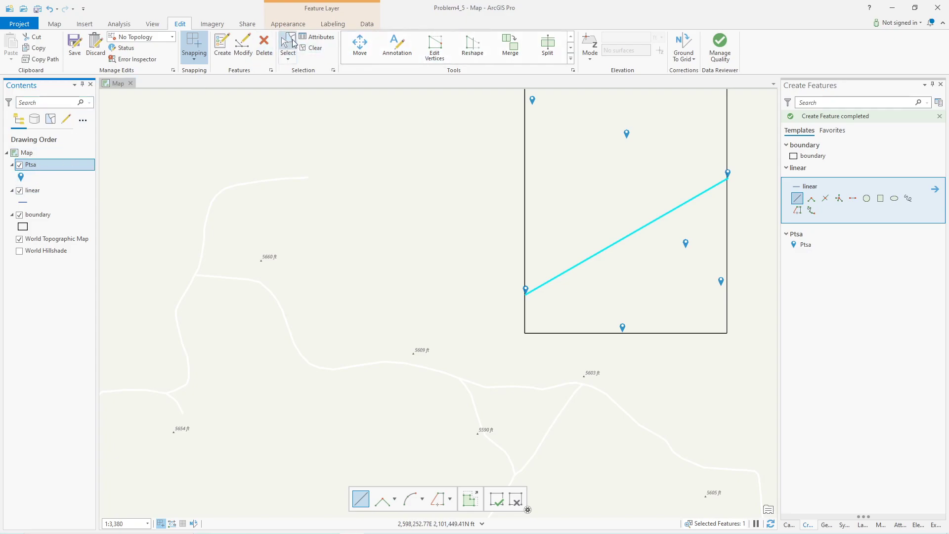
left_click(326, 26)
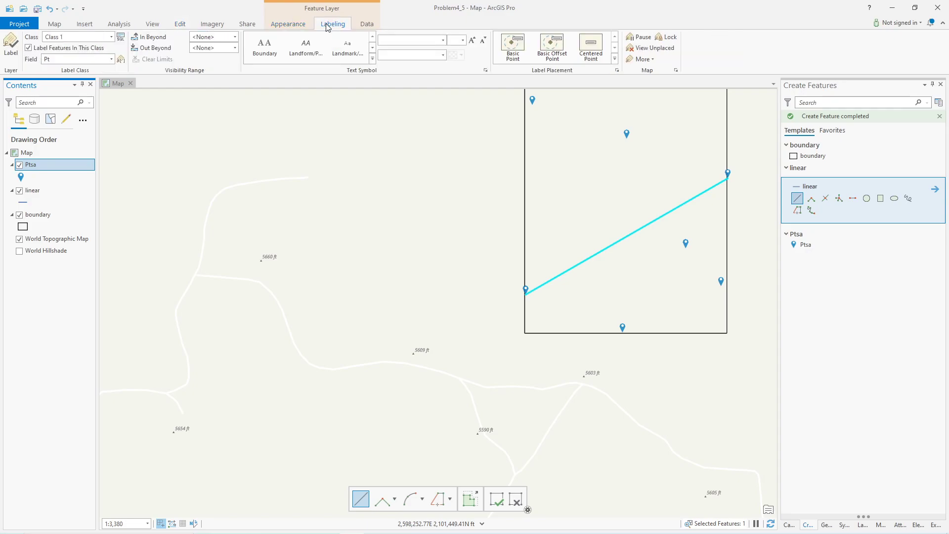
left_click(13, 47)
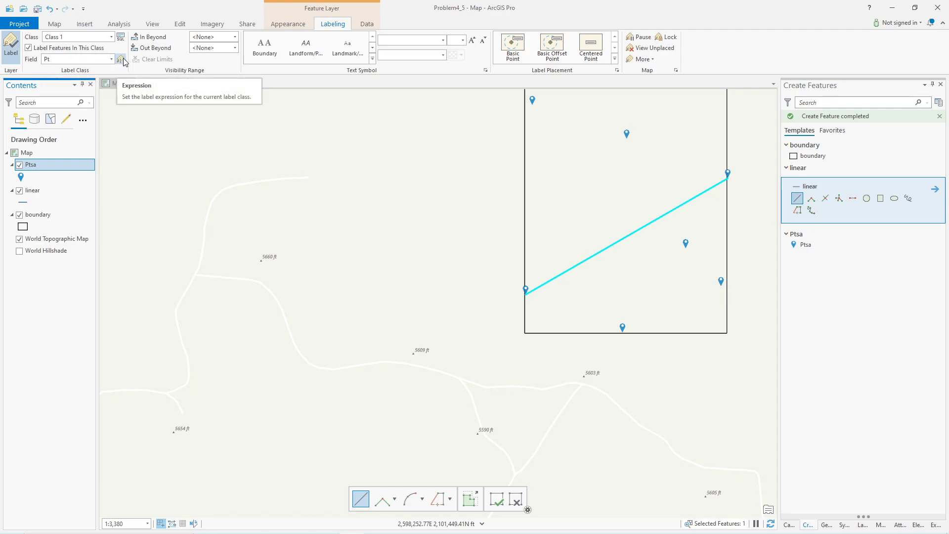
left_click_drag(614, 239, 466, 316)
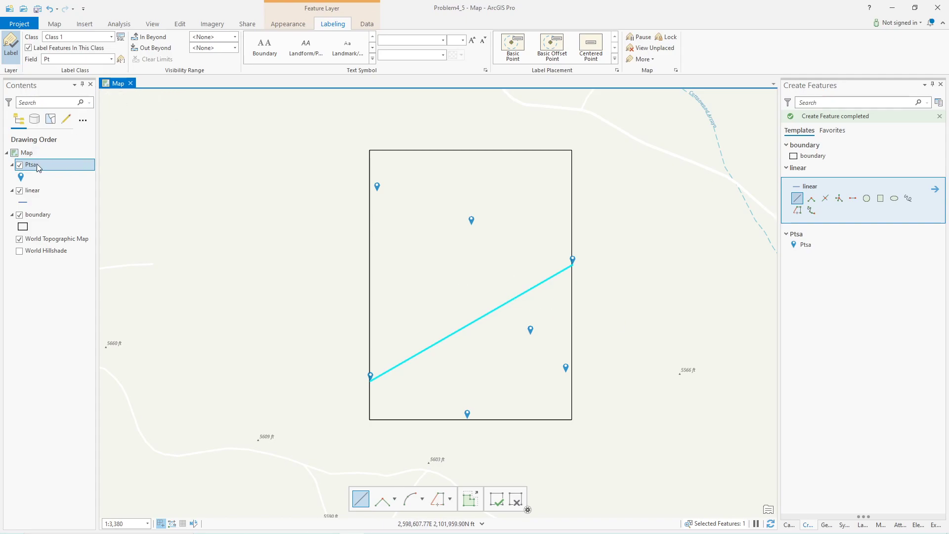
Review the Ptsa attribute table and examine where the new line meets the point on the east boundary
key("ctrl+t")
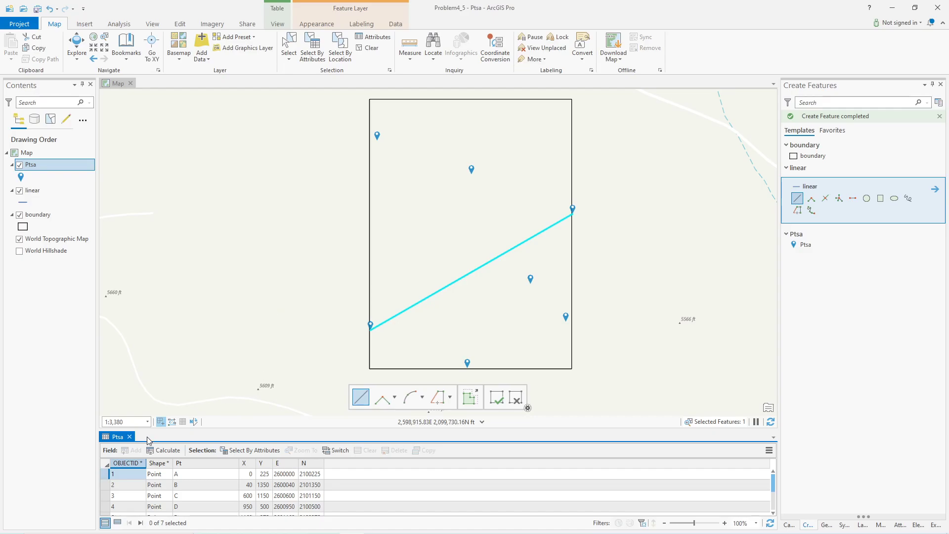
left_click(130, 436)
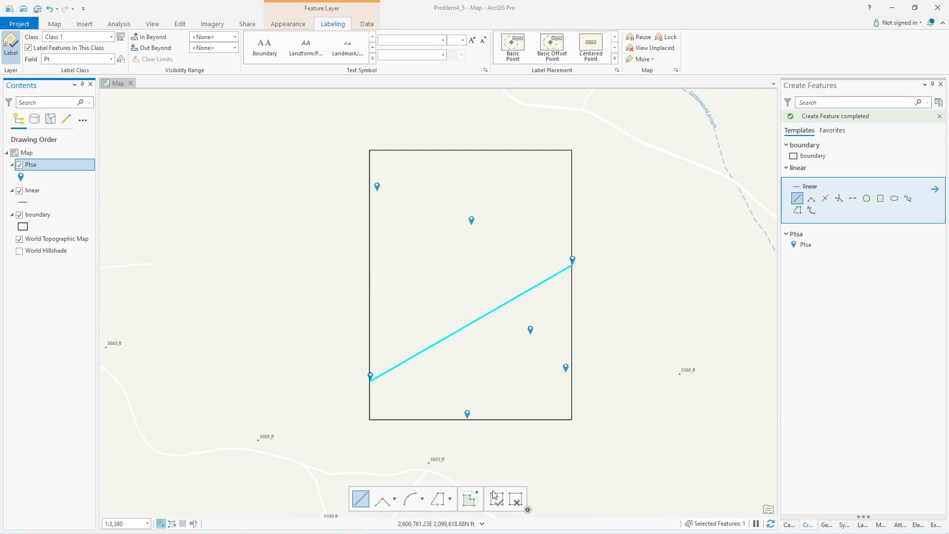
left_click(486, 477)
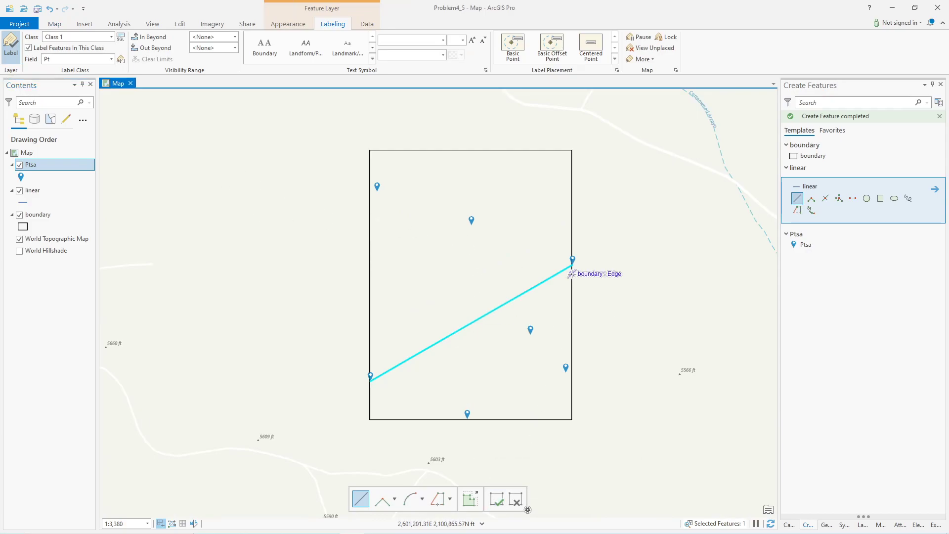
scroll(596, 231, "up", 3)
scroll(596, 231, "up", 8)
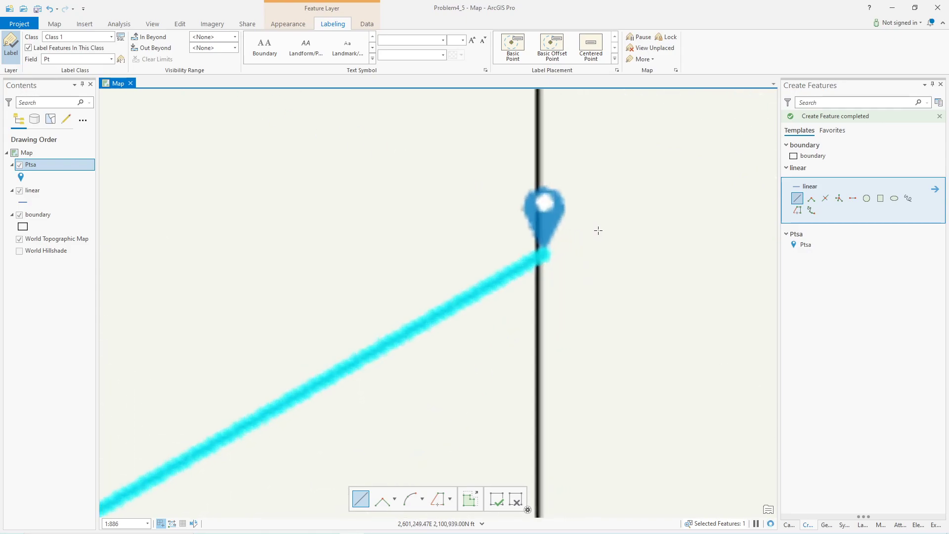
scroll(581, 234, "down", 9)
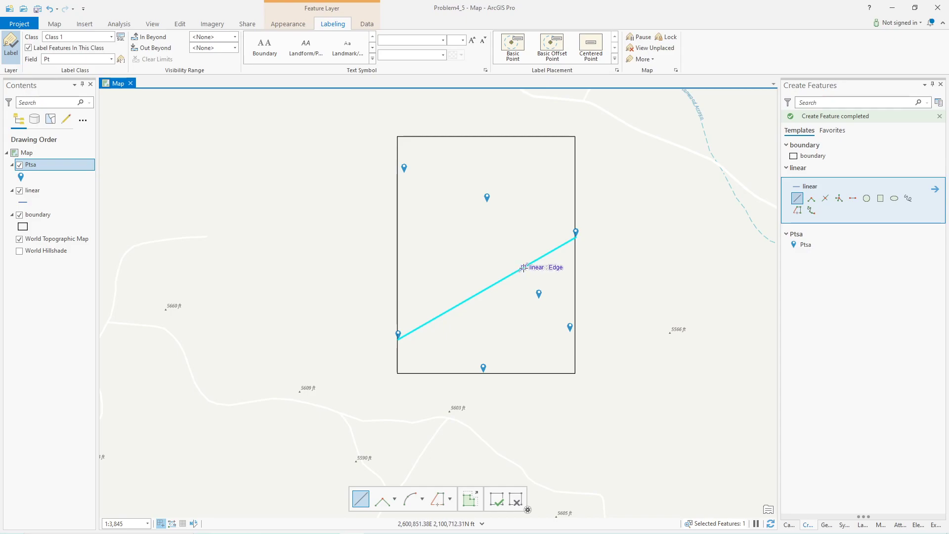
Save all edits to keep the new linear feature
left_click(184, 28)
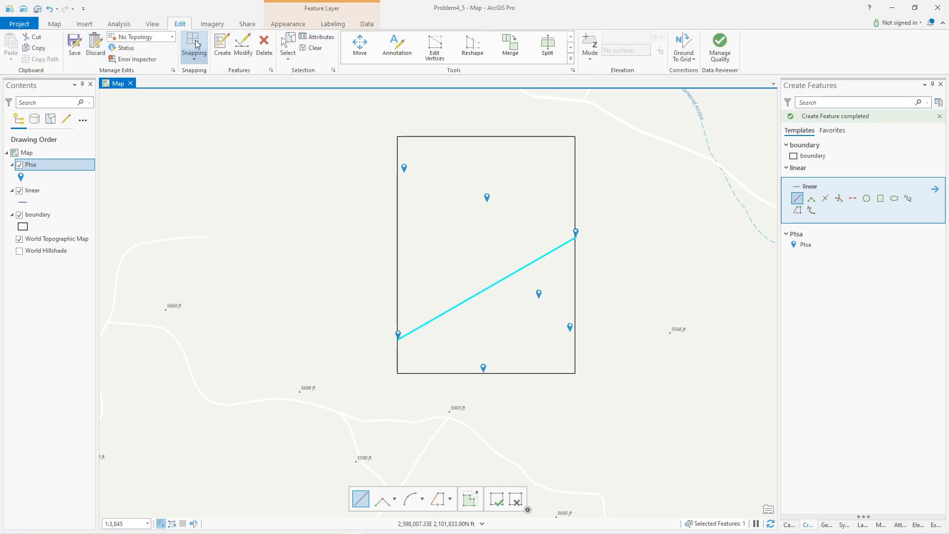
left_click(74, 51)
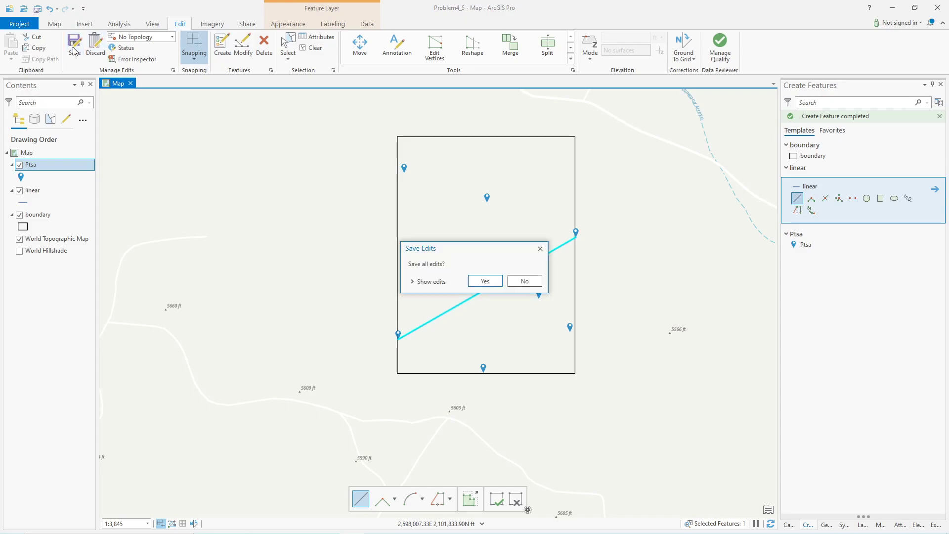
left_click(485, 281)
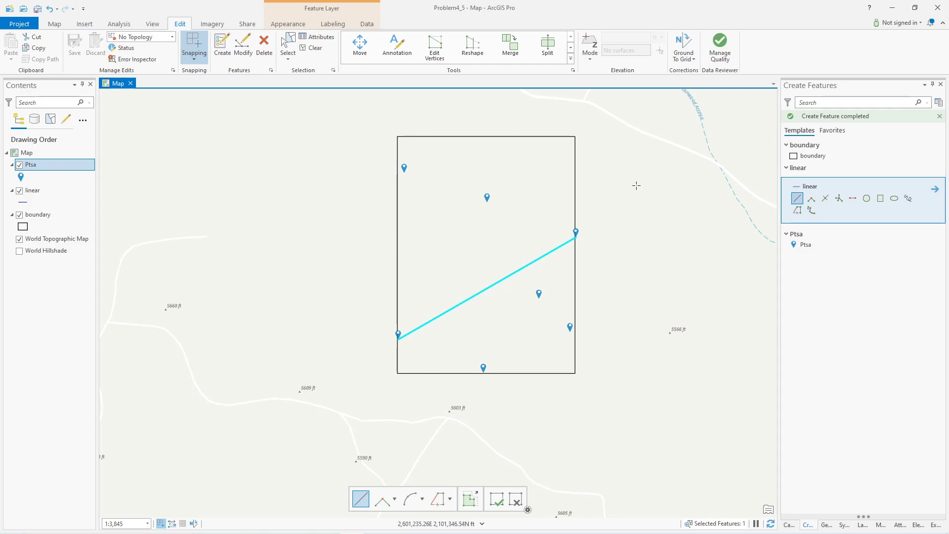
left_click(805, 244)
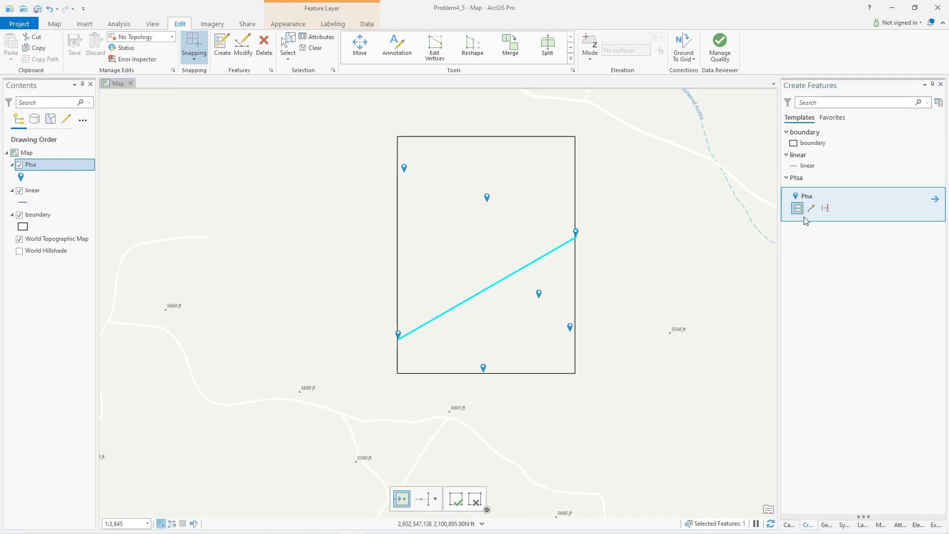
left_click(797, 208)
left_click(491, 273)
key("ctrl+z")
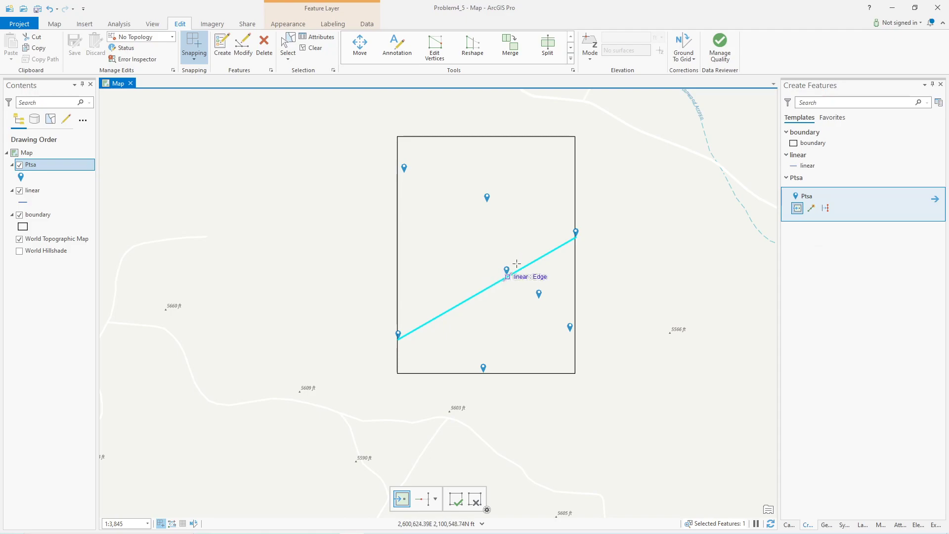
left_click(511, 266)
key("ctrl+z")
Create a Ptsa point along the diagonal line at a distance of 975 ft from its start
left_click(825, 208)
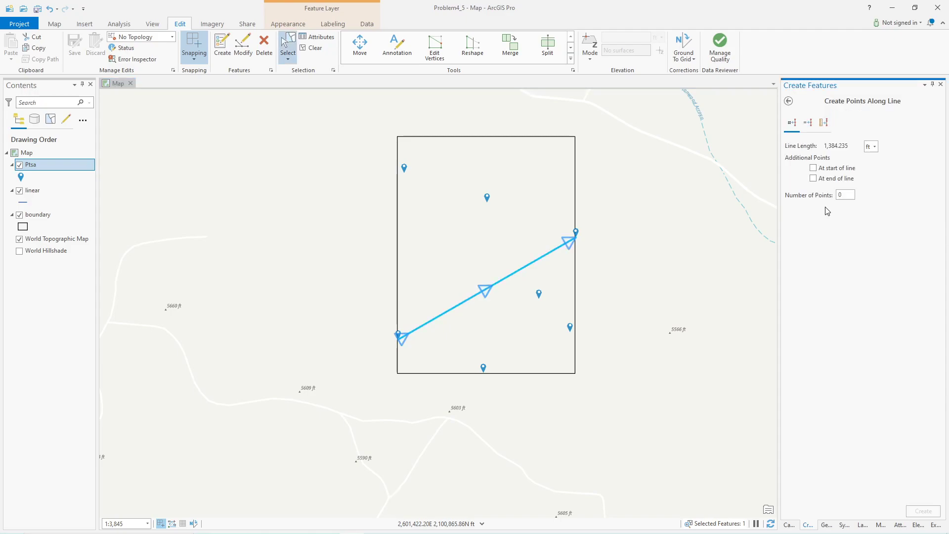
left_click(823, 124)
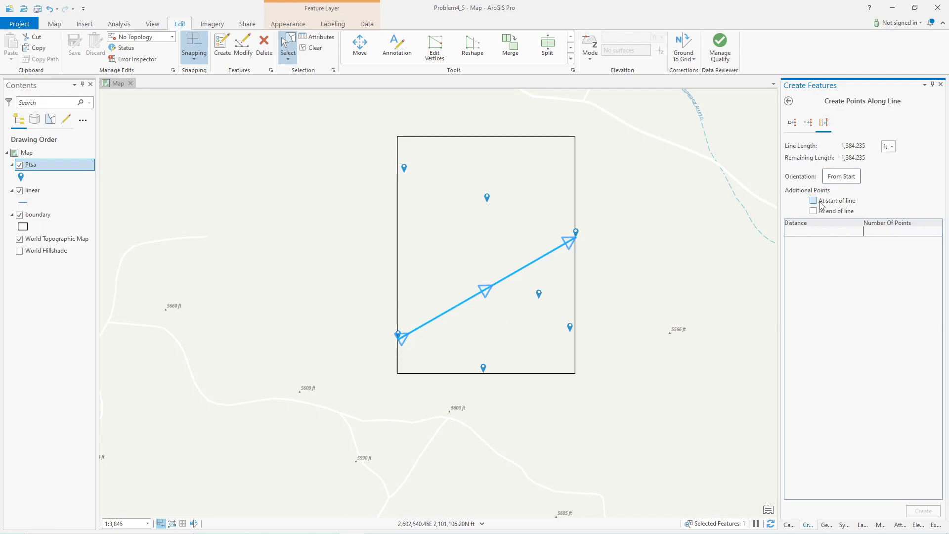
left_click(803, 232)
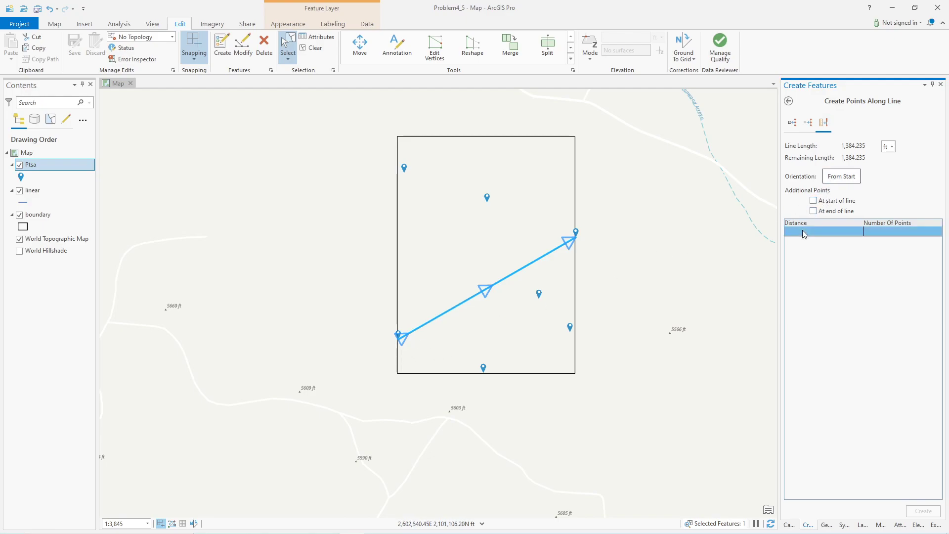
left_click(803, 232)
type("97")
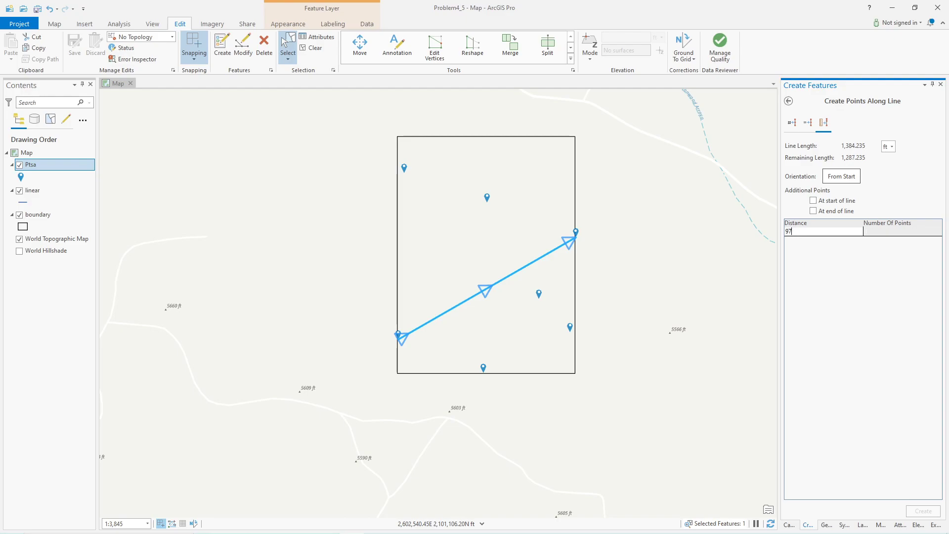
type("5")
left_click(885, 235)
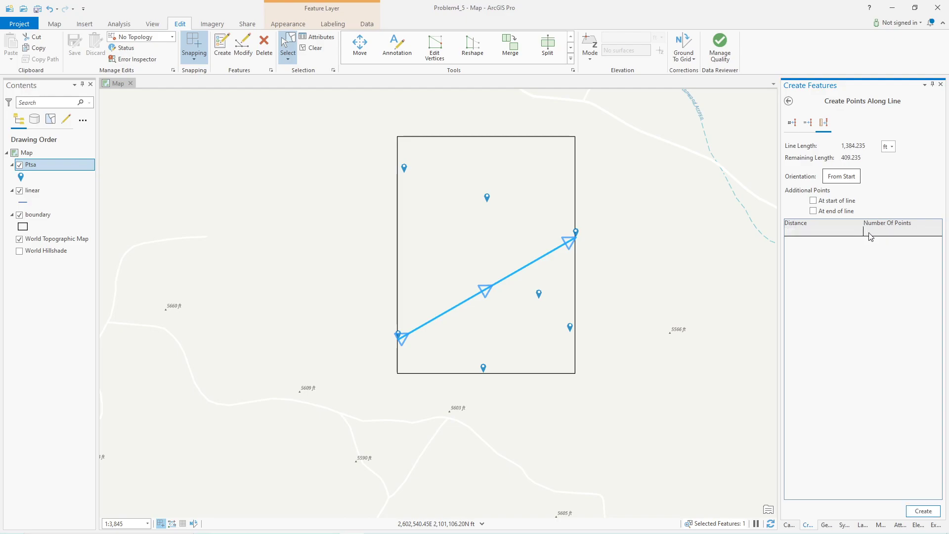
left_click(923, 510)
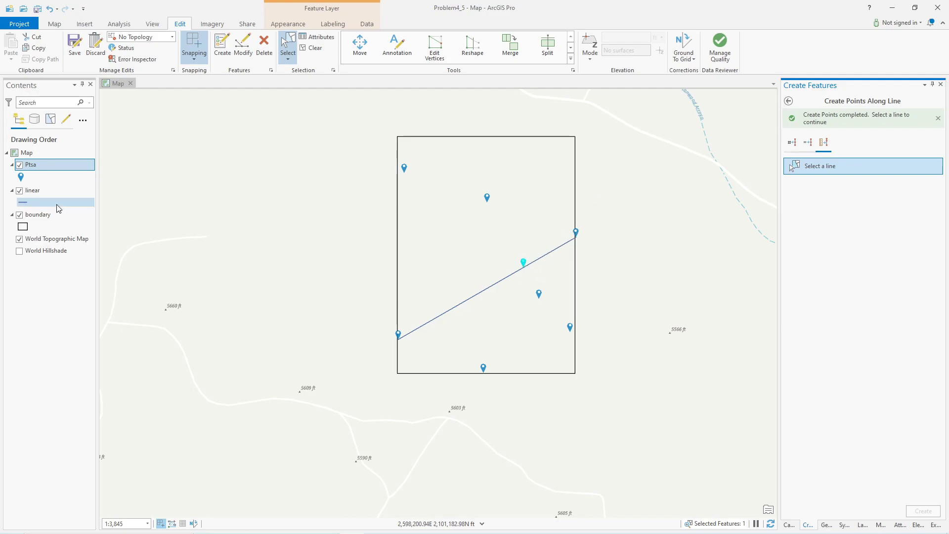
Draw a linear feature snapped from the northwest Ptsa point through the upper-middle, diagonal-line and two southeast points, ending just past the east boundary
left_click(42, 191)
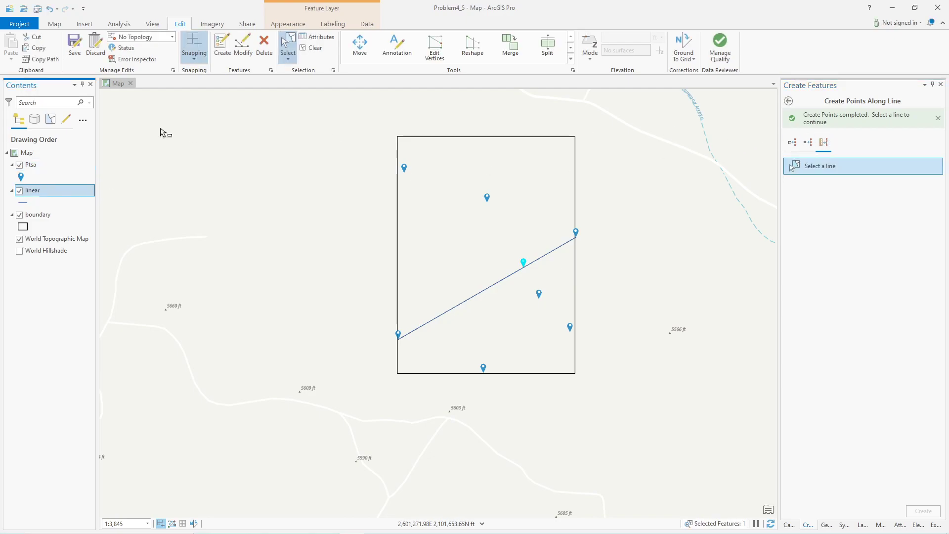
left_click(221, 48)
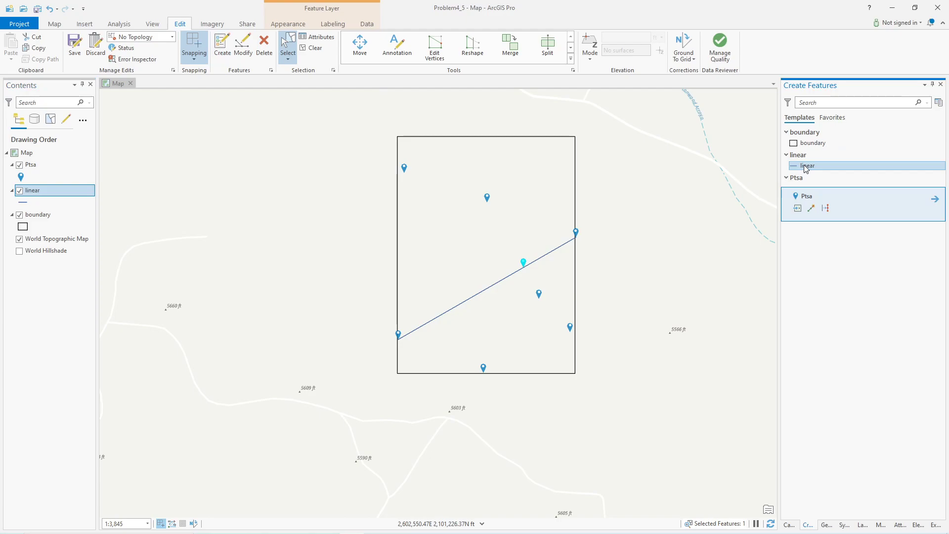
left_click(805, 169)
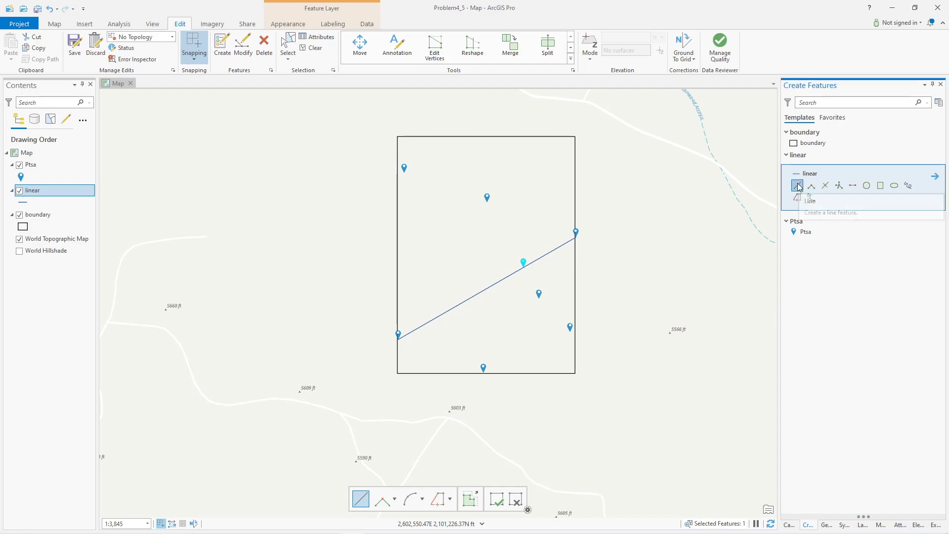
left_click(404, 173)
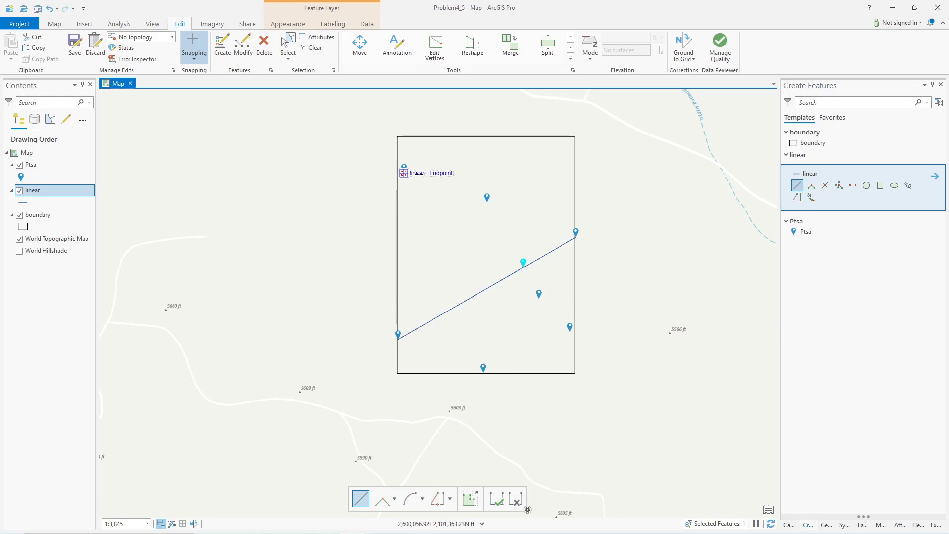
left_click(487, 202)
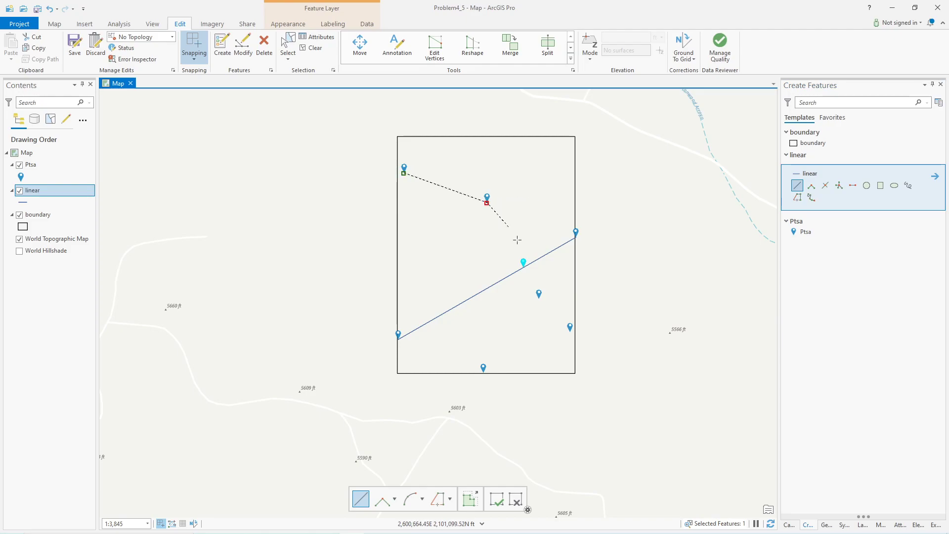
left_click(523, 267)
left_click(539, 298)
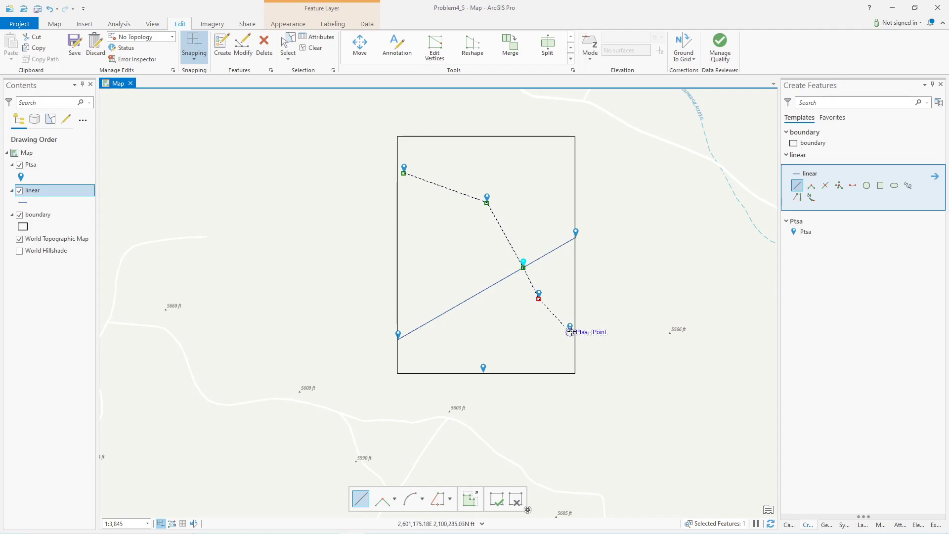
left_click(569, 329)
scroll(592, 337, "up", 1)
scroll(578, 334, "up", 2)
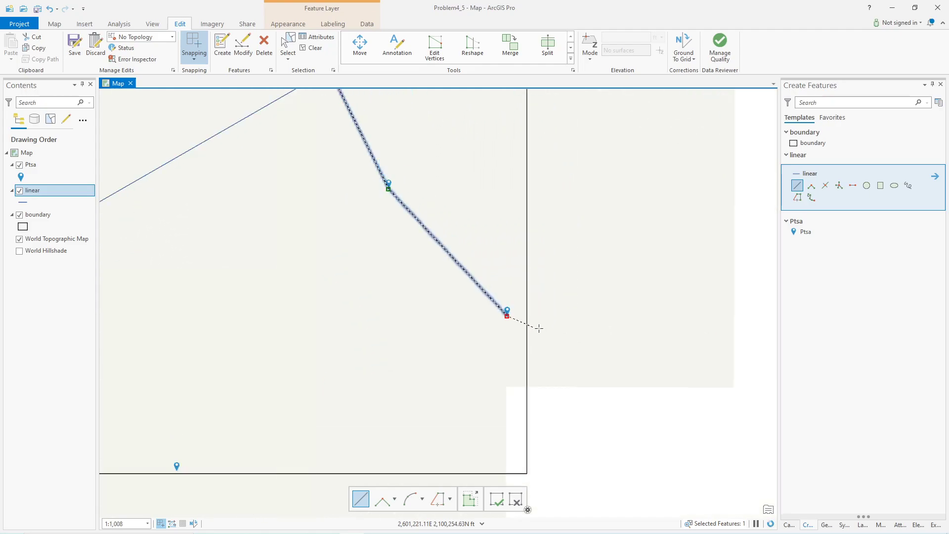
left_click(535, 327)
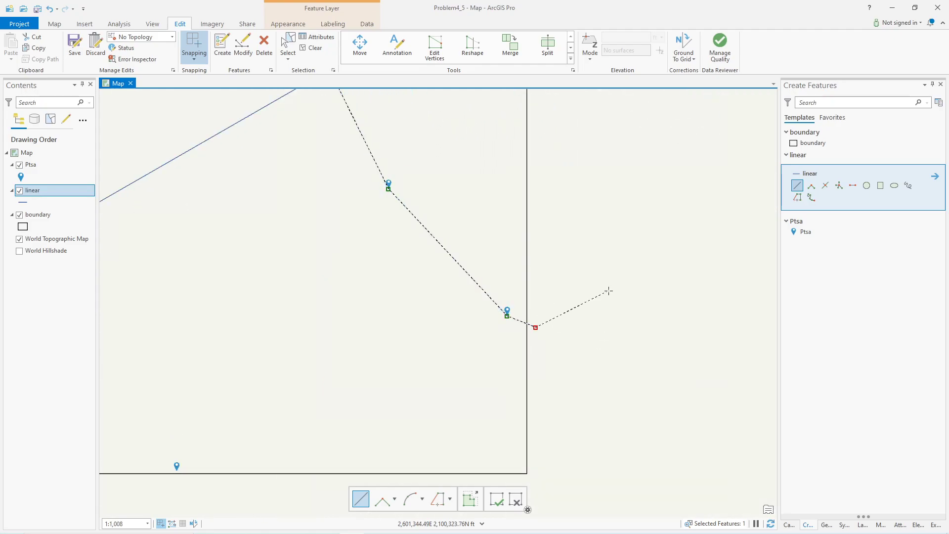
key("F2")
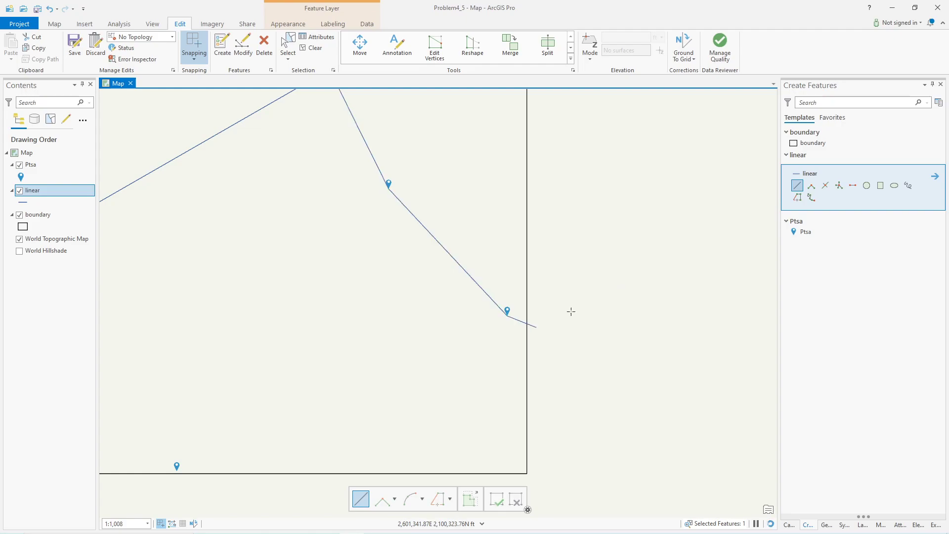
Edit the new line's vertices, changing its first segment to a Bezier curve and shaping it into a gentle arc bulging north
scroll(512, 332, "down", 2)
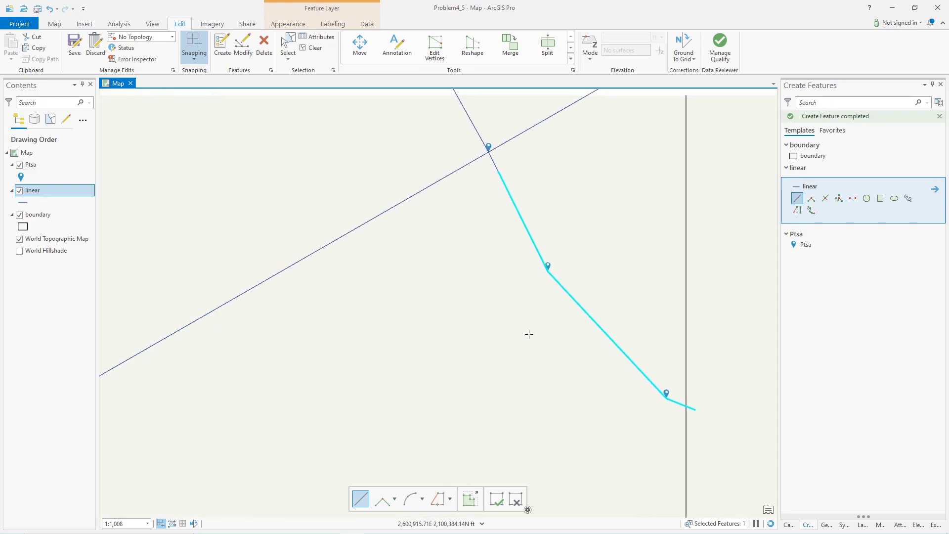
scroll(445, 247, "down", 2)
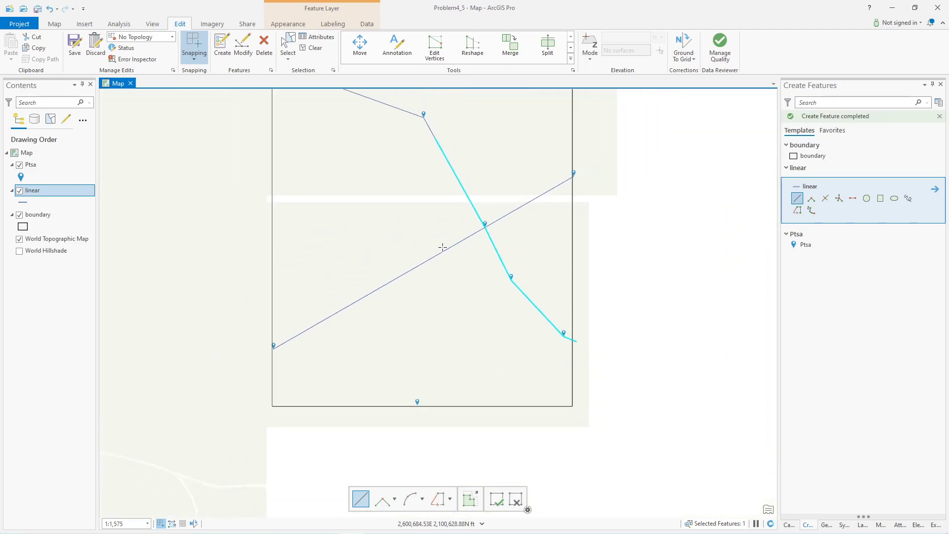
left_click_drag(471, 282, 549, 362)
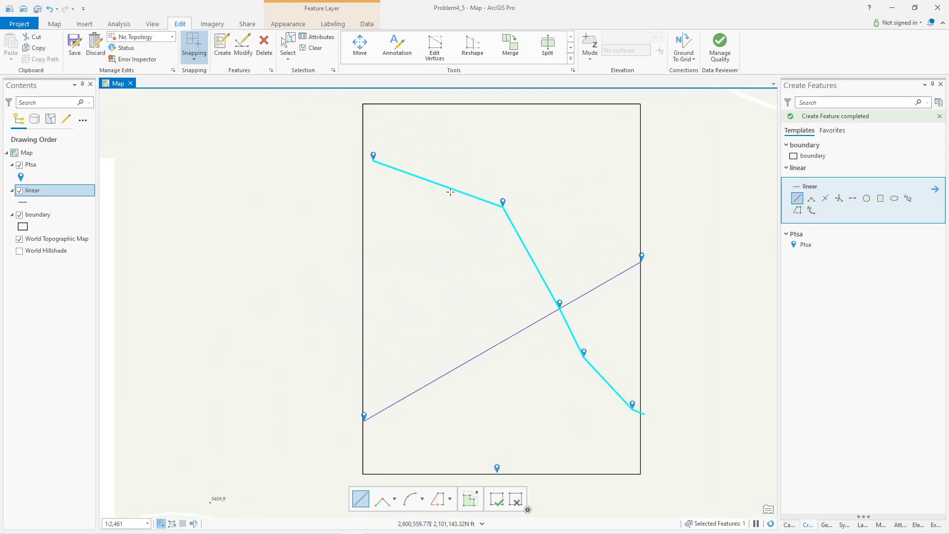
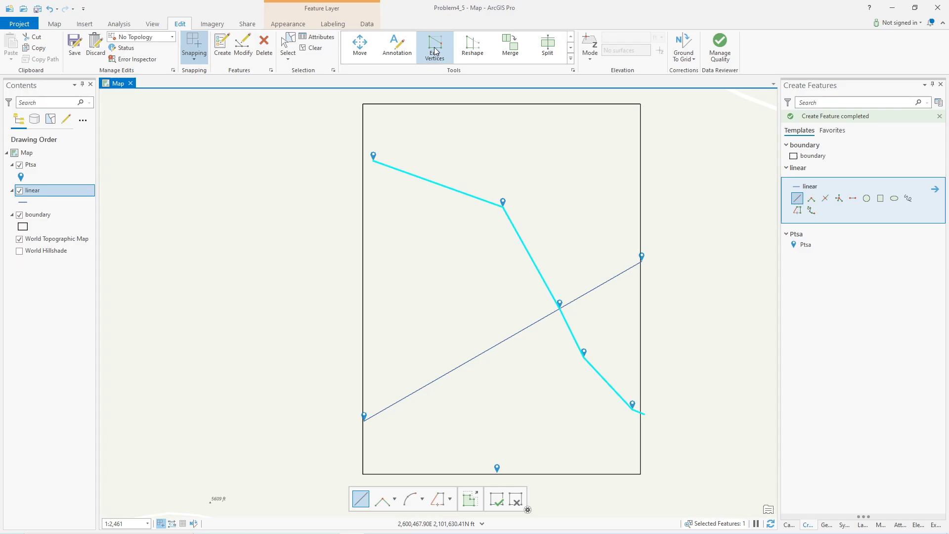
left_click(437, 48)
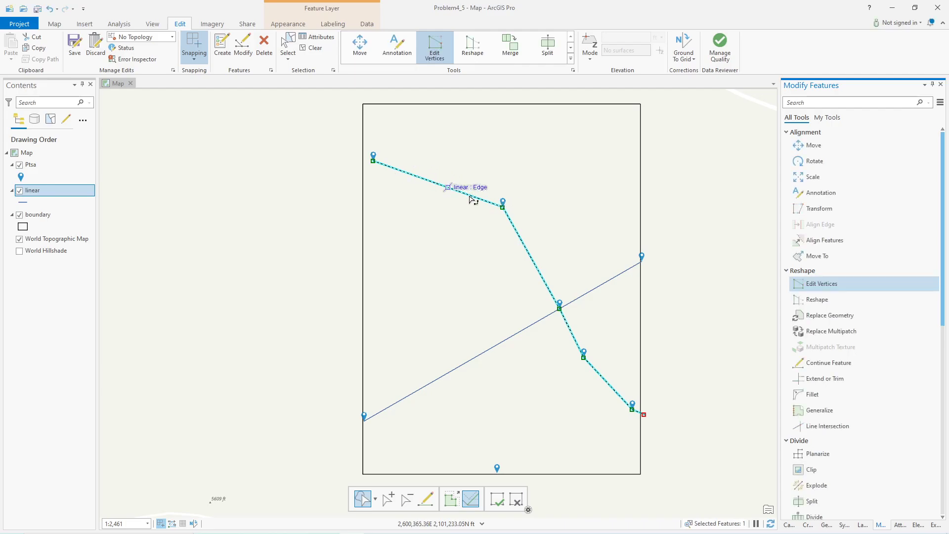
right_click(440, 185)
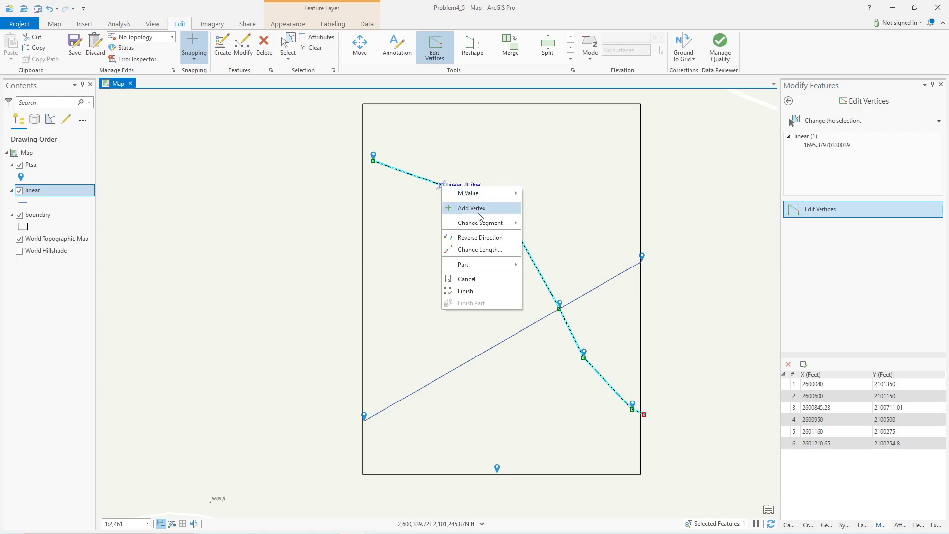
mouse_move(504, 225)
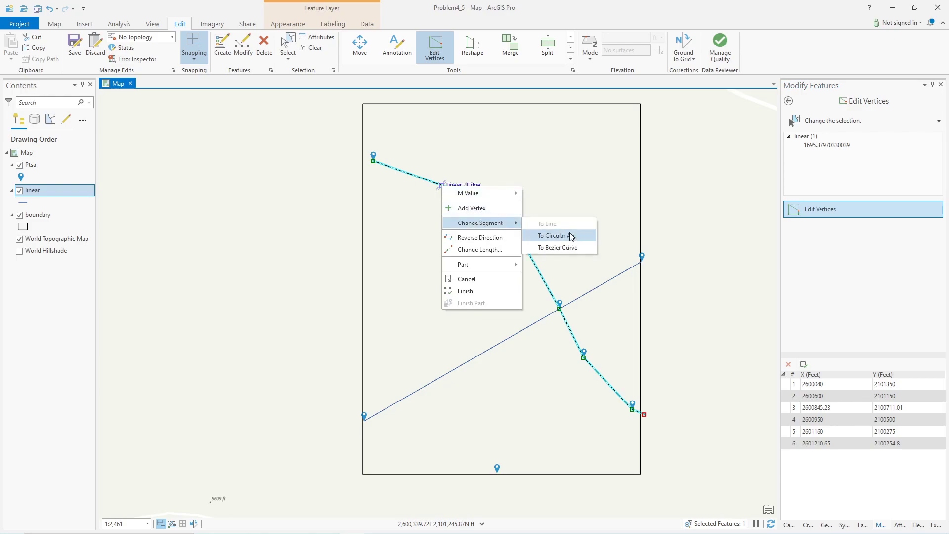
left_click(563, 247)
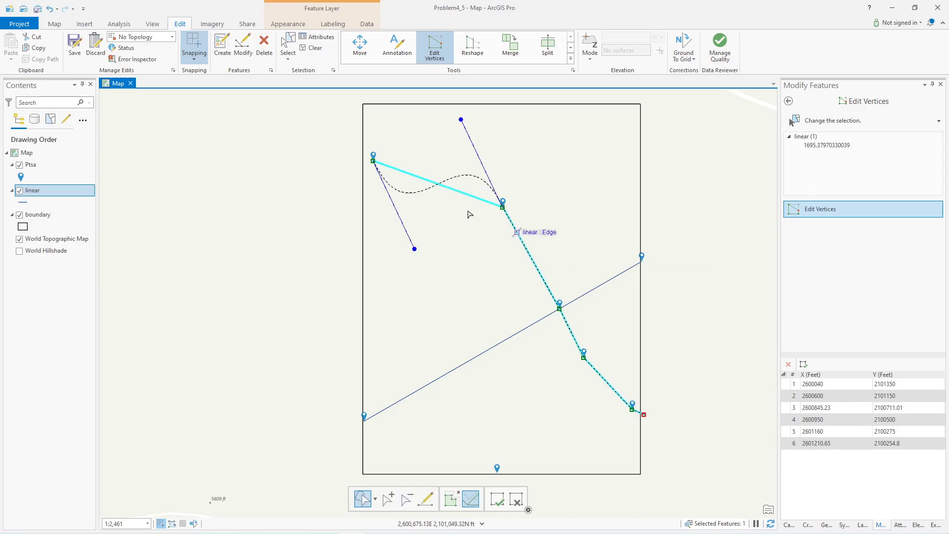
left_click_drag(461, 120, 487, 177)
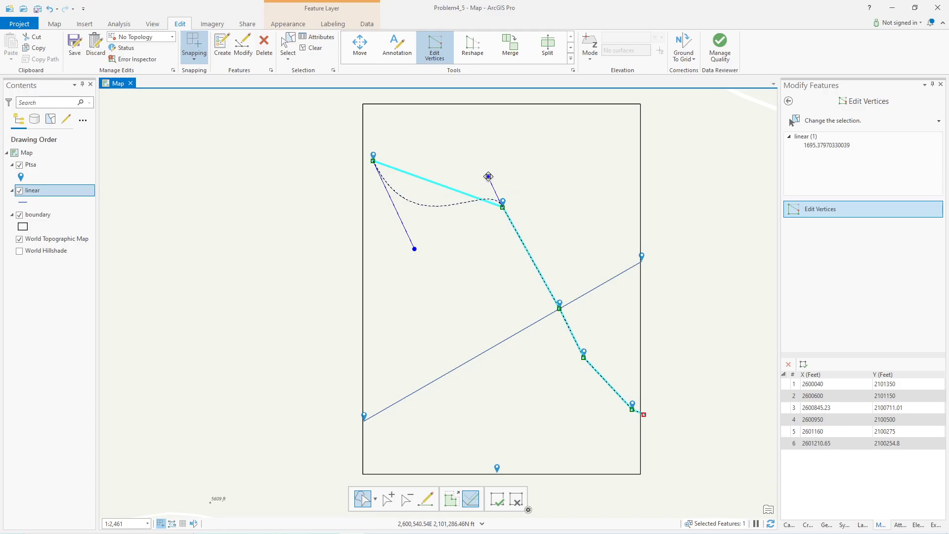
left_click_drag(414, 247, 412, 168)
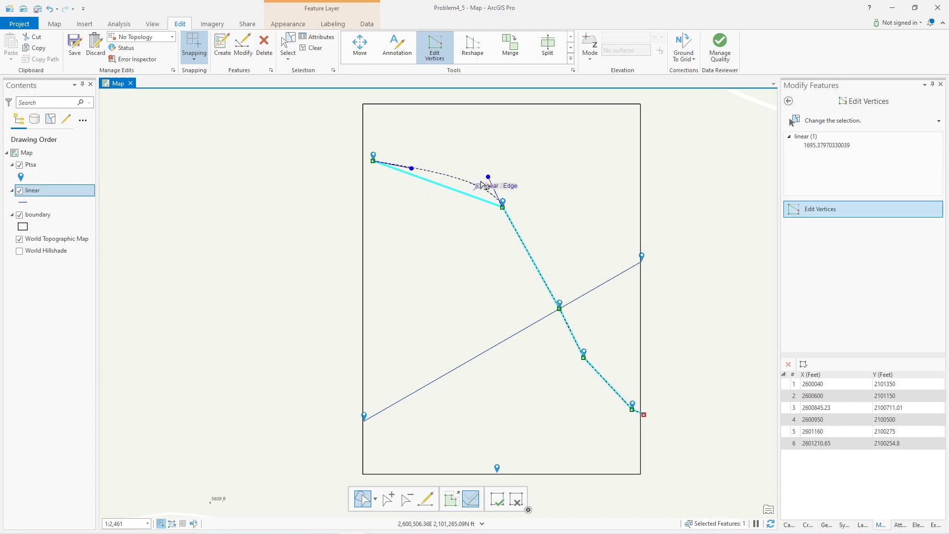
left_click_drag(488, 177, 480, 187)
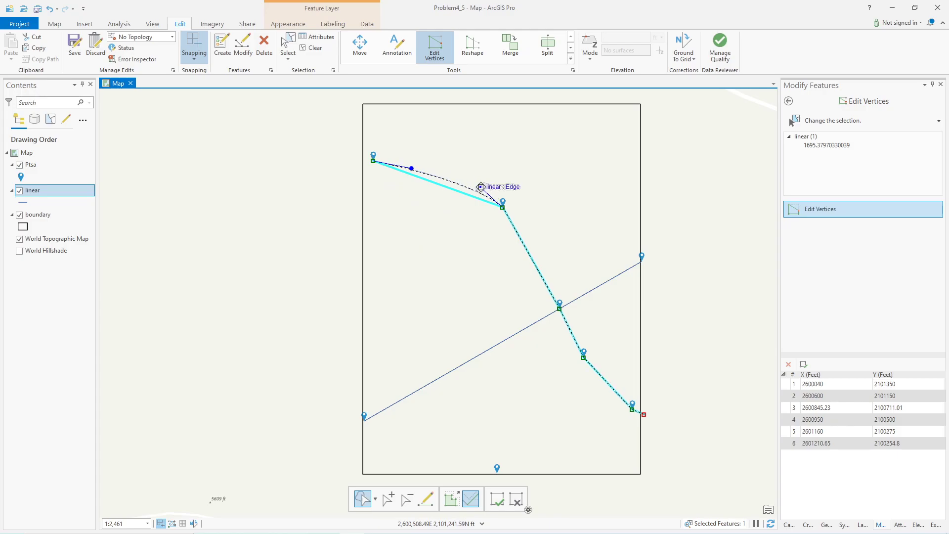
Change the line's second segment, down to the diagonal line, to a Bezier curve and bend it smoothly outward to the northeast
right_click(520, 237)
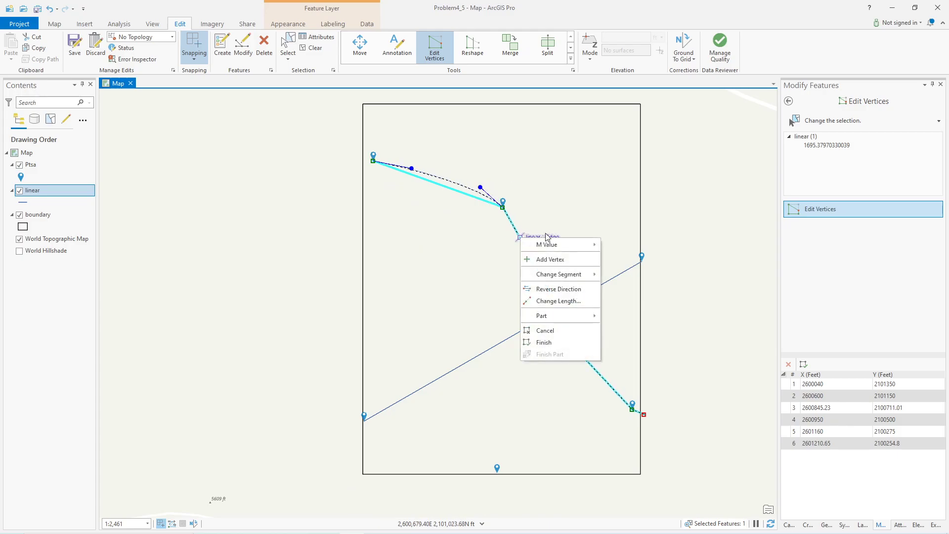
mouse_move(564, 272)
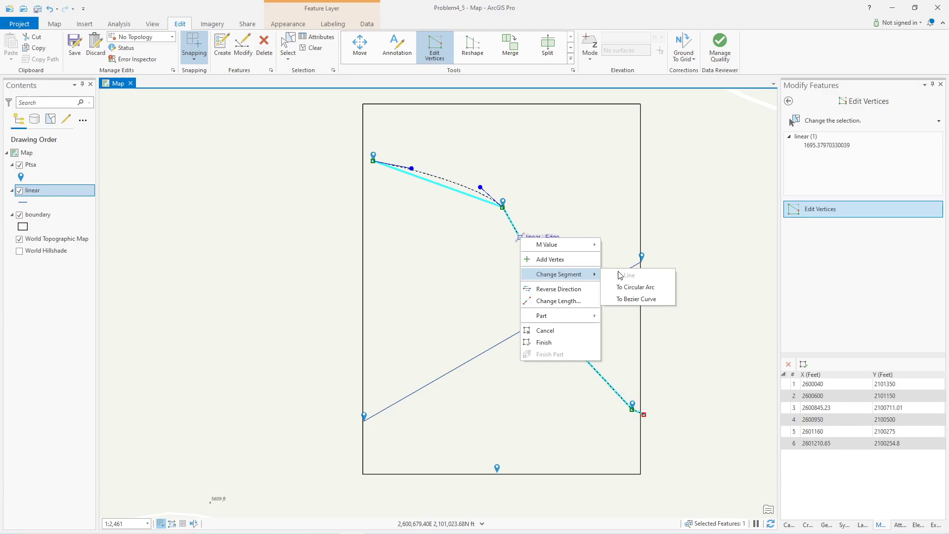
left_click(638, 299)
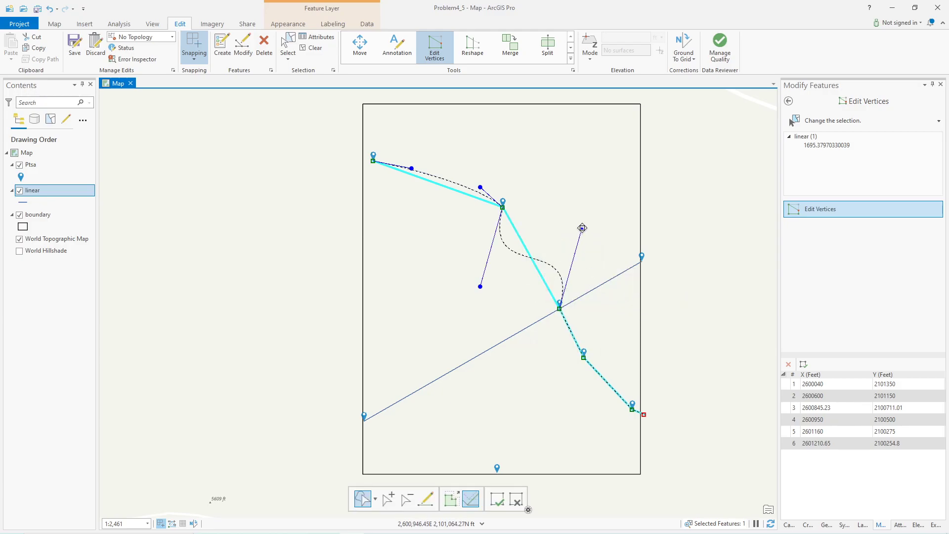
left_click_drag(582, 227, 545, 266)
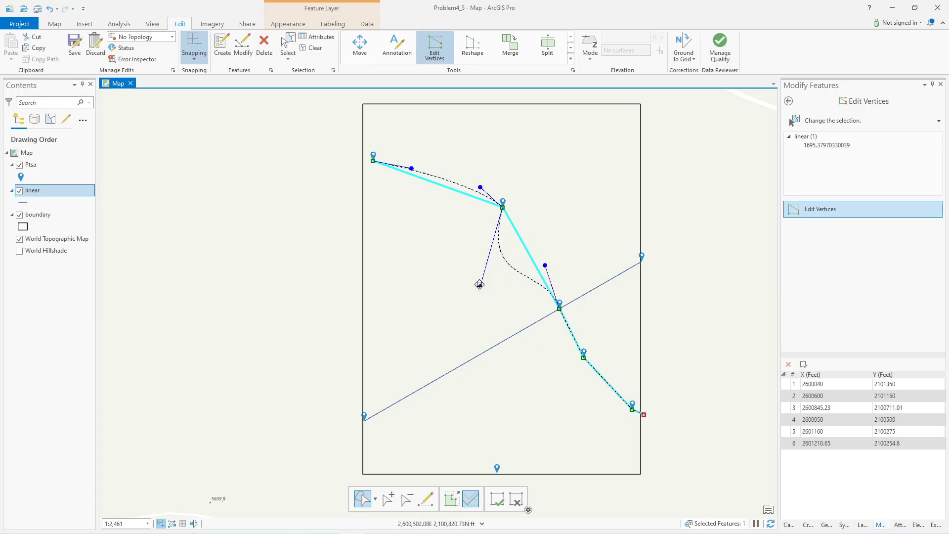
left_click_drag(478, 284, 497, 251)
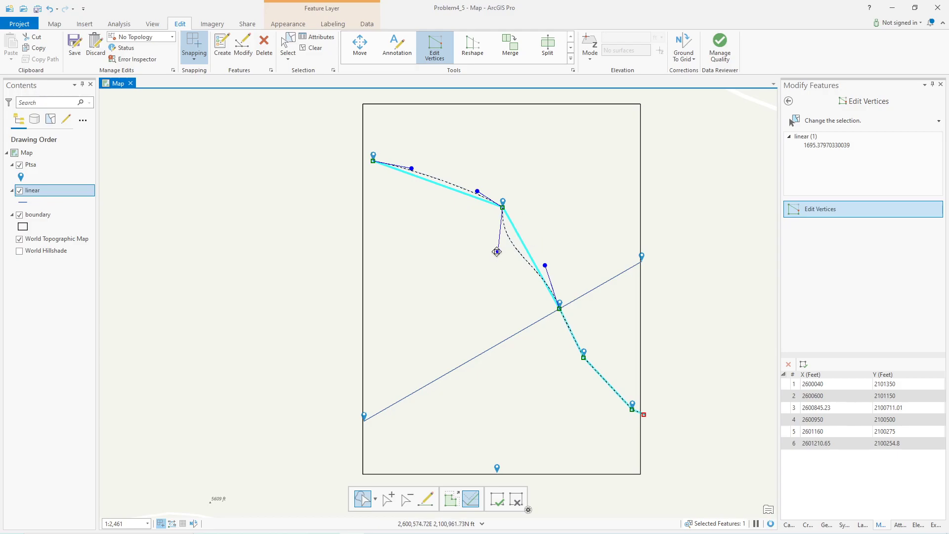
left_click_drag(498, 251, 527, 227)
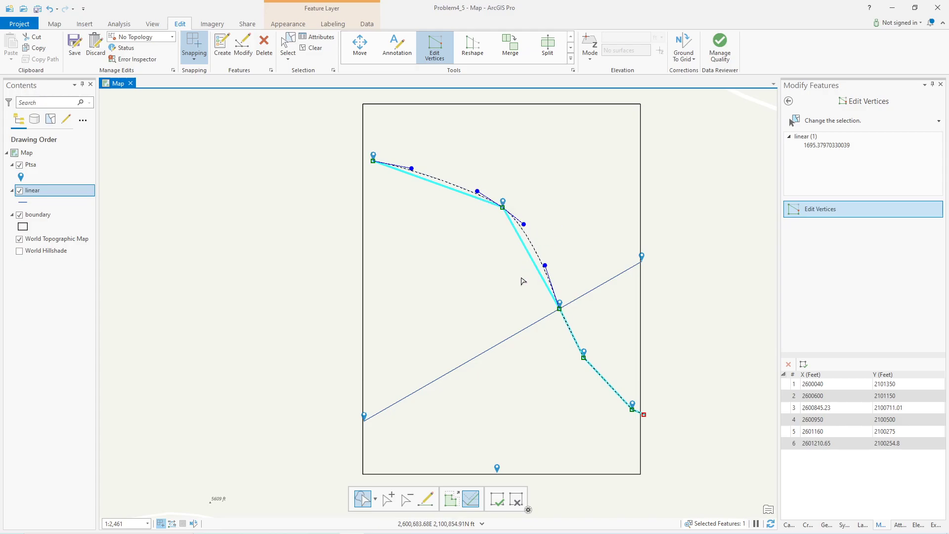
Change the short segment just below the diagonal line to a Bezier curve and align its handles into a smooth continuation
right_click(567, 324)
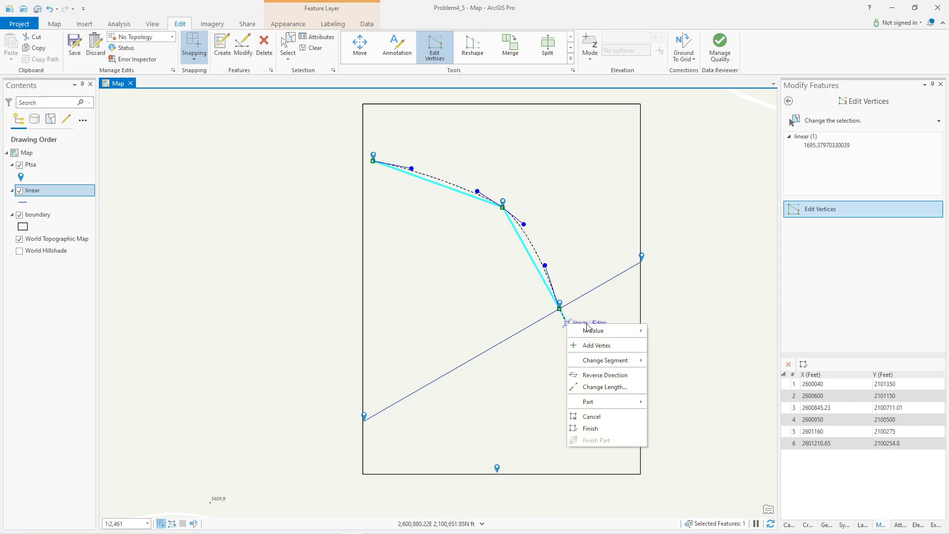
mouse_move(610, 361)
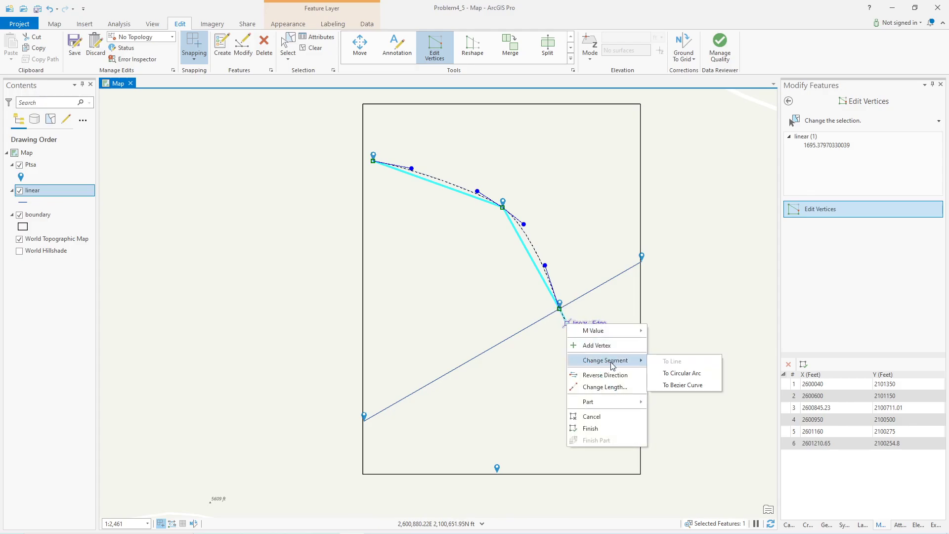
left_click(691, 385)
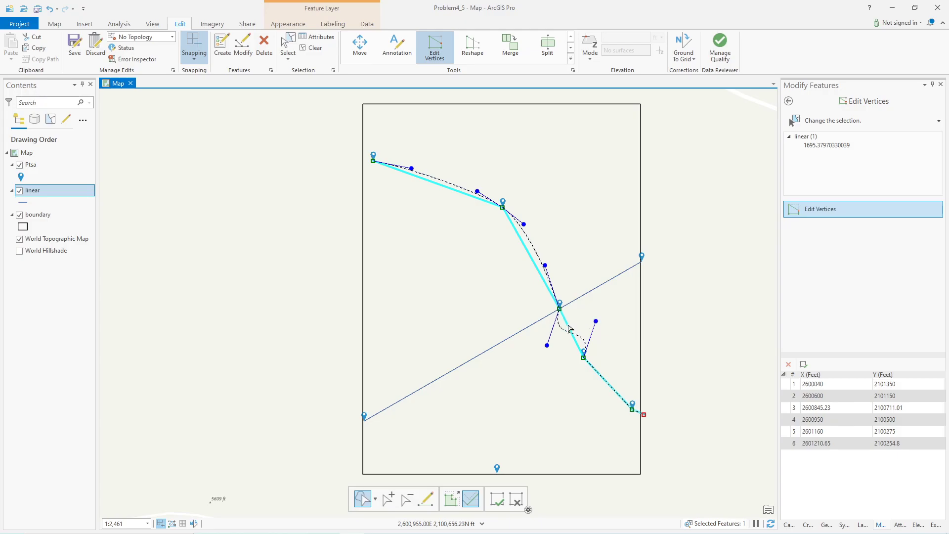
left_click_drag(547, 344, 575, 344)
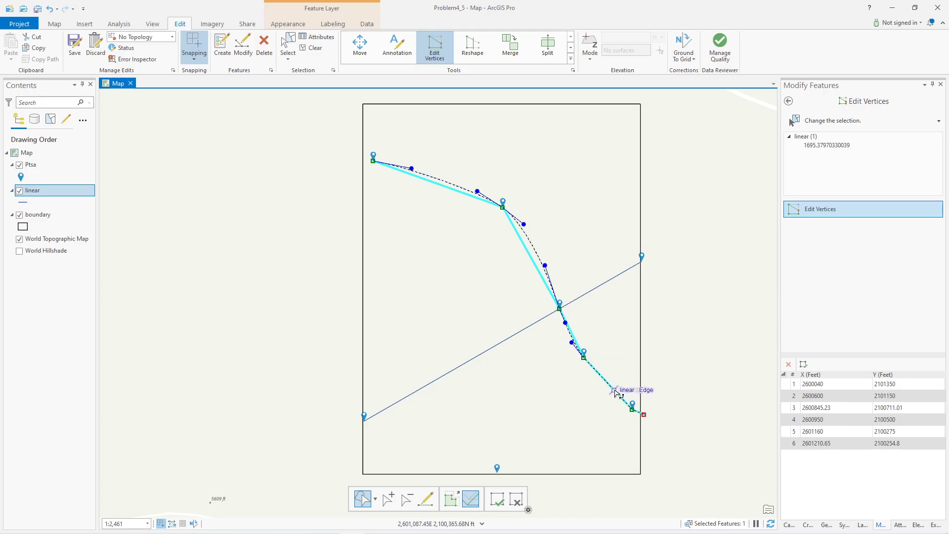
Change the segment between the two southeast points to a Bezier curve and align its handles into a smooth continuation
right_click(615, 391)
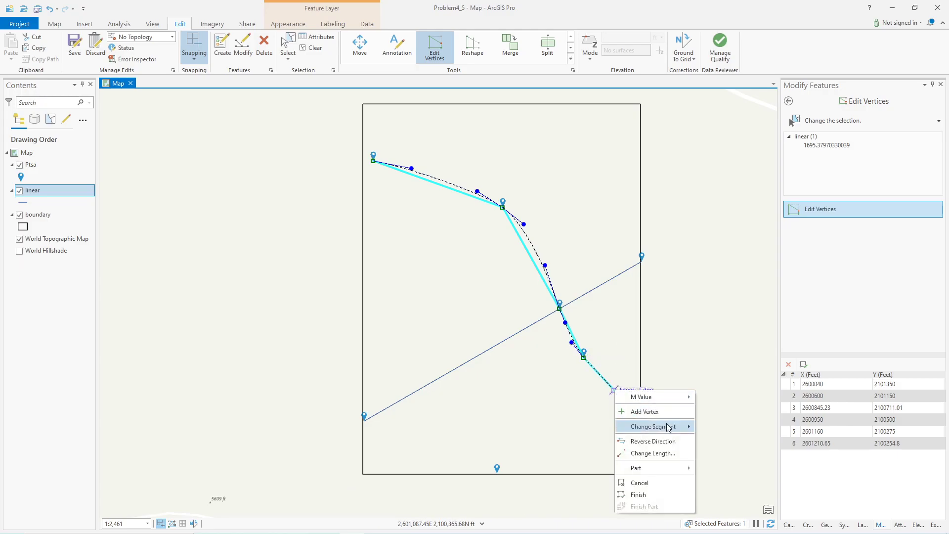
mouse_move(668, 429)
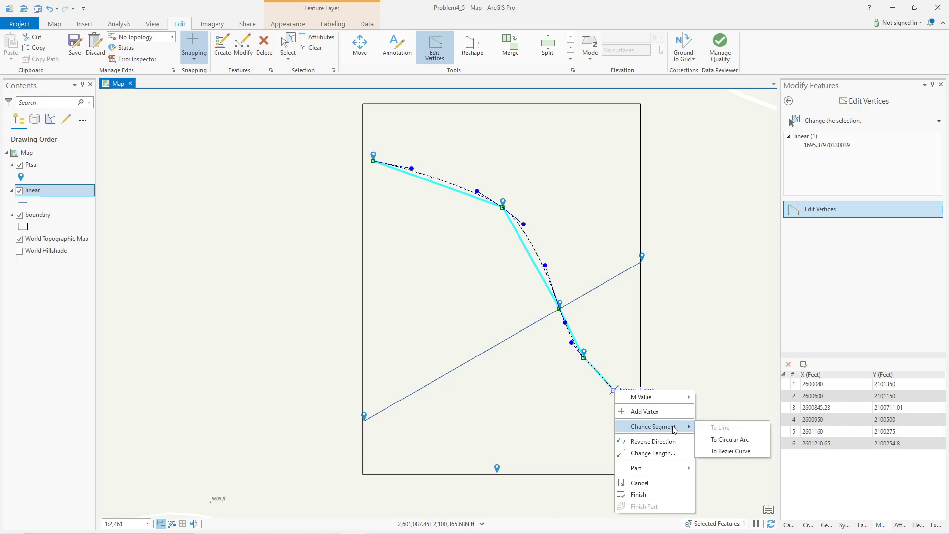
left_click(734, 448)
left_click_drag(581, 410, 618, 402)
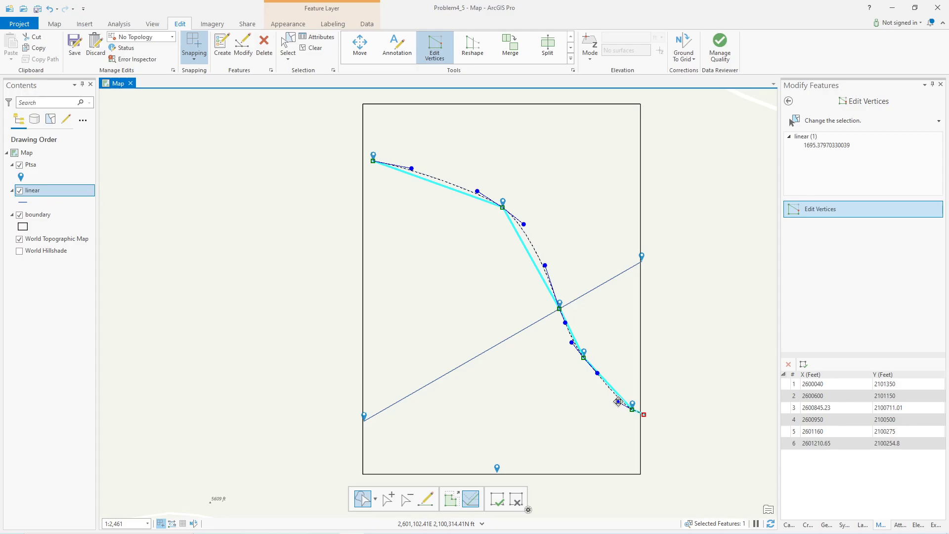
scroll(642, 417, "up", 5)
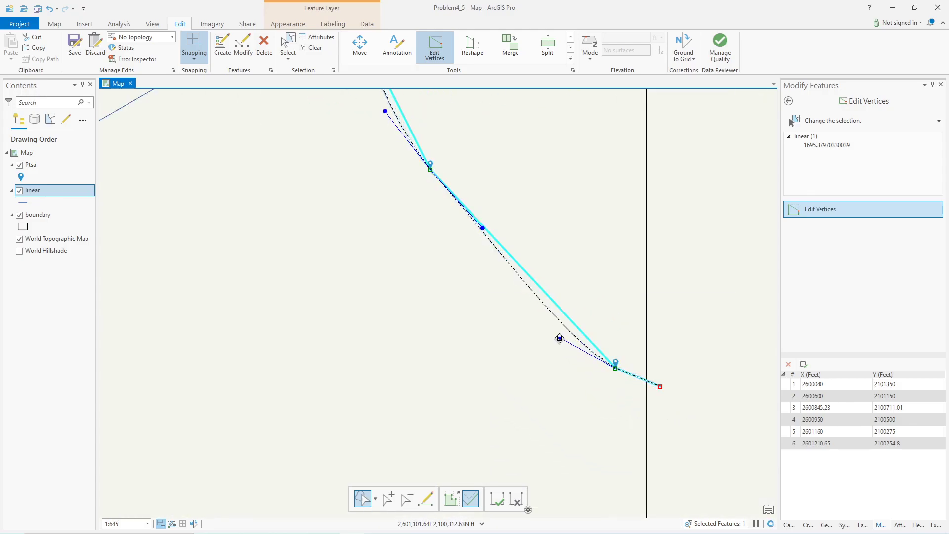
left_click_drag(565, 343, 579, 352)
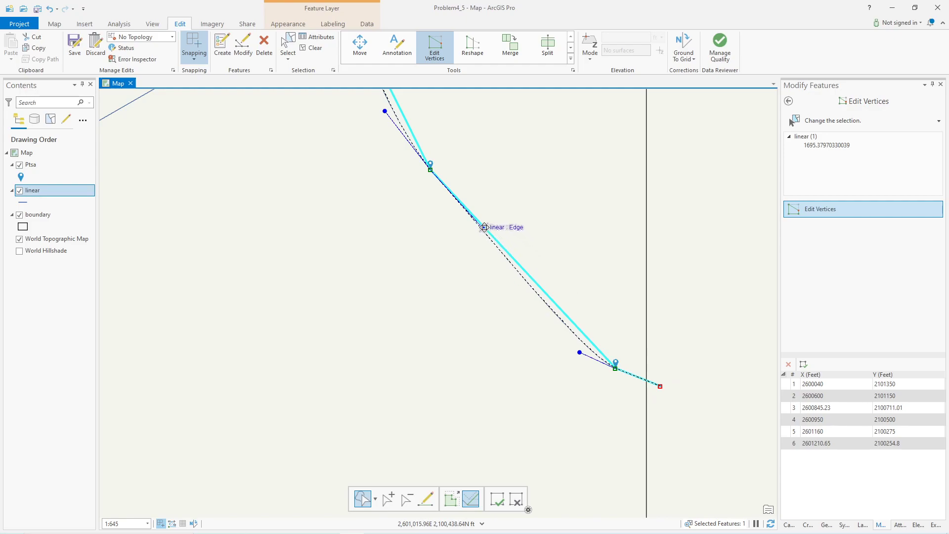
left_click_drag(470, 246, 599, 441)
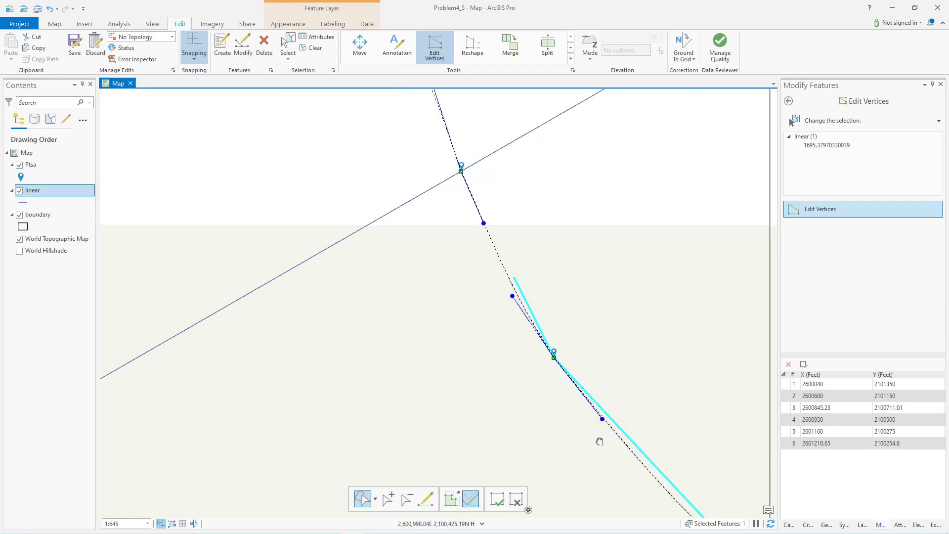
Check the curve along its full length and finish the vertex edits on the linear feature
scroll(444, 207, "up", 2)
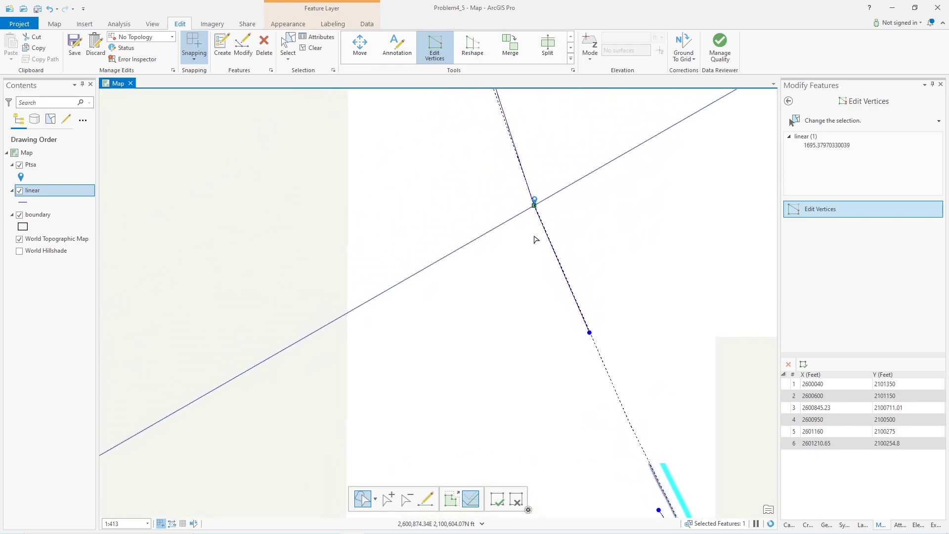
scroll(534, 240, "down", 2)
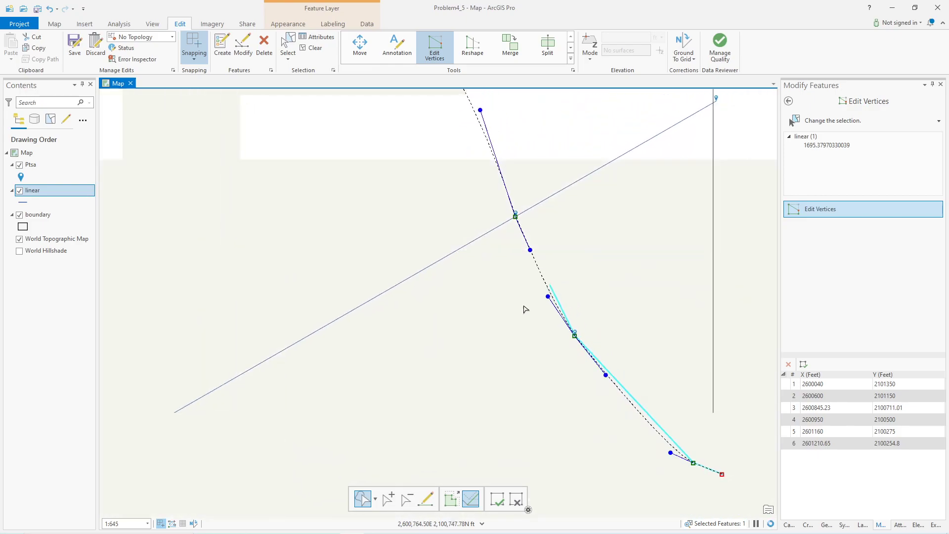
scroll(460, 237, "up", 2)
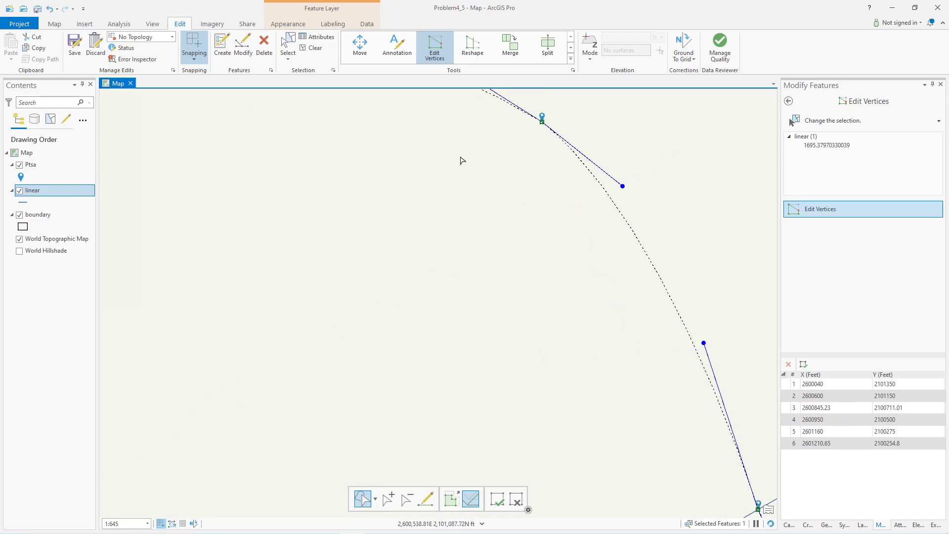
scroll(459, 159, "down", 2)
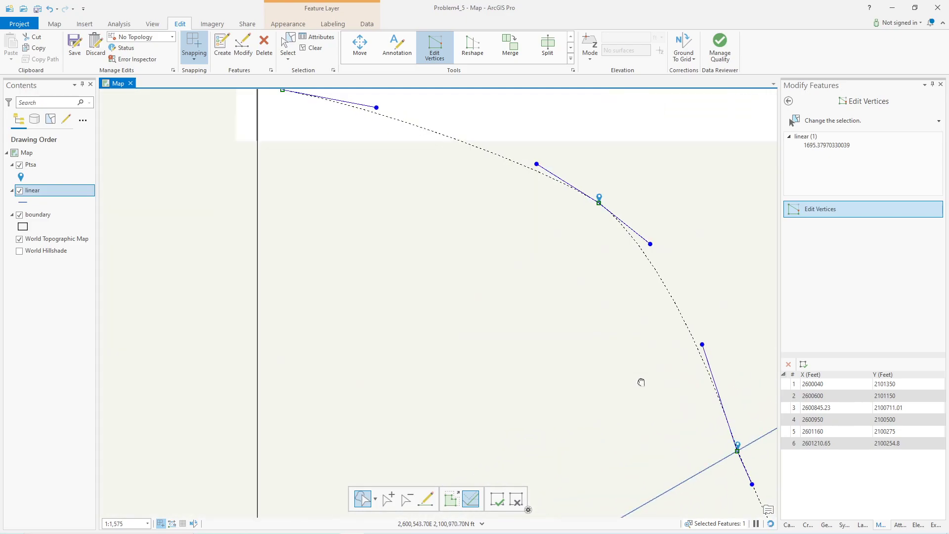
scroll(641, 382, "up", 2)
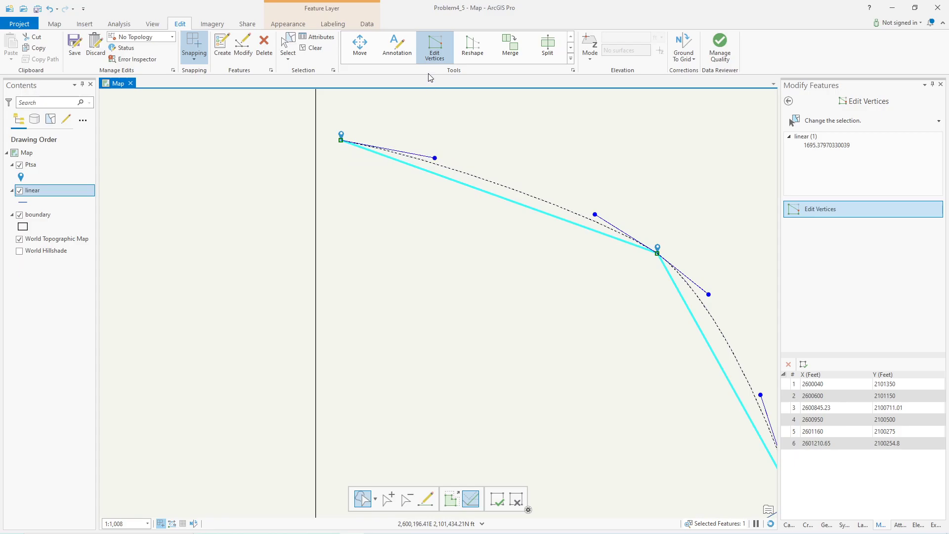
left_click(498, 499)
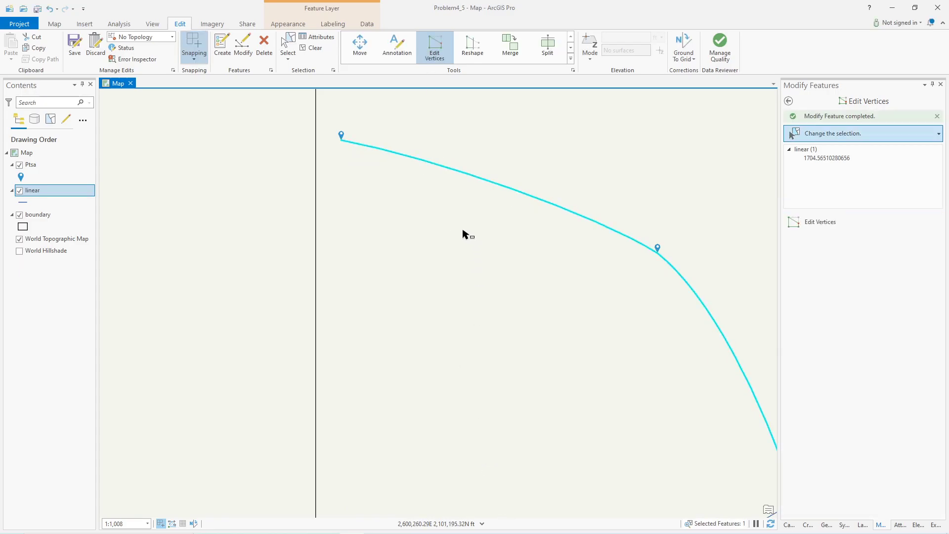
Clear the selected linear feature and save all edits
scroll(556, 281, "down", 4)
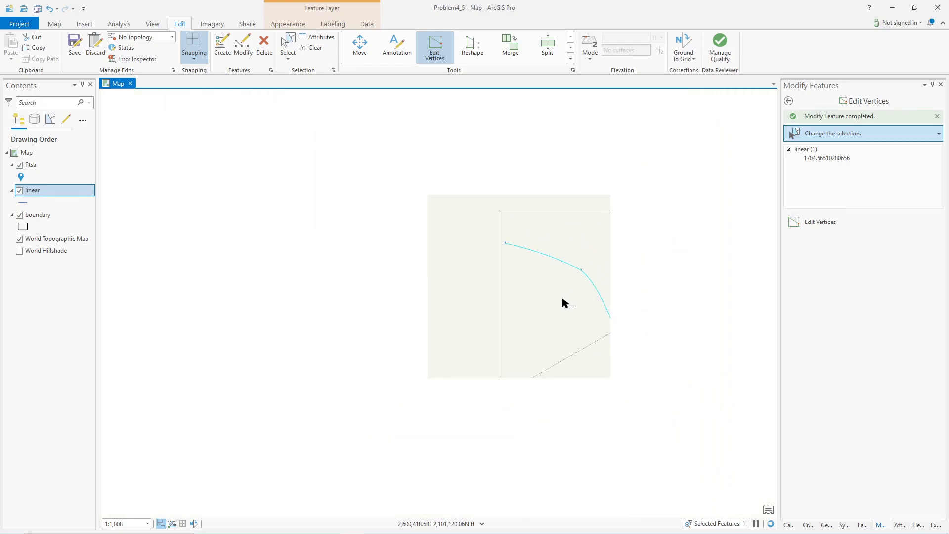
left_click_drag(538, 273, 465, 249)
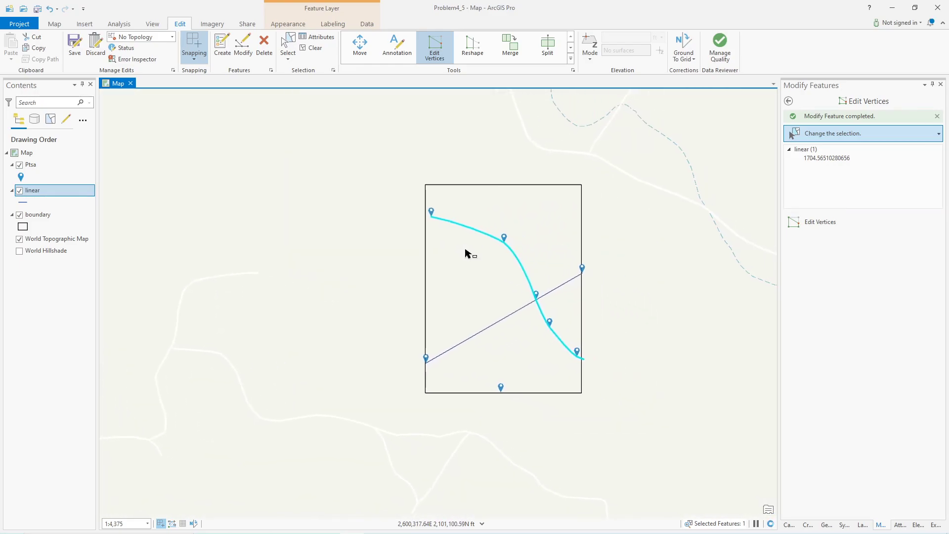
left_click(314, 49)
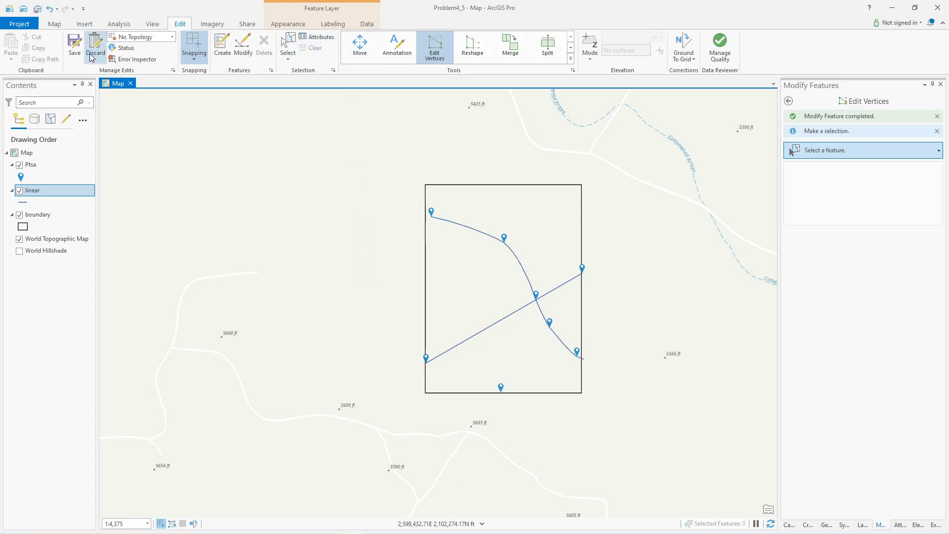
left_click(75, 46)
left_click(496, 281)
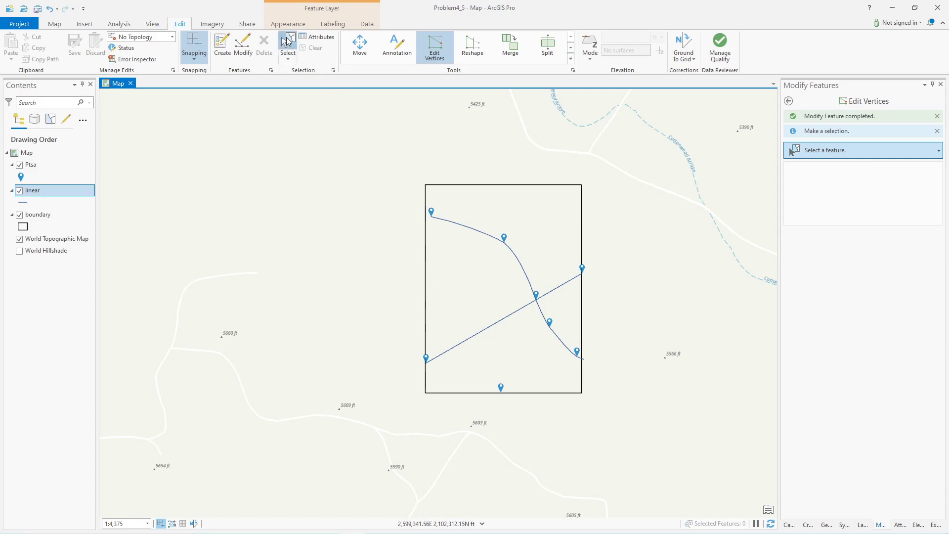
Create a Ptsa point along the diagonal line at a distance of 420 ft from its start, and save all edits
left_click(287, 44)
left_click(493, 326)
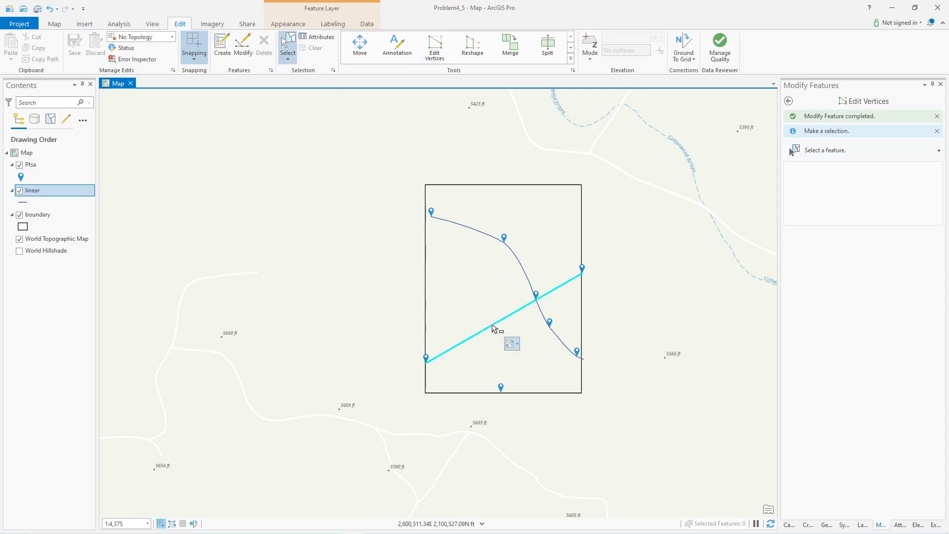
left_click(222, 46)
left_click(821, 245)
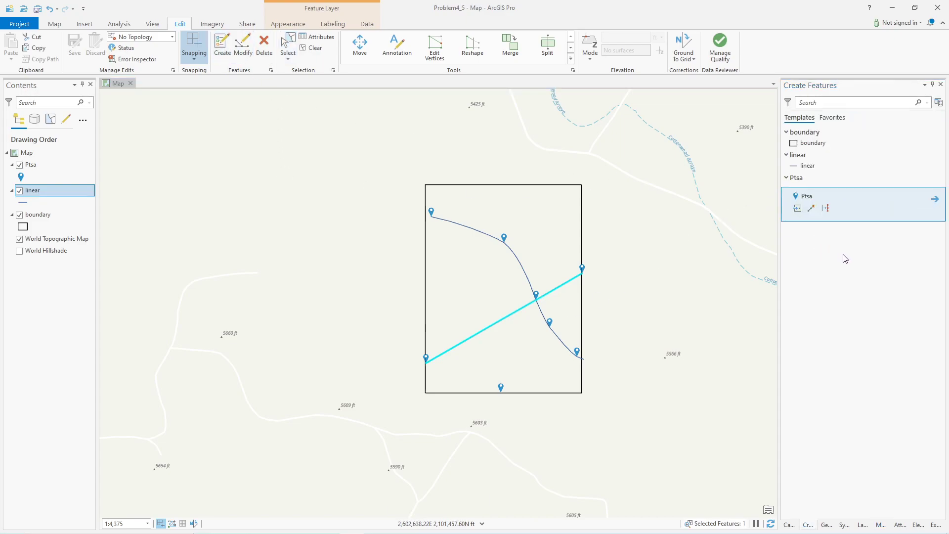
left_click(824, 209)
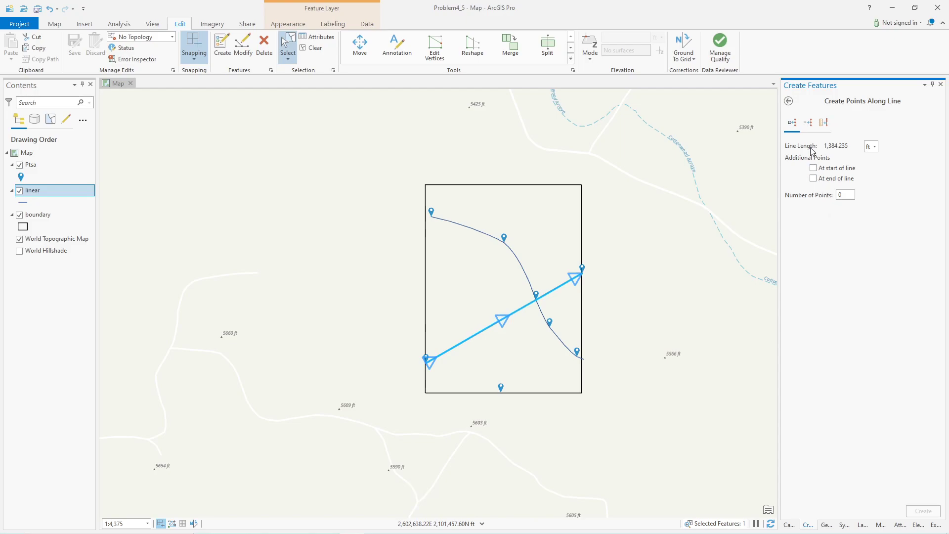
left_click(823, 122)
left_click(824, 232)
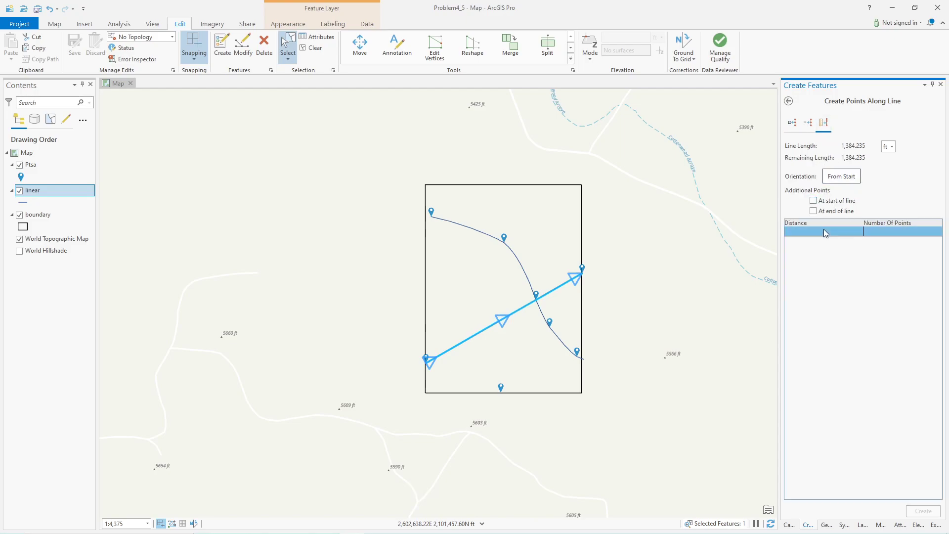
left_click(825, 232)
type("420")
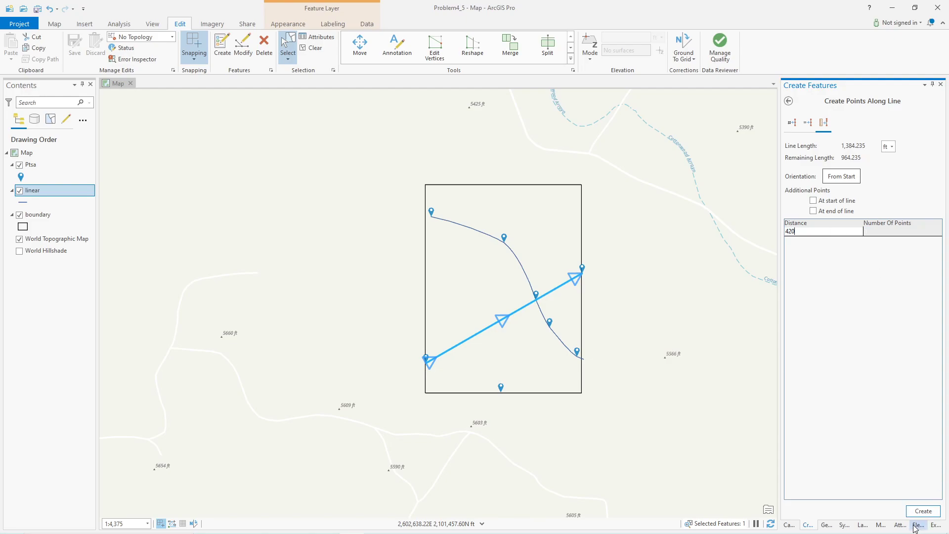
left_click(922, 511)
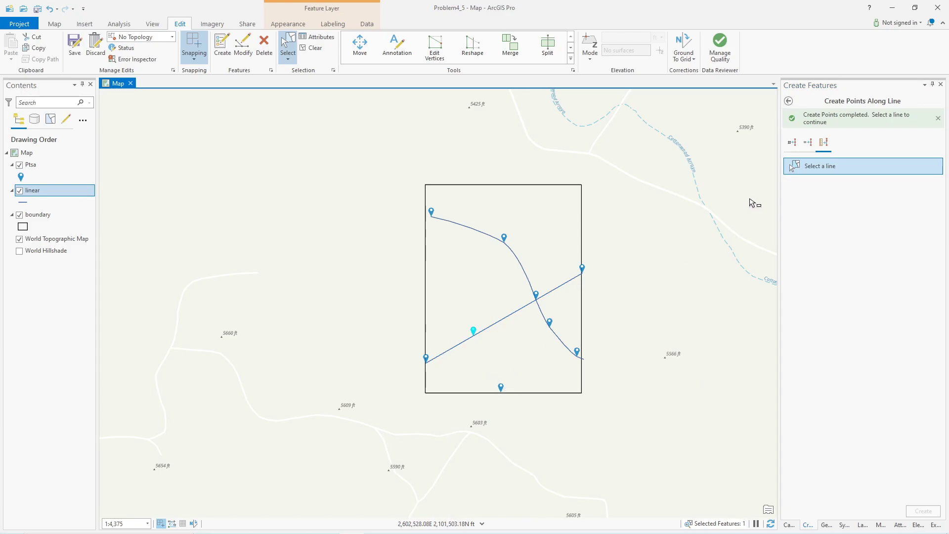
left_click(75, 43)
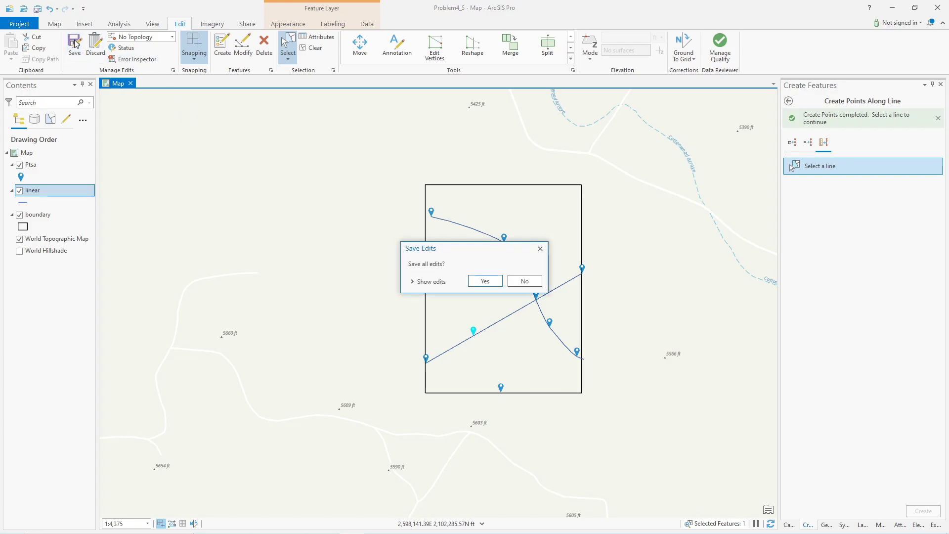
left_click(485, 281)
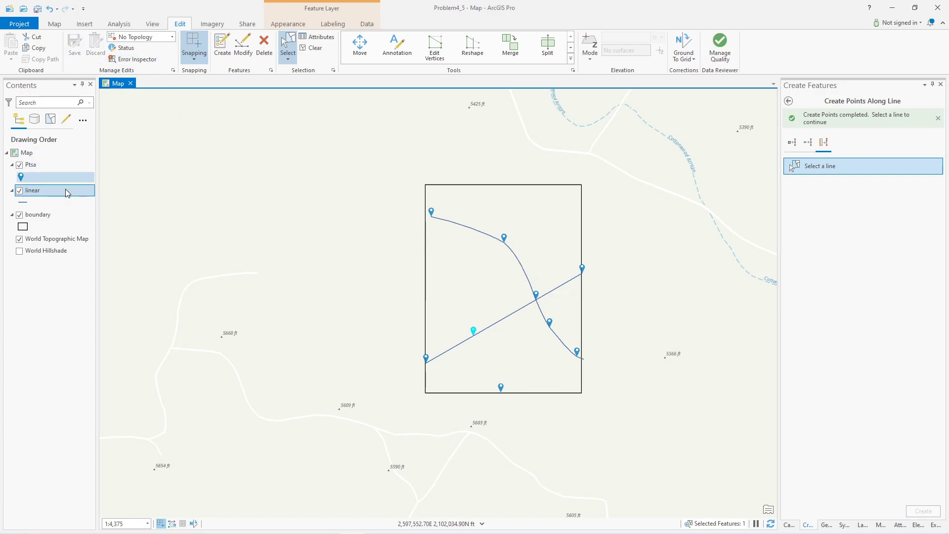
Draw a straight linear feature from the new point on the diagonal line to the Ptsa point on the south boundary
left_click(788, 101)
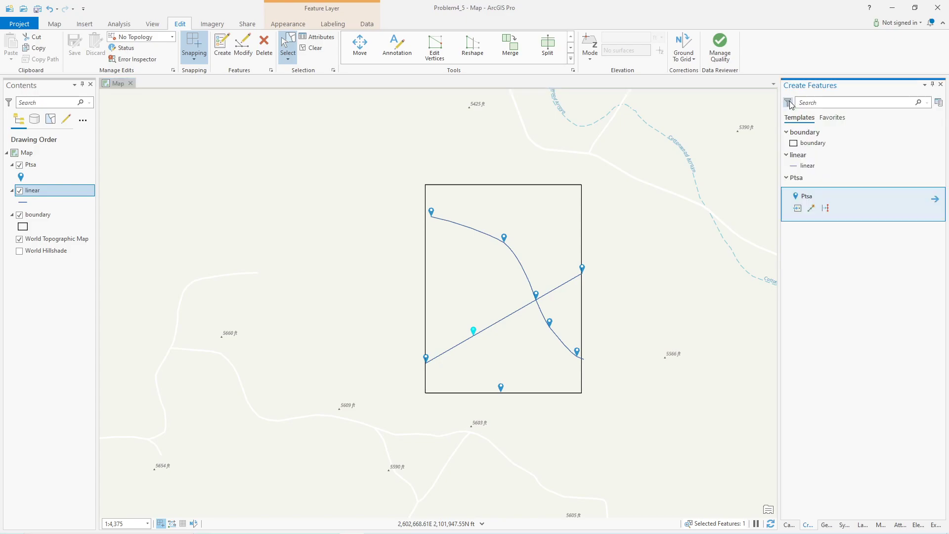
left_click(816, 166)
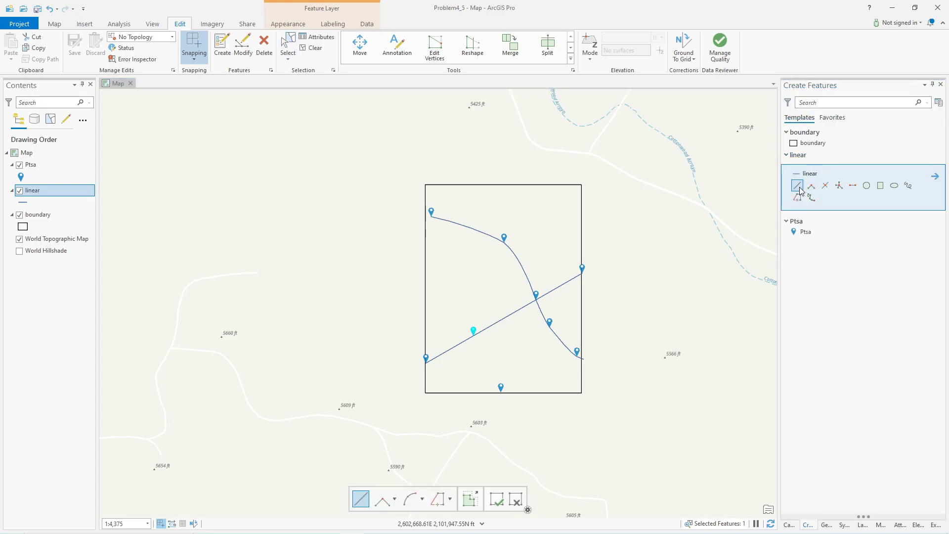
left_click(473, 335)
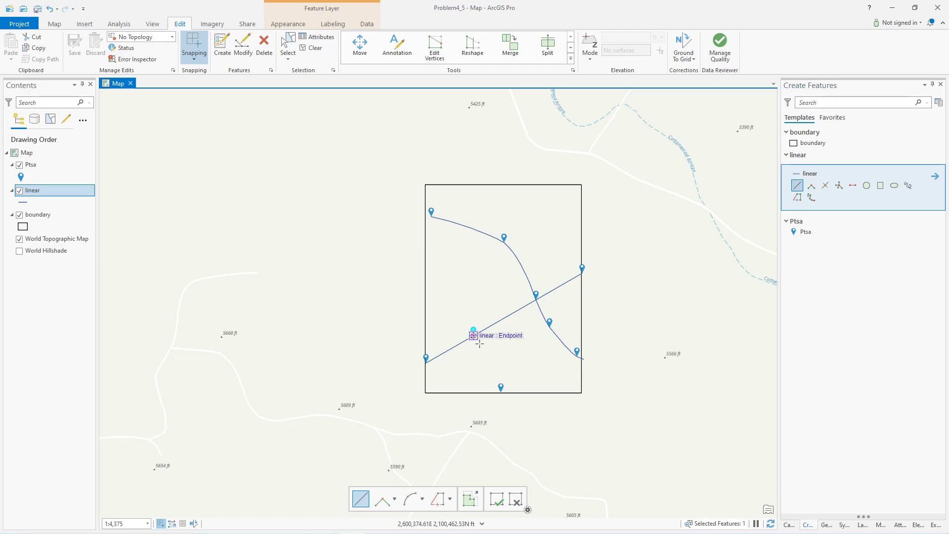
left_click(500, 392)
left_click(504, 502)
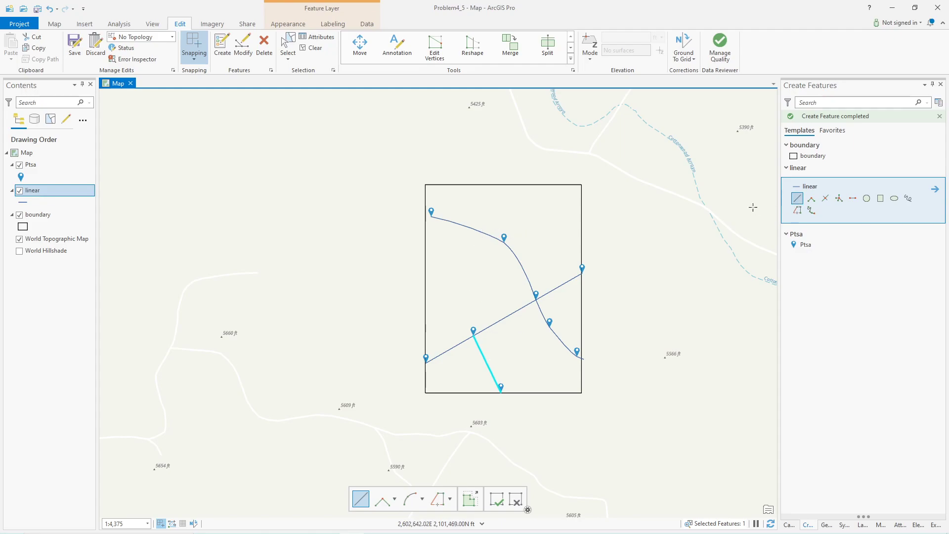
Start a linear feature at the upper-middle Ptsa point with a first segment bearing N45E, 385 ft long
left_click(503, 242)
right_click(540, 213)
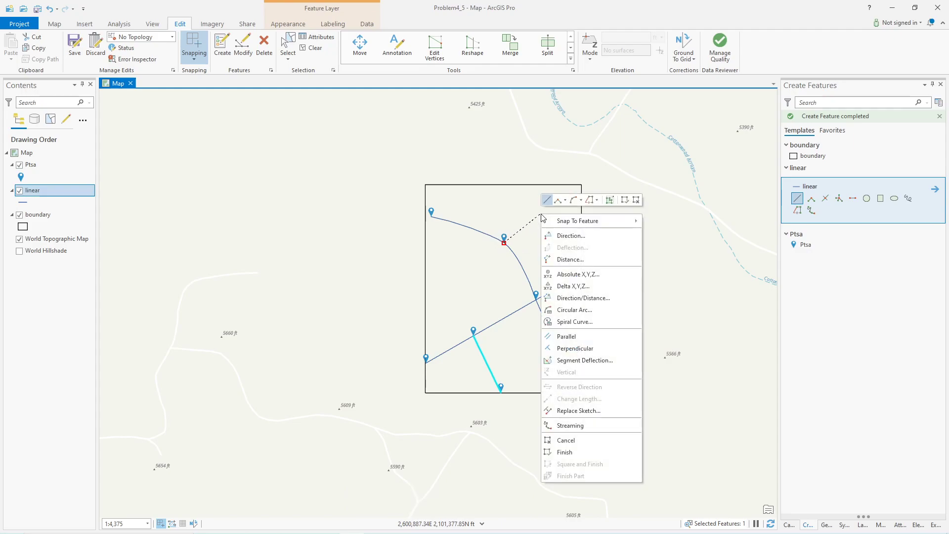
left_click(588, 299)
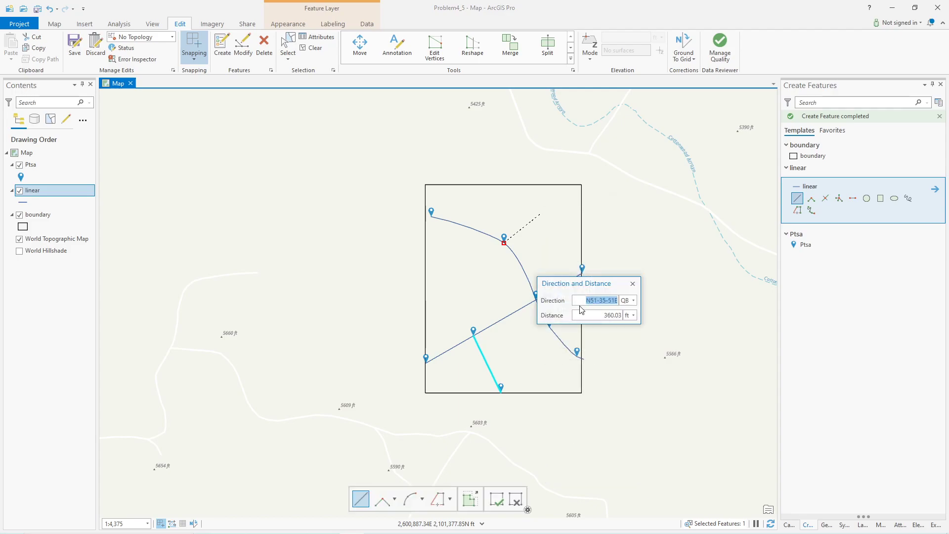
left_click(591, 300)
left_click_drag(591, 300, 615, 299)
type("45E")
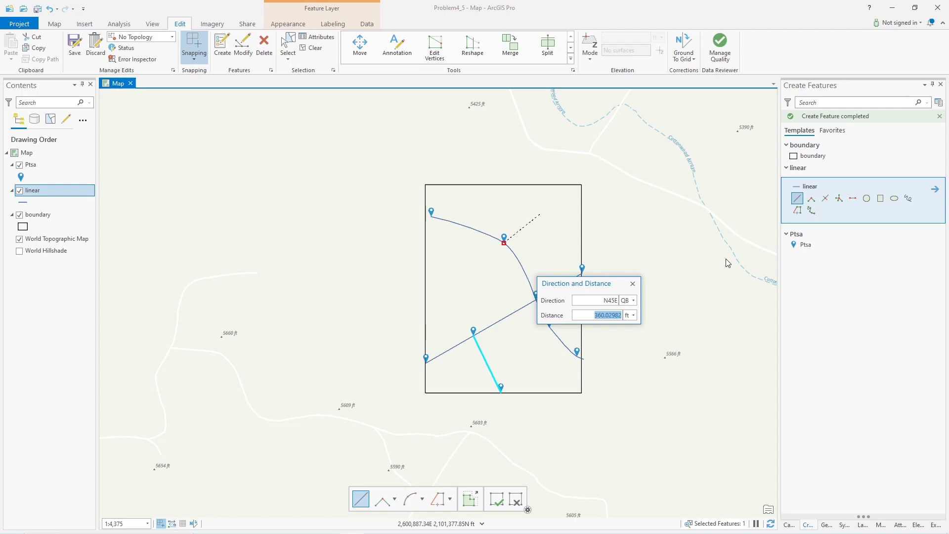
type("385")
key("Return")
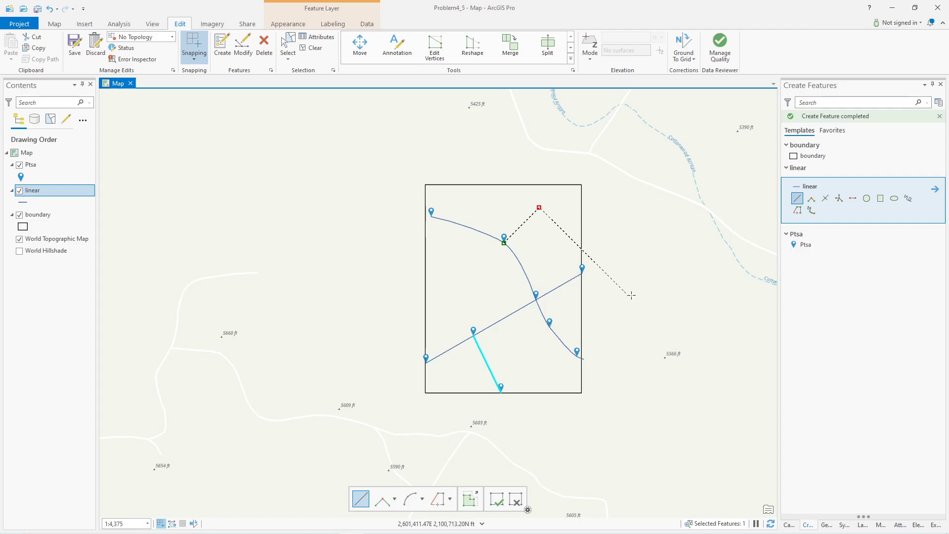
Add a second segment running due north past the north boundary and finish the linear feature
right_click(540, 174)
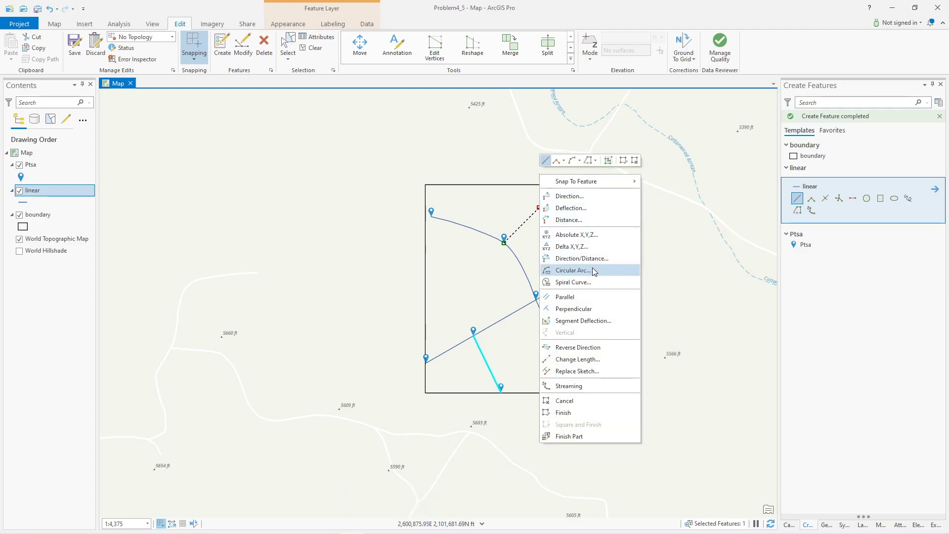
left_click(584, 196)
left_click(588, 208)
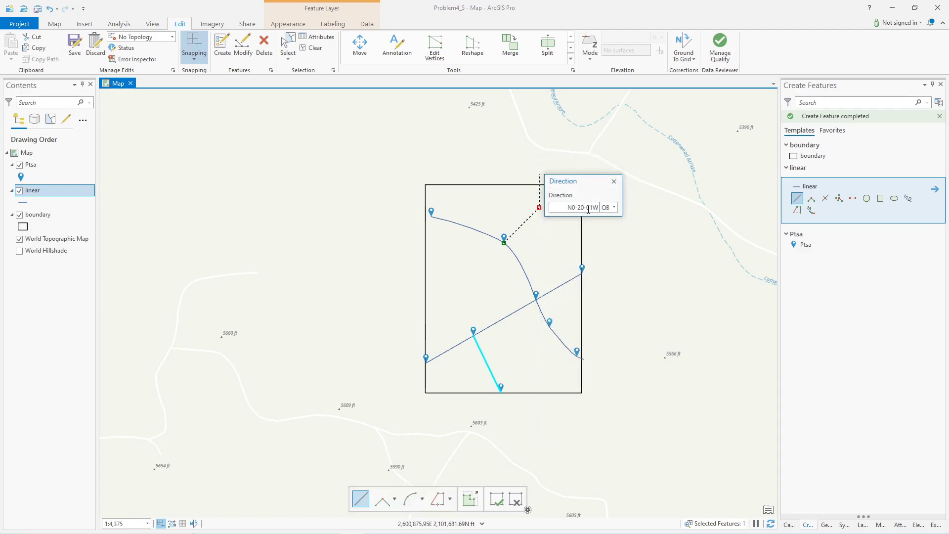
left_click_drag(589, 210, 592, 209)
key("BackSpace")
key("BackSpace")
key("Return")
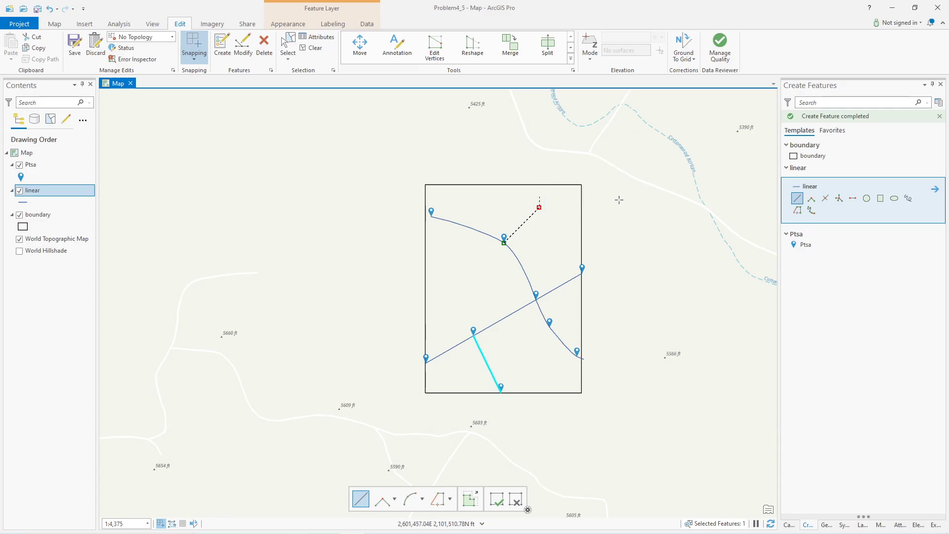
left_click(539, 173)
key("F2")
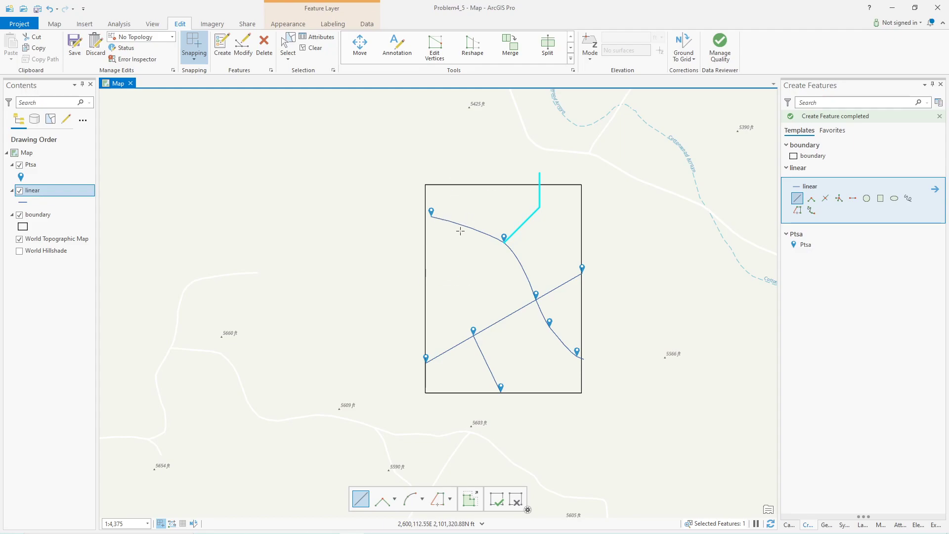
Clear the selection of the newly drawn linear feature
left_click(286, 55)
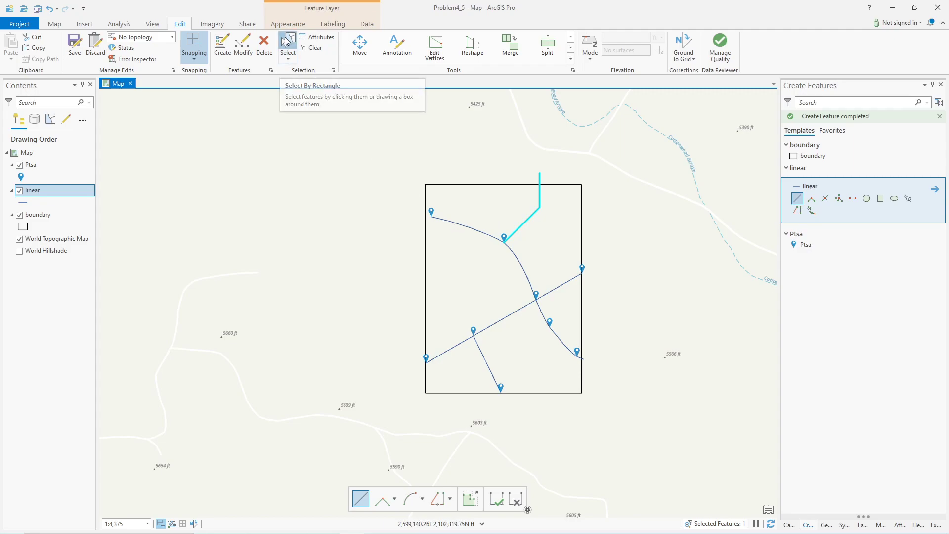
left_click(450, 220)
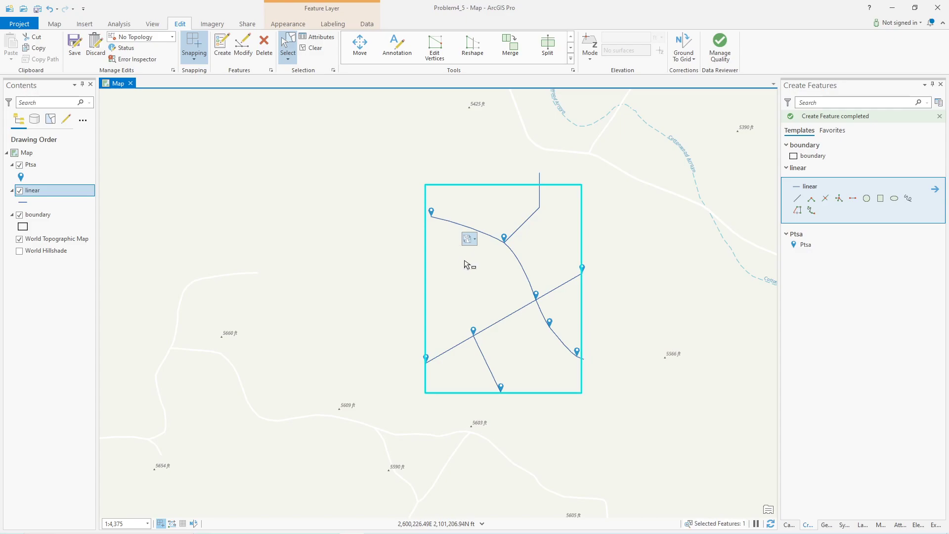
left_click(395, 204)
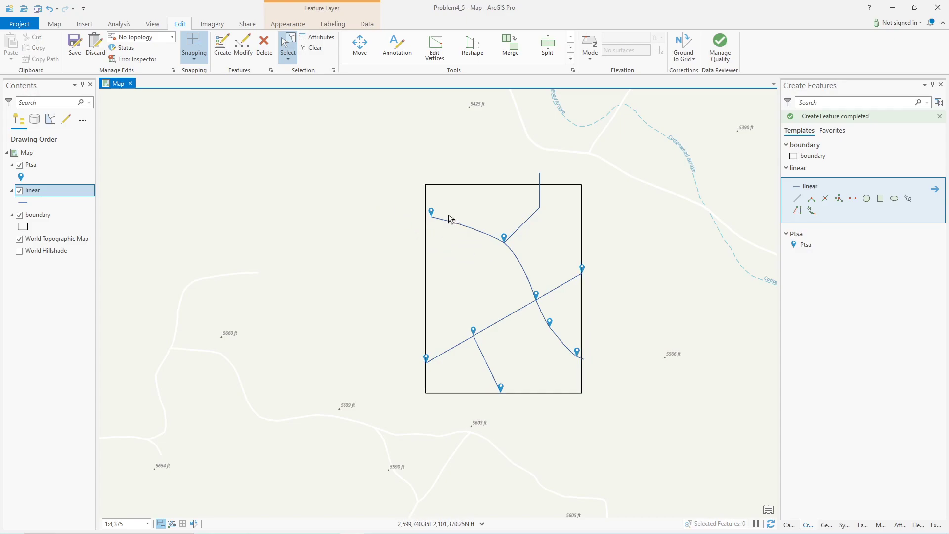
Use Extend or Trim to extend the curved linear feature's west end to the west boundary
left_click(570, 58)
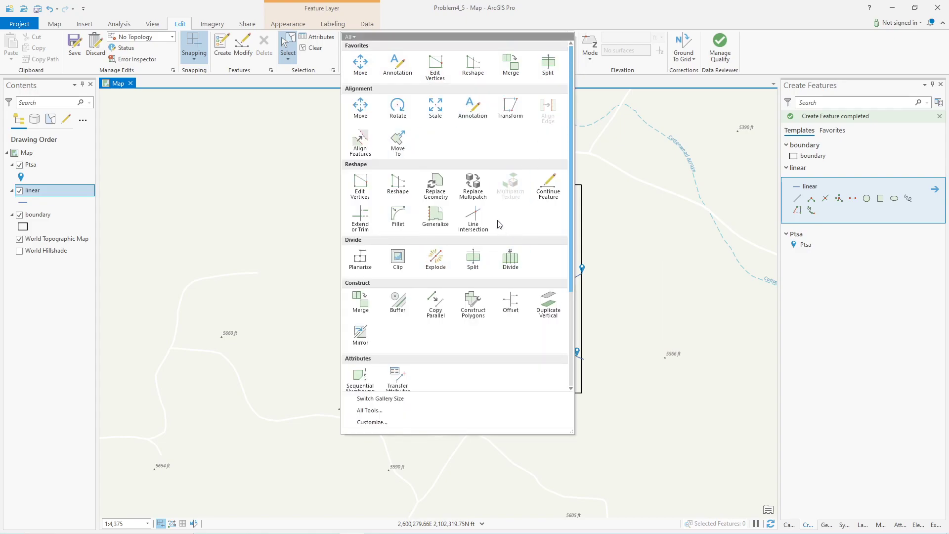
left_click(359, 213)
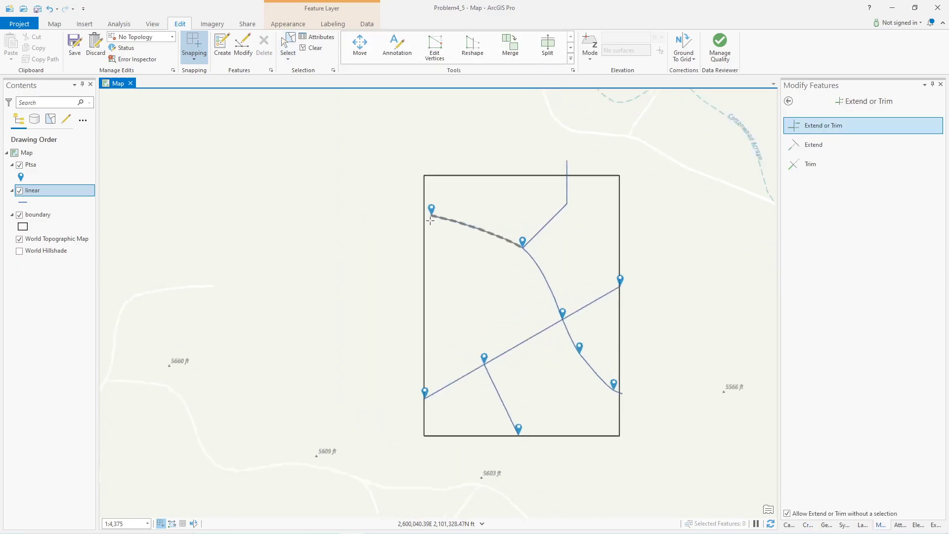
scroll(431, 217, "up", 6)
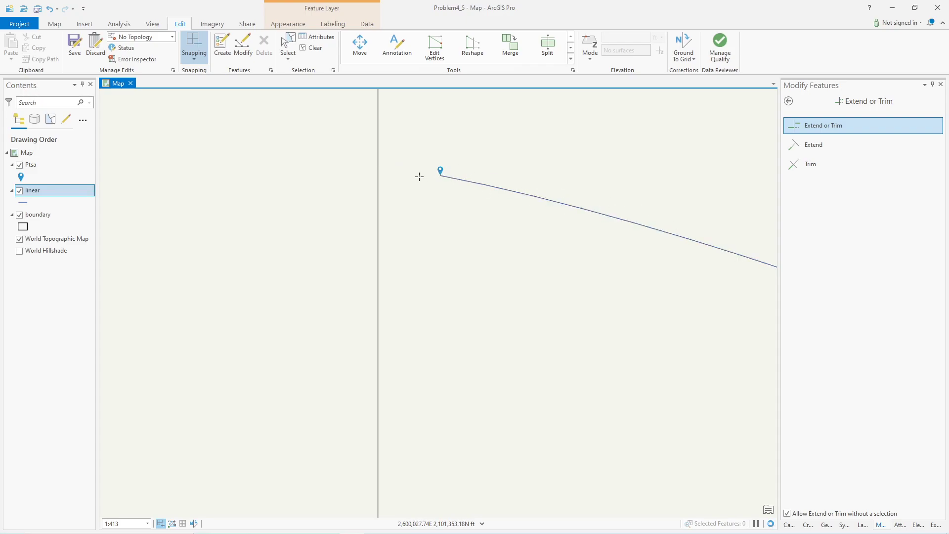
left_click(437, 173)
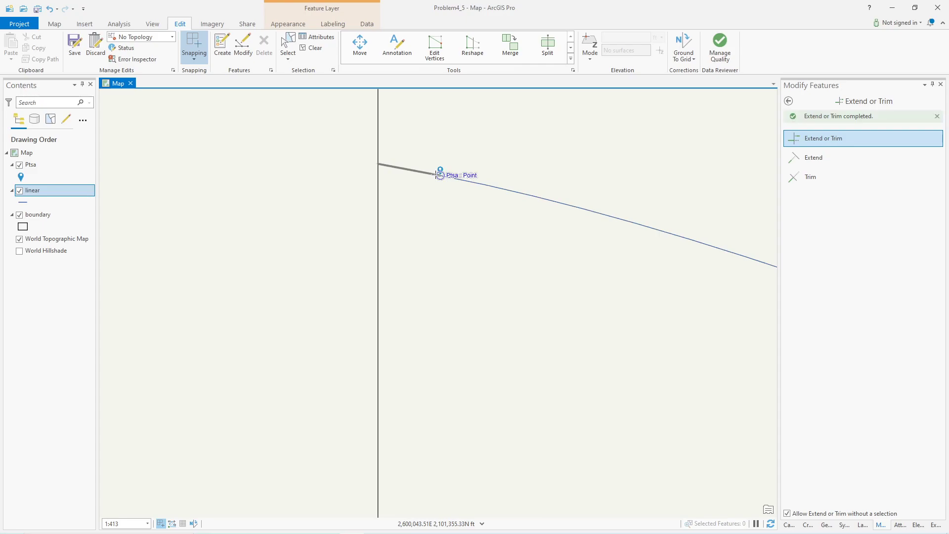
Trim the north-running line at the north boundary and the curved line's east end at the east boundary
scroll(543, 242, "down", 4)
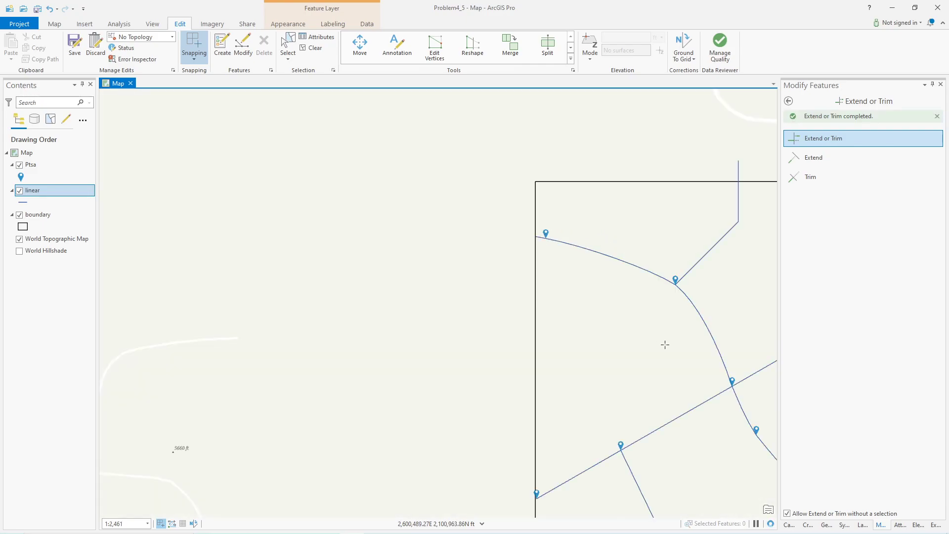
left_click_drag(618, 333, 472, 332)
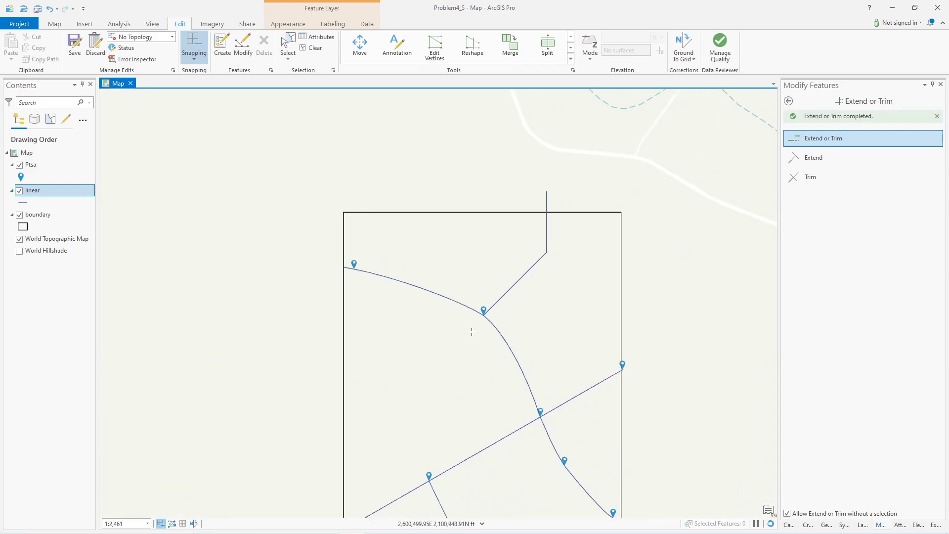
left_click(546, 198)
left_click_drag(627, 351, 565, 220)
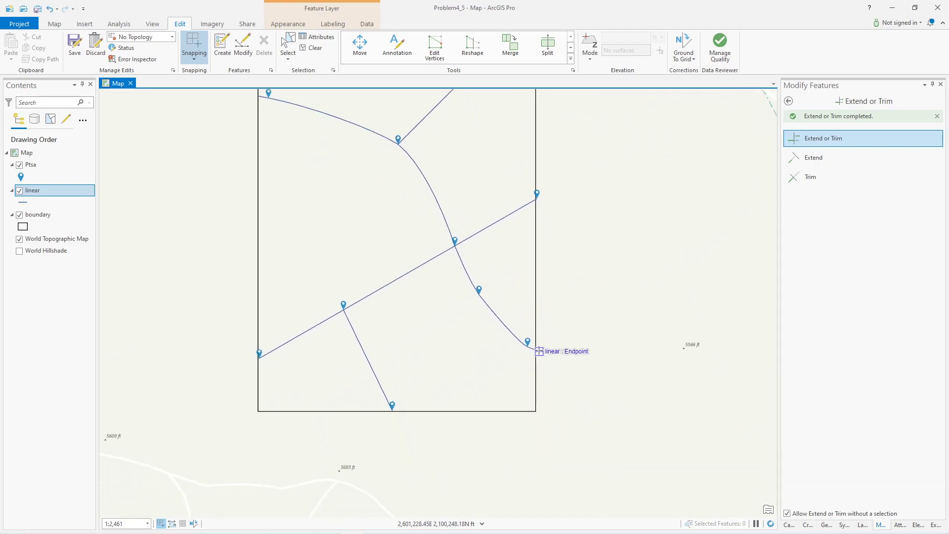
scroll(531, 200, "up", 1)
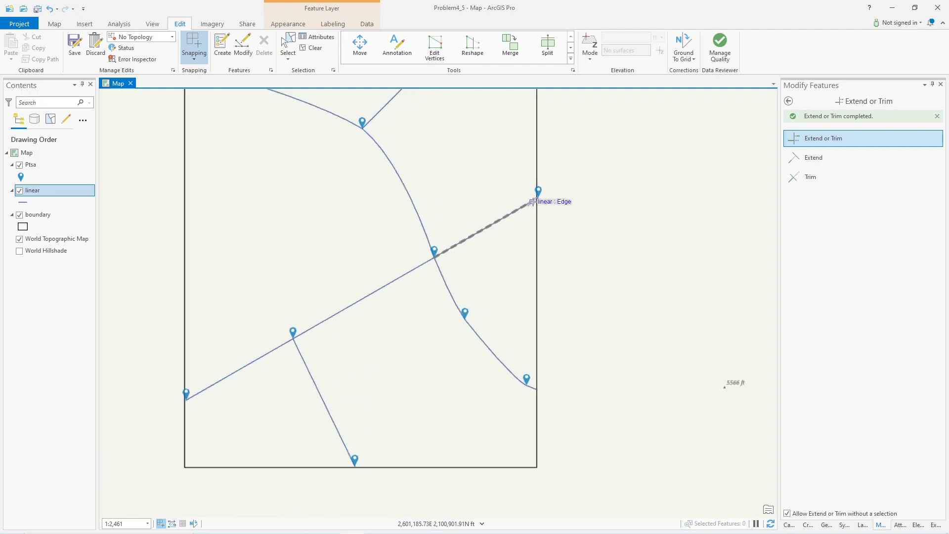
Trim the overhanging east end of the diagonal line at the east boundary
scroll(531, 201, "up", 2)
left_click(543, 192)
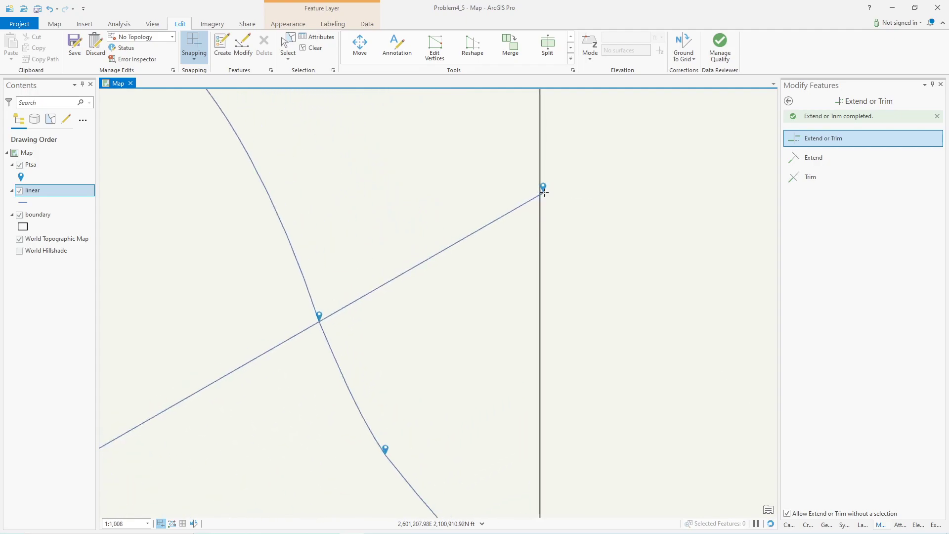
scroll(545, 197, "up", 3)
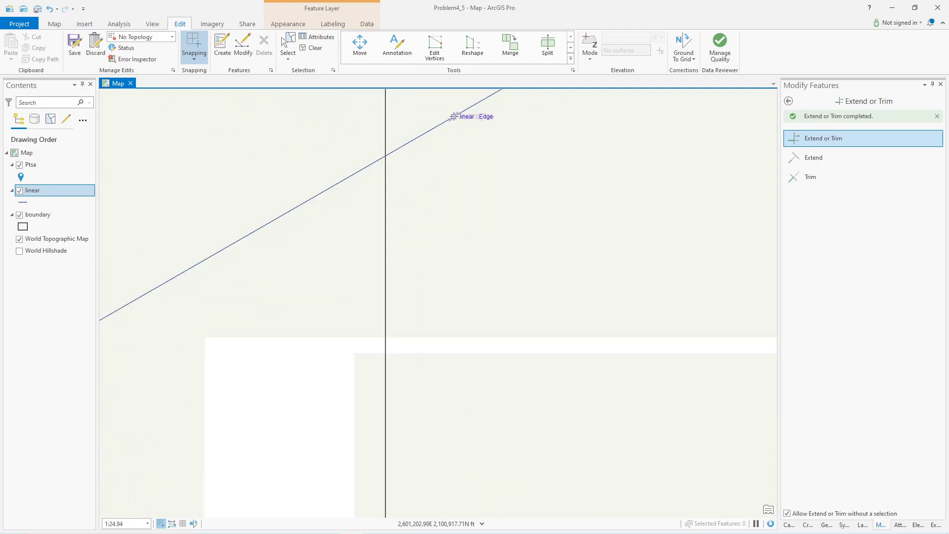
scroll(526, 219, "down", 3)
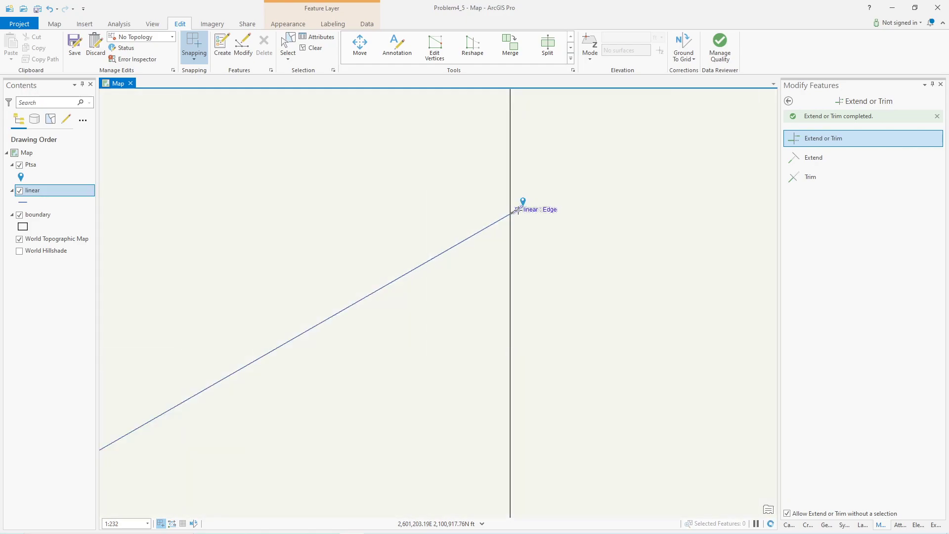
Extend the diagonal line's west end to the west boundary
mouse_move(387, 336)
left_mouse_down()
mouse_move(662, 182)
mouse_move(390, 313)
mouse_move(246, 406)
mouse_move(616, 176)
left_mouse_up()
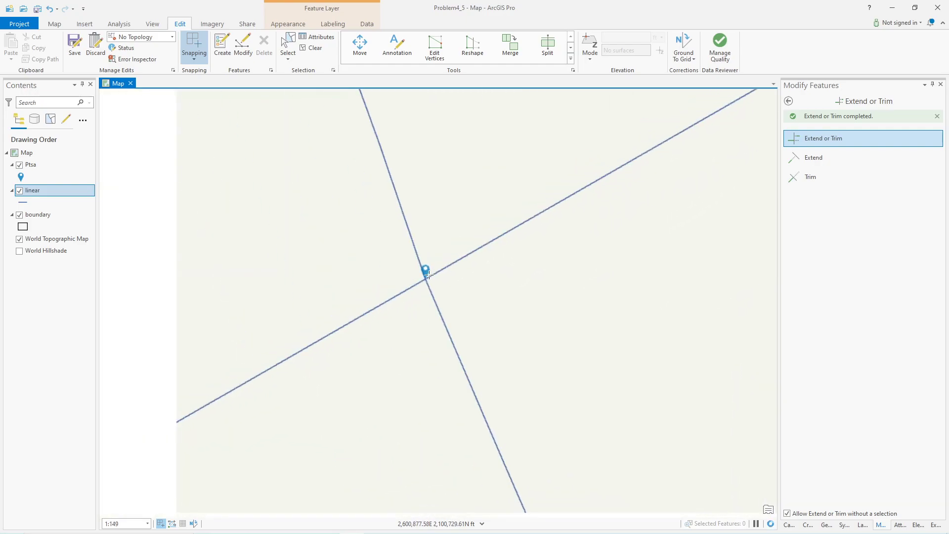
scroll(307, 365, "down", 2)
scroll(212, 429, "down", 2)
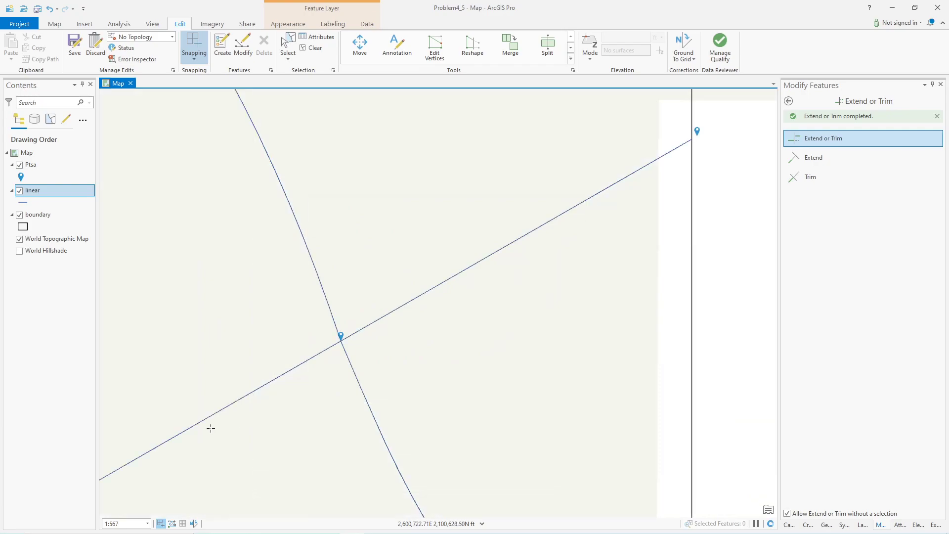
scroll(422, 303, "down", 2)
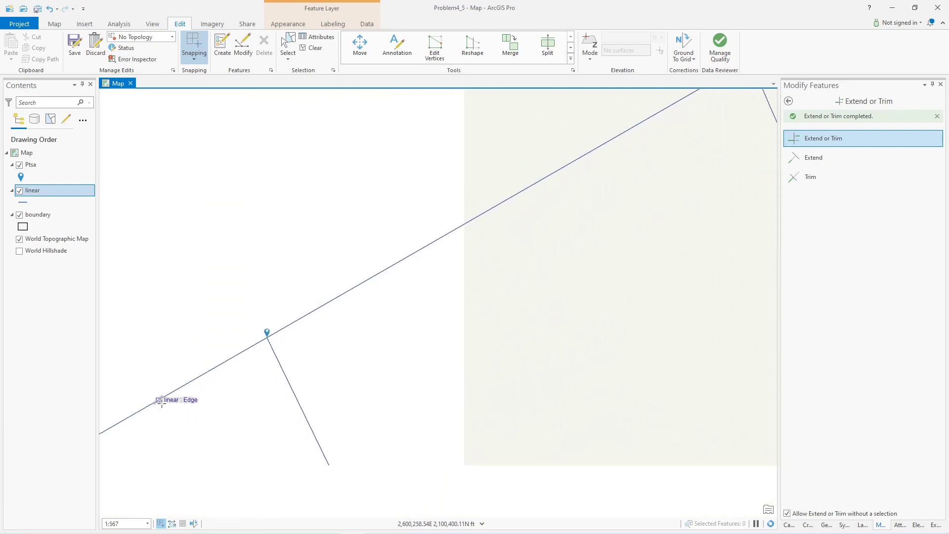
left_click_drag(159, 396, 704, 89)
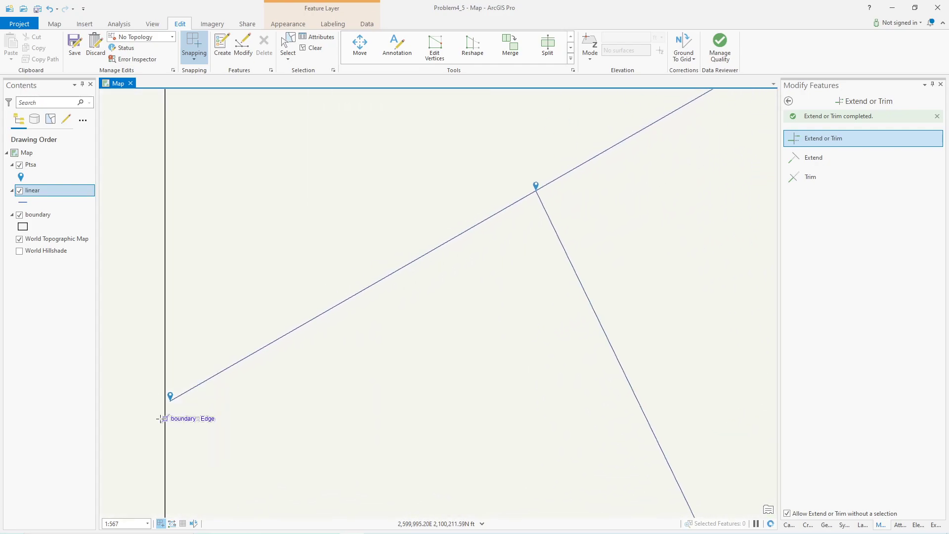
scroll(162, 417, "up", 3)
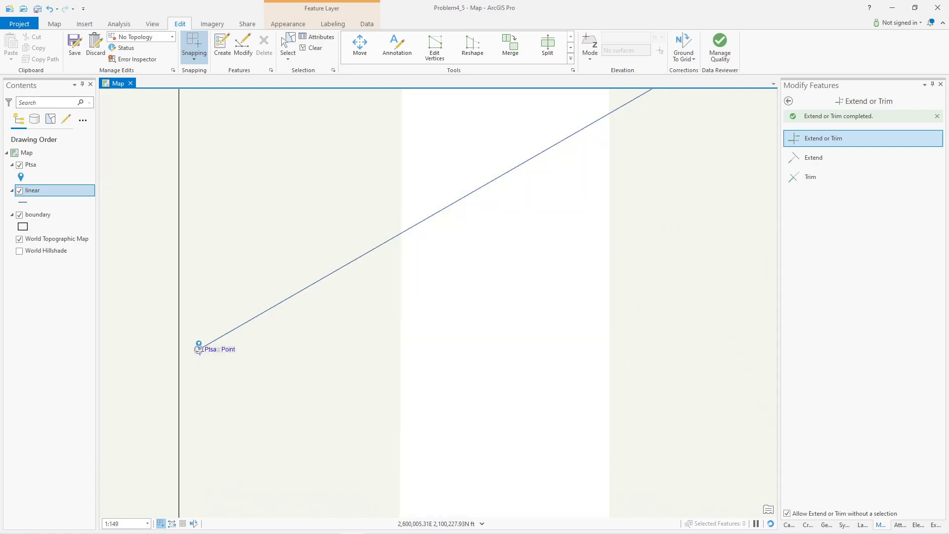
left_click(199, 349)
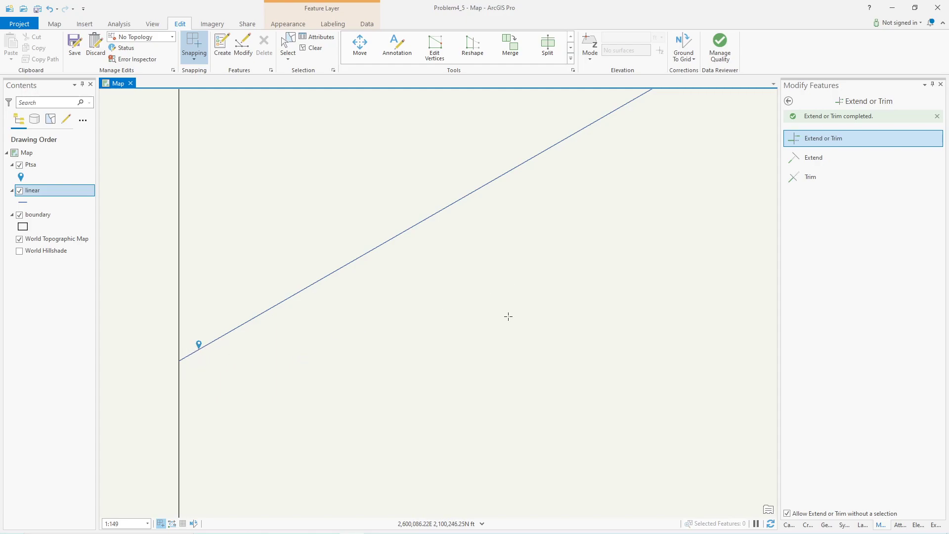
Extend the lower end of the short line branching off the diagonal to the south boundary
scroll(506, 248, "down", 5)
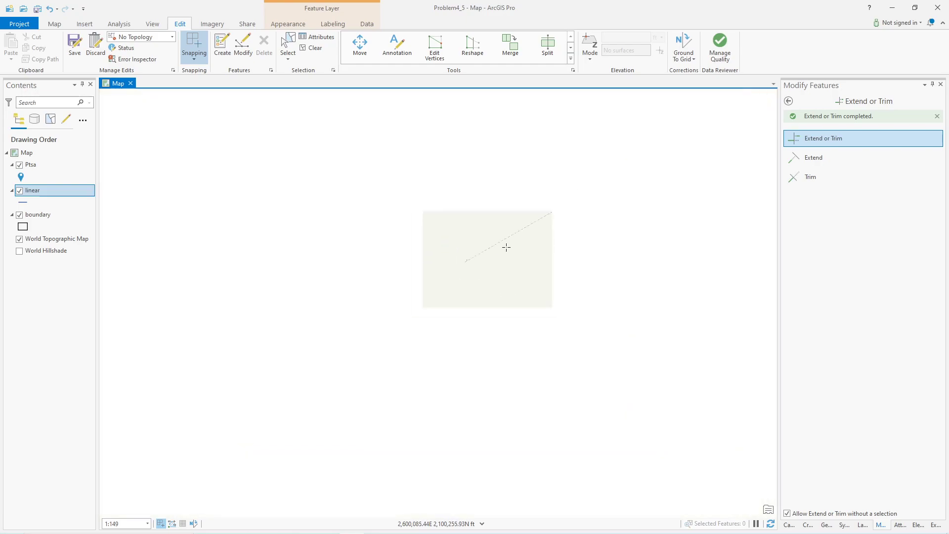
scroll(511, 250, "down", 2)
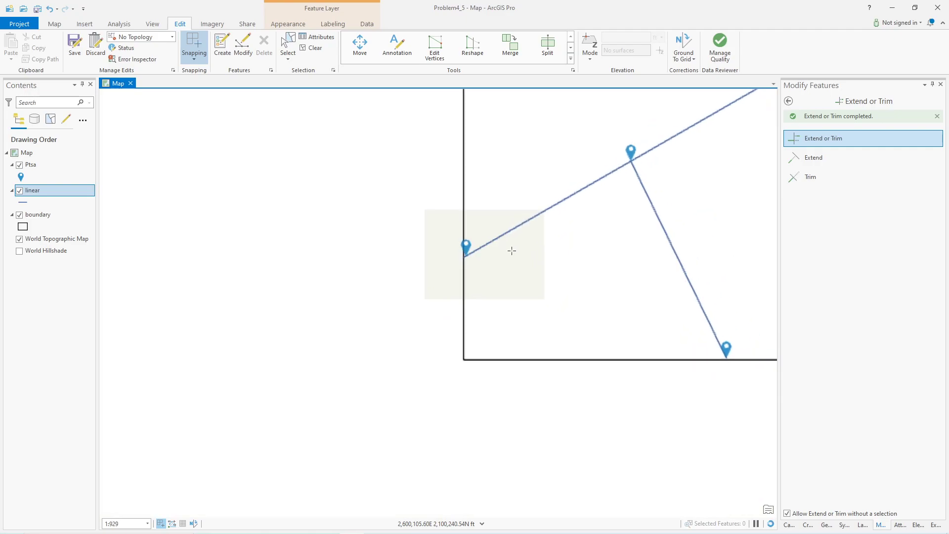
scroll(635, 315, "up", 7)
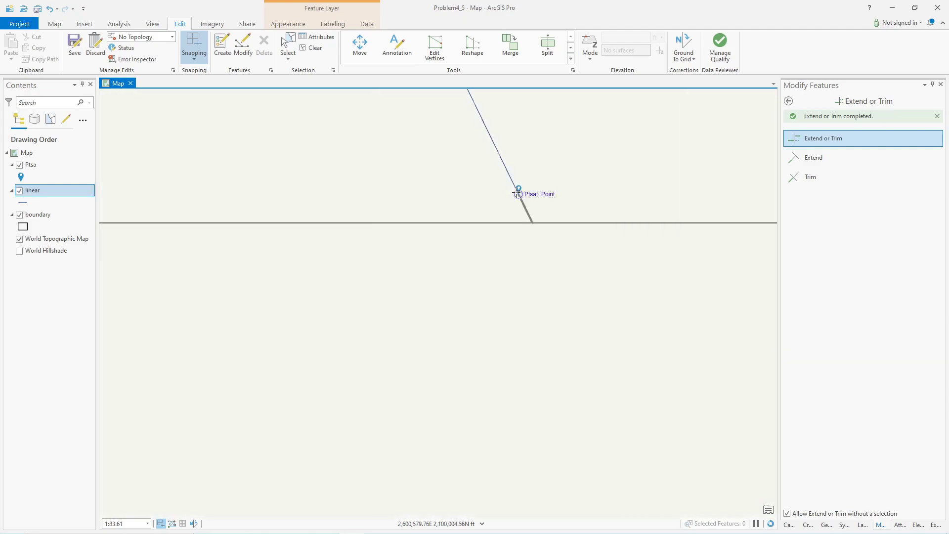
left_click(518, 194)
Leave the Extend or Trim tool and save all edits
scroll(613, 295, "down", 3)
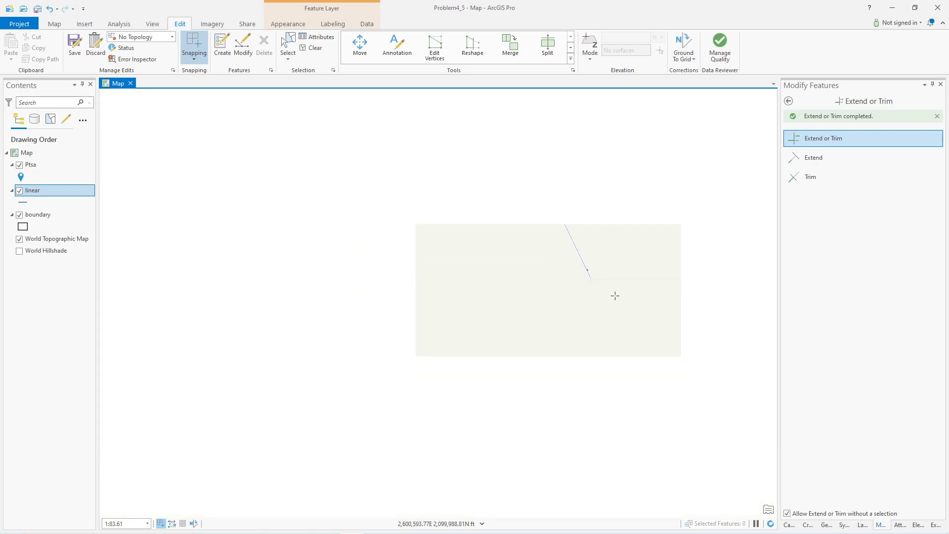
scroll(675, 254, "down", 1)
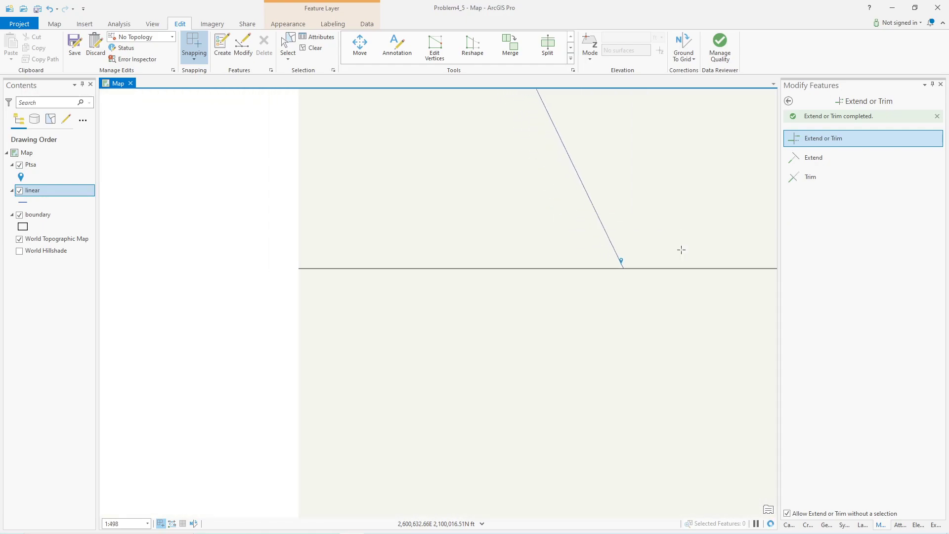
left_click_drag(678, 252, 544, 341)
scroll(549, 332, "down", 4)
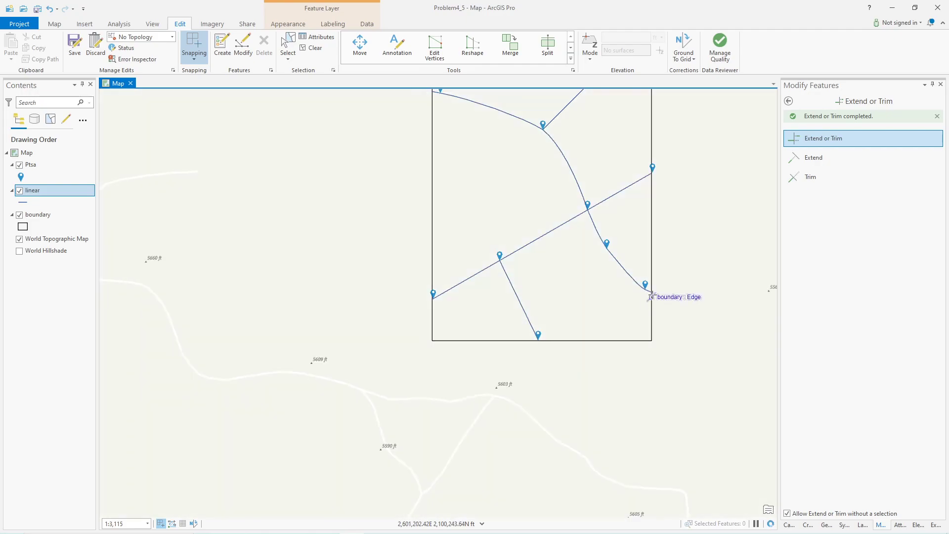
scroll(654, 291, "down", 1)
scroll(653, 291, "up", 1)
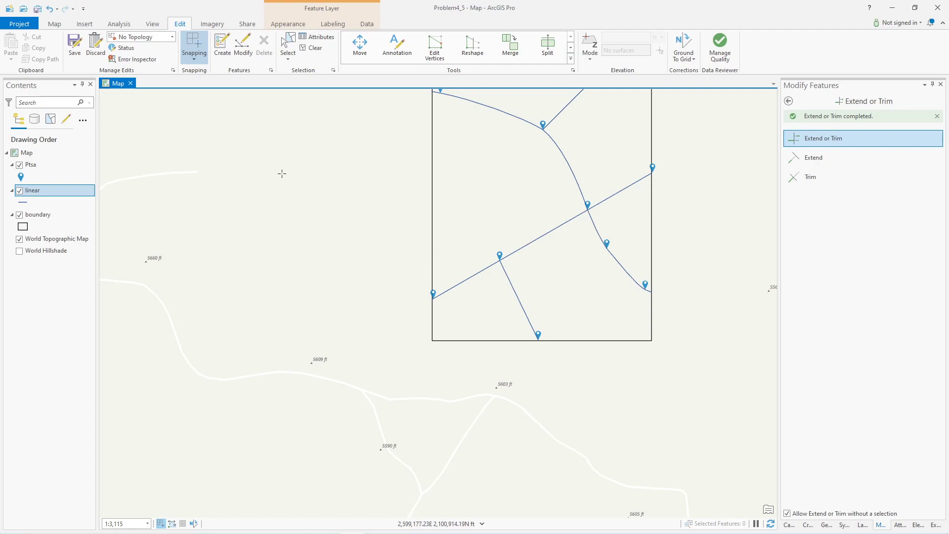
left_click(288, 46)
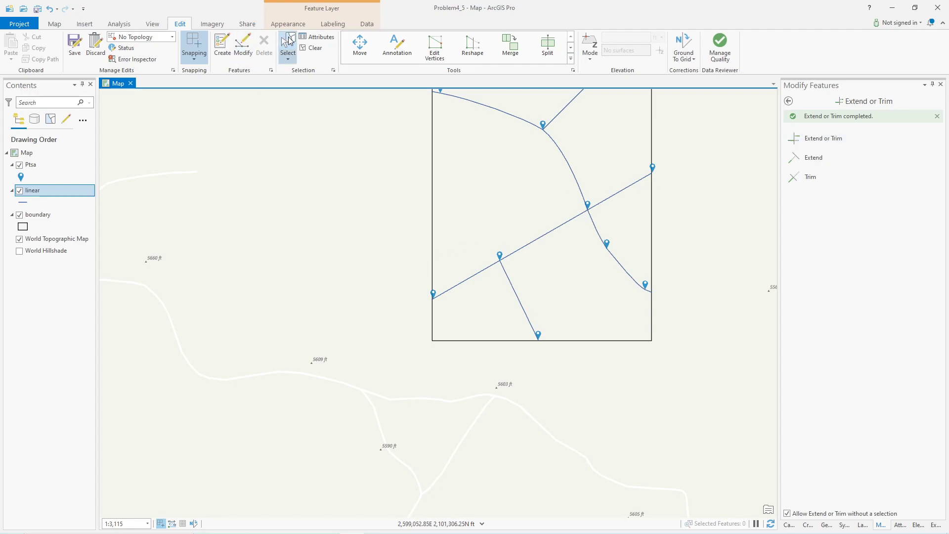
left_click(75, 46)
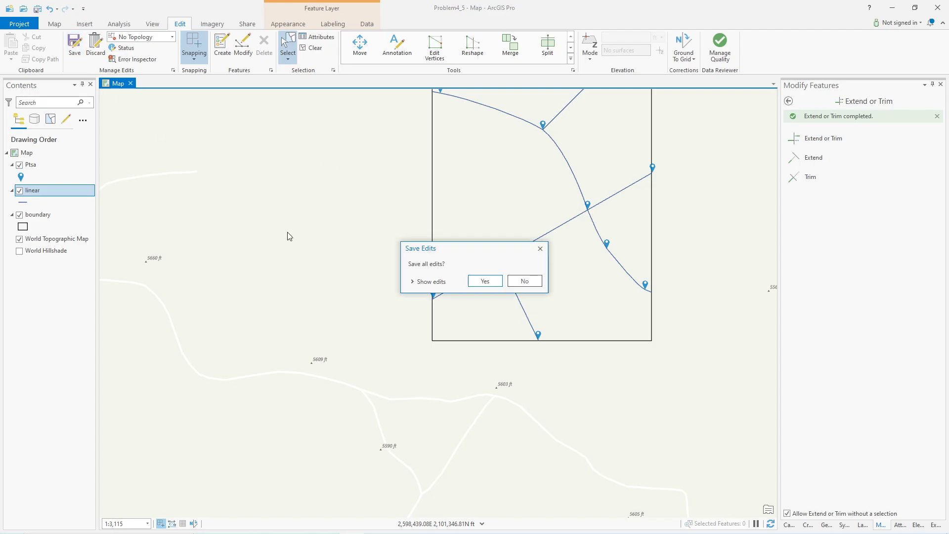
left_click(473, 284)
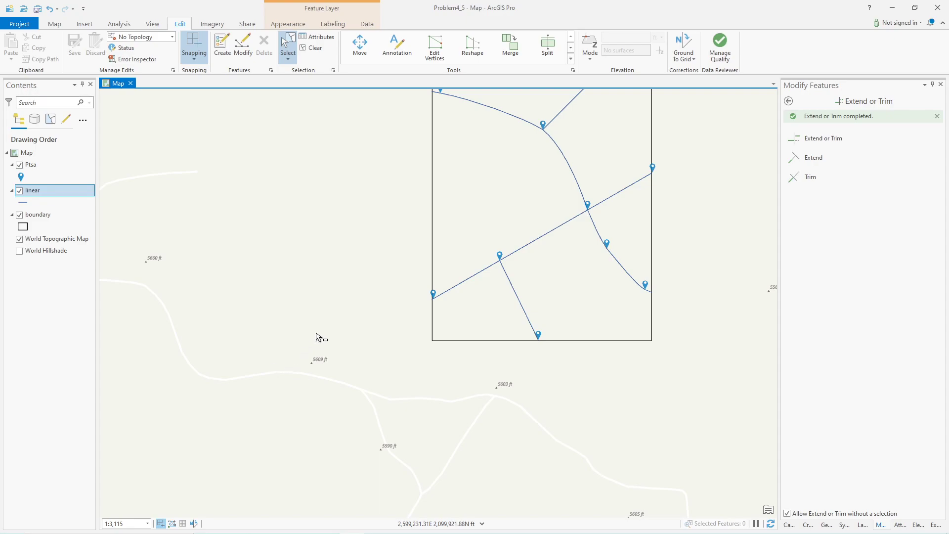
Copy the long curved line parallel 200 ft to its right side with rounded corners
left_click(563, 157)
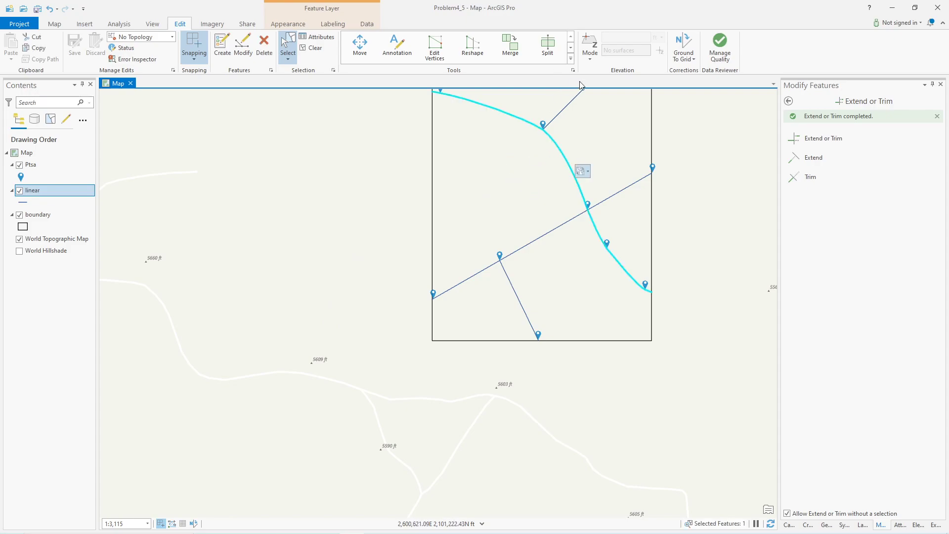
left_click(571, 58)
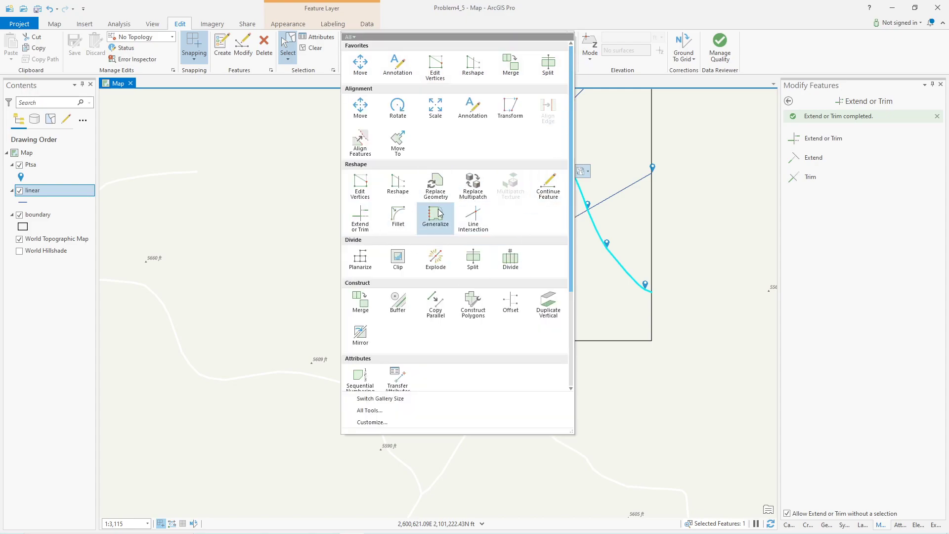
left_click(435, 303)
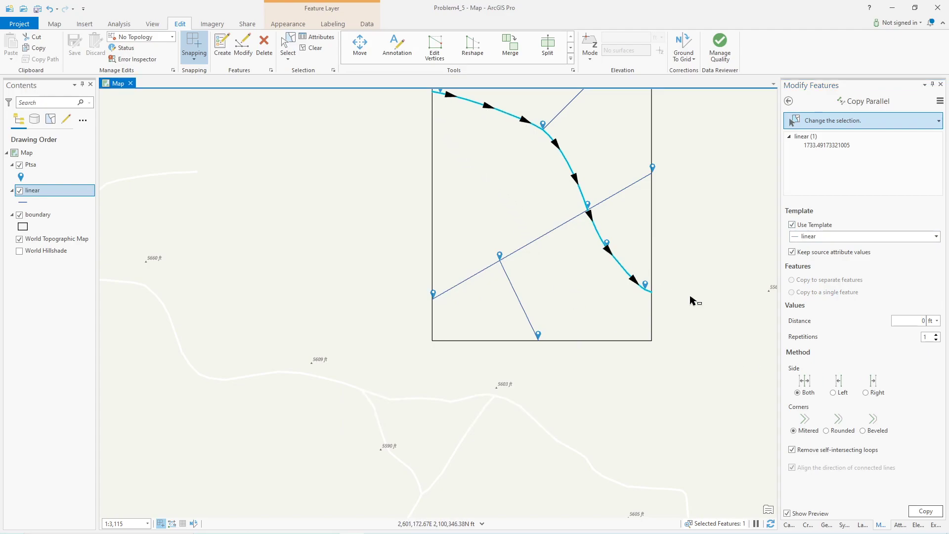
left_click(865, 392)
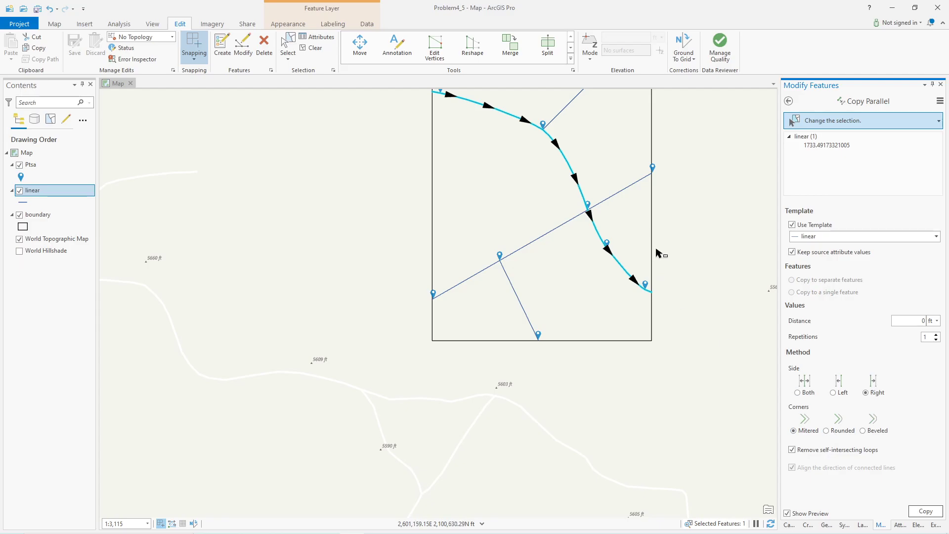
left_click(826, 431)
type("200")
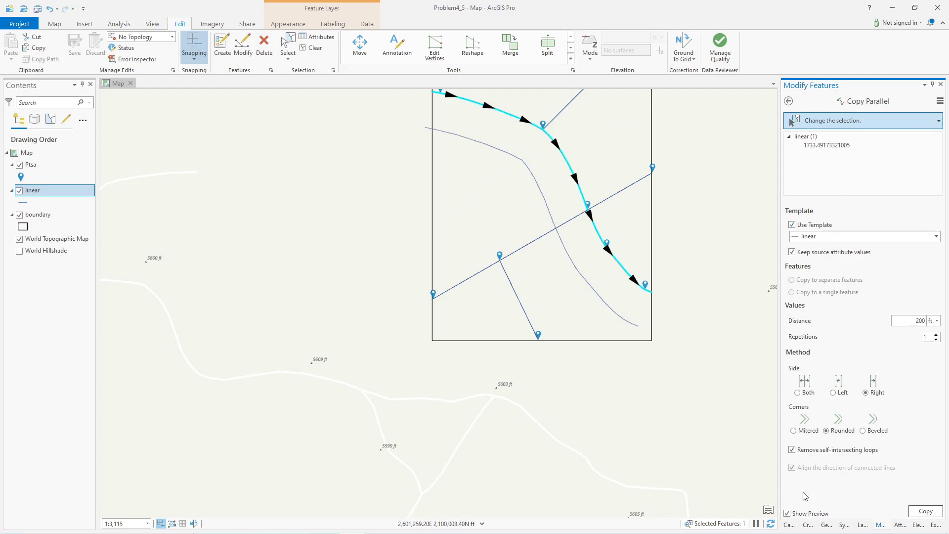
left_click(925, 512)
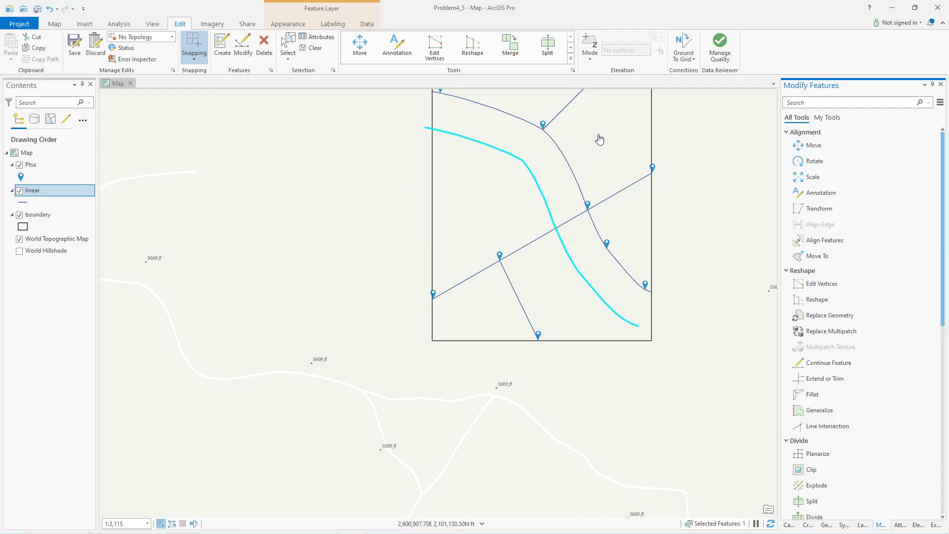
Fillet the bend of the short line running to the north boundary with a fixed 200 ft radius and save all edits
left_click_drag(597, 150, 485, 303)
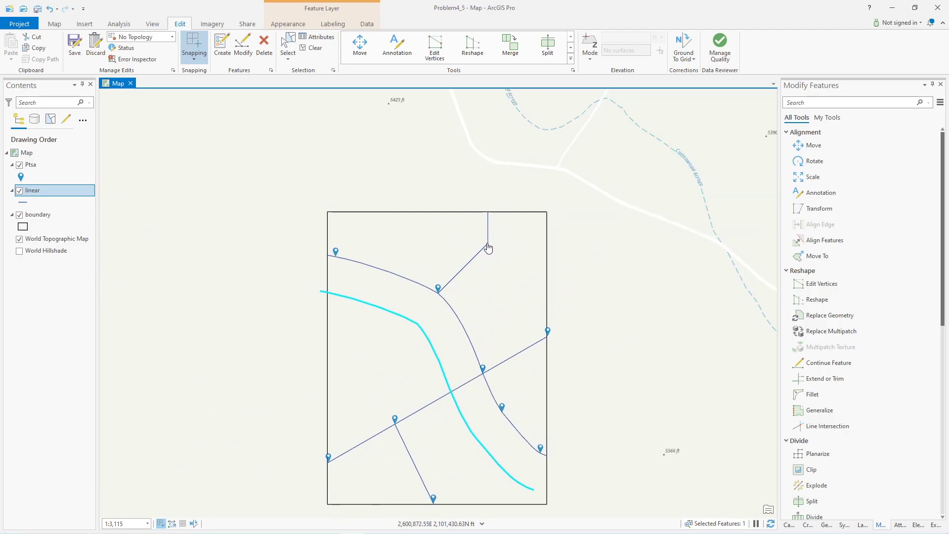
left_click(571, 61)
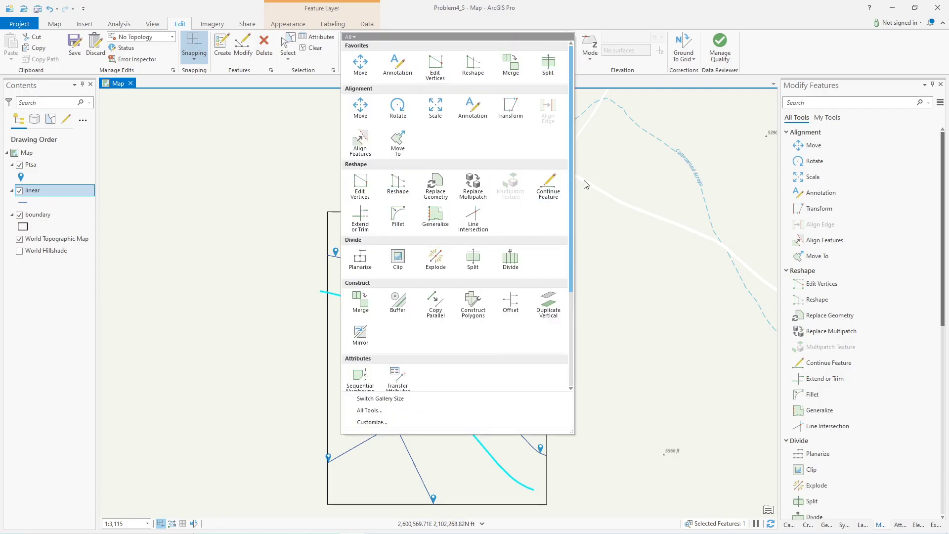
left_click(293, 47)
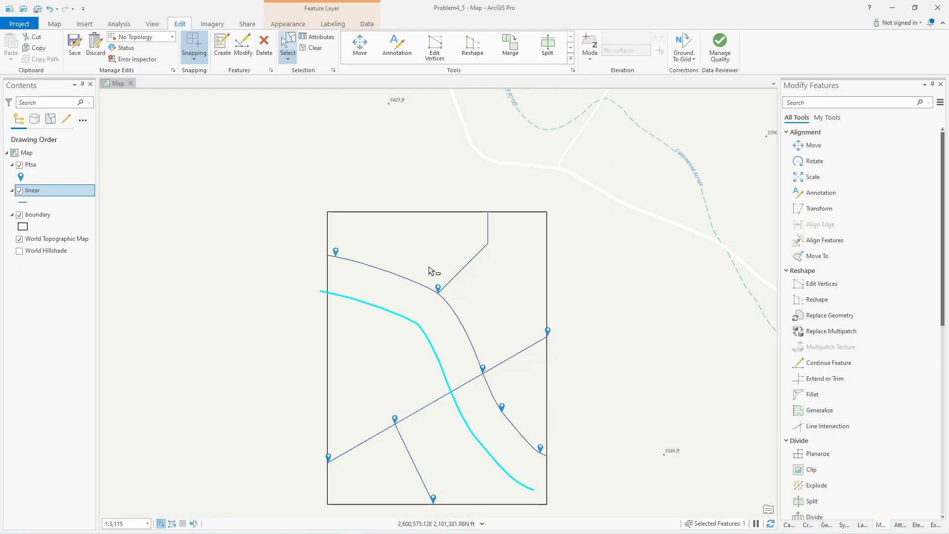
left_click(473, 261)
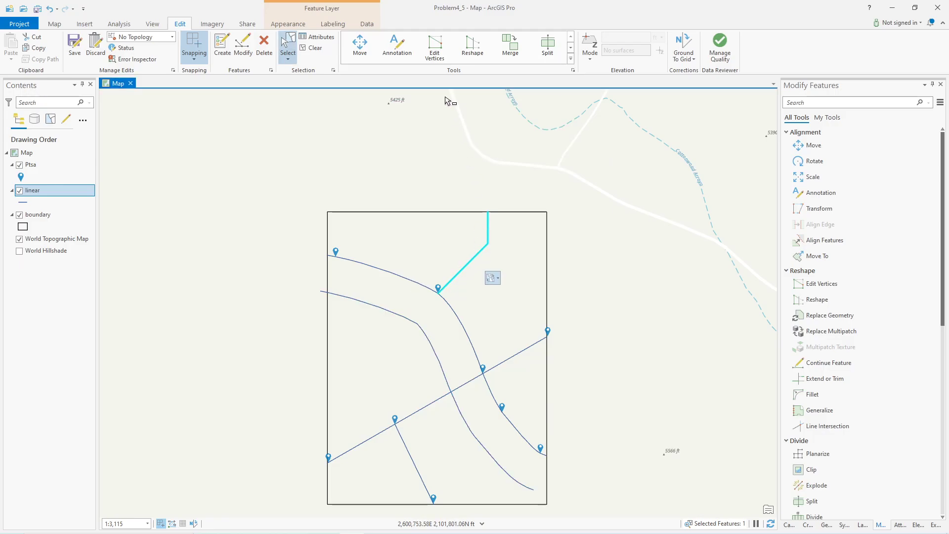
left_click(570, 58)
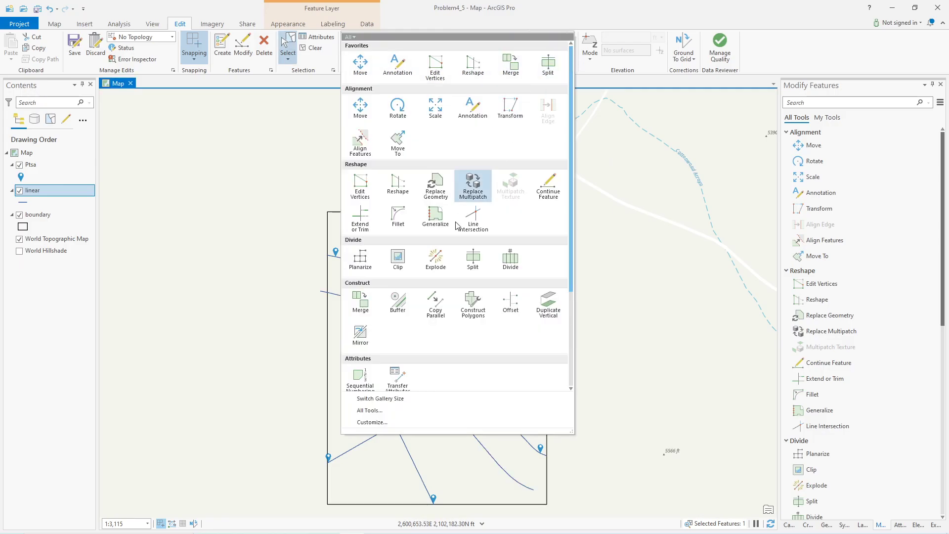
key("Escape")
left_click(811, 394)
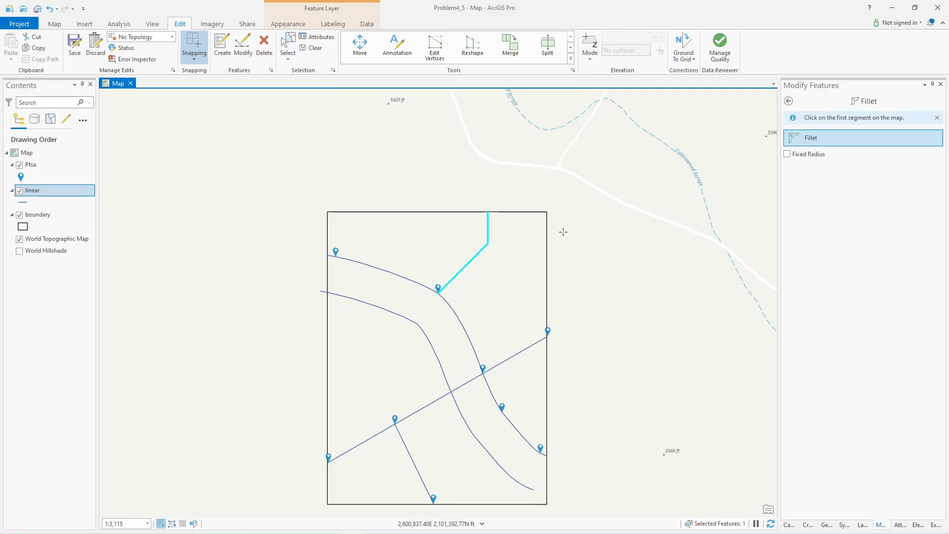
left_click(787, 154)
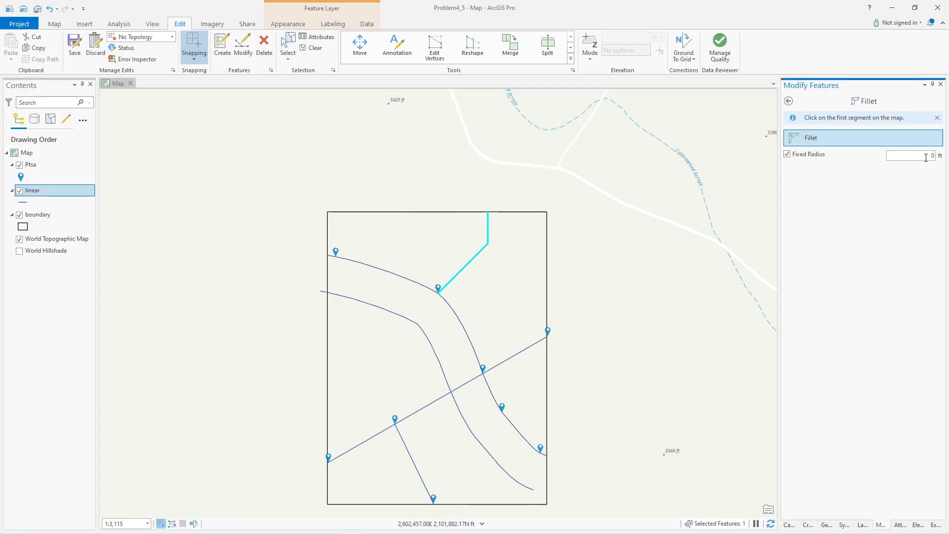
left_click_drag(926, 157, 945, 157)
left_click(478, 251)
left_click(487, 230)
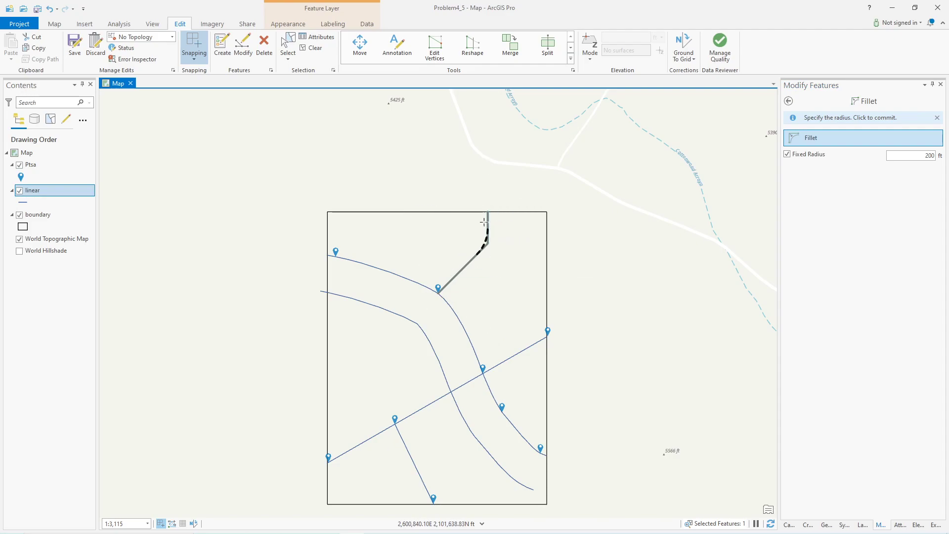
left_click(478, 239)
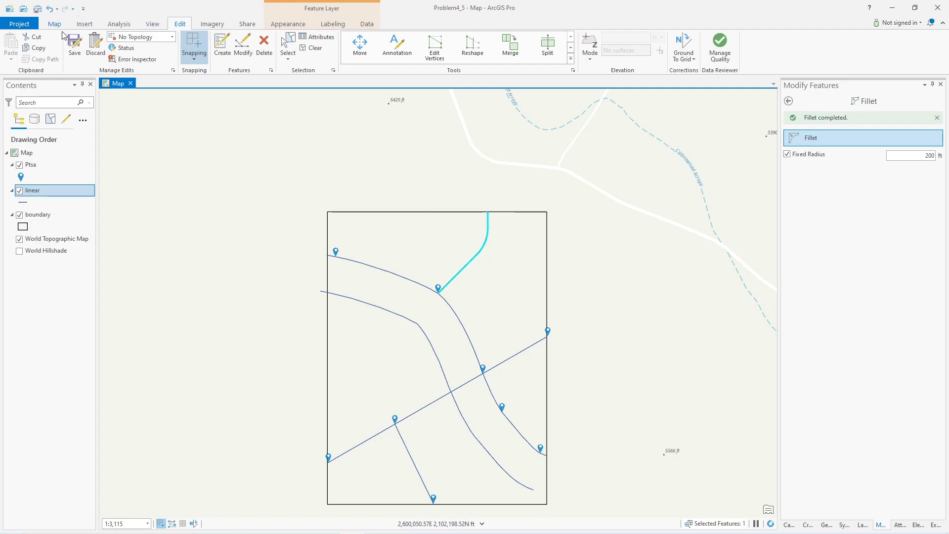
left_click(75, 45)
left_click(485, 281)
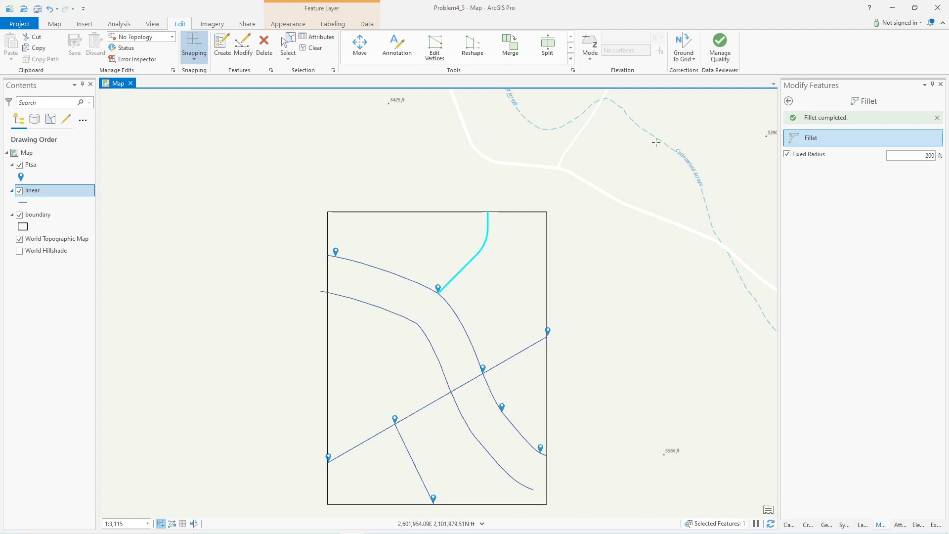
Copy the filleted line parallel 100 ft on both sides with rounded corners, and clear the selection
left_click(571, 57)
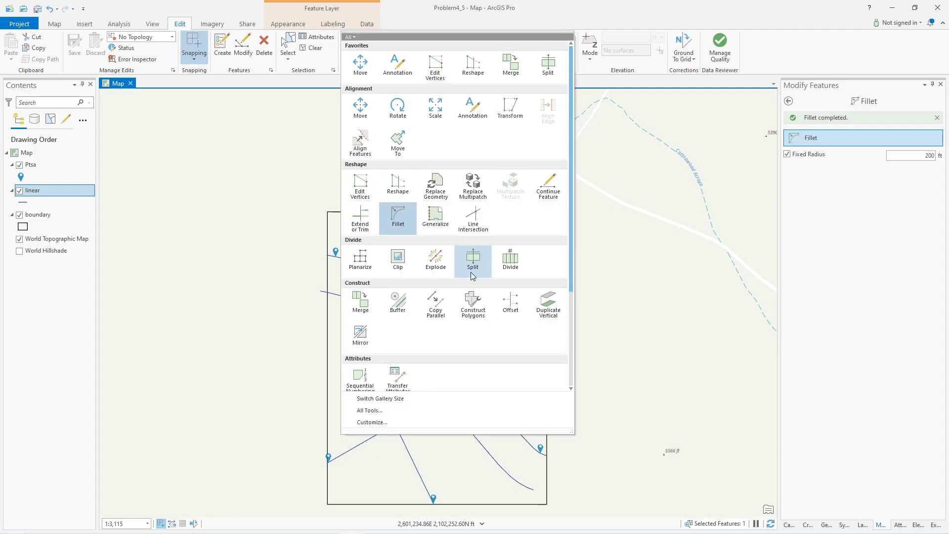
left_click(796, 276)
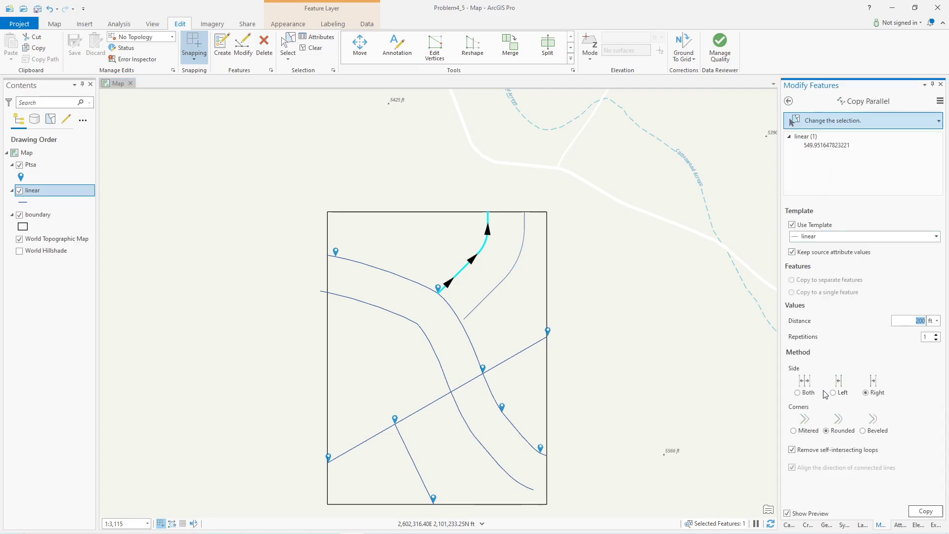
left_click(797, 392)
type("100")
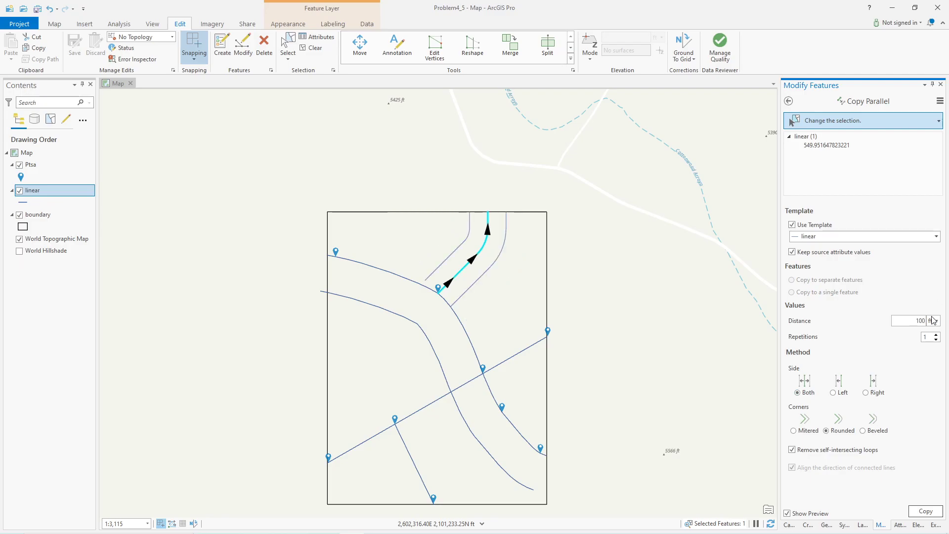
left_click(925, 512)
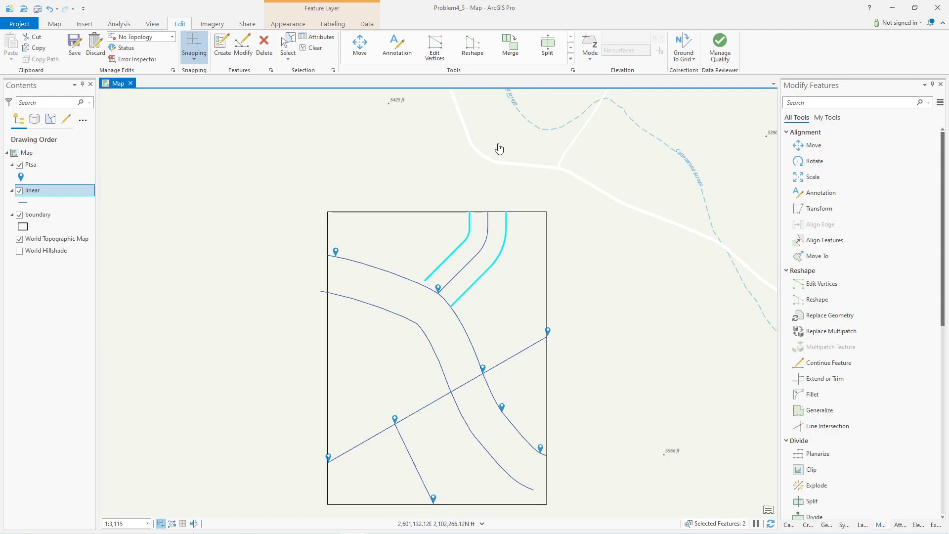
left_click(310, 48)
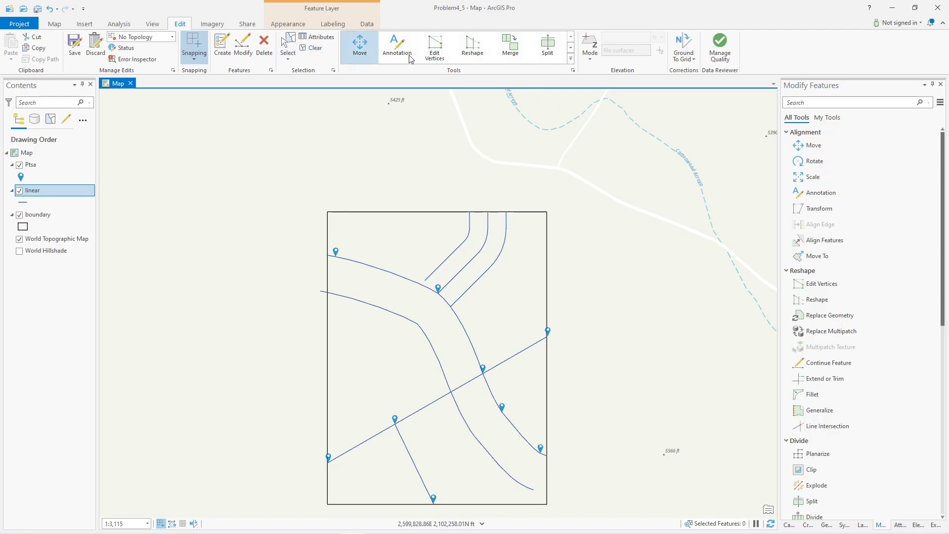
Use Extend or Trim to bring the lower ends of both 100 ft parallel copies onto the long curved line
left_click(571, 58)
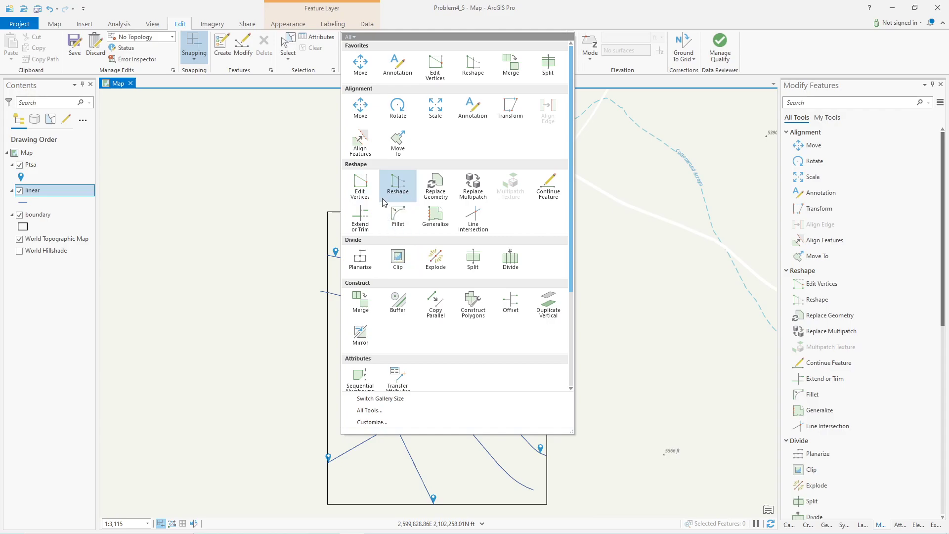
left_click(360, 217)
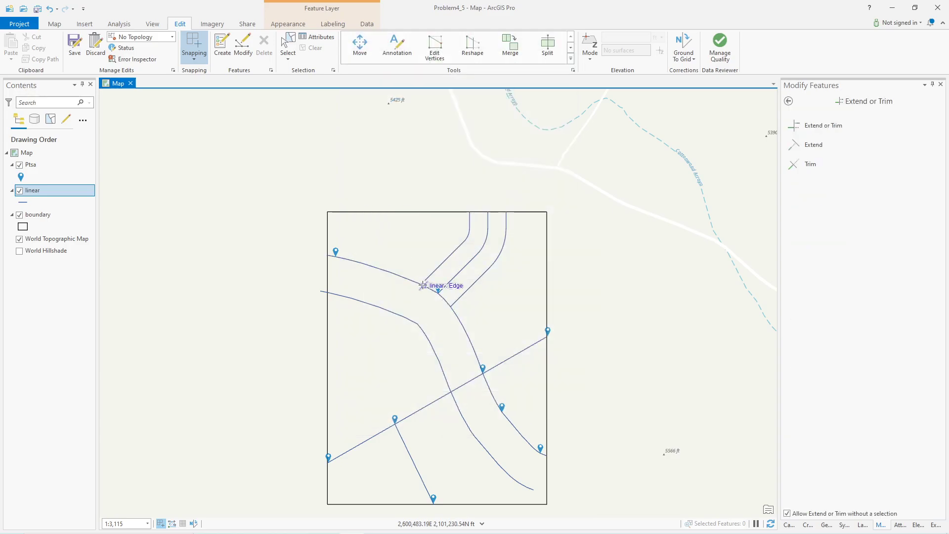
scroll(424, 282, "up", 2)
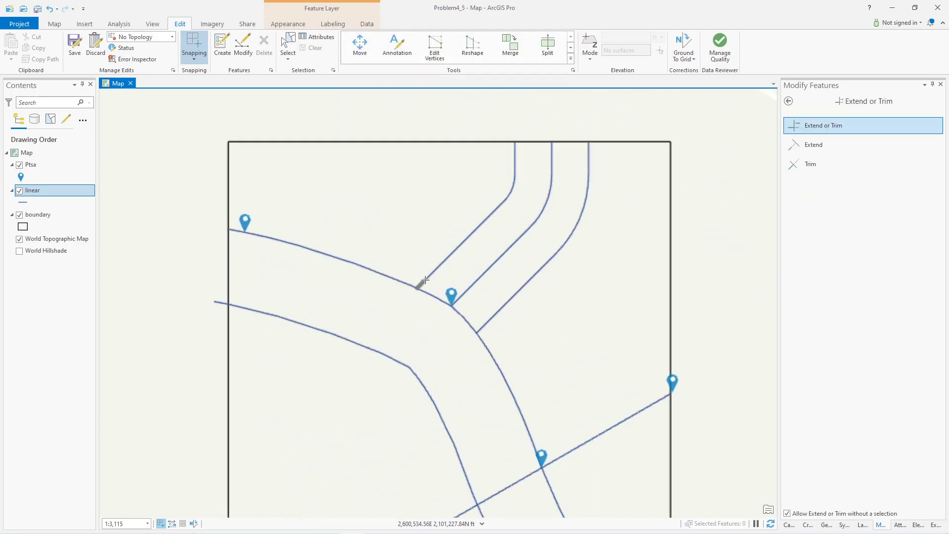
scroll(424, 280, "up", 4)
left_click(415, 285)
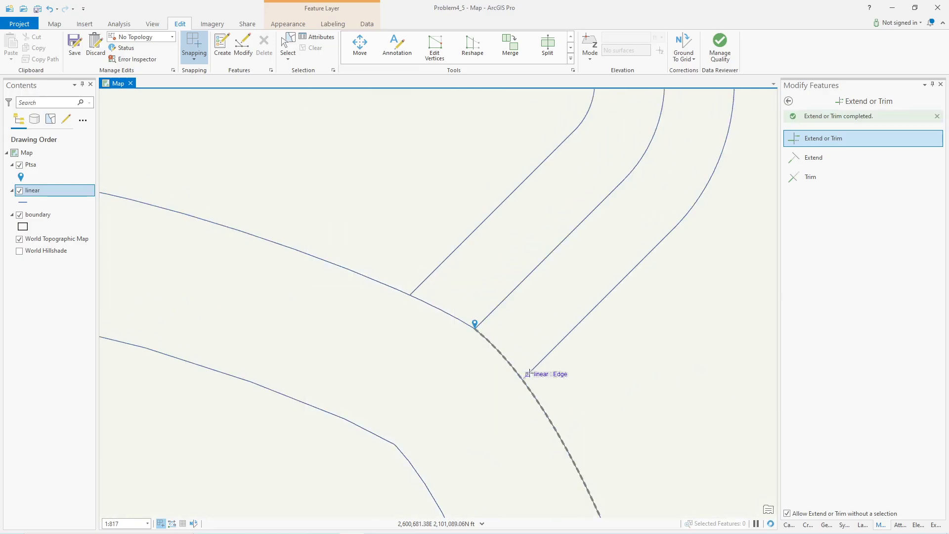
left_click(529, 372)
Check the upper ends of the three parallel lines at the north boundary and save all edits
left_click_drag(663, 180, 539, 412)
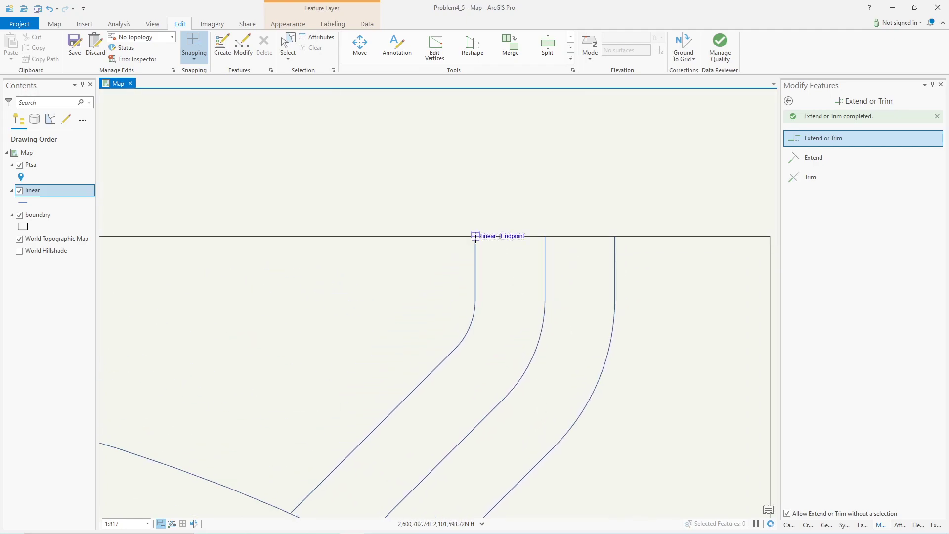
scroll(473, 236, "up", 5)
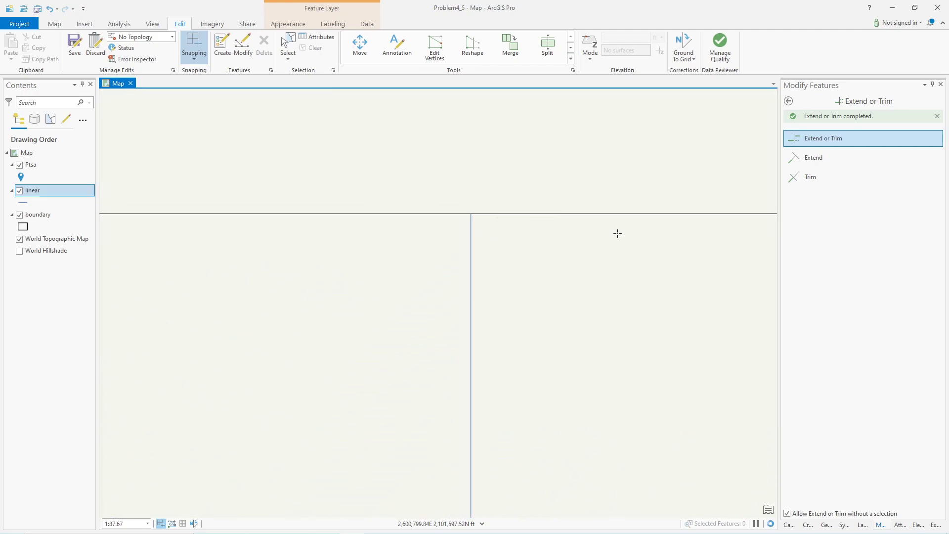
scroll(616, 234, "down", 4)
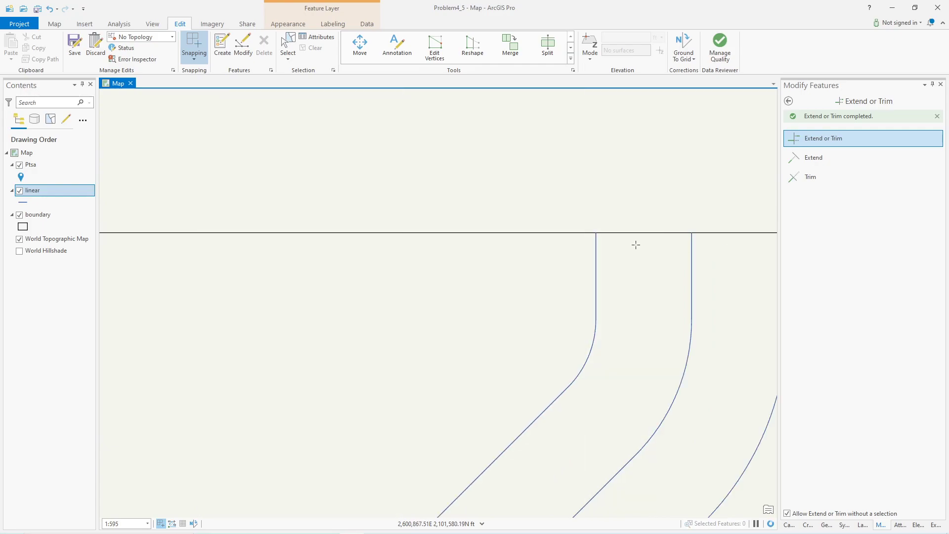
left_click_drag(698, 268, 489, 244)
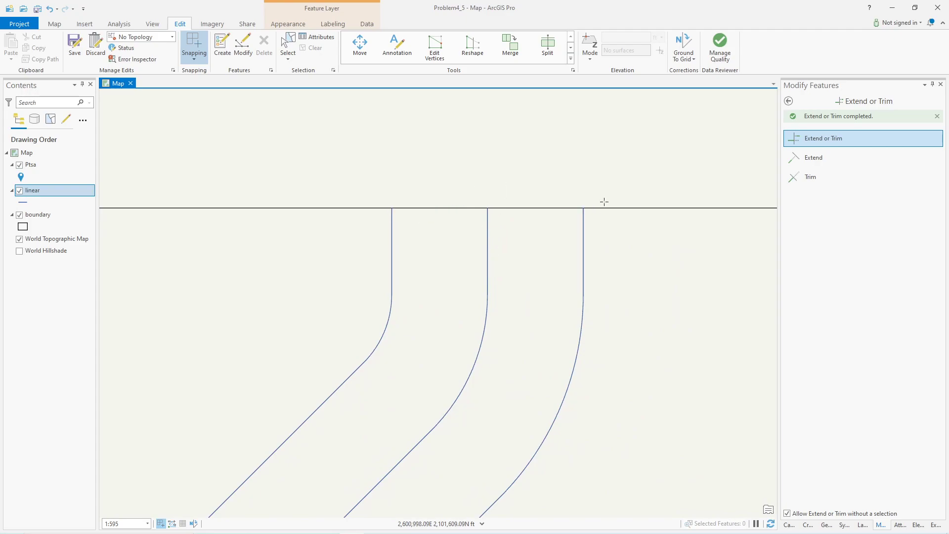
scroll(540, 260, "down", 3)
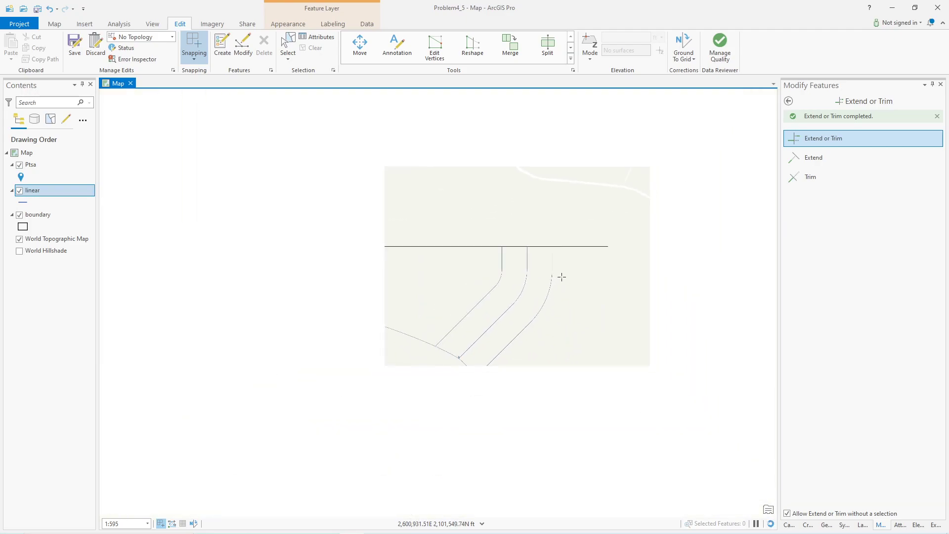
left_click(74, 42)
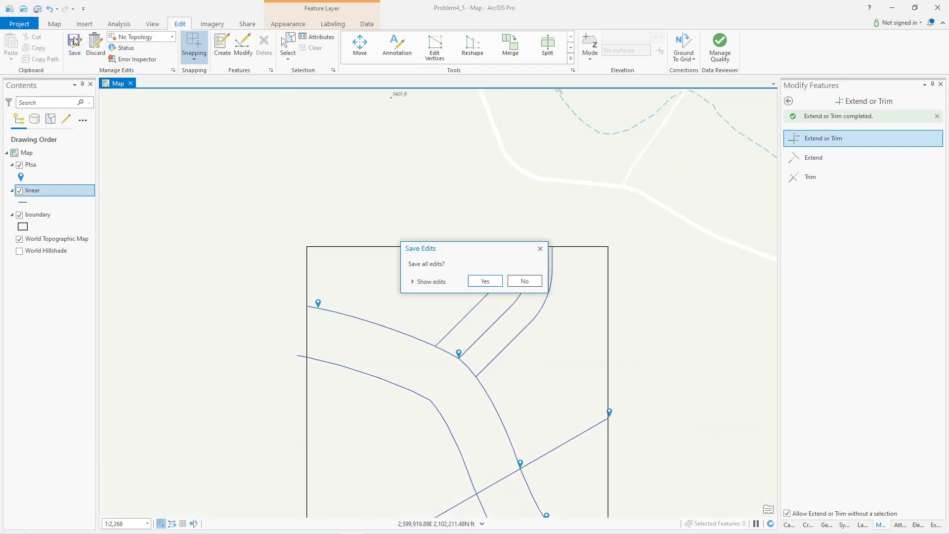
left_click(485, 280)
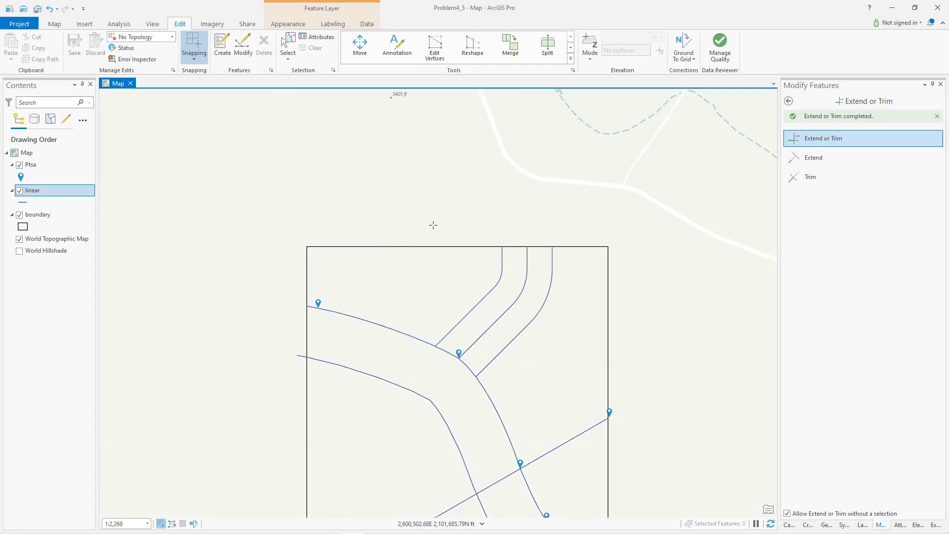
Examine closely the junction where the western parallel copy meets the long curved line
scroll(422, 360, "down", 1)
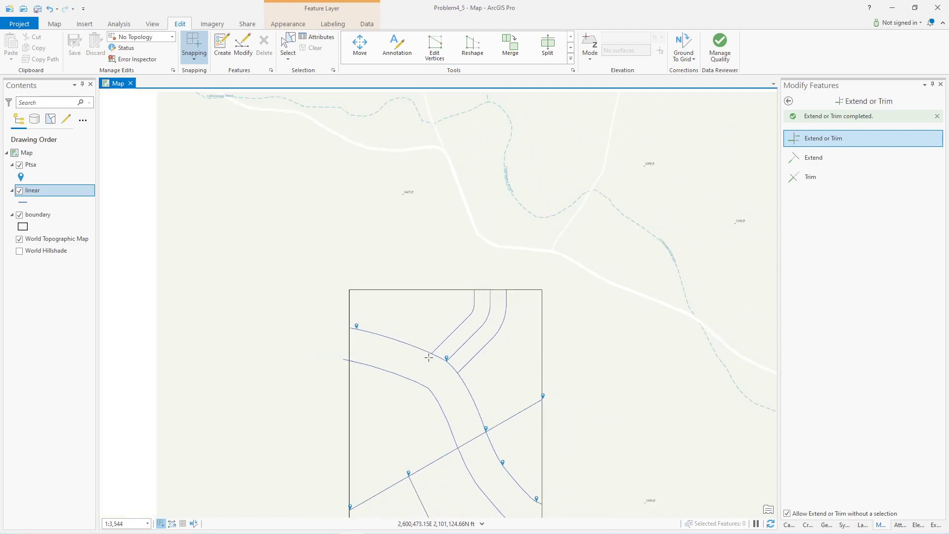
scroll(432, 355, "up", 5)
scroll(475, 271, "up", 8)
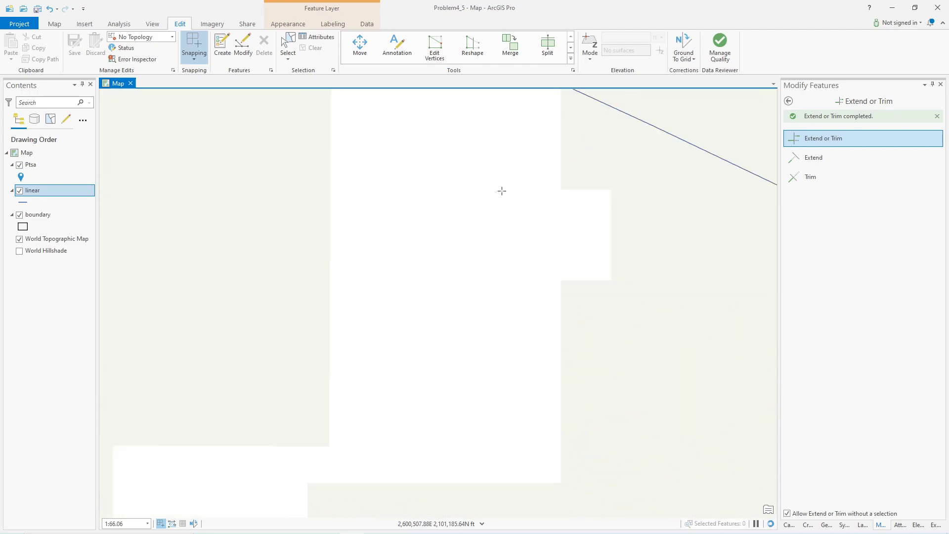
mouse_move(501, 191)
left_mouse_down()
mouse_move(518, 195)
mouse_move(515, 358)
left_mouse_up()
scroll(510, 242, "up", 4)
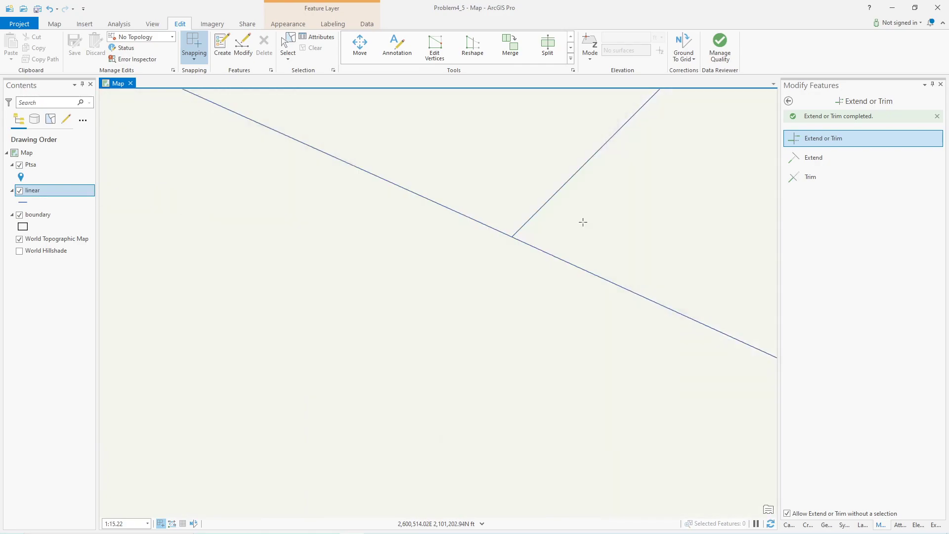
Examine closely the junctions of the parallel lines with the long curved line, including the eastern copy's lower end
scroll(639, 269, "down", 5)
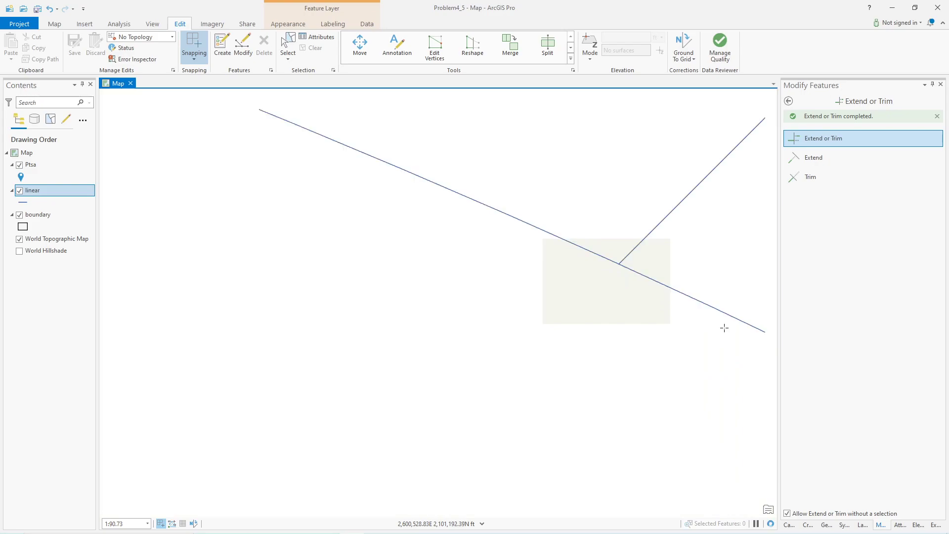
left_click_drag(749, 336, 331, 227)
scroll(462, 282, "down", 5)
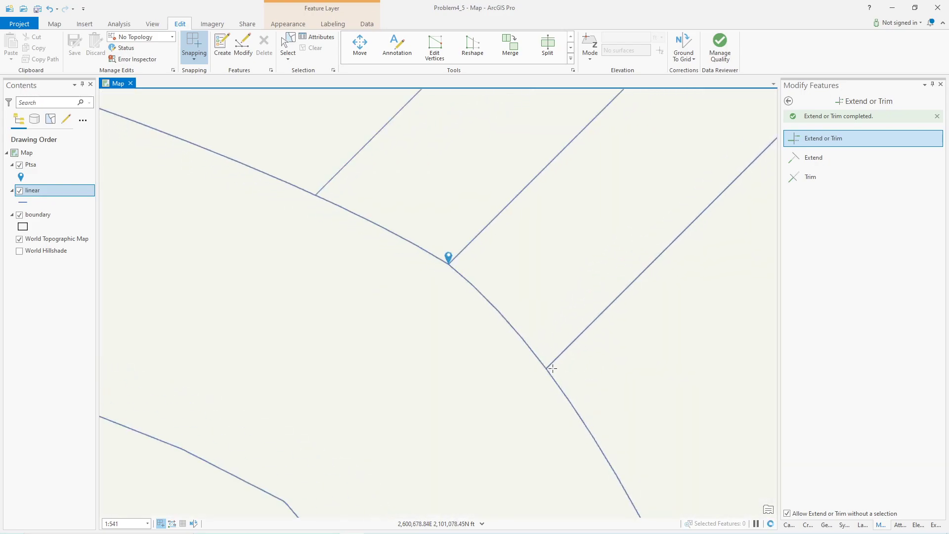
scroll(552, 362, "up", 3)
scroll(553, 360, "down", 2)
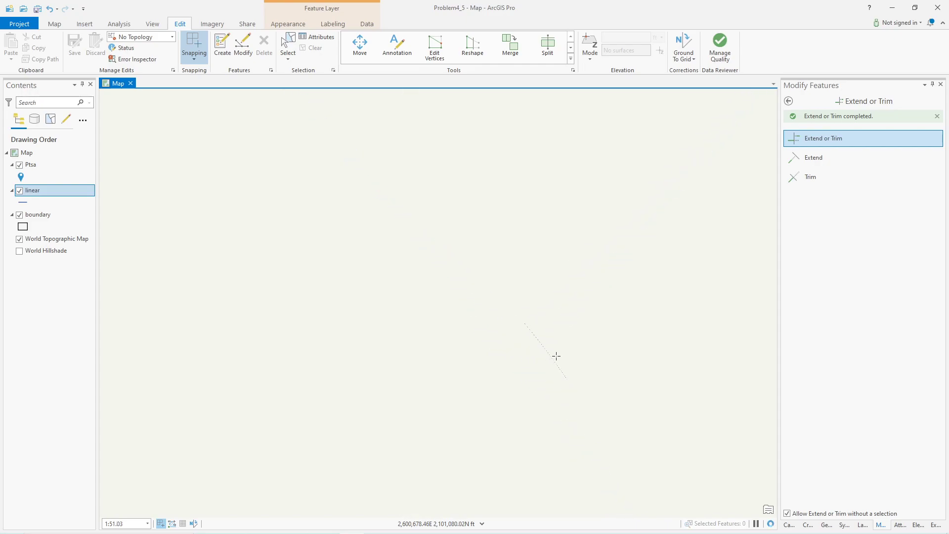
scroll(556, 358, "down", 3)
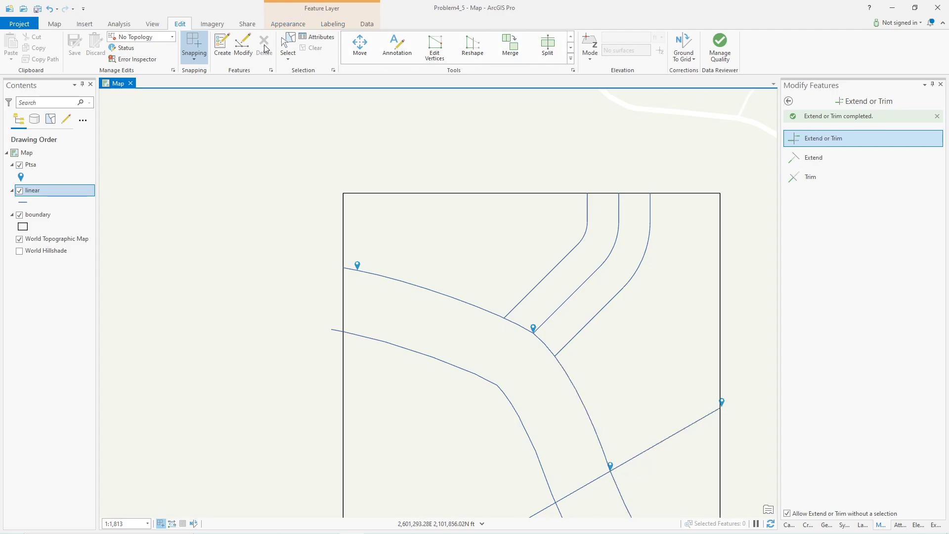
Draw a linear feature from the point where the curved and diagonal lines cross, with direction N45E and distance 200 ft
left_click(223, 49)
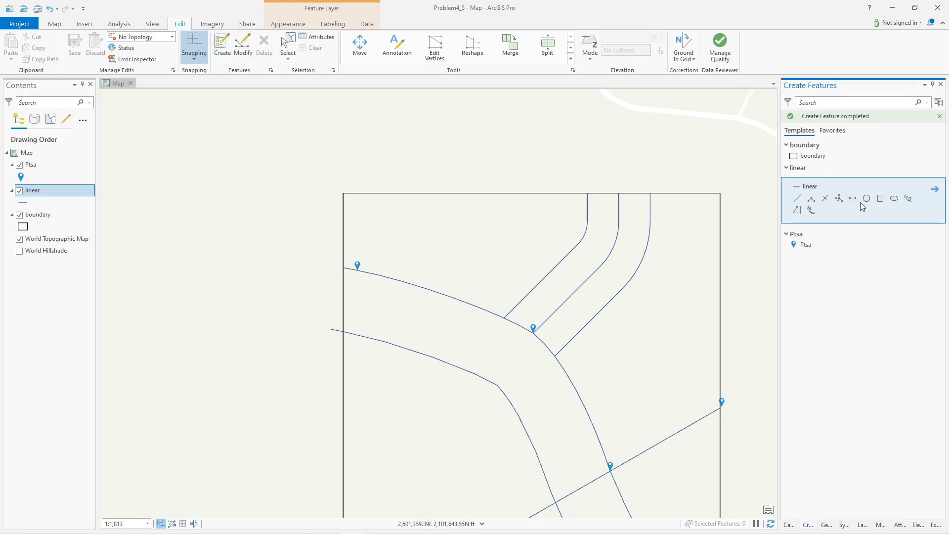
left_click(610, 471)
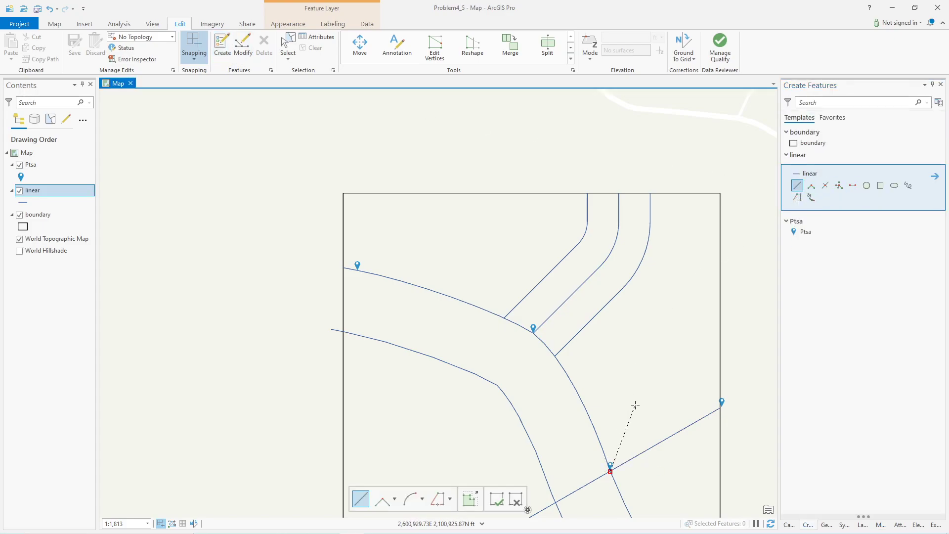
right_click(636, 406)
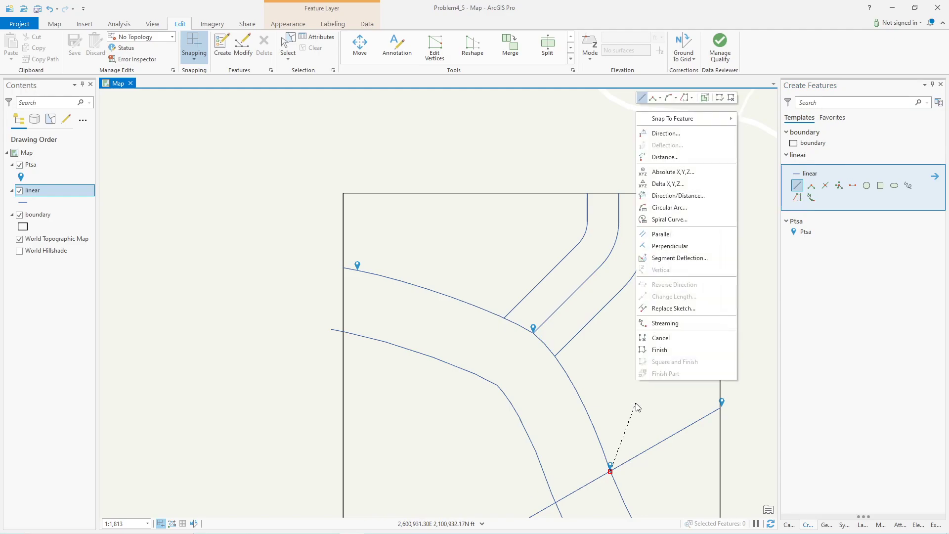
left_click(677, 196)
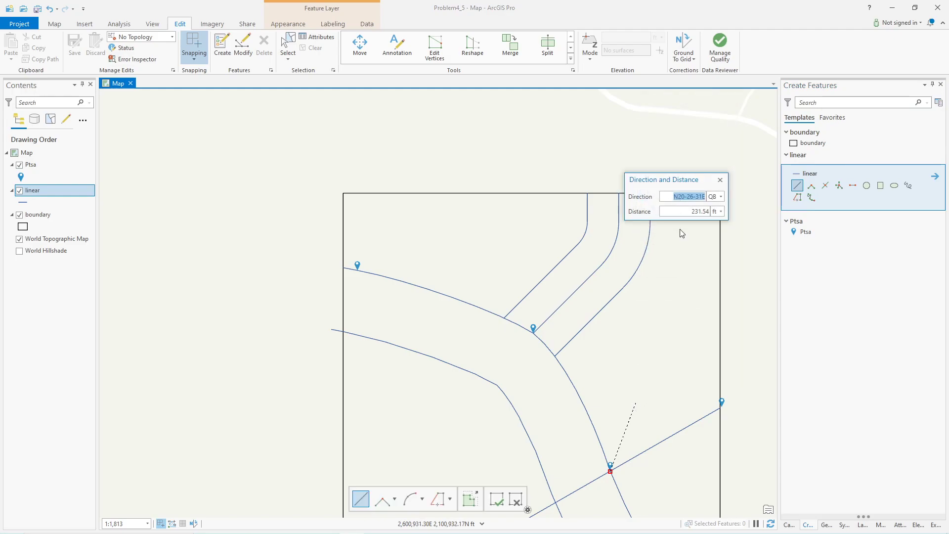
left_click(685, 196)
type("45E")
left_click(693, 211)
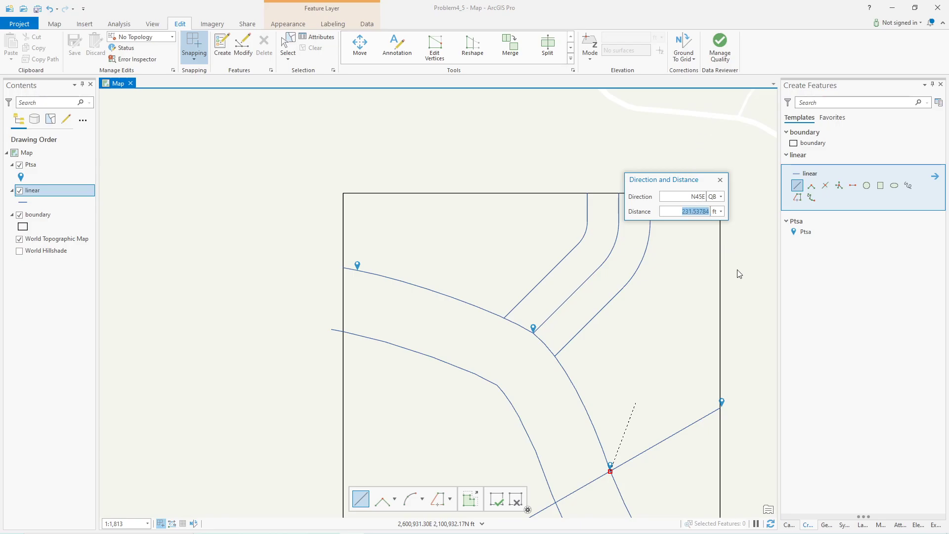
type("200")
key("Return")
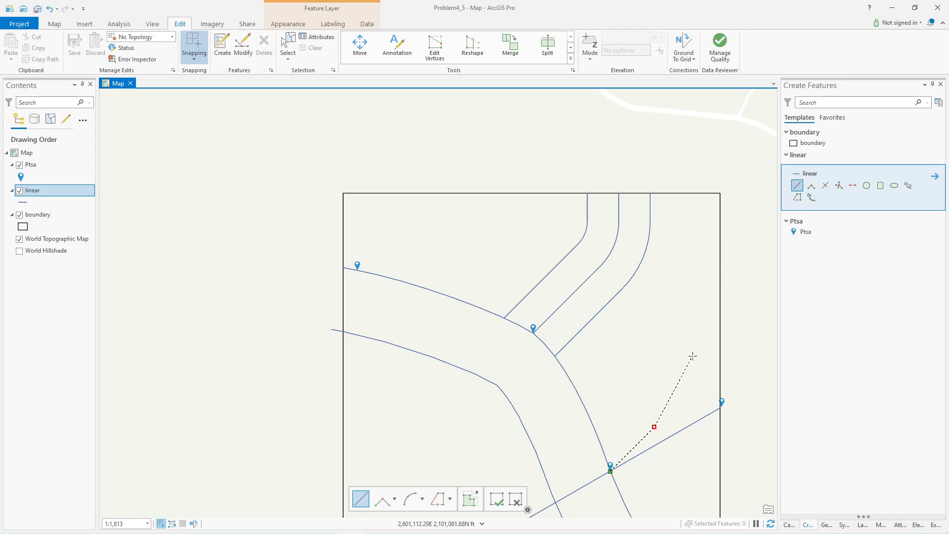
left_click(497, 499)
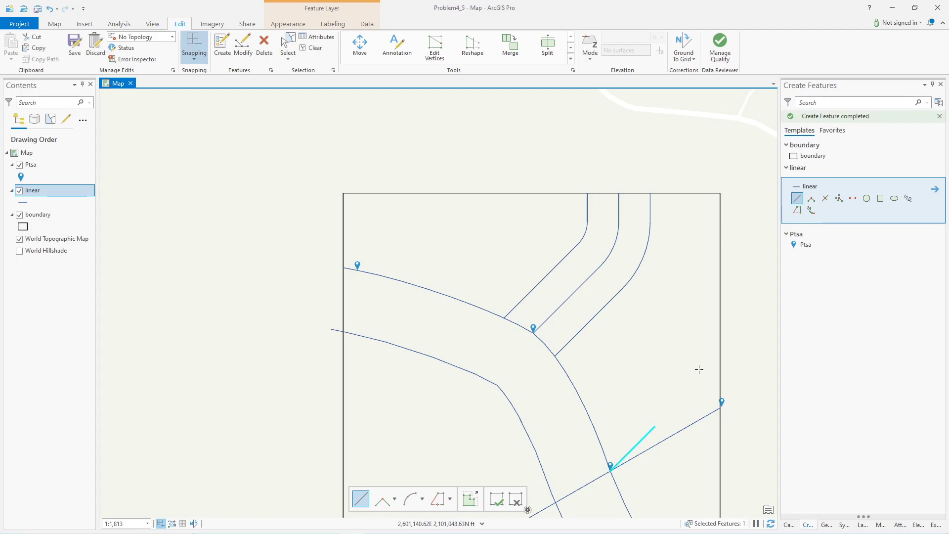
Add a Ptsa point at the free end of the 200 ft N45E line and save all edits
left_click(805, 244)
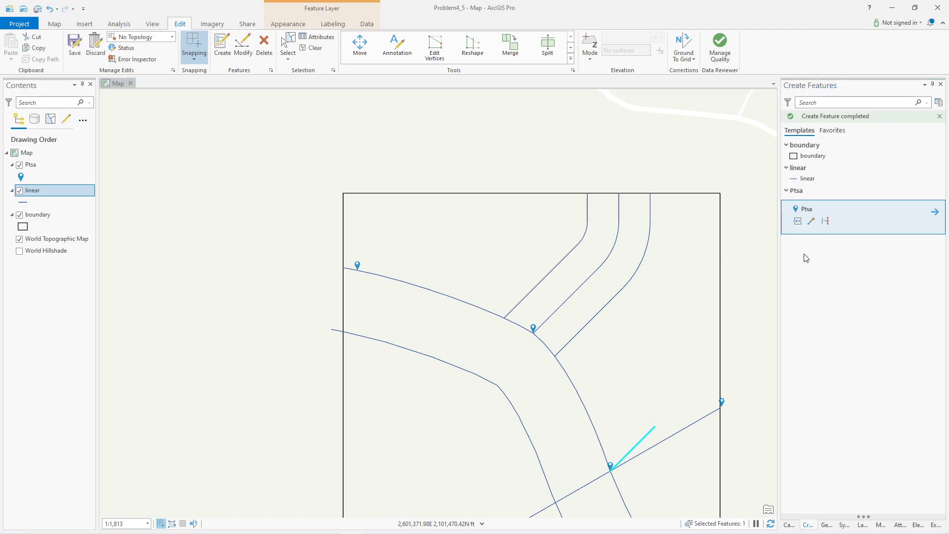
left_click(797, 208)
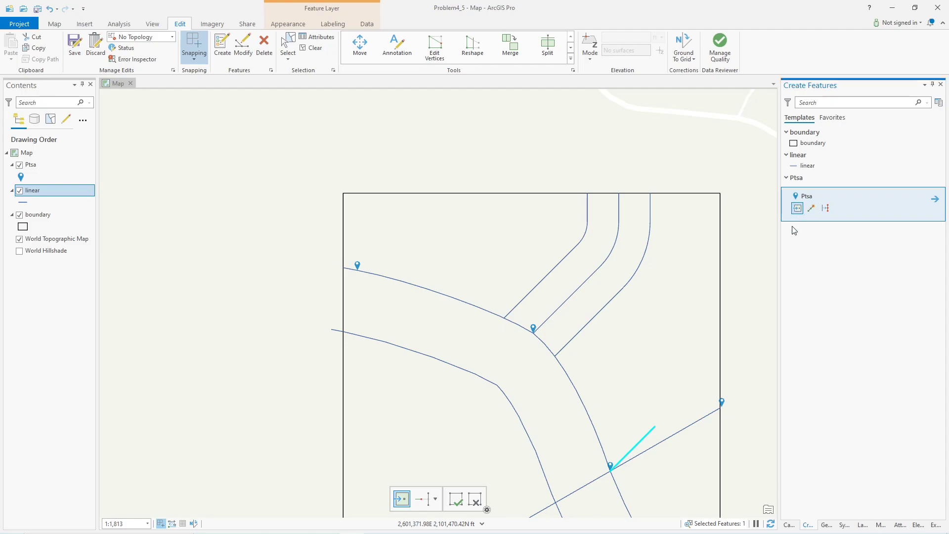
left_click(691, 404)
key("ctrl+z")
left_click(654, 424)
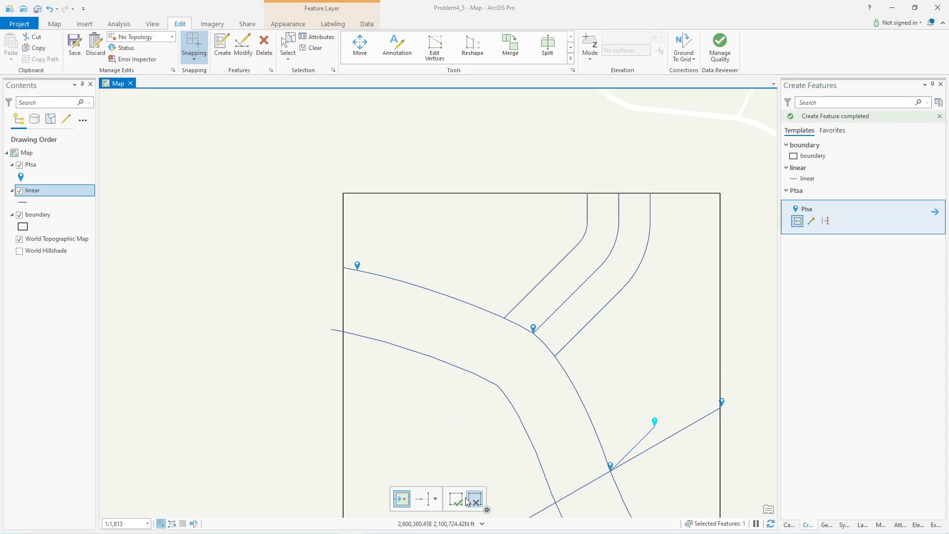
left_click(75, 44)
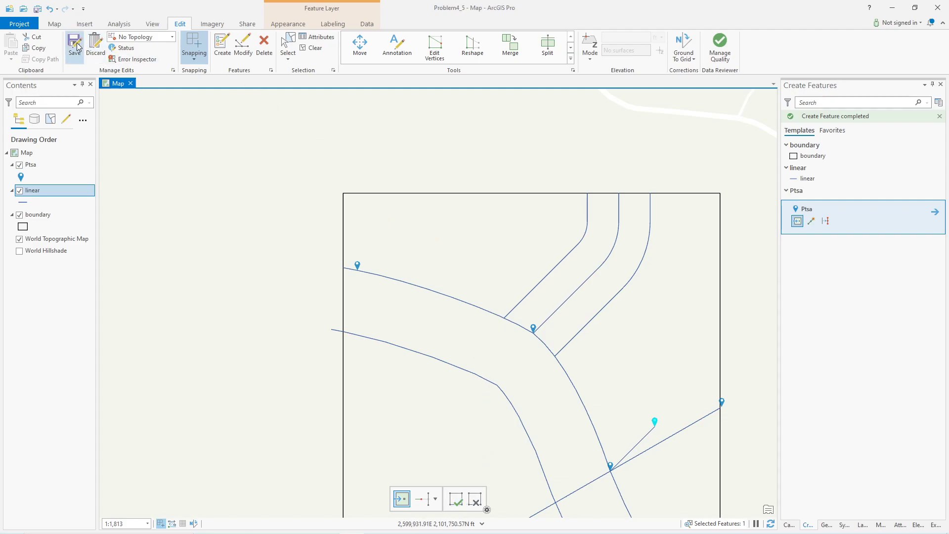
left_click(495, 279)
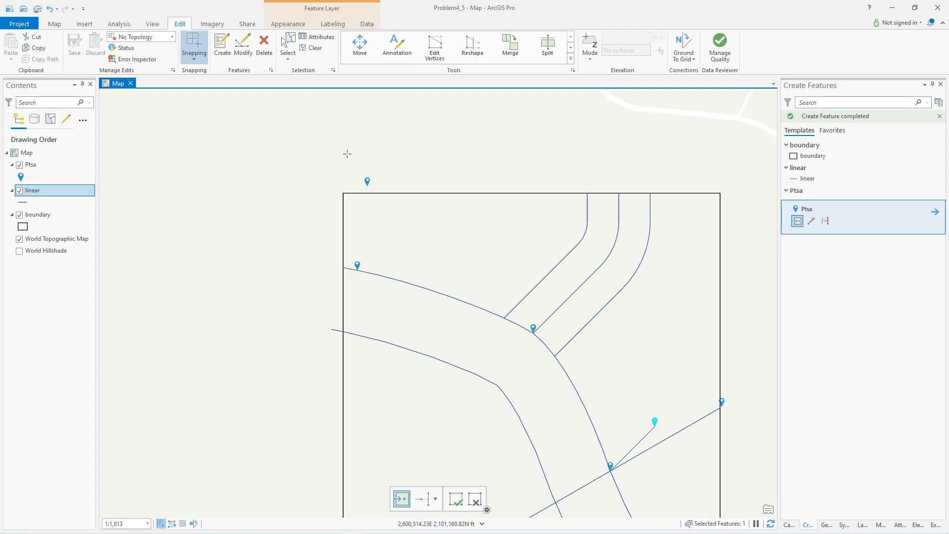
Select and delete the 200 ft N45E construction line, leaving its end point, and clear the selection
left_click(287, 45)
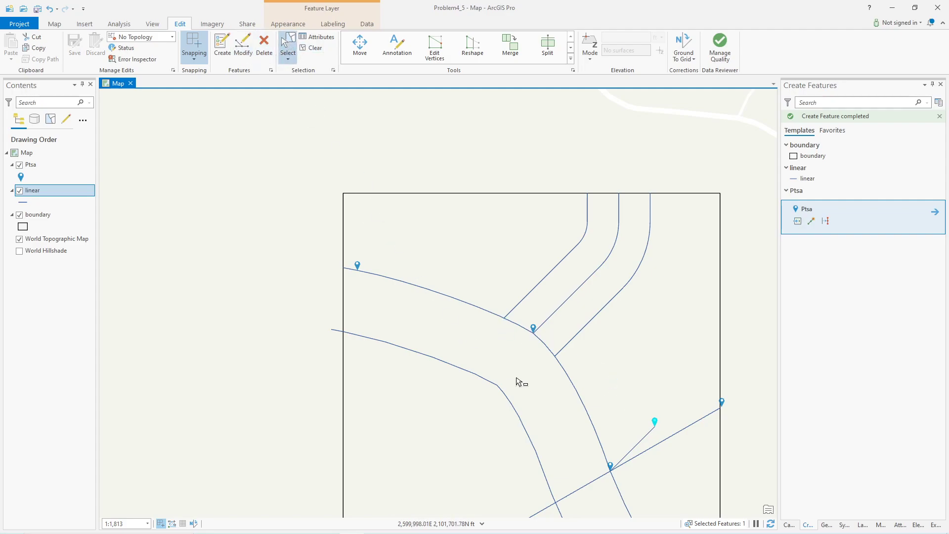
left_click(644, 439)
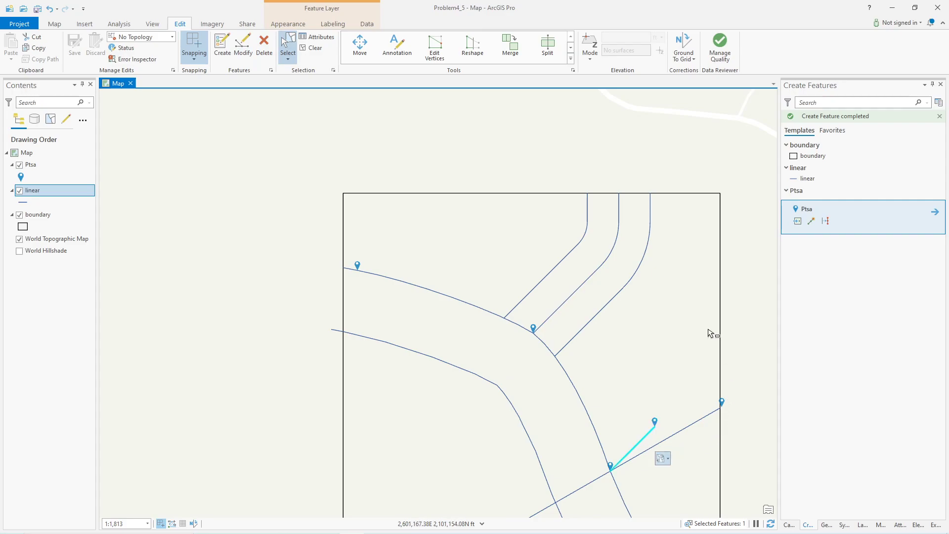
key("Delete")
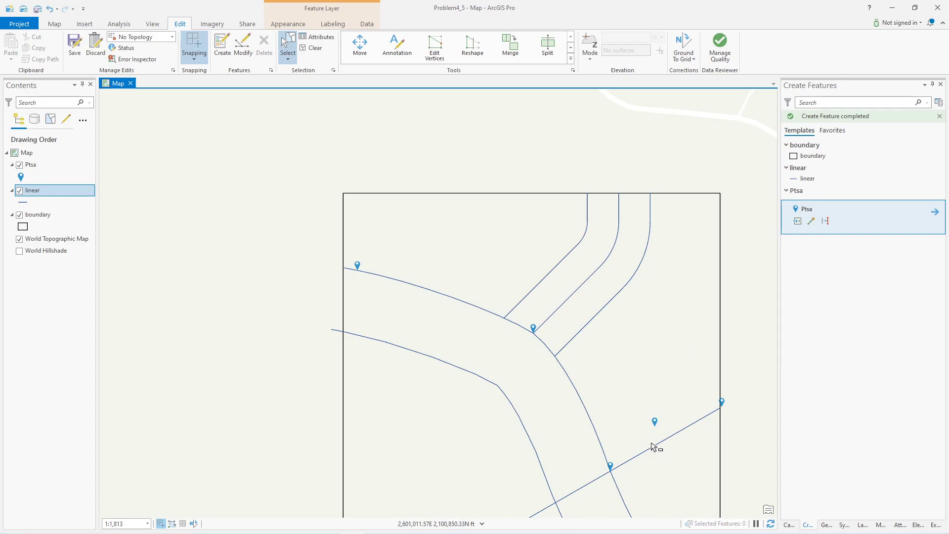
left_click_drag(663, 390, 555, 274)
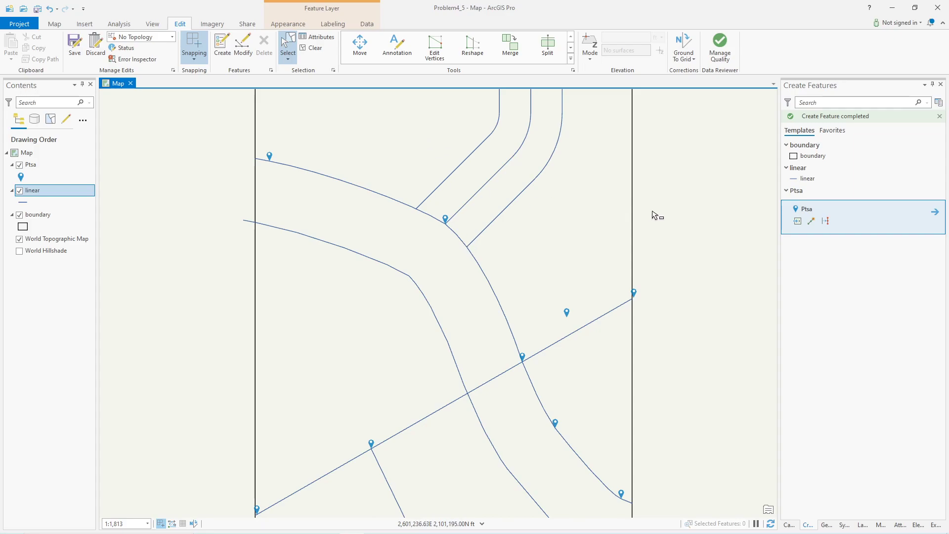
left_click(318, 49)
scroll(689, 241, "down", 2)
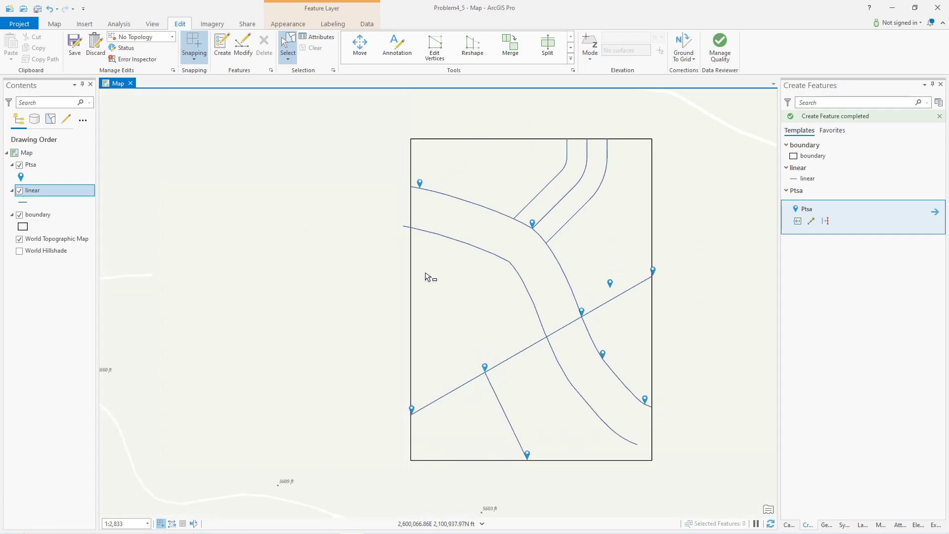
Split the boundary polygon with a V-shaped cut that enters and leaves through its west side
left_click(431, 144)
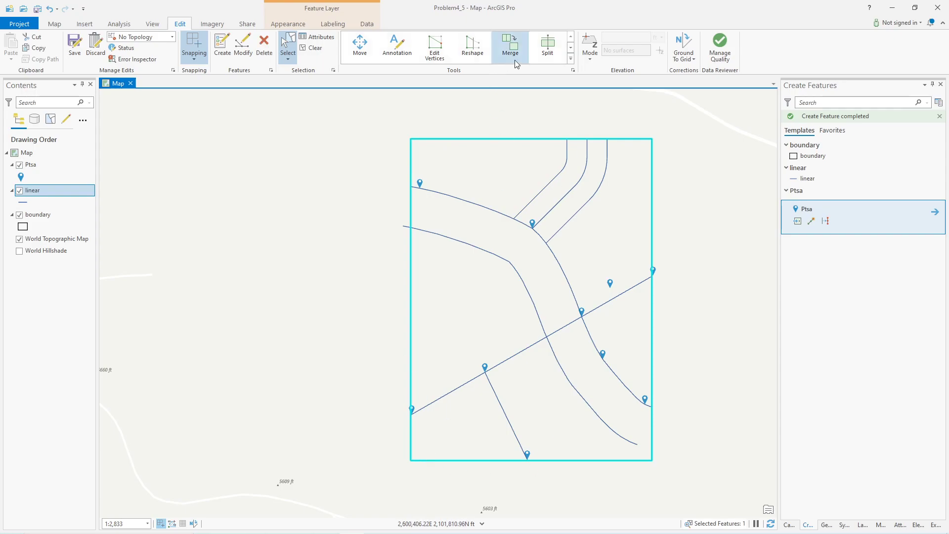
left_click(550, 47)
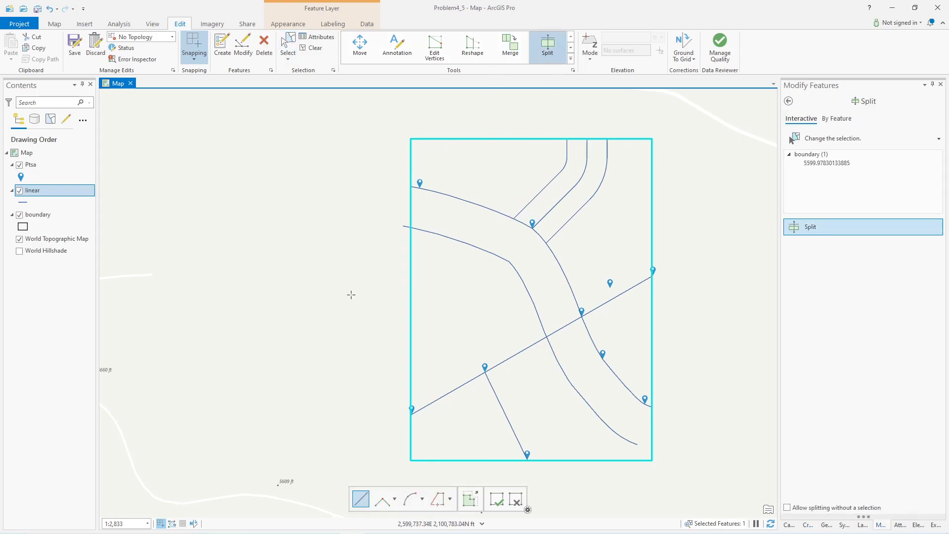
left_click(365, 247)
left_click(479, 294)
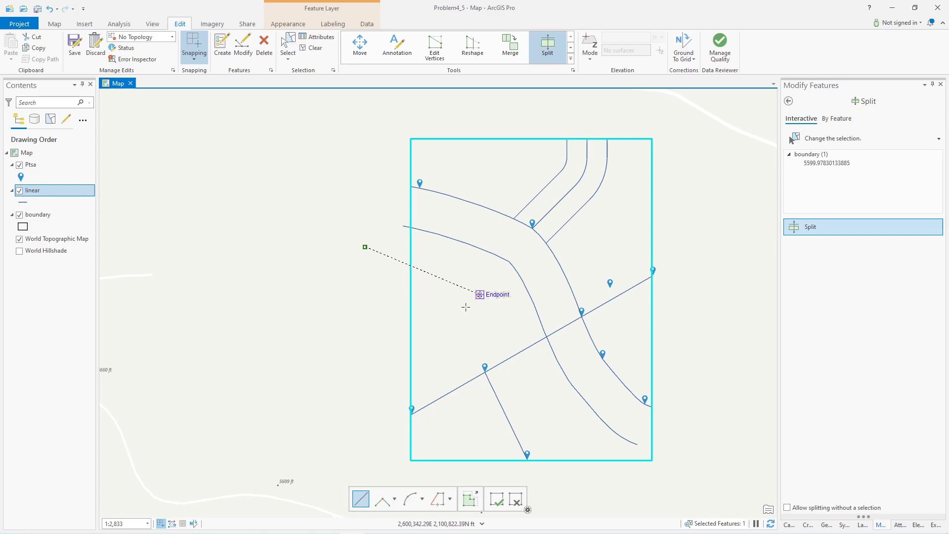
left_click(344, 387)
double_click(300, 316)
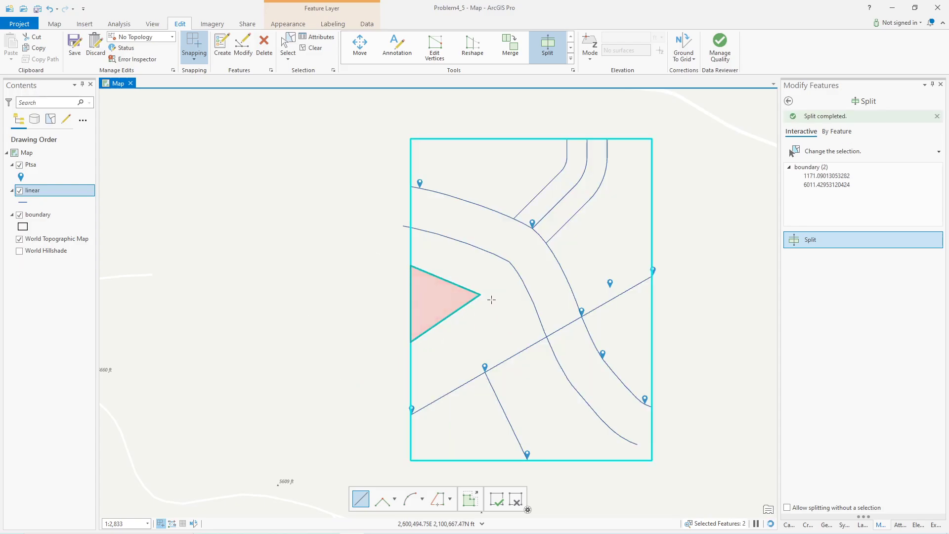
Select the larger boundary piece and the triangular piece in turn, and discard all unsaved edits
left_click(288, 40)
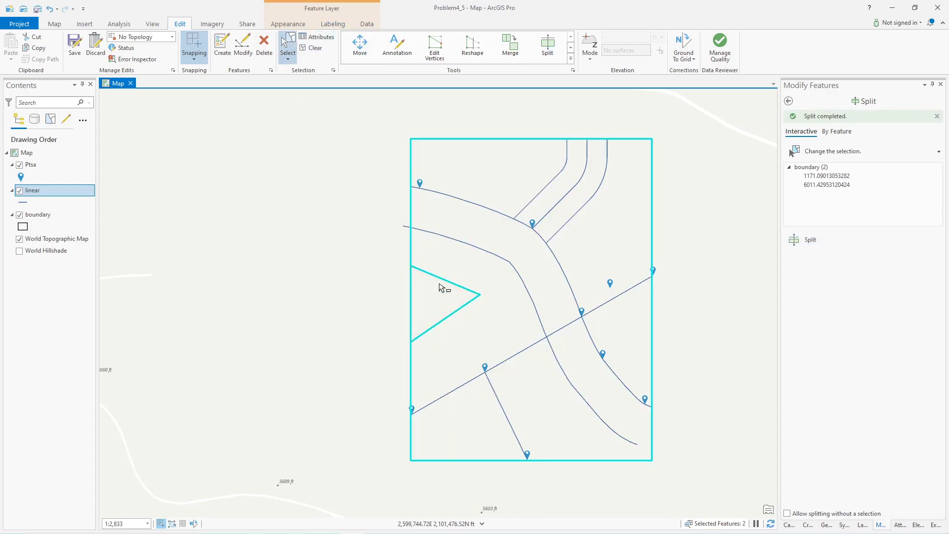
left_click(491, 323)
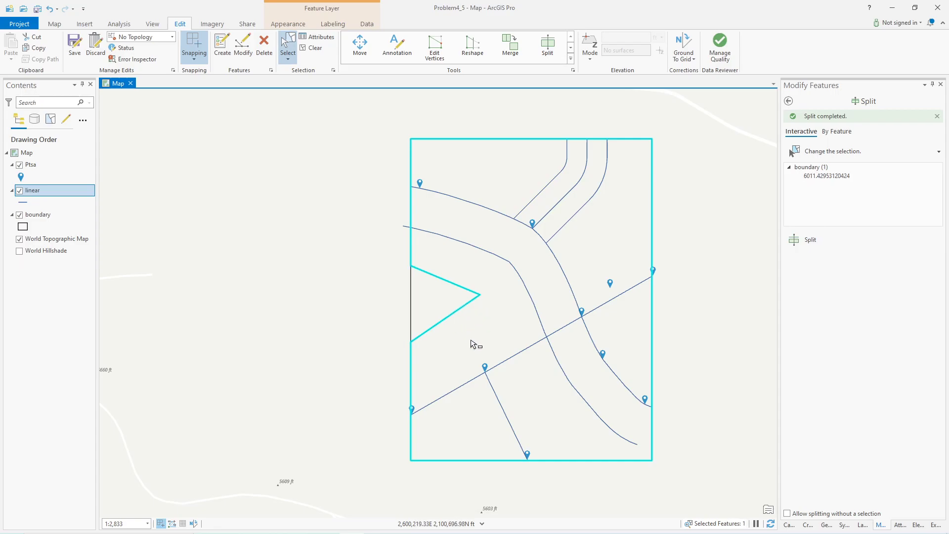
left_click(427, 296)
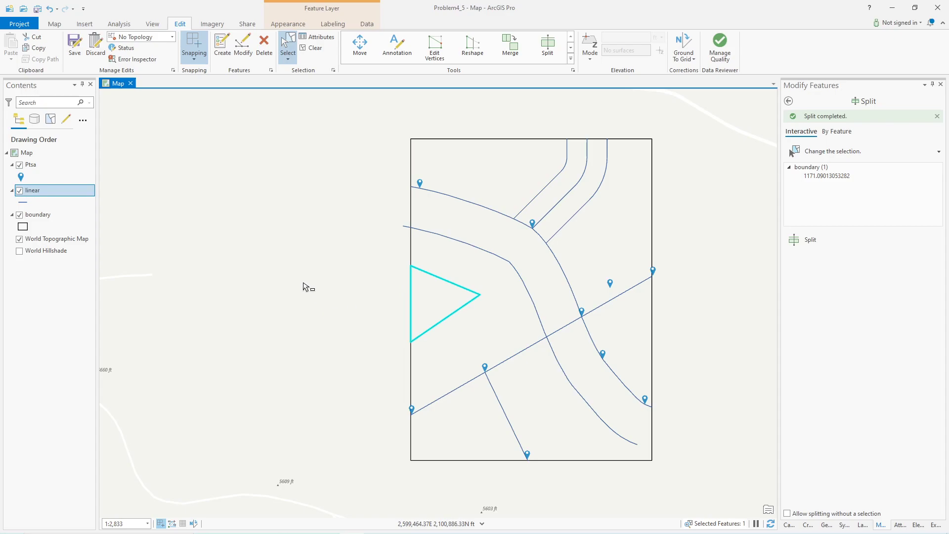
left_click(96, 47)
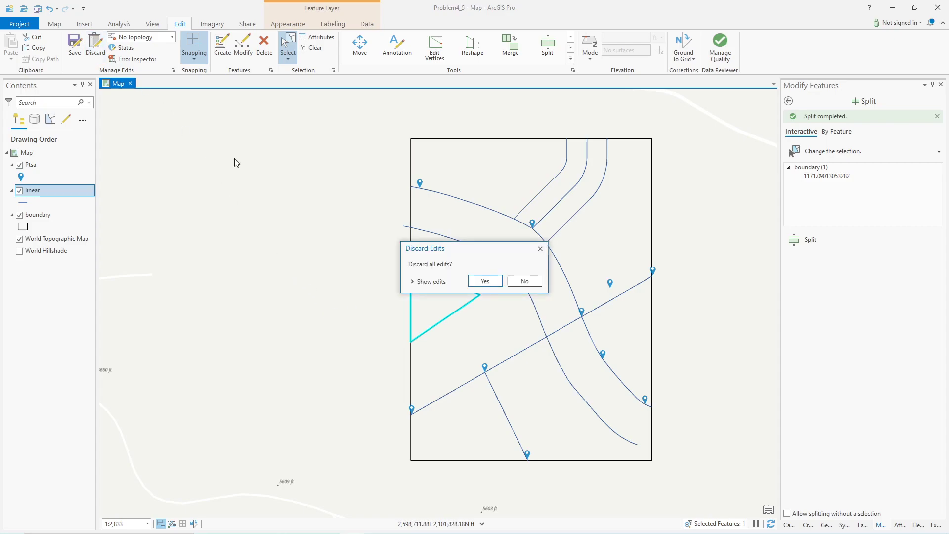
left_click(492, 280)
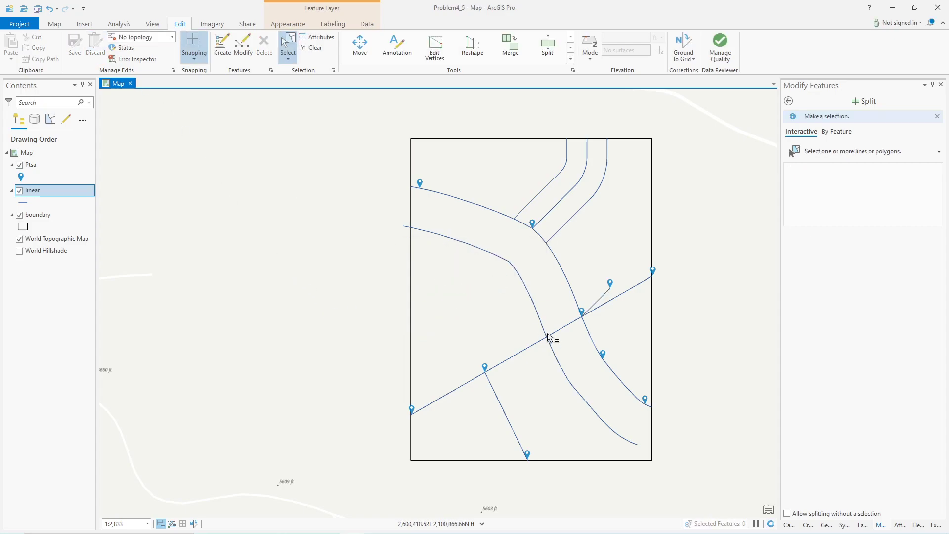
Delete the 200 ft N45E construction line and save all edits
left_click(601, 298)
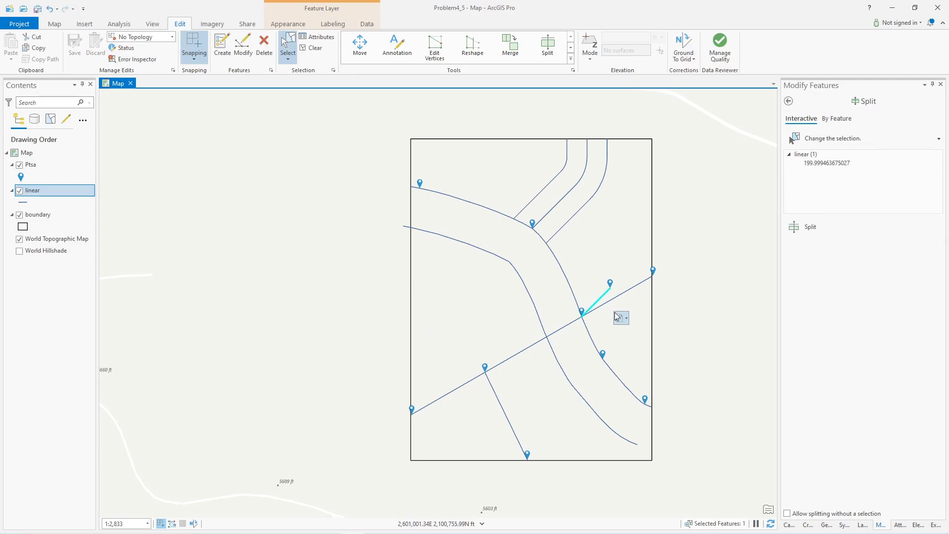
key("Delete")
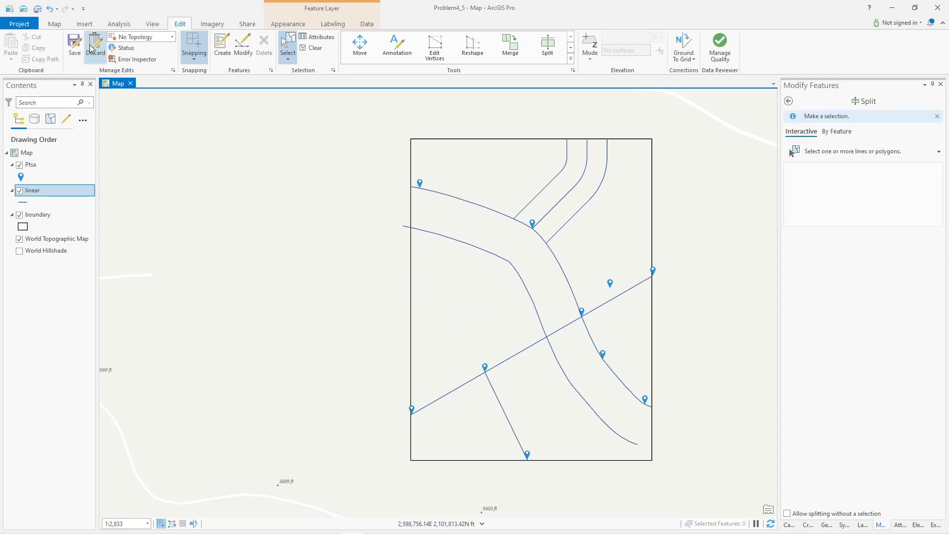
left_click(75, 44)
left_click(484, 281)
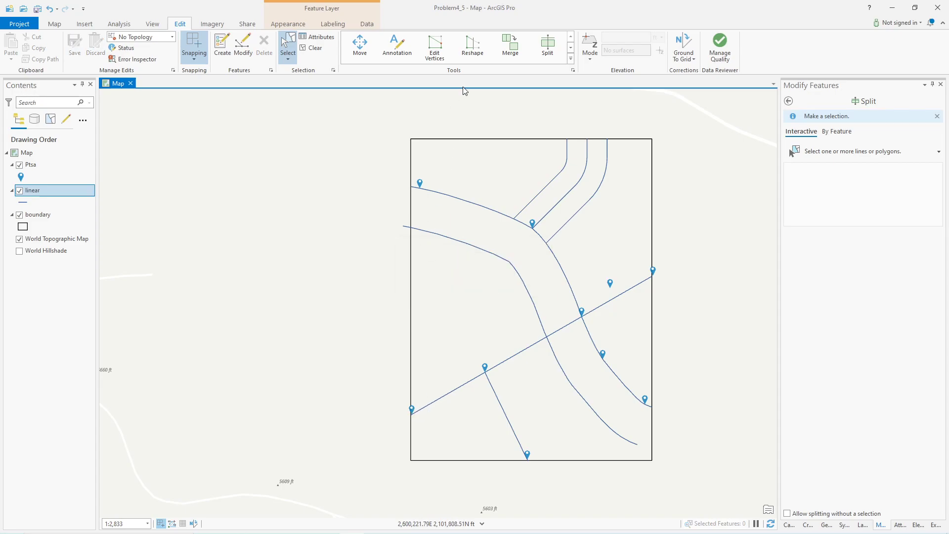
Select the boundary polygon and split off its southwest parcel along the southwest corner, the south-side point and the two linear features meeting inside
left_click(473, 140)
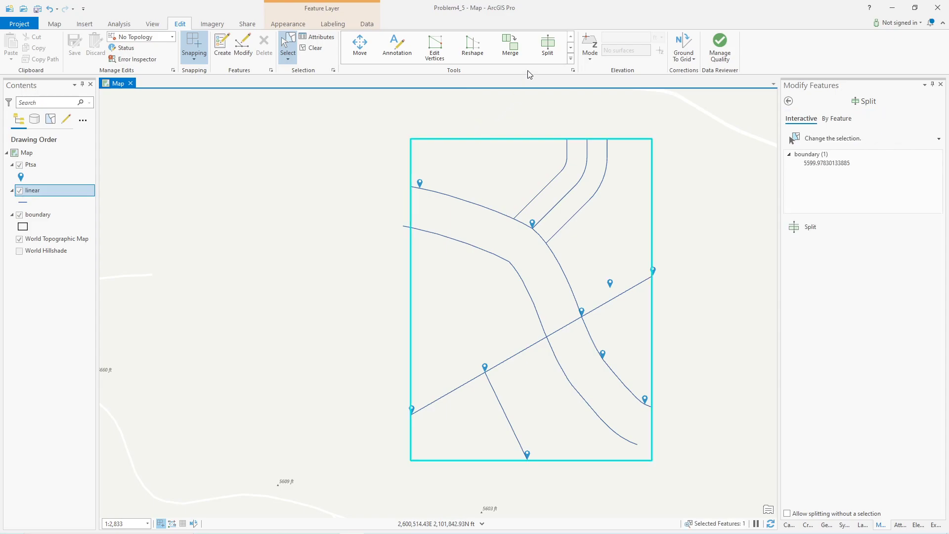
left_click(547, 45)
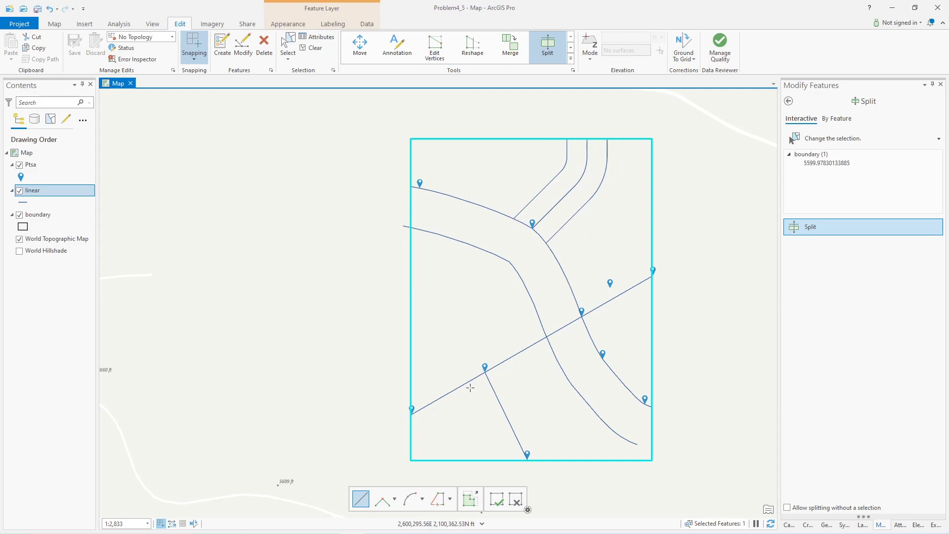
left_click(411, 459)
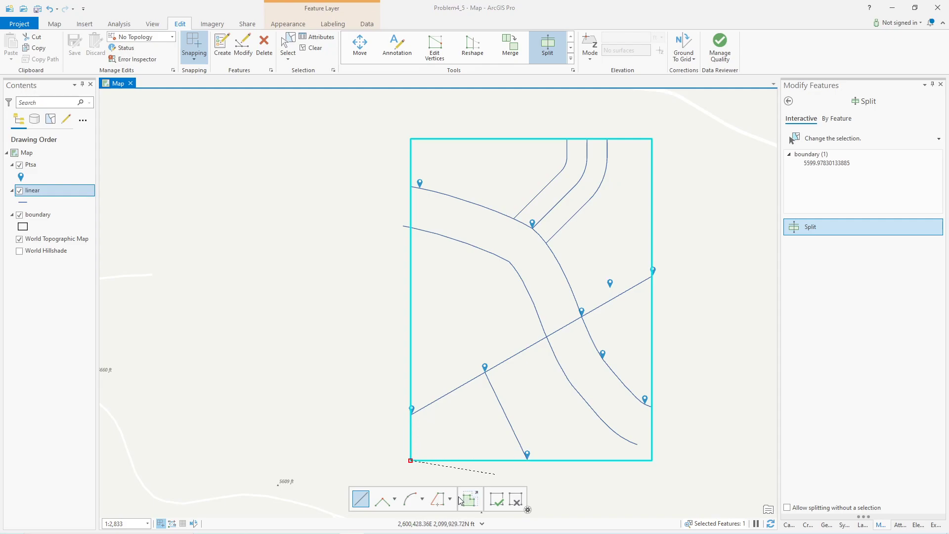
left_click(527, 460)
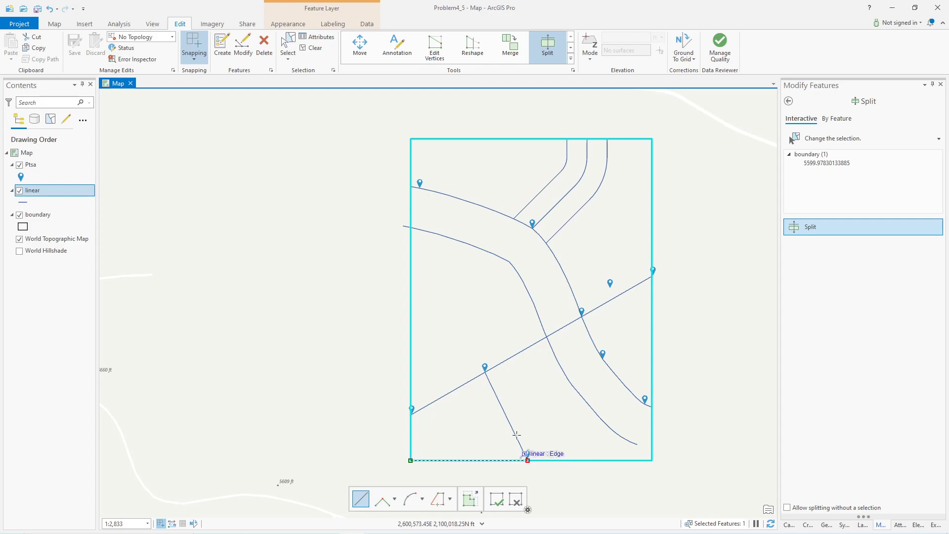
left_click(484, 371)
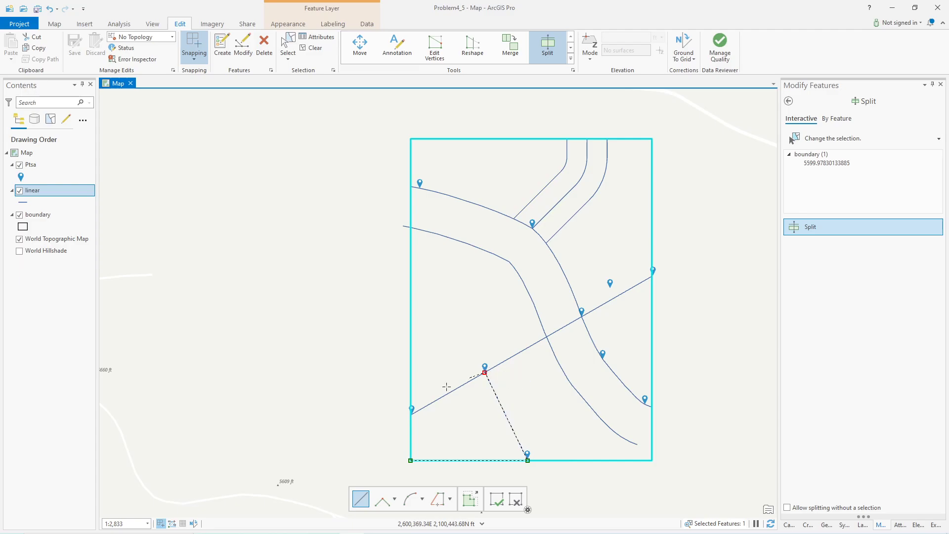
left_click(410, 414)
right_click(351, 406)
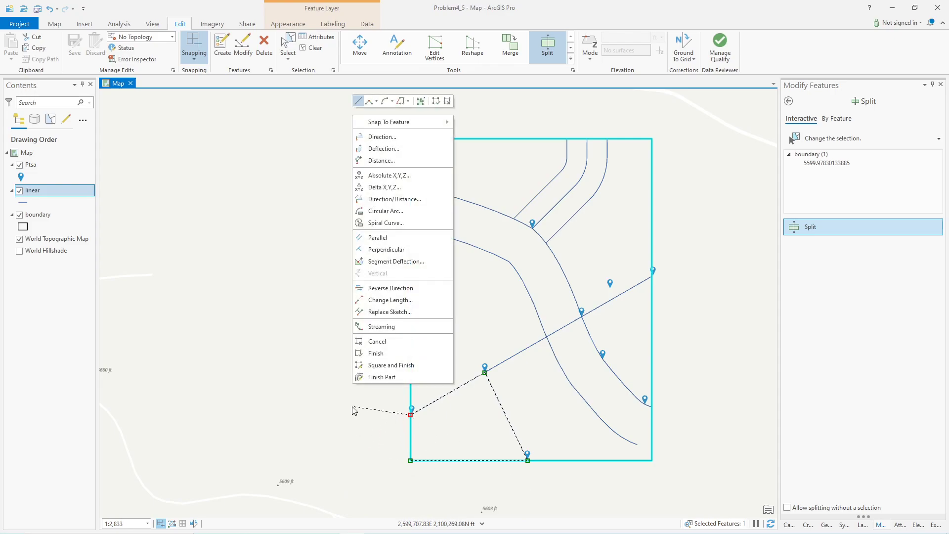
left_click(372, 353)
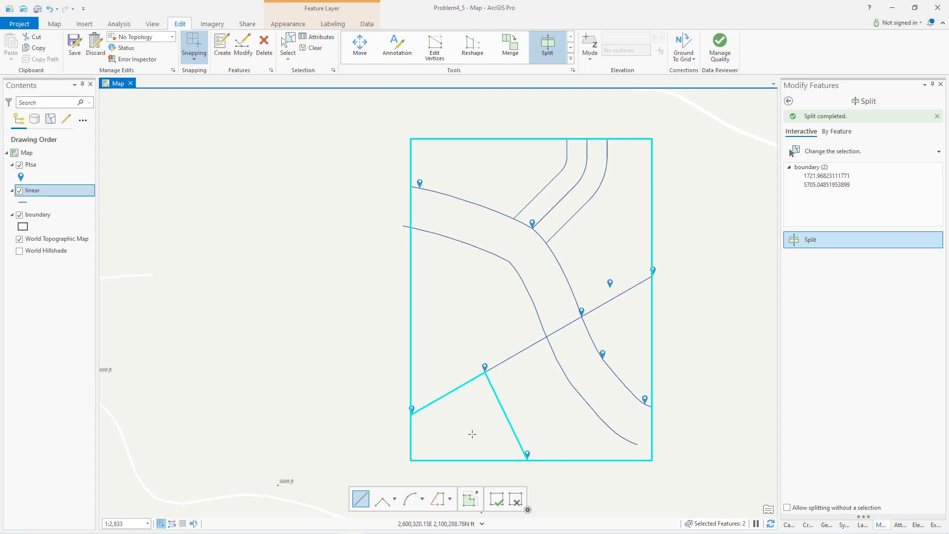
Open the boundary layer's attribute table, dock it alongside the map to examine the split polygons' areas, and return to the map
left_click(45, 215)
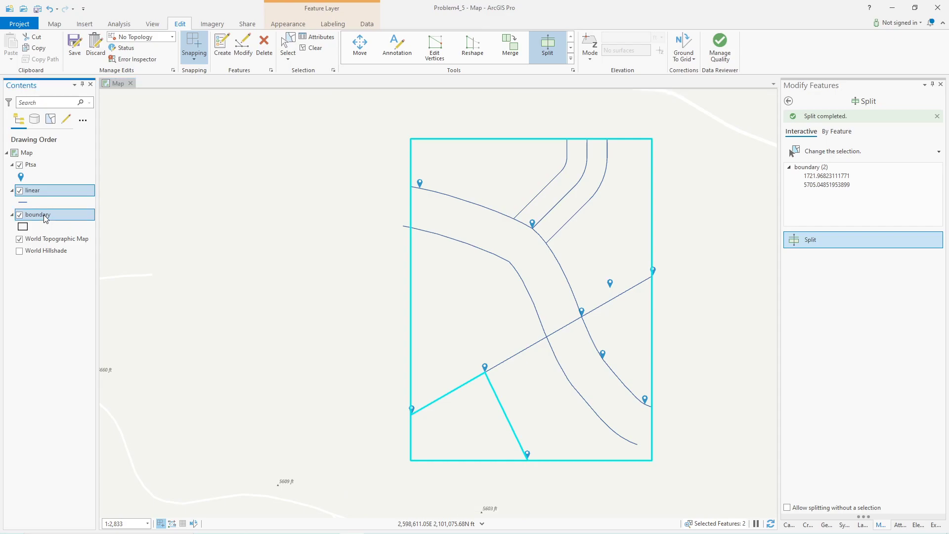
key("ctrl+t")
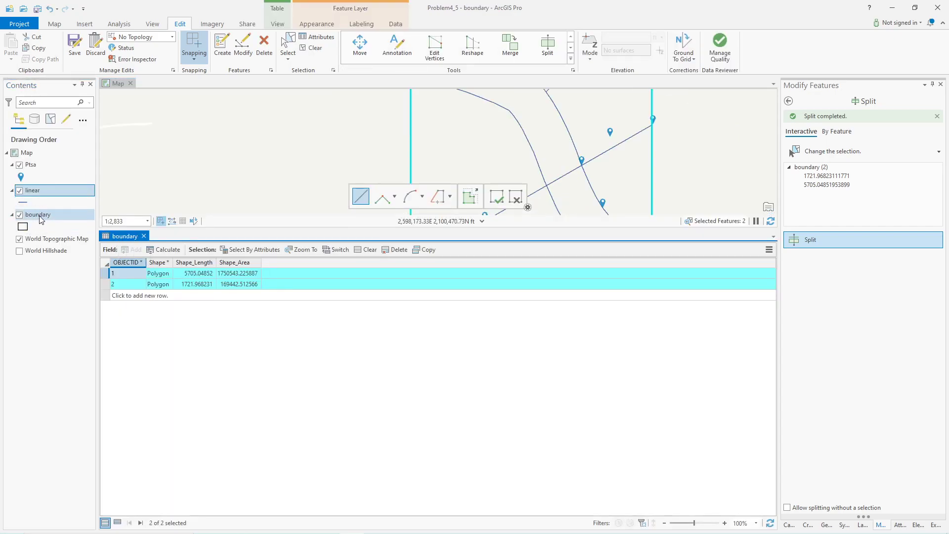
left_click_drag(124, 237, 172, 85)
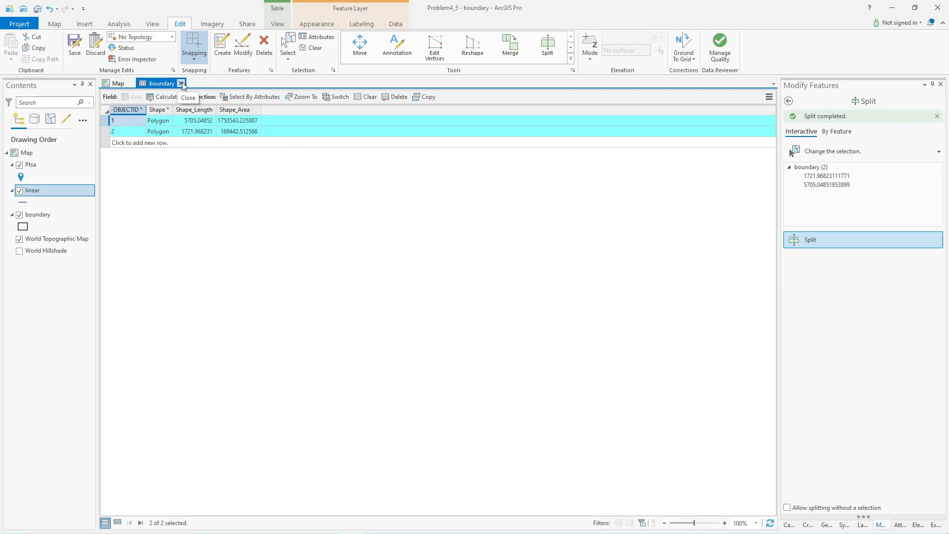
left_click(118, 83)
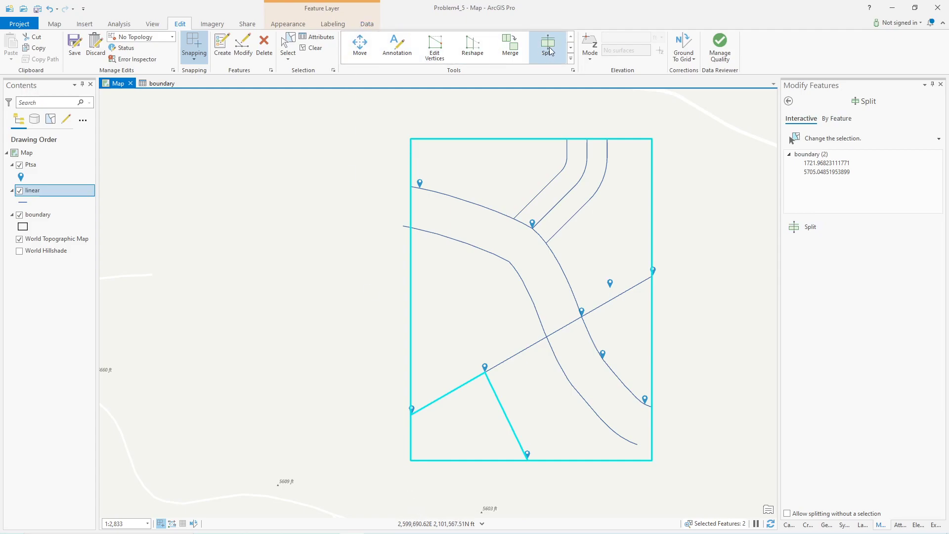
Try to split both boundary pieces by tracing the diagonal line from the west side and the inner curved line back to the west side
left_click(813, 231)
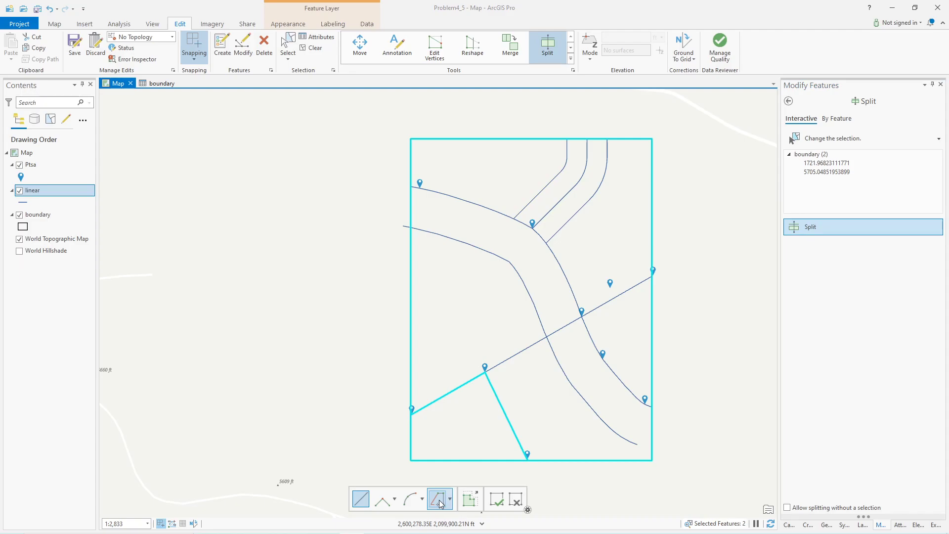
left_click(437, 499)
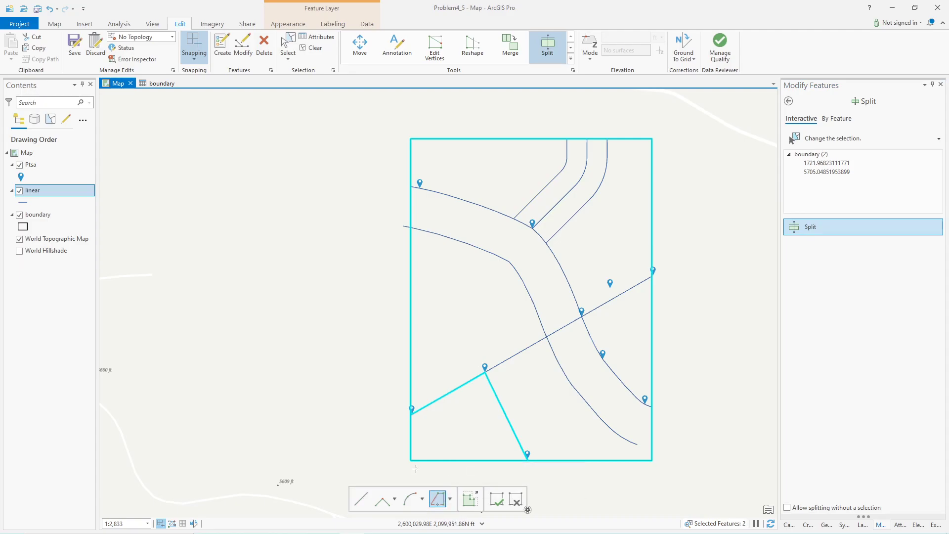
left_click(410, 414)
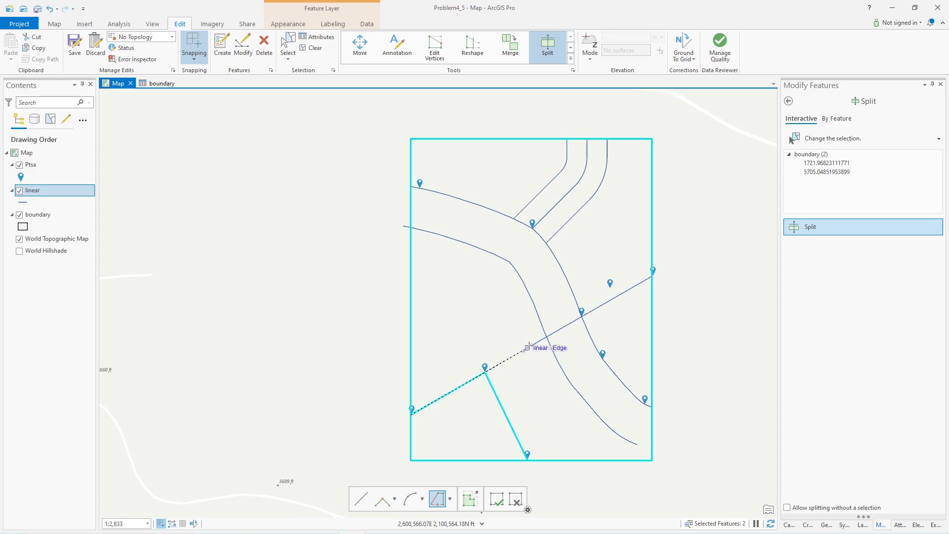
left_click(544, 335)
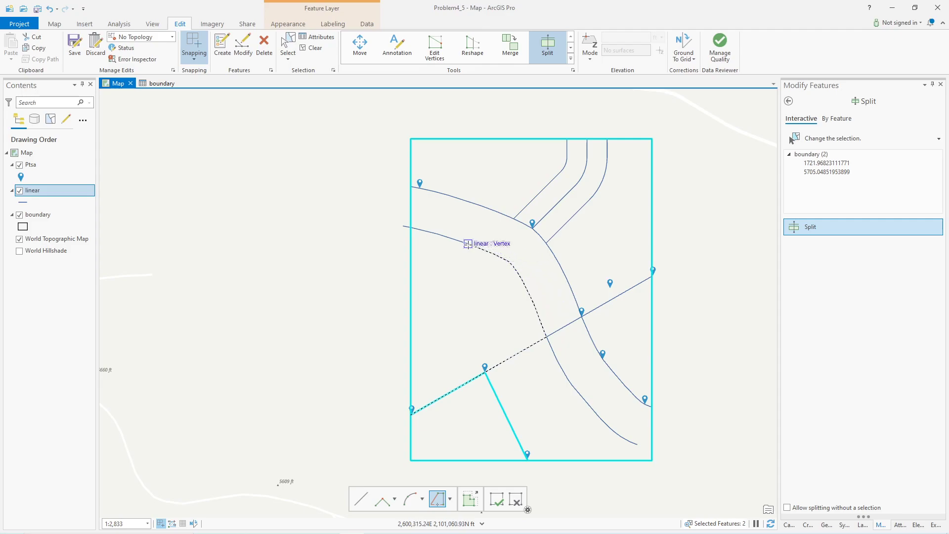
left_click(411, 226)
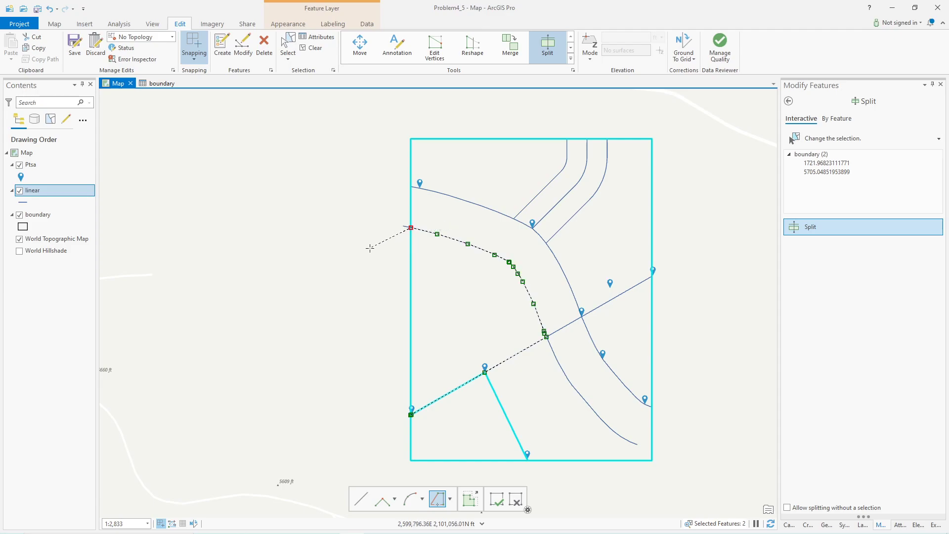
key("F2")
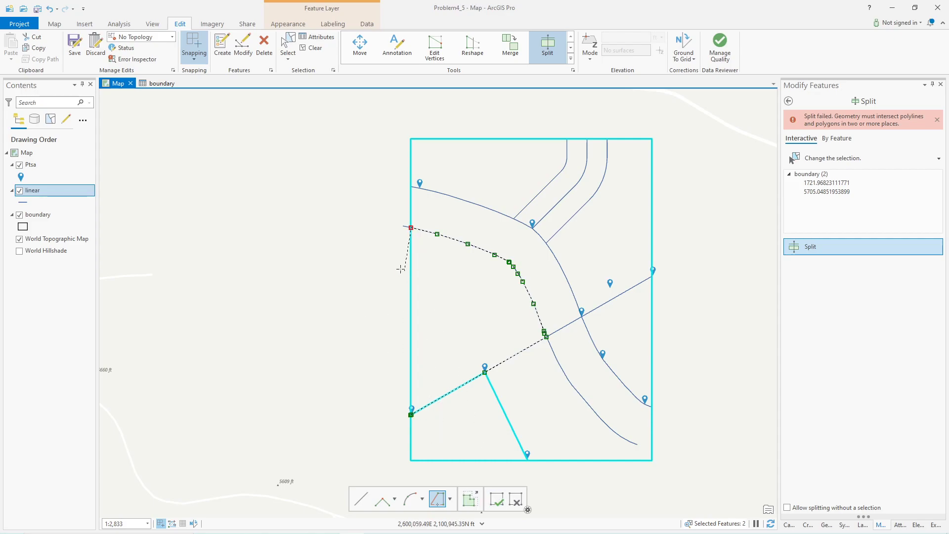
Leave the split sketch and select only the larger remaining boundary piece
left_click(288, 45)
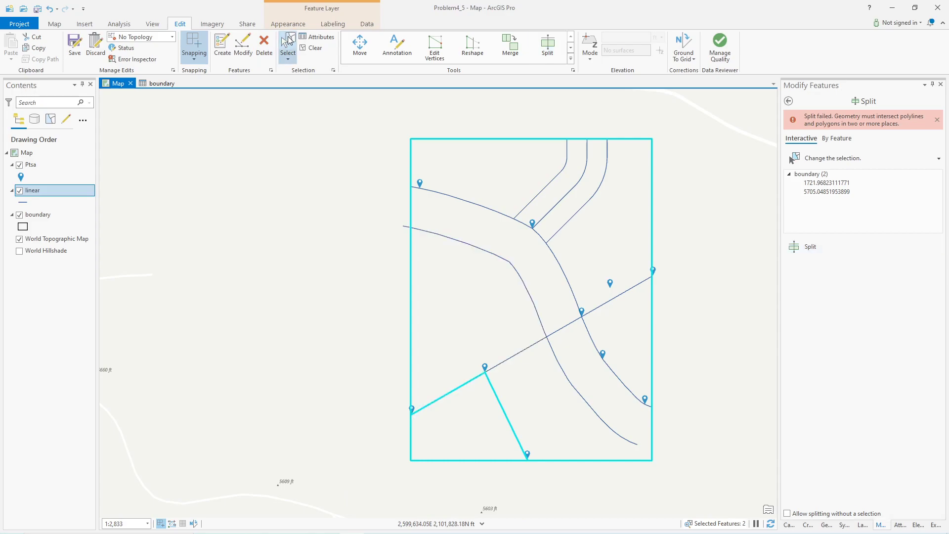
left_click(465, 288)
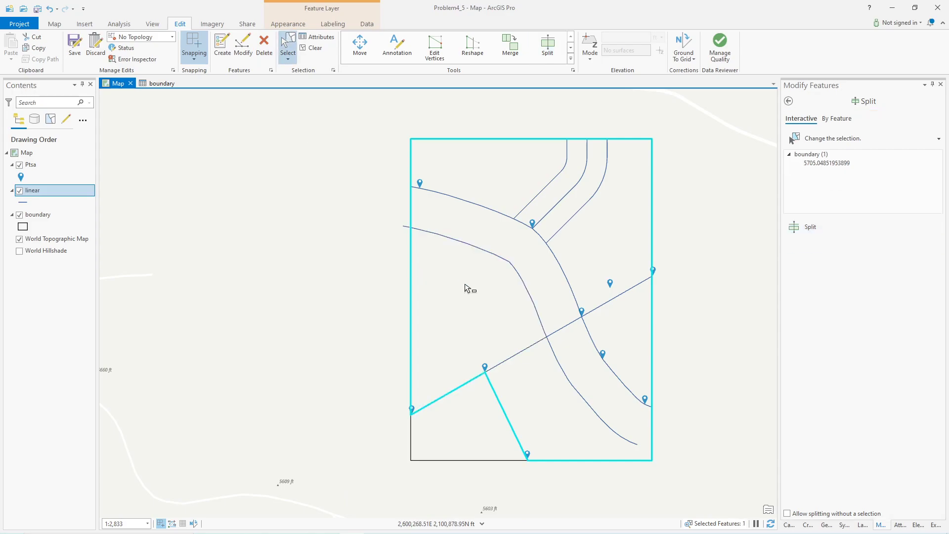
left_click(365, 291)
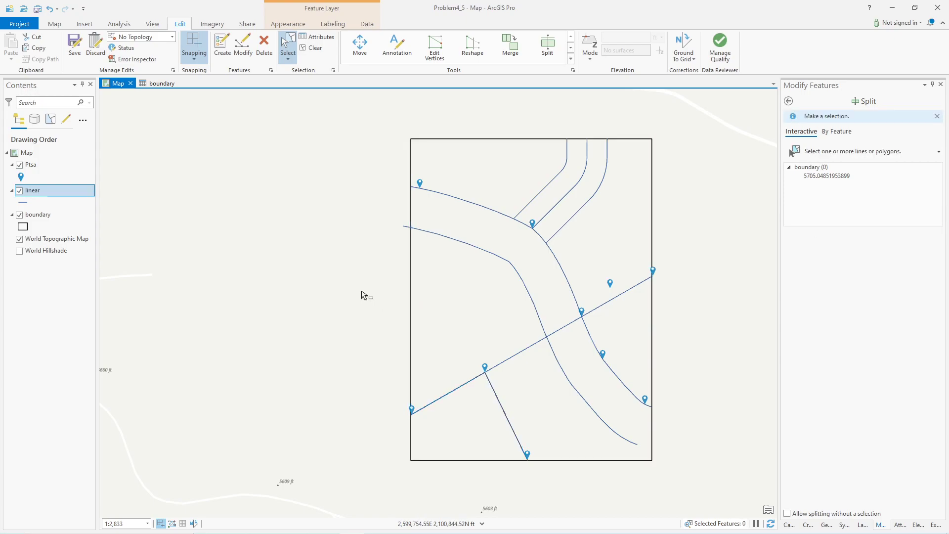
left_click(430, 263)
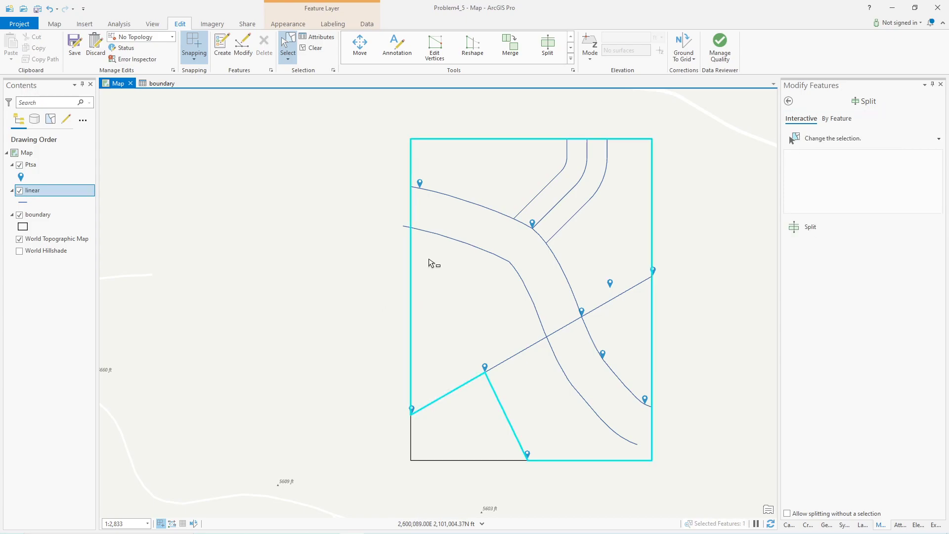
Try to split the larger boundary piece with a traced path starting and ending exactly on its west side, and discard the sketch
left_click(806, 228)
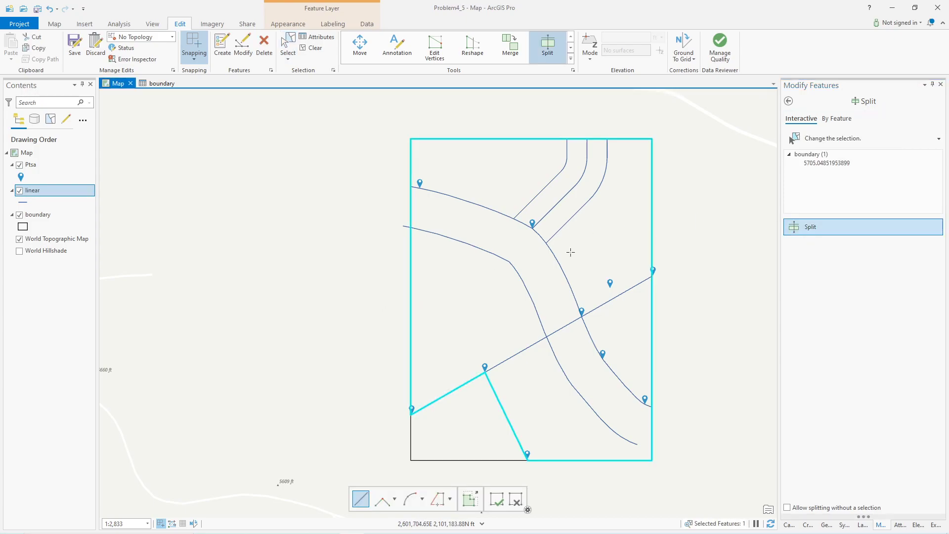
left_click(410, 415)
left_click(444, 498)
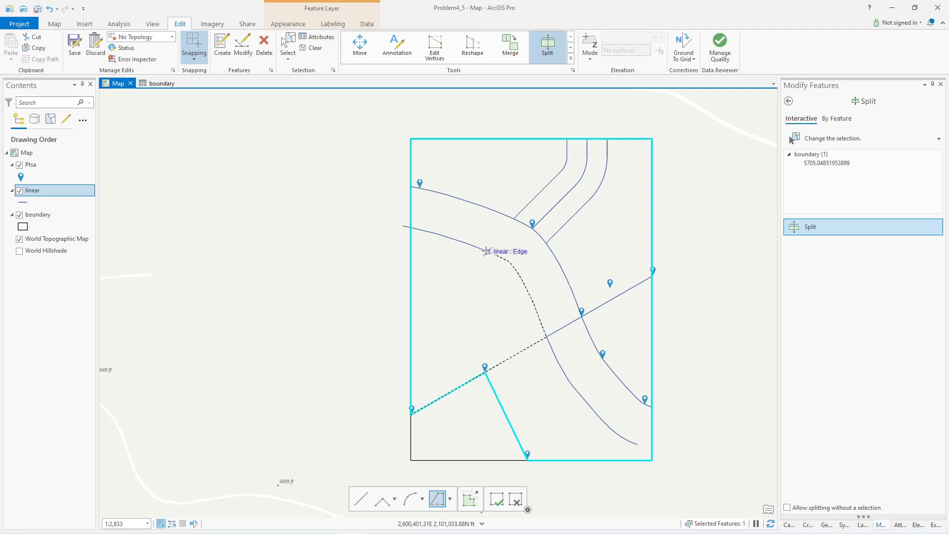
left_click(413, 227)
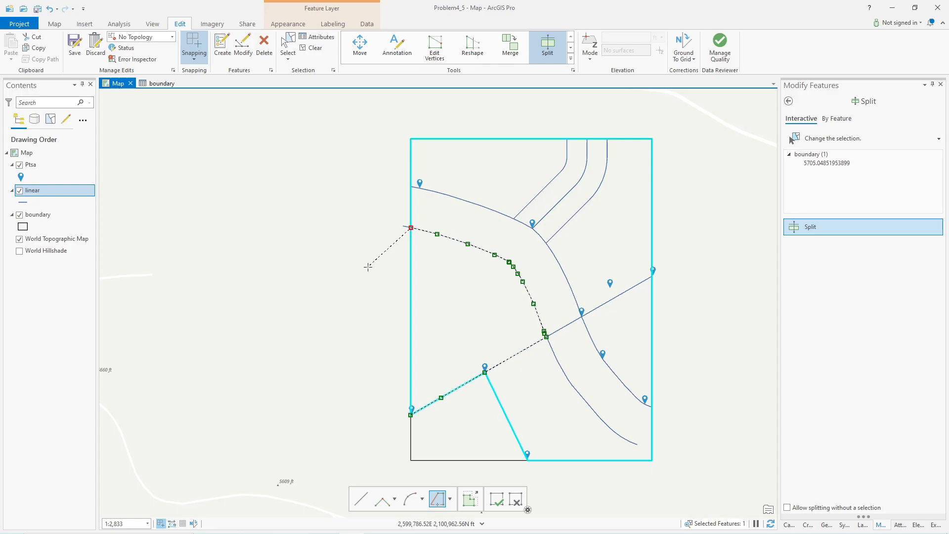
key("F2")
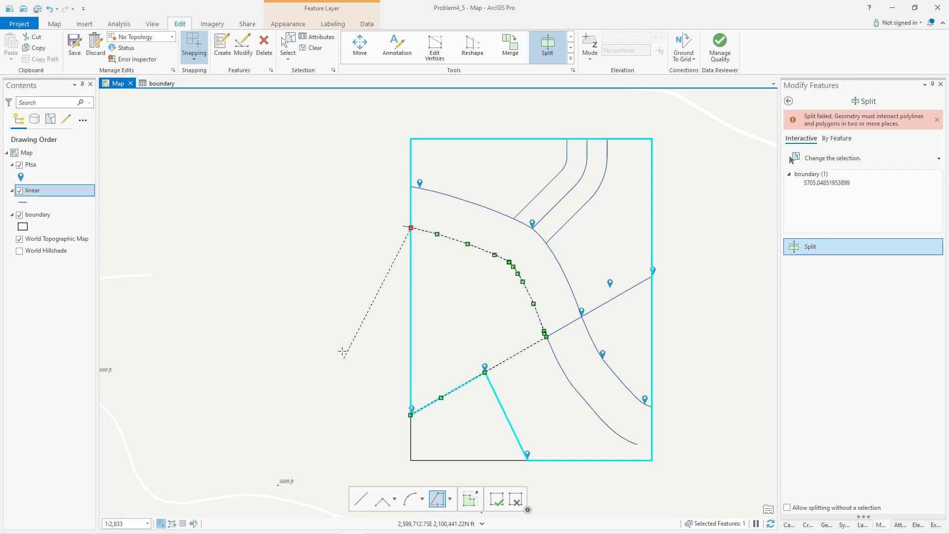
key("F2")
key("F2")
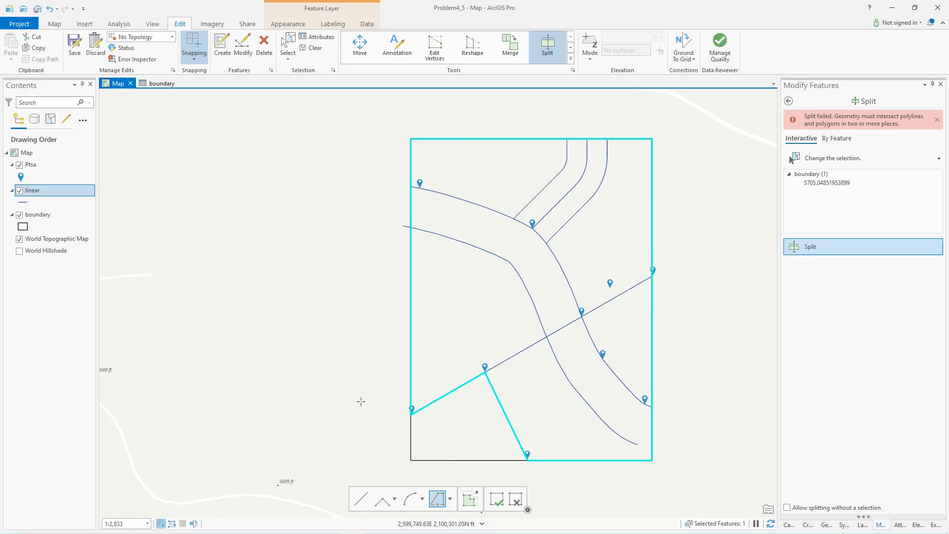
Start a split line outside the west boundary, run it to the southwest parcel's northwest corner, and begin tracing the diagonal line northeast
left_click(360, 498)
left_click(328, 380)
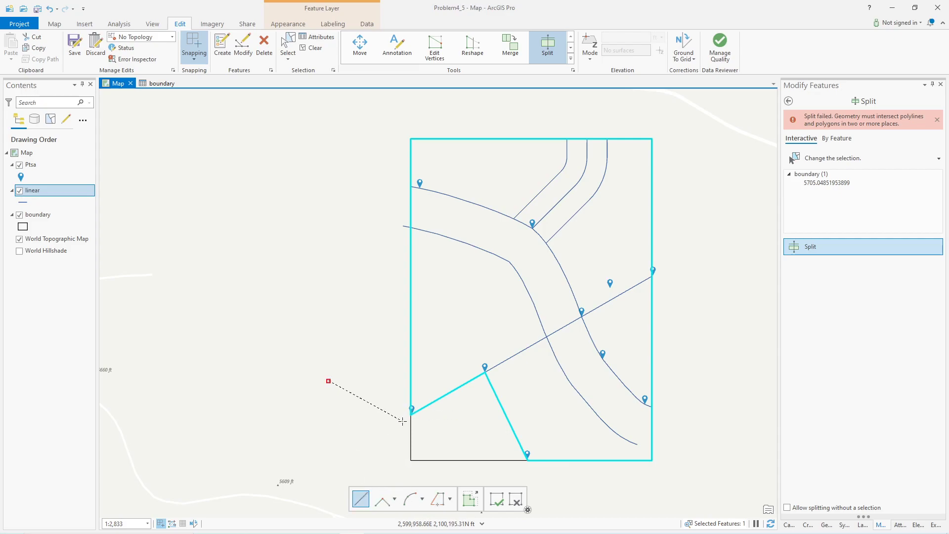
scroll(413, 411, "up", 5)
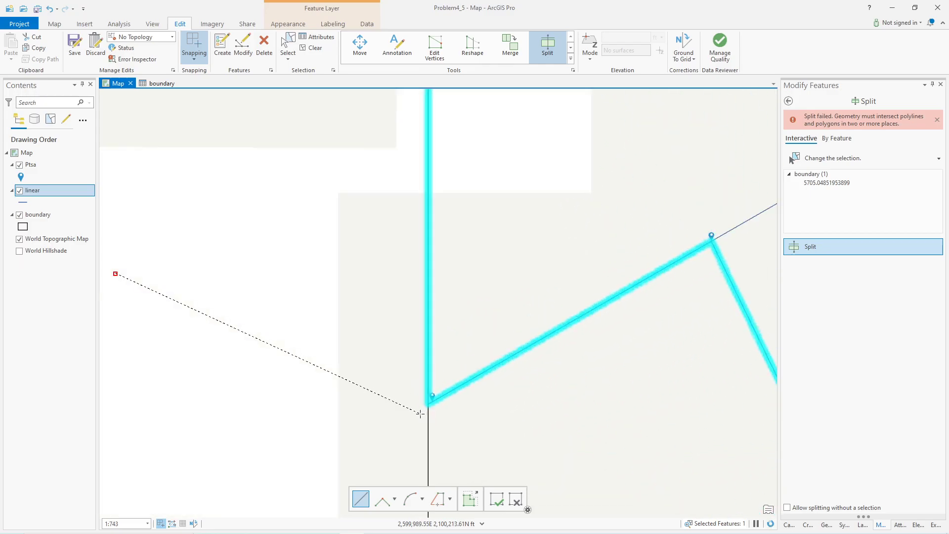
left_click(428, 404)
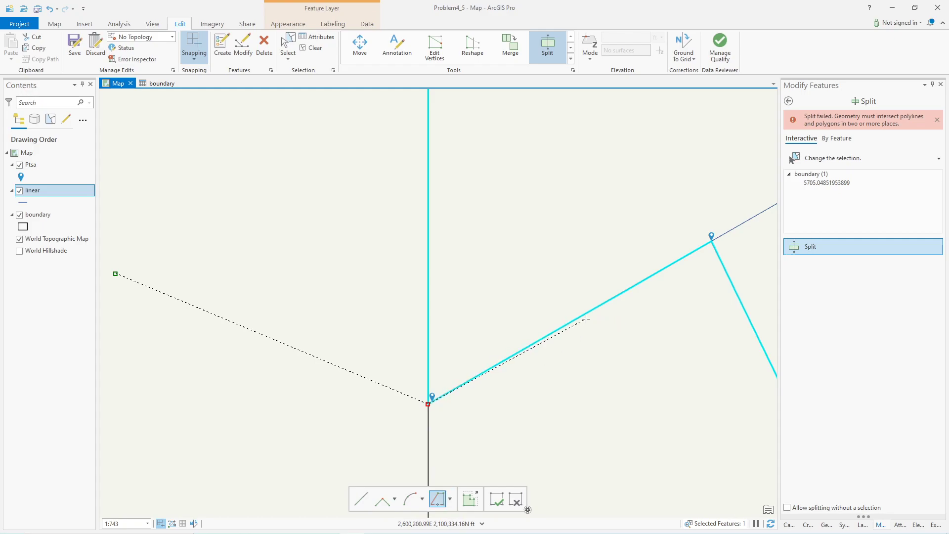
scroll(585, 319, "down", 3)
scroll(599, 311, "up", 2)
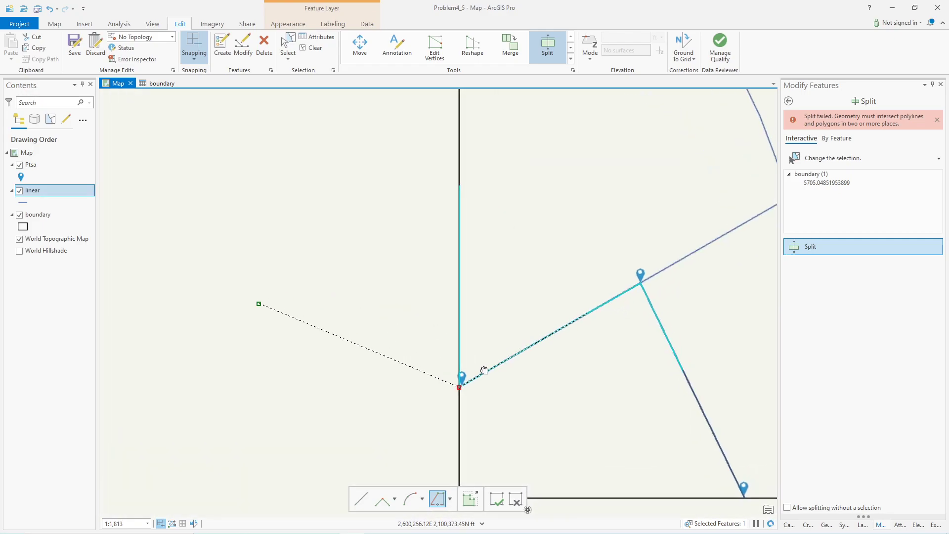
Split the boundary polygon by tracing the diagonal line and the lower curved line past the polygon's west edge
mouse_move(581, 314)
left_mouse_down()
mouse_move(475, 378)
mouse_move(446, 409)
left_mouse_up()
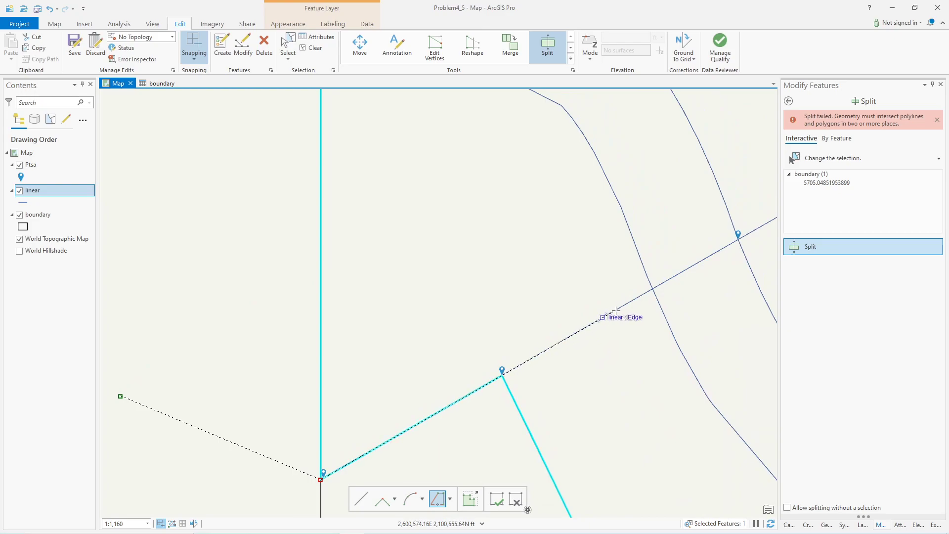
left_click(652, 287)
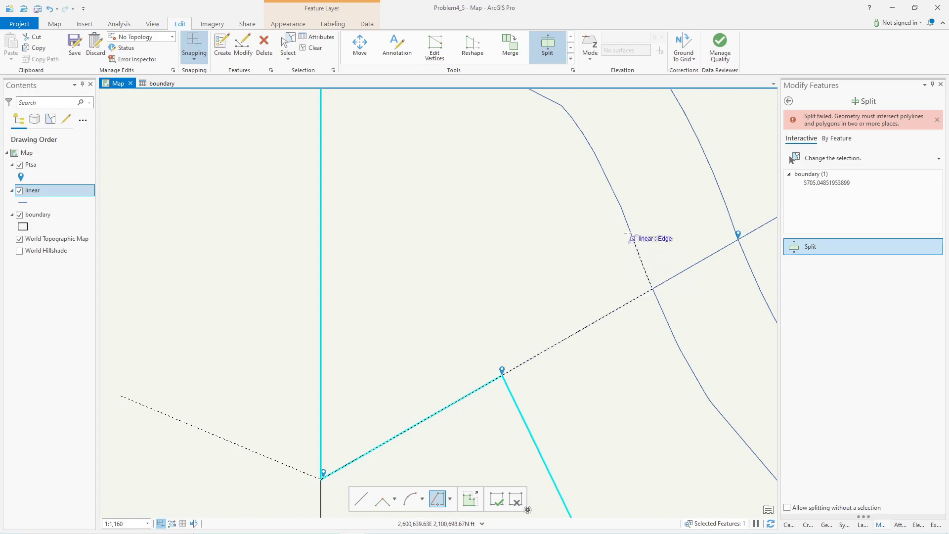
mouse_move(615, 201)
left_mouse_down()
mouse_move(633, 265)
mouse_move(678, 335)
left_mouse_up()
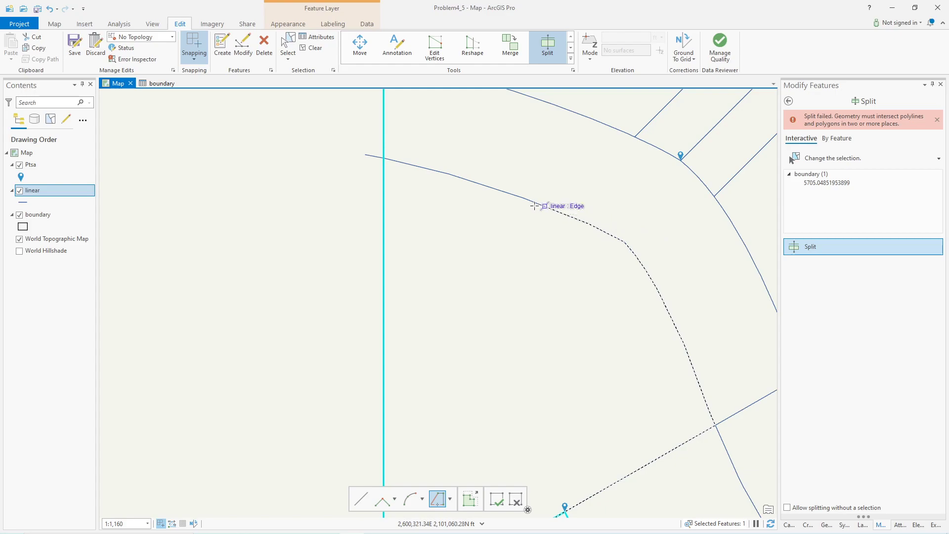
left_click(384, 158)
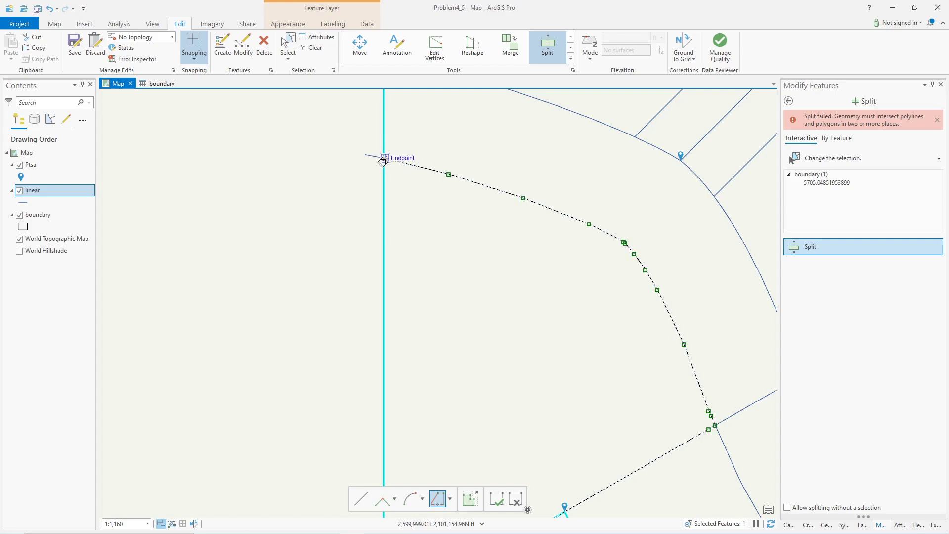
scroll(384, 161, "up", 4)
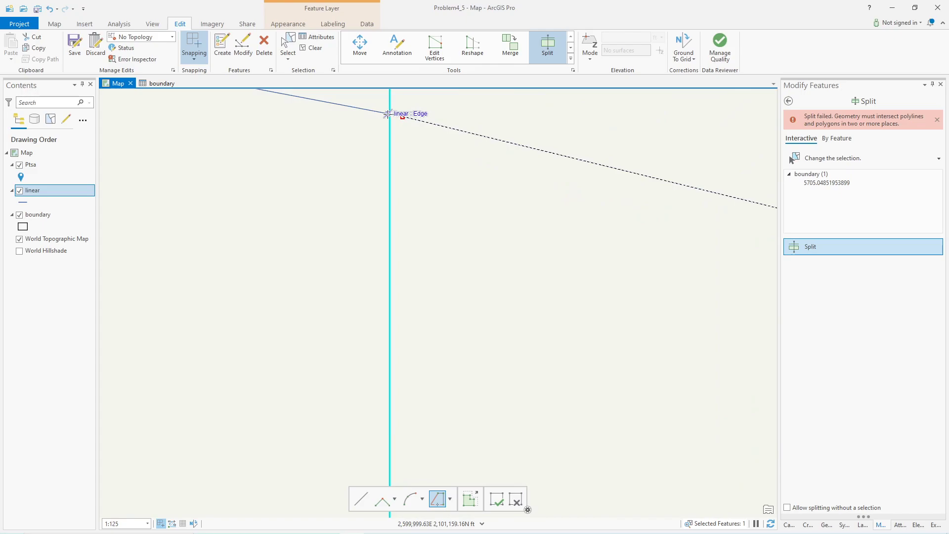
left_click(345, 105)
key("F2")
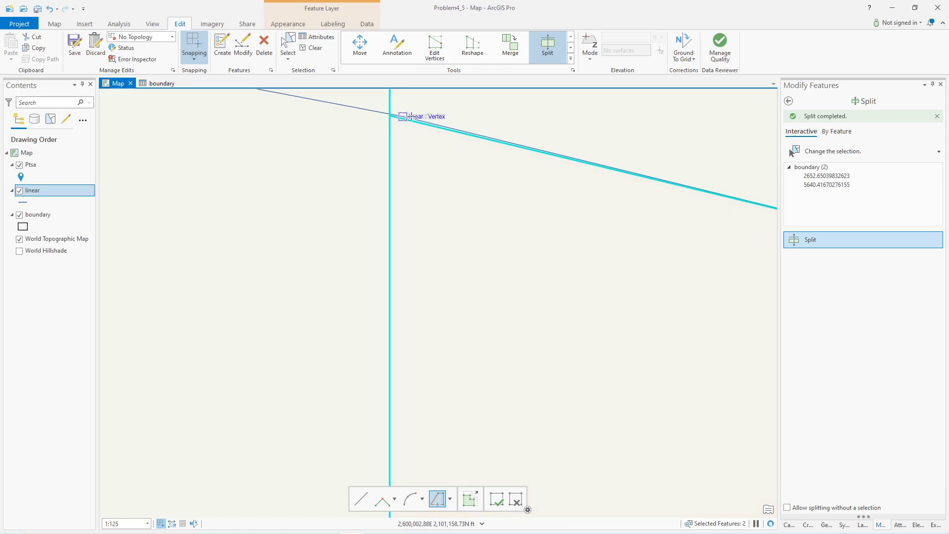
Clear the selection and select the resulting boundary polygons one by one to check the split
scroll(368, 192, "down", 2)
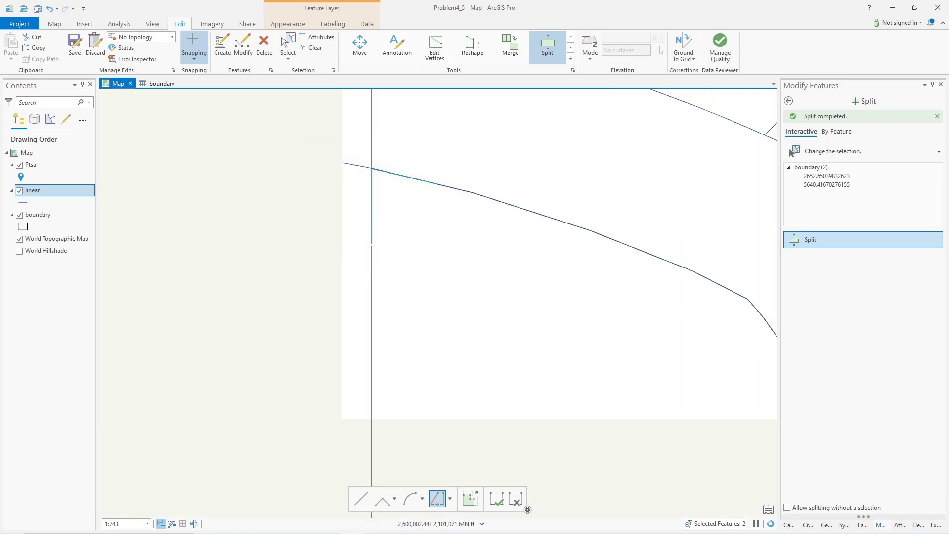
scroll(372, 248, "down", 4)
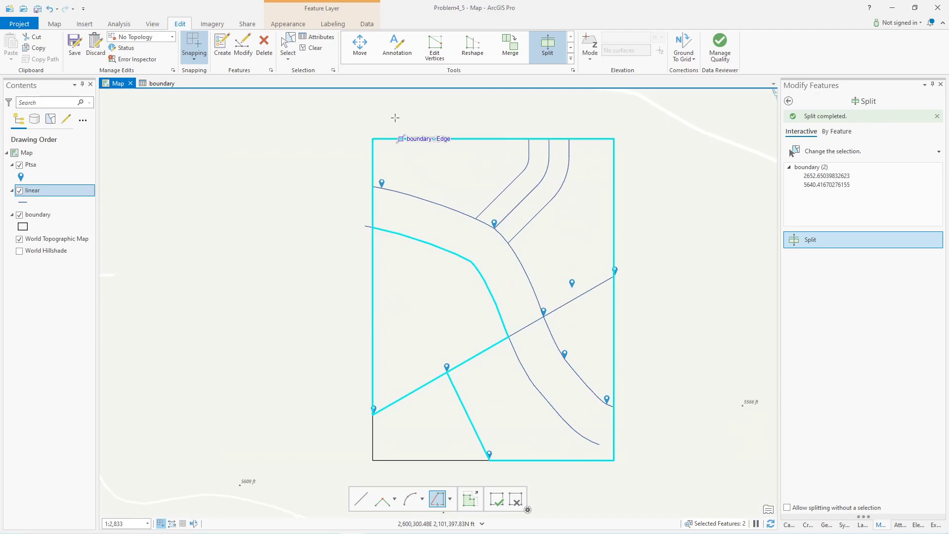
left_click(316, 49)
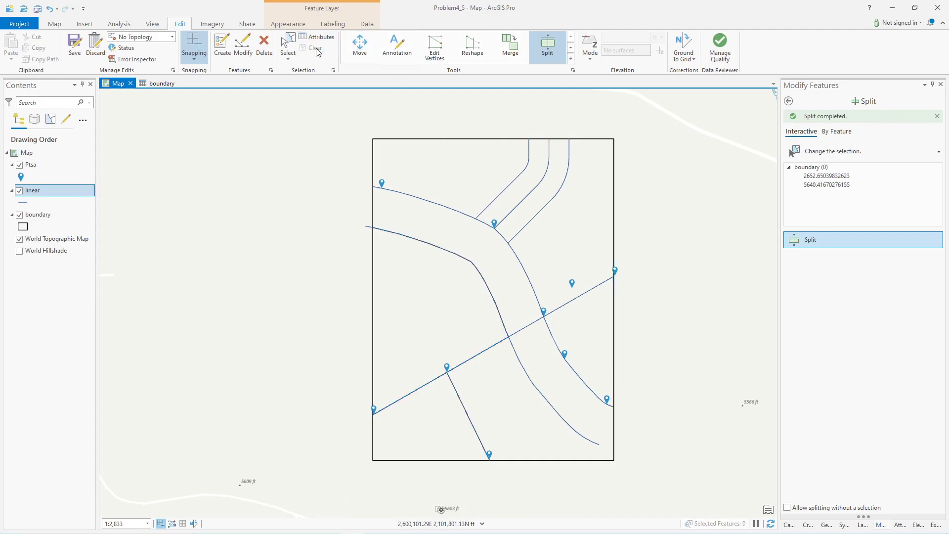
left_click(287, 43)
left_click(465, 170)
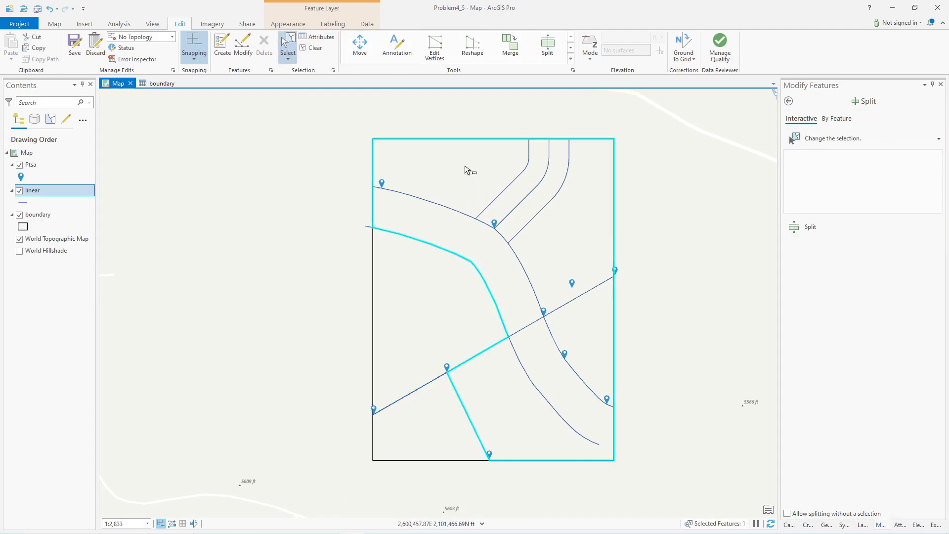
left_click(414, 335)
left_click(414, 426)
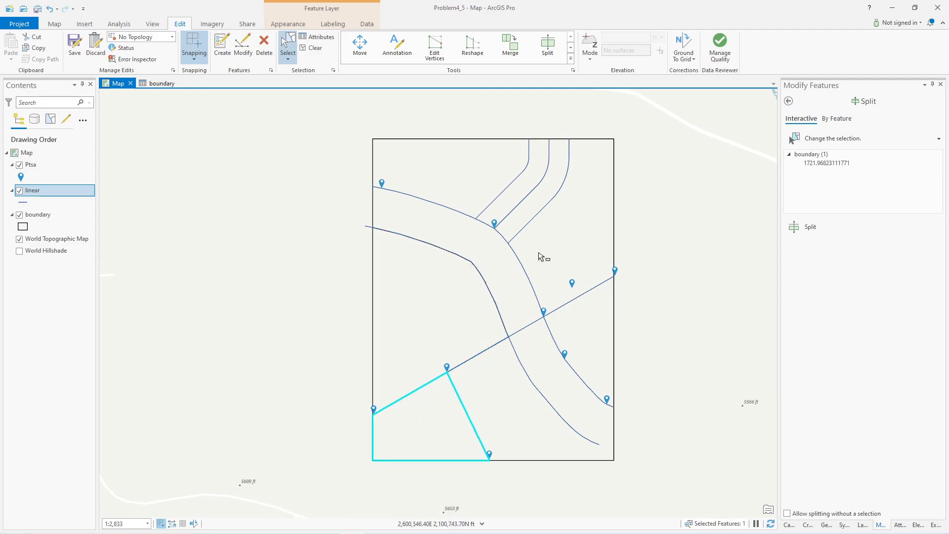
Split the large eastern boundary polygon by tracing the outer edges of the road strip running to the north edge
left_click(570, 225)
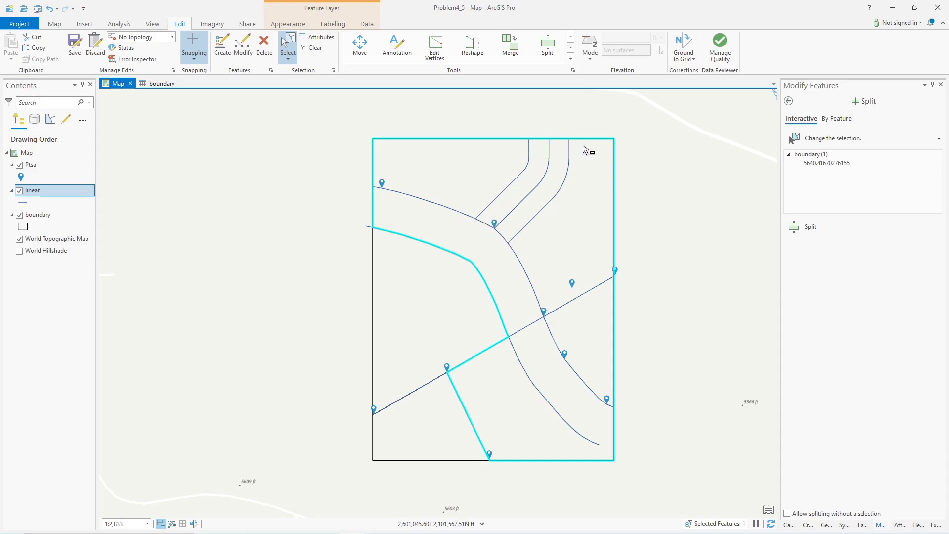
left_click(808, 229)
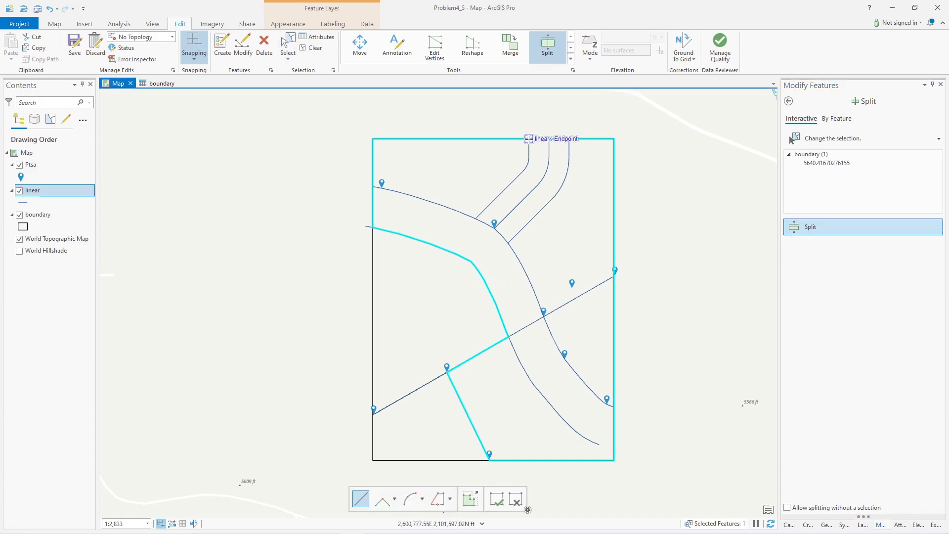
left_click(528, 139)
left_click(438, 499)
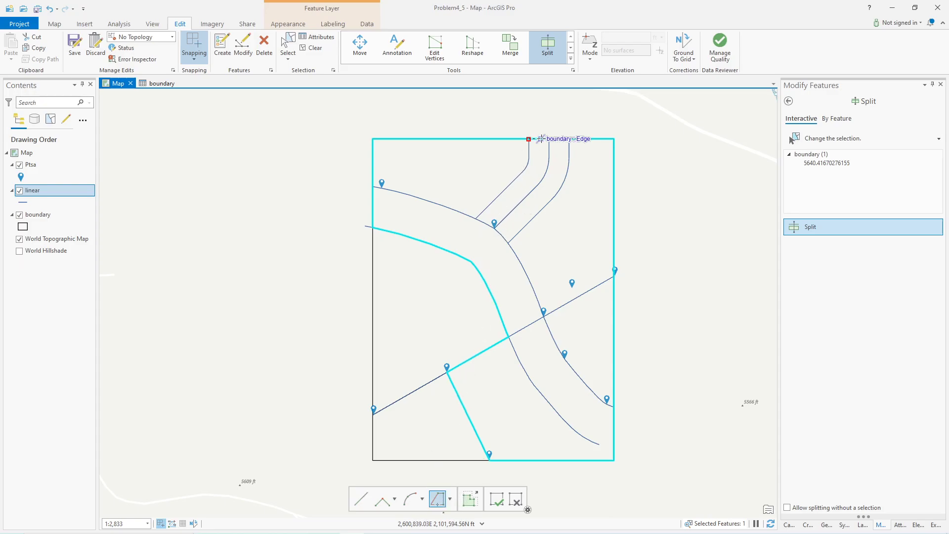
scroll(533, 148, "up", 1)
scroll(532, 149, "up", 2)
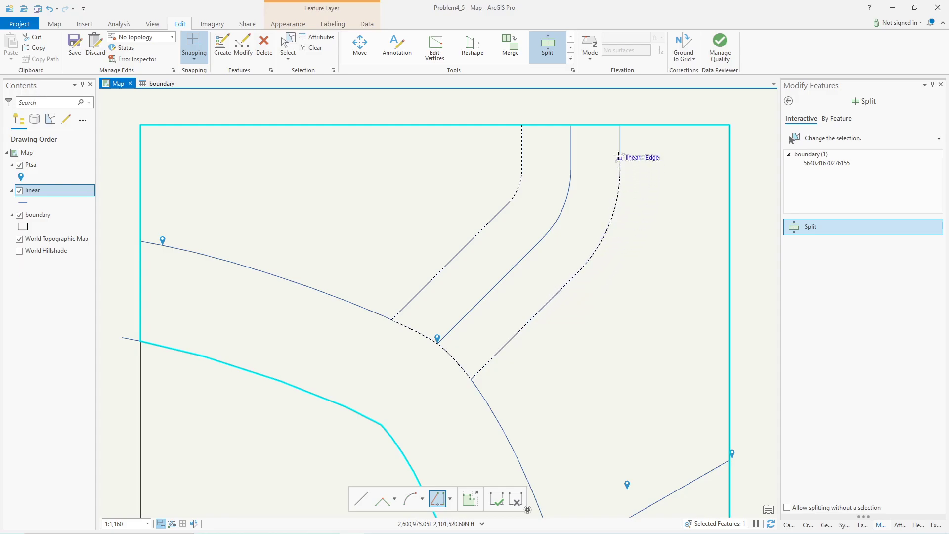
left_click(619, 125)
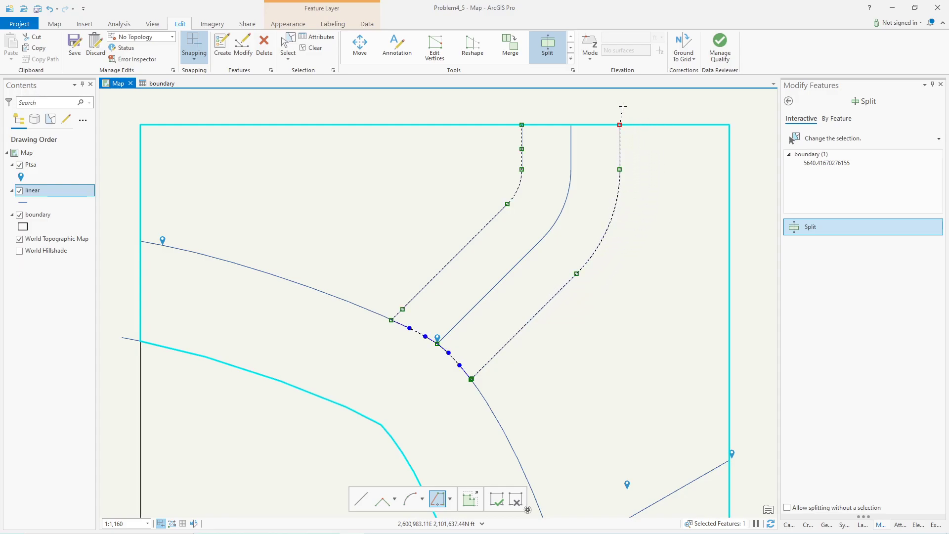
key("F2")
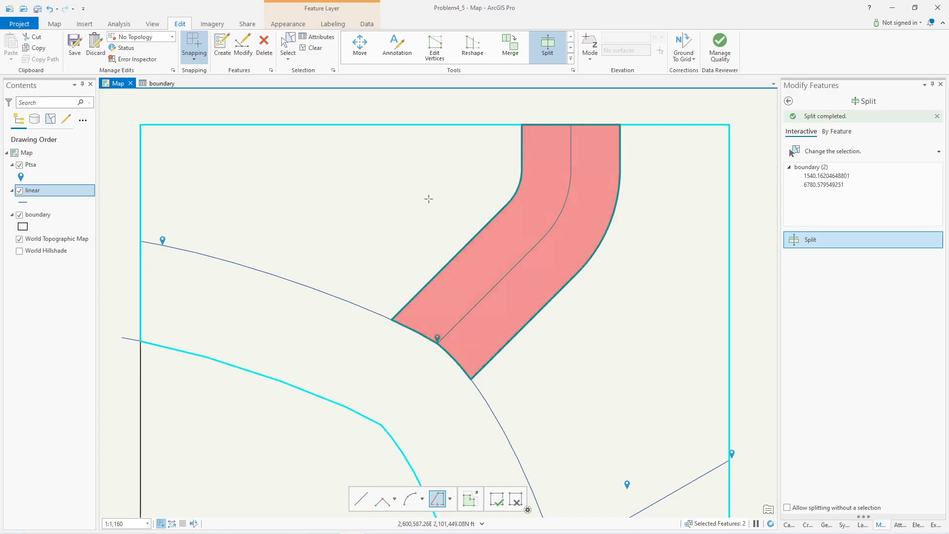
Clear the selection and save all edits
scroll(460, 229, "down", 3)
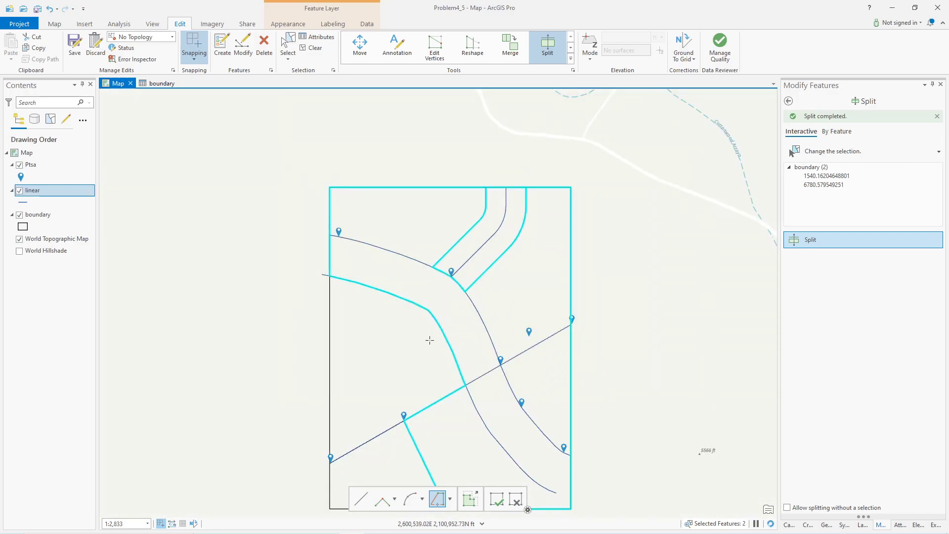
left_click_drag(429, 340, 475, 257)
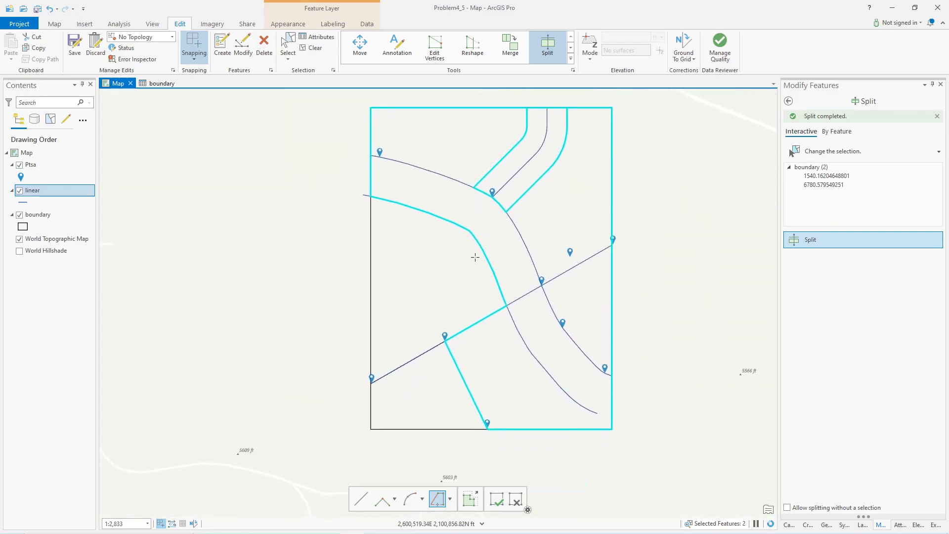
left_click(316, 51)
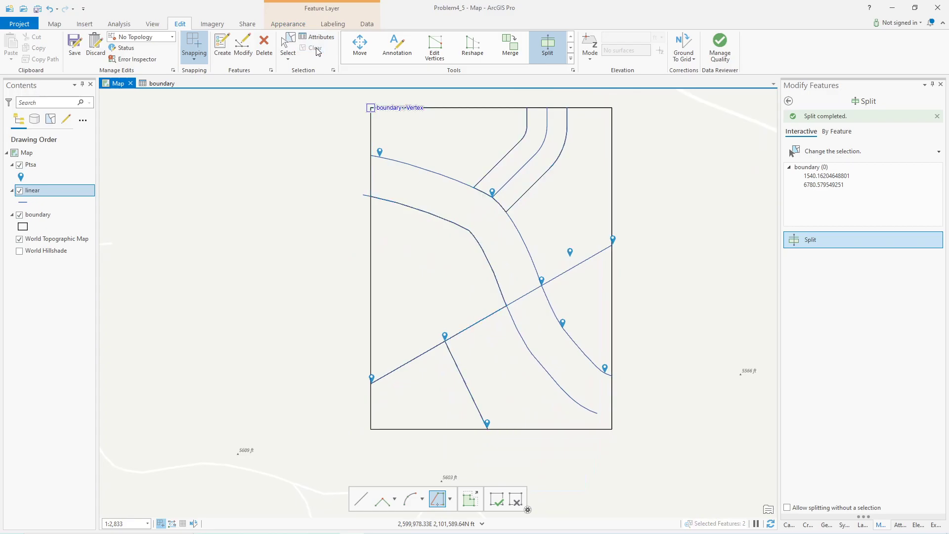
left_click(75, 44)
left_click(480, 282)
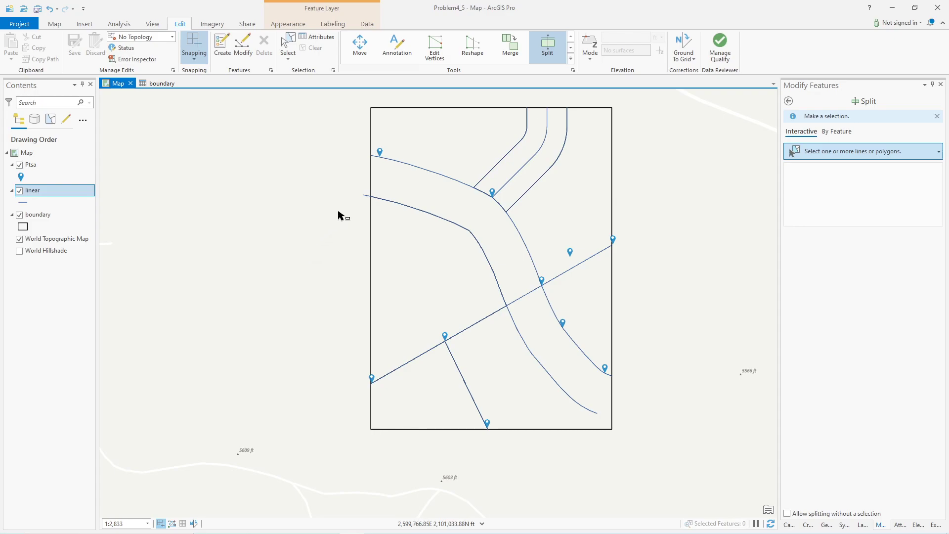
Delete the lower curved line from the linear layer and save all edits
left_click(290, 44)
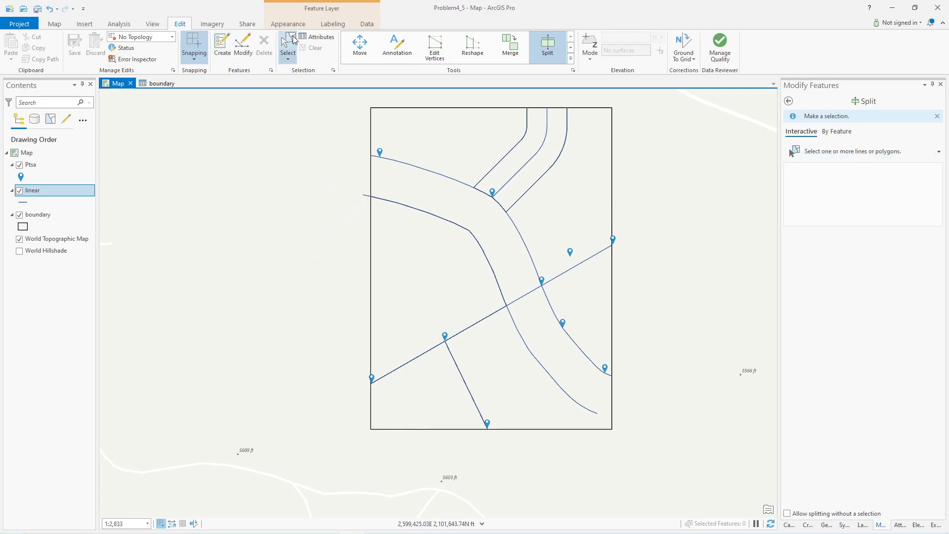
left_click(365, 197)
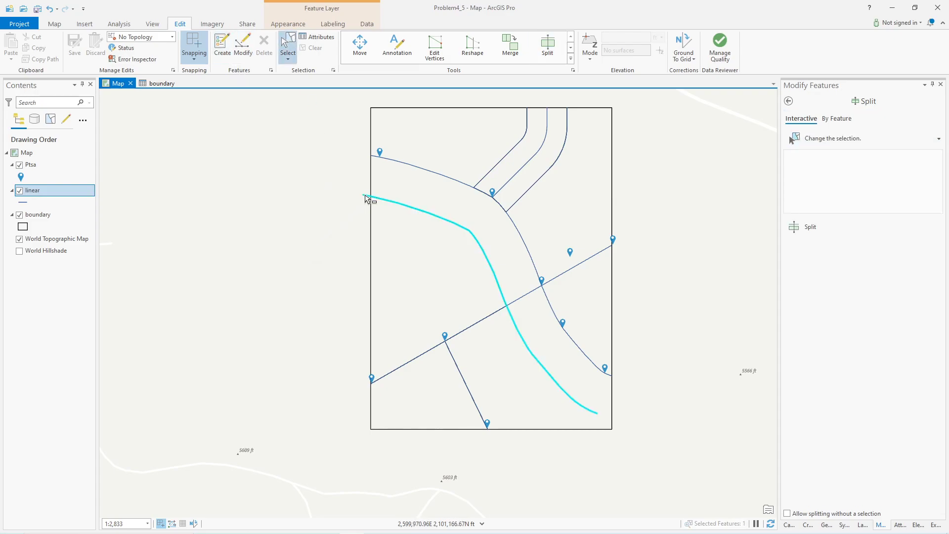
key("Delete")
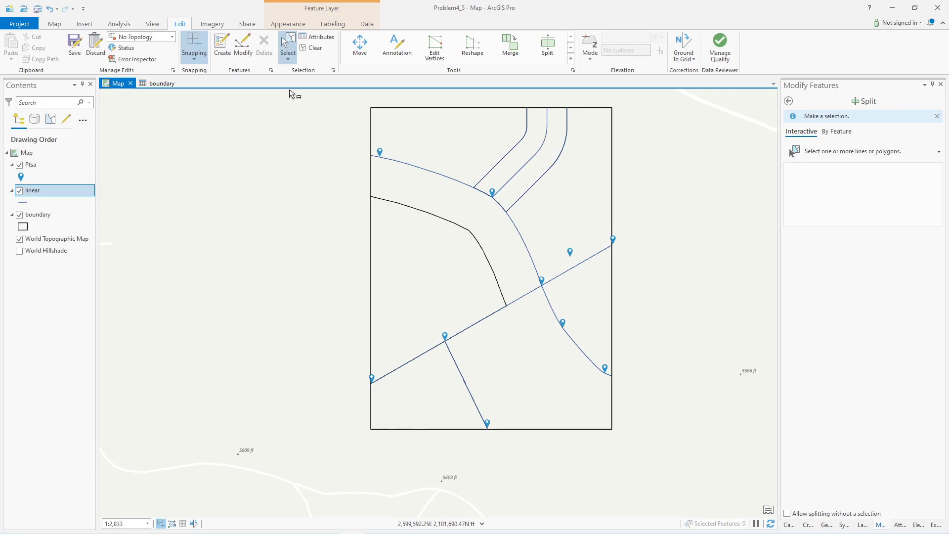
left_click(99, 59)
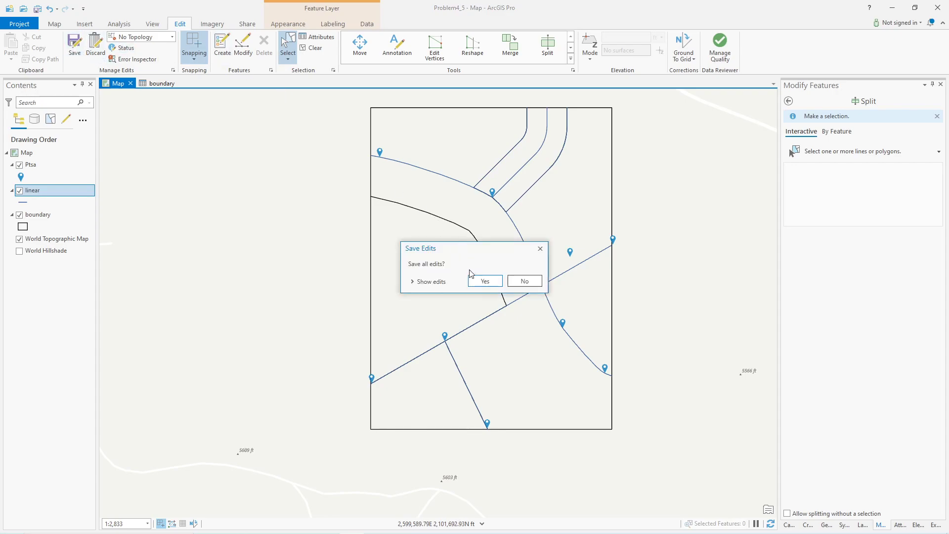
left_click(483, 280)
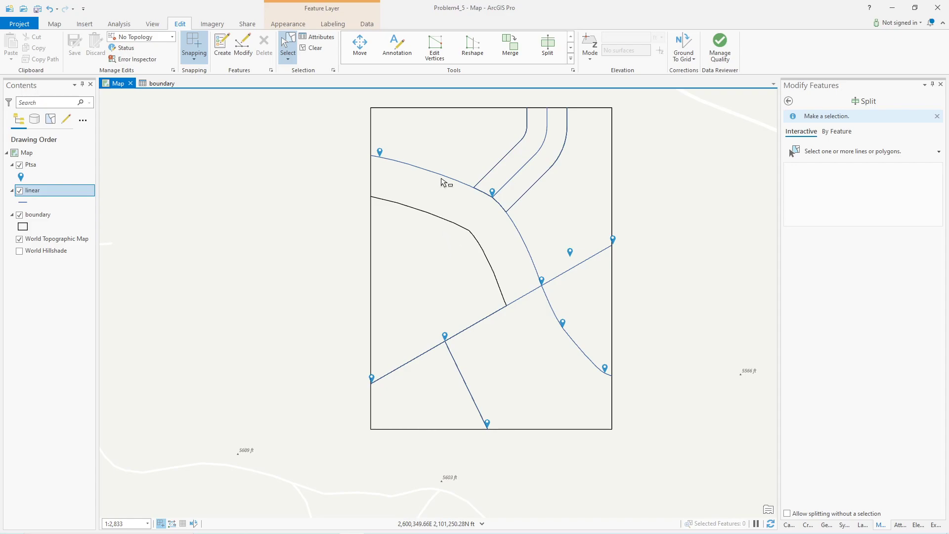
Select the western boundary polygon, then add a Type field with the Text data type to the boundary attribute table
left_click(426, 251)
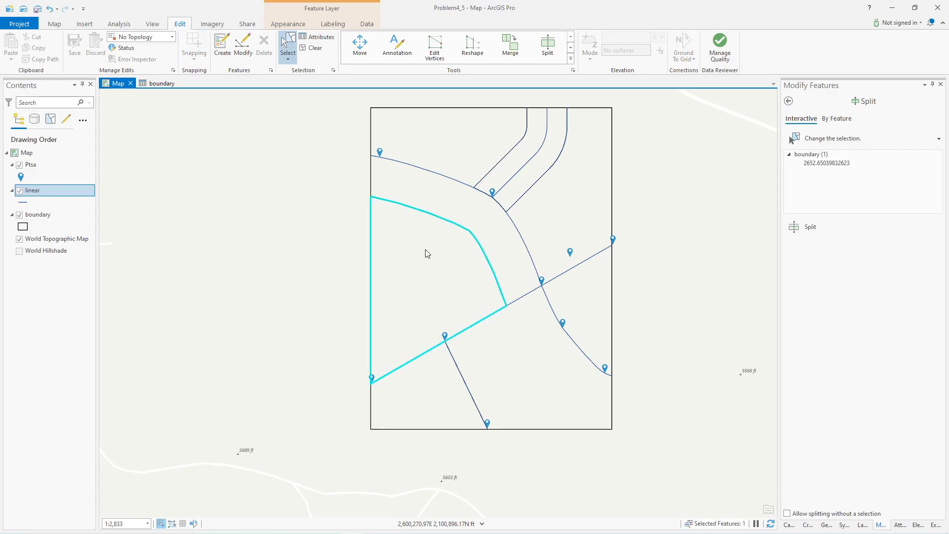
left_click(157, 83)
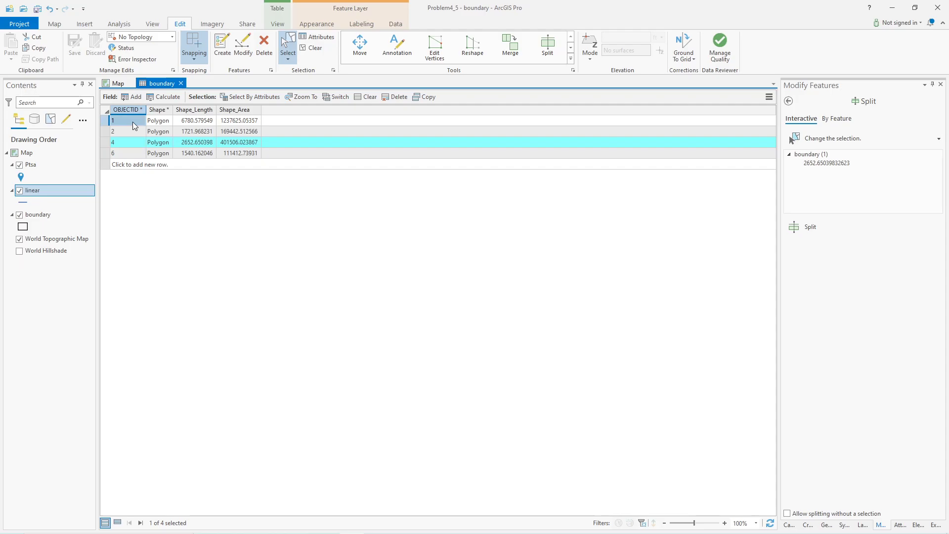
left_click(131, 97)
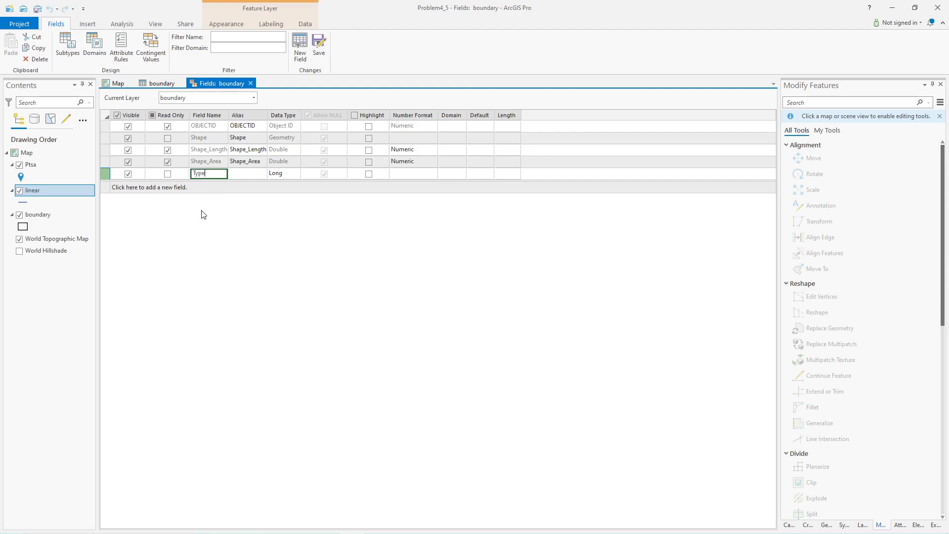
key("Tab")
key("Tab")
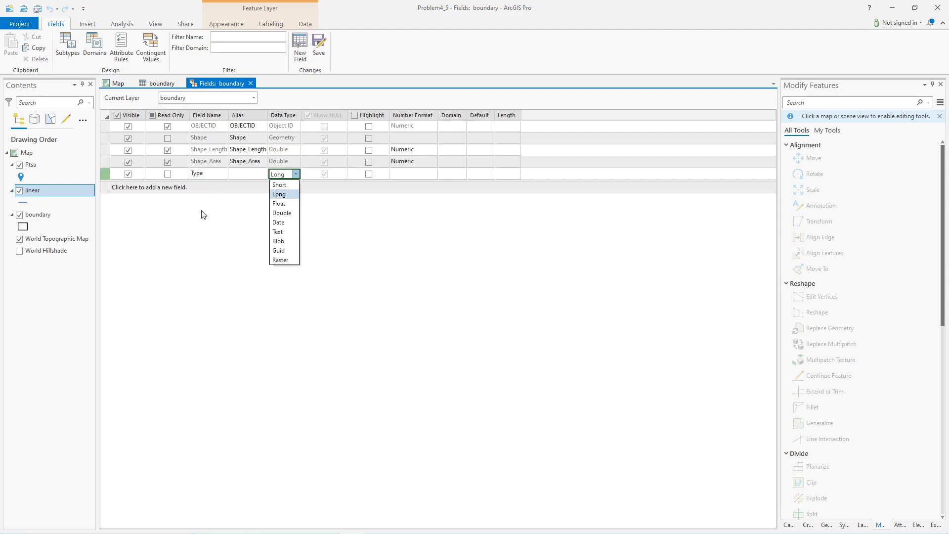
key("Down")
key("Down")
key("Down")
key("Down")
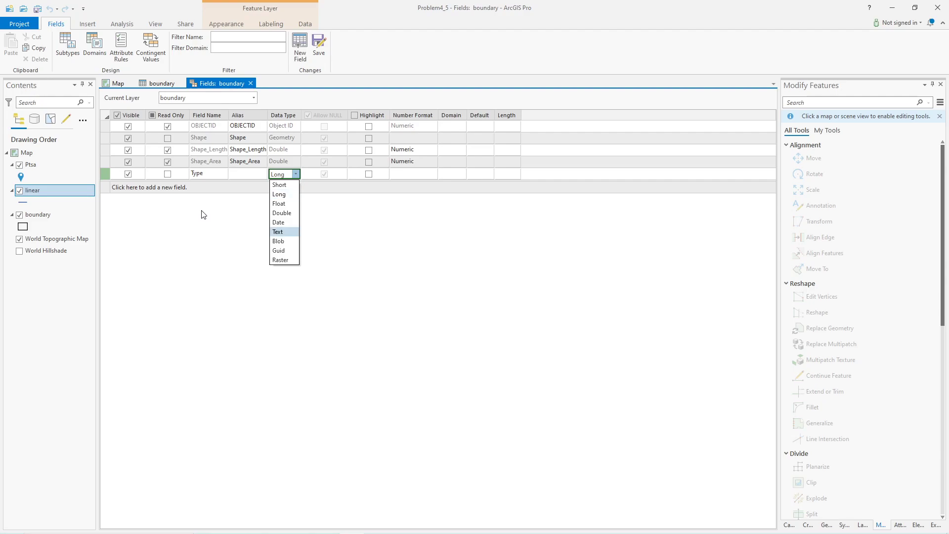
key("Return")
Set the Type field's length to 50, save the field changes and close the fields view
key("Tab")
key("Tab")
key("Tab")
key("Tab")
key("Tab")
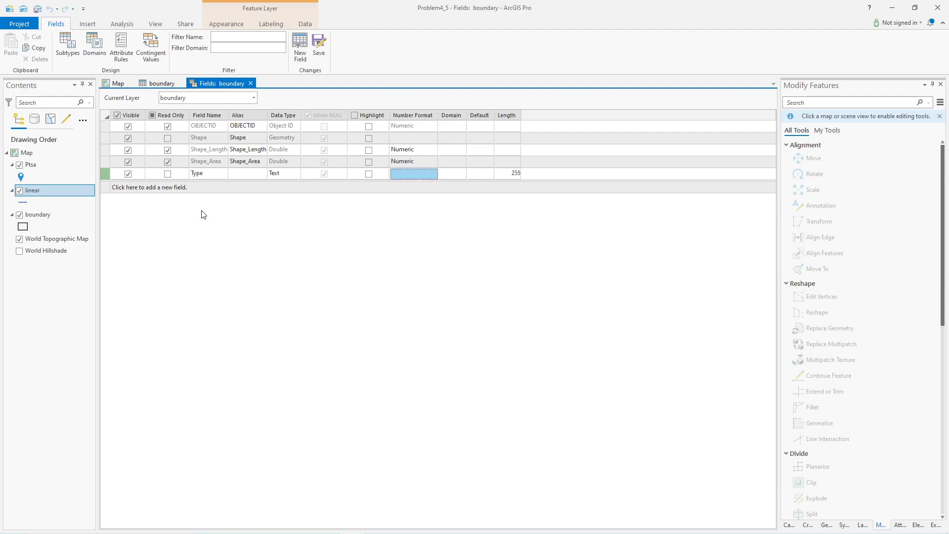
key("Tab")
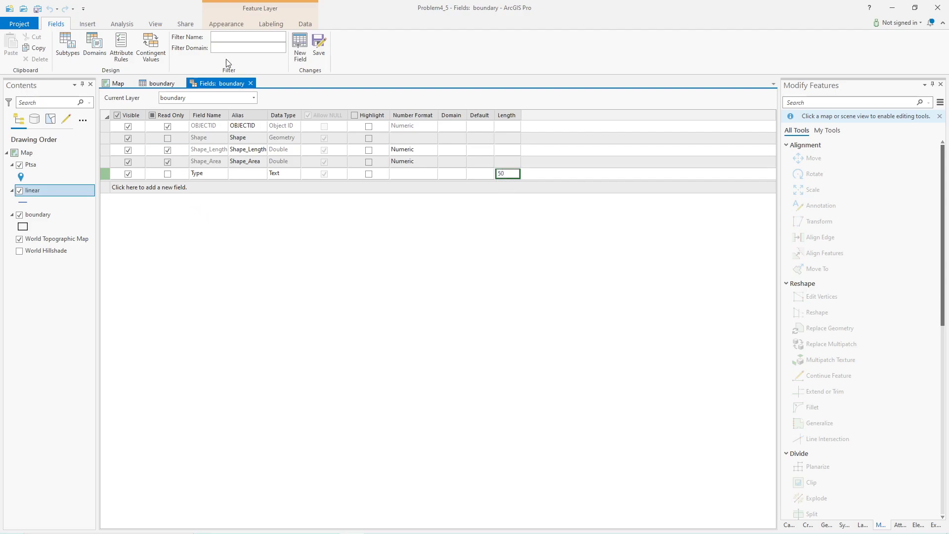
left_click(319, 45)
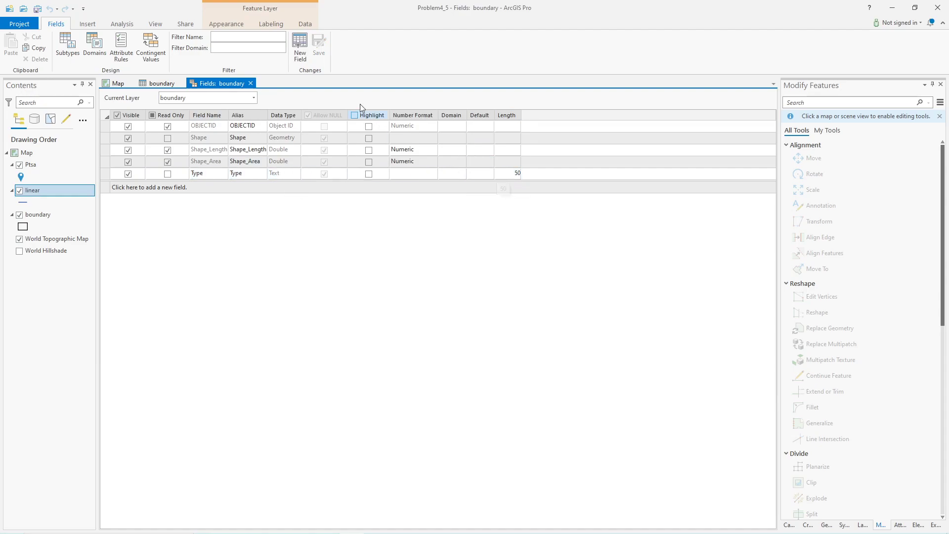
left_click(251, 83)
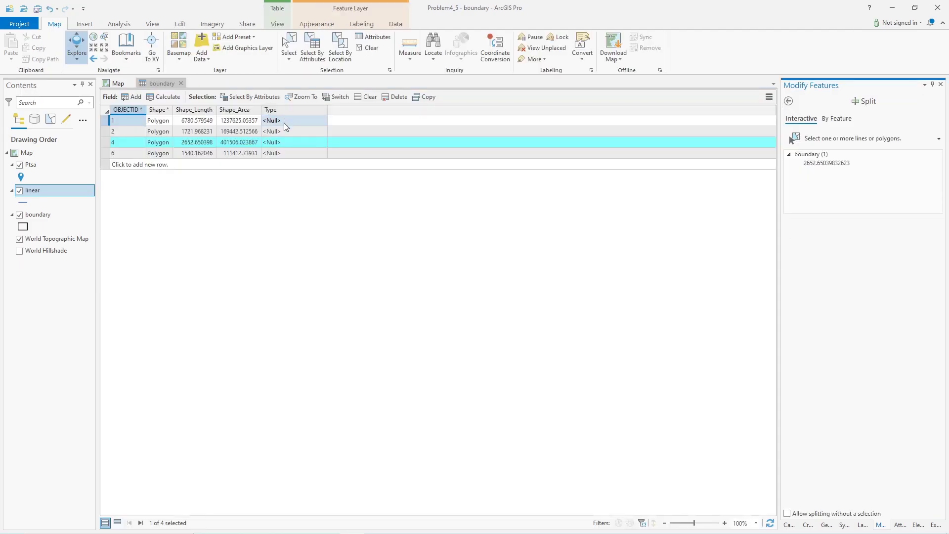
Set the selected western polygon's Type to Orchard and close the boundary attribute table
left_click(283, 142)
left_click(283, 142)
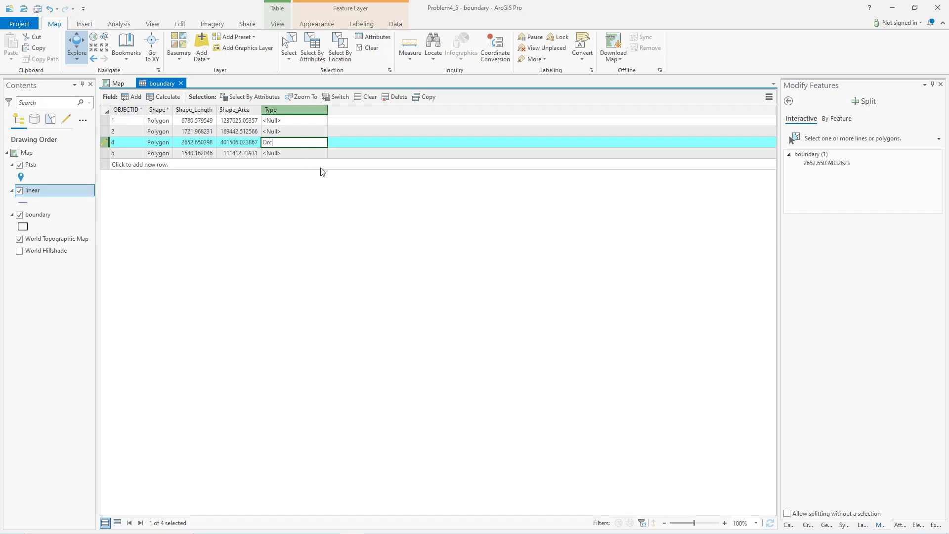
key("Return")
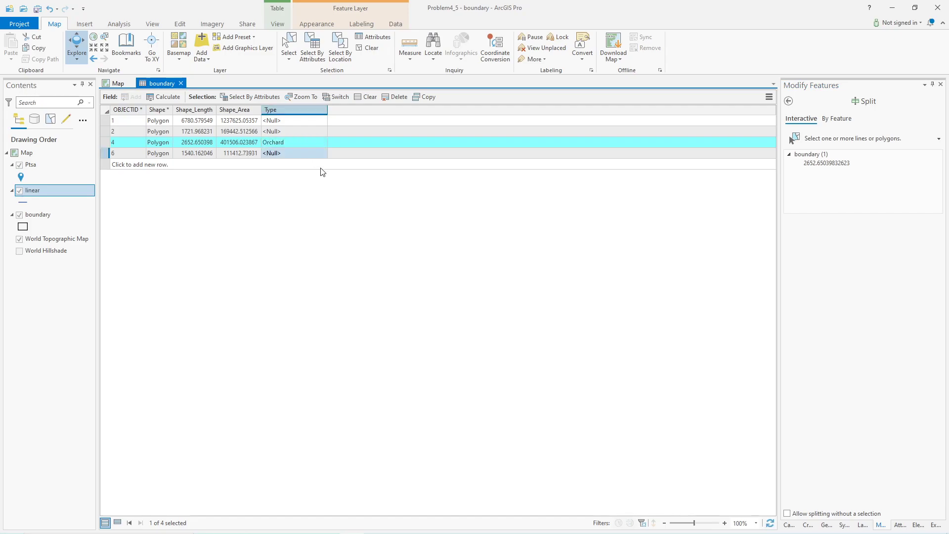
left_click(181, 83)
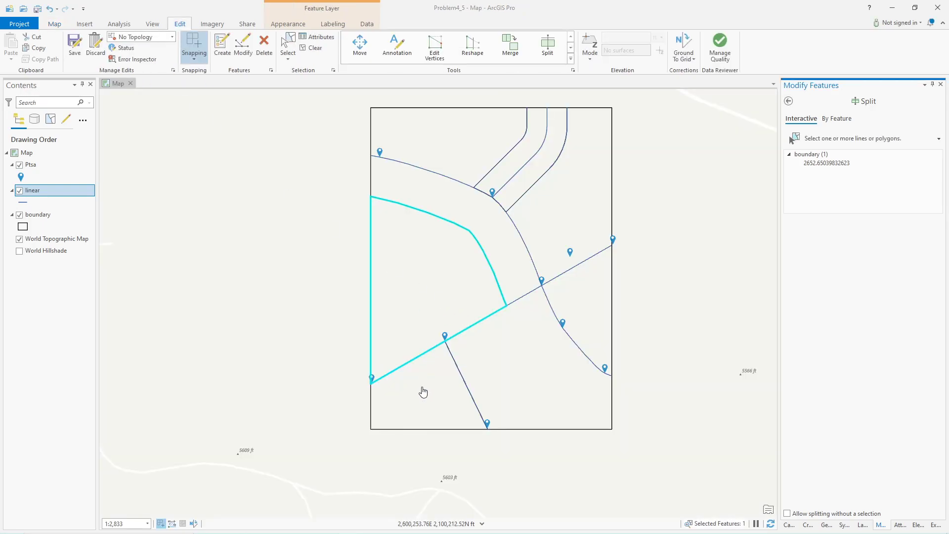
Select the southwestern boundary polygon and set its Type attribute to Corn Crop
left_click(287, 45)
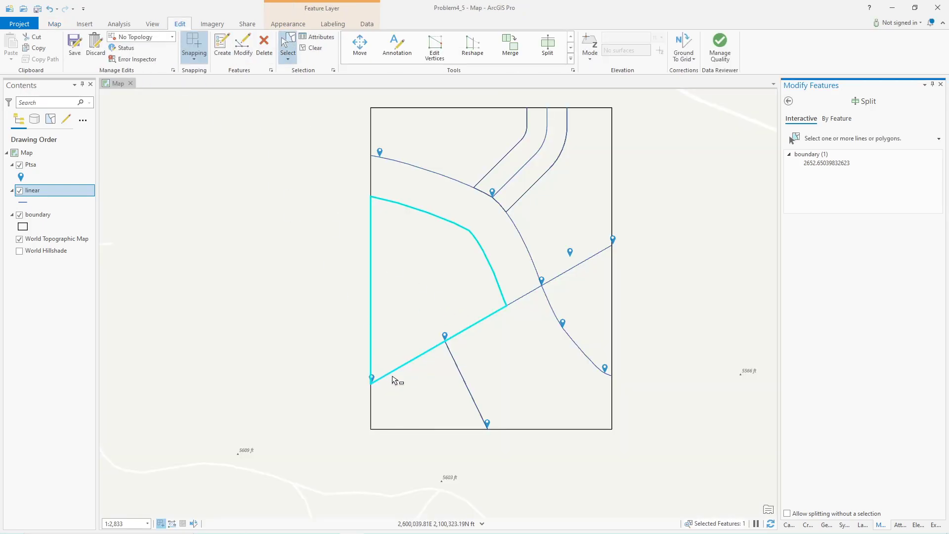
left_click(417, 396)
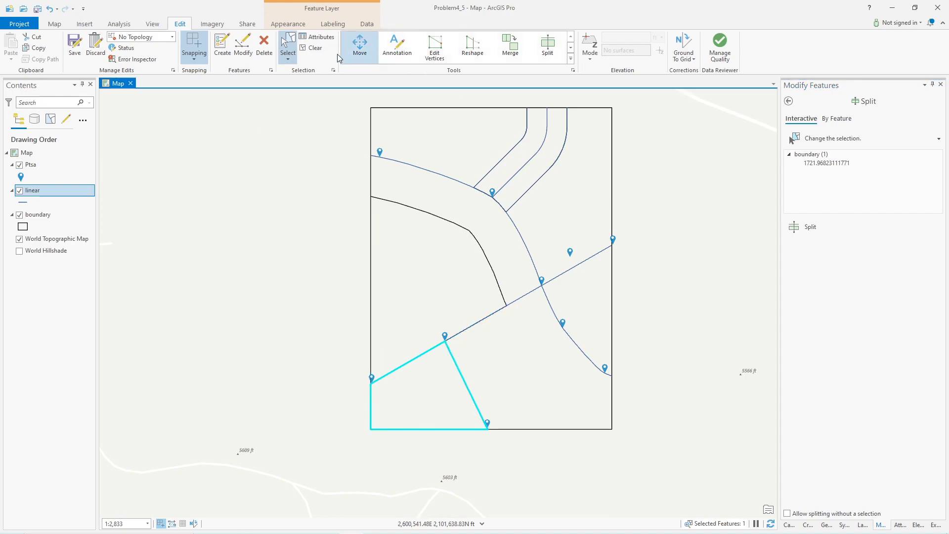
left_click(316, 37)
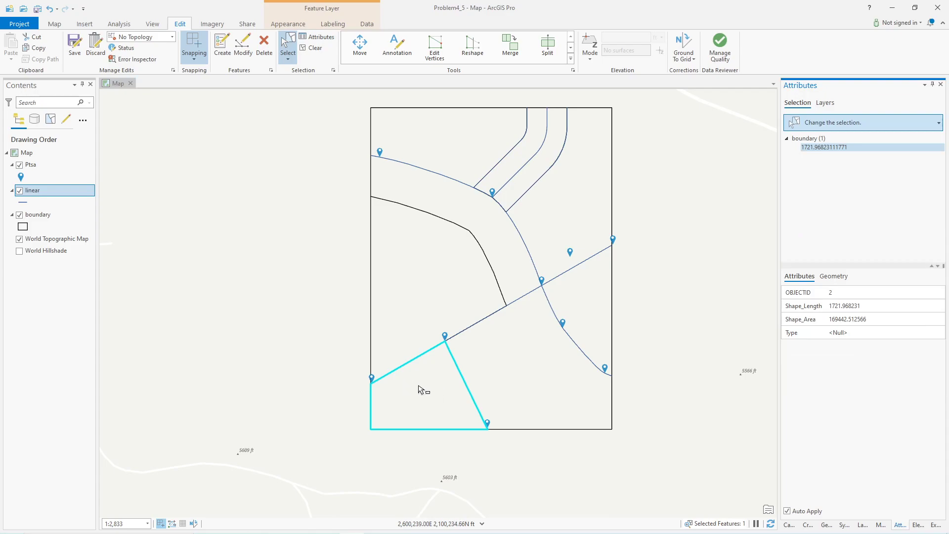
left_click(852, 332)
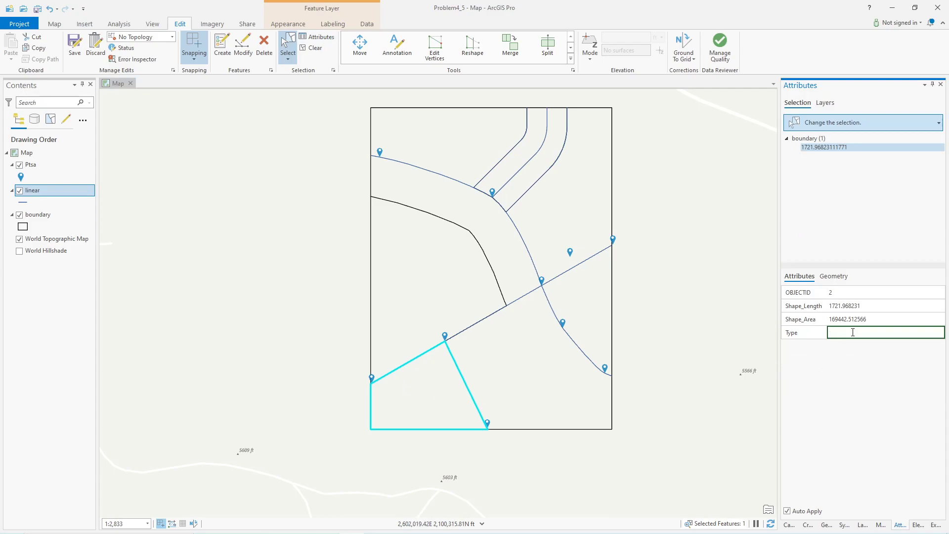
type("Crop")
key("Return")
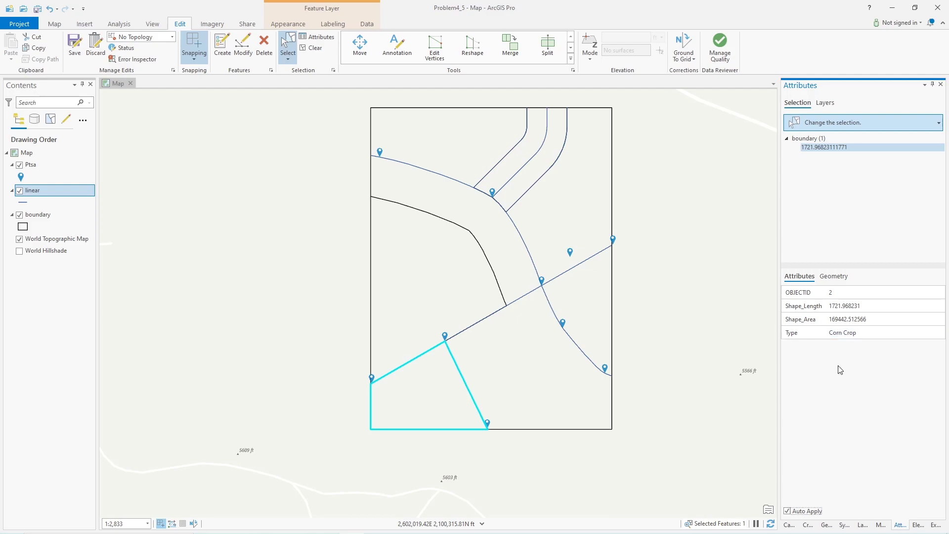
Select the curved strip polygon along the northern edge and set its Type to Grove
left_click(532, 152)
left_click(832, 331)
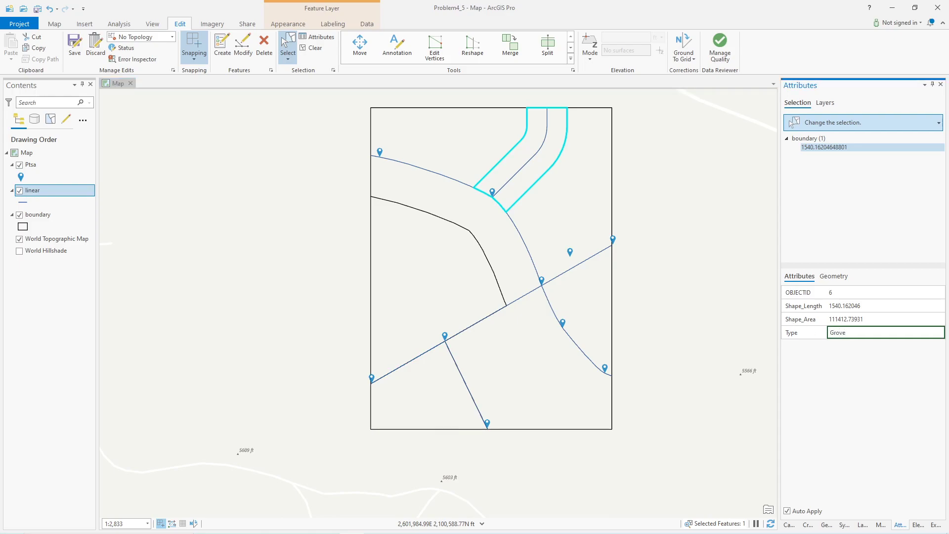
key("Return")
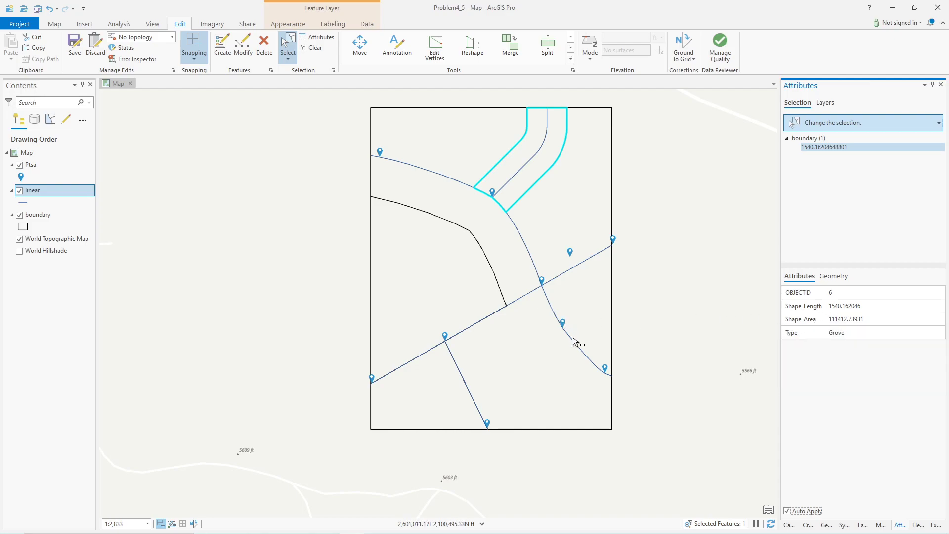
Select the large remaining boundary polygon and set its Type to Grassland
left_click(567, 362)
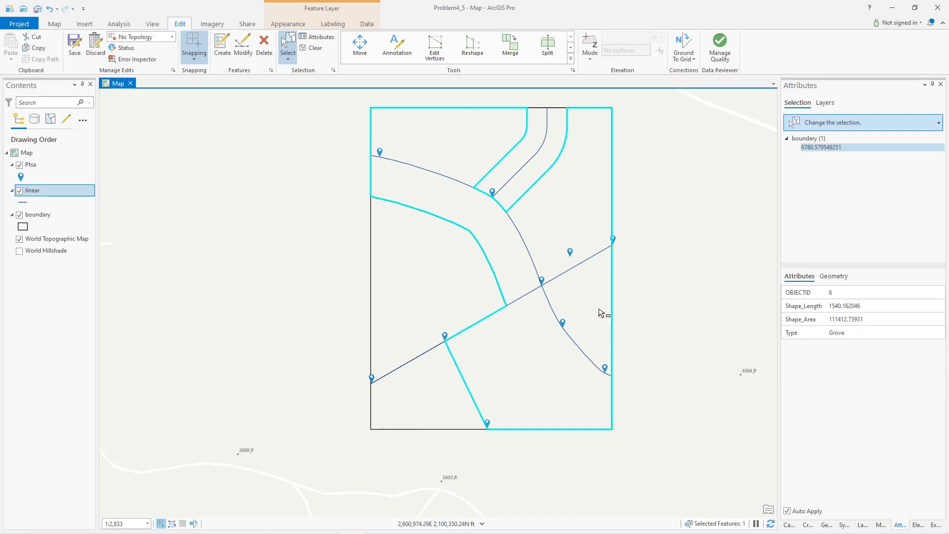
left_click(852, 332)
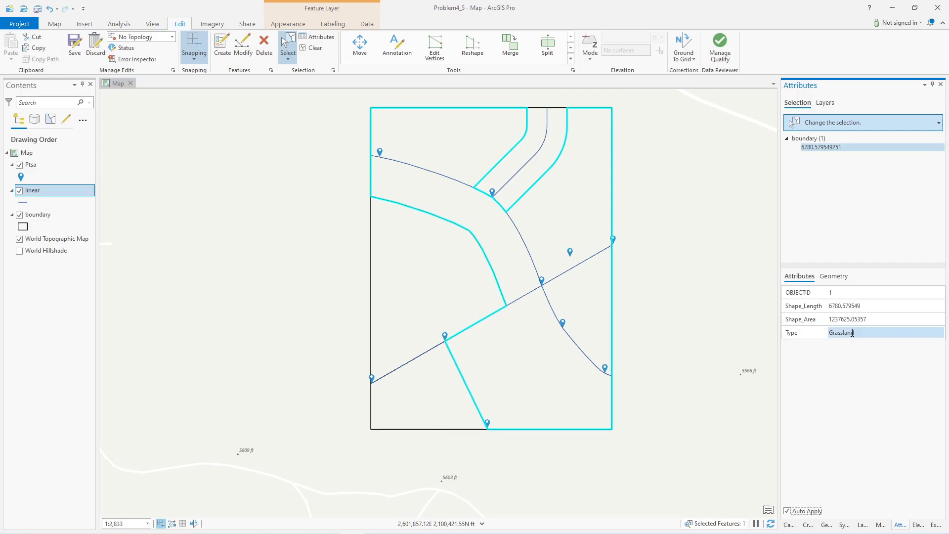
key("Return")
Save all edits and clear the polygon selection
left_click(74, 46)
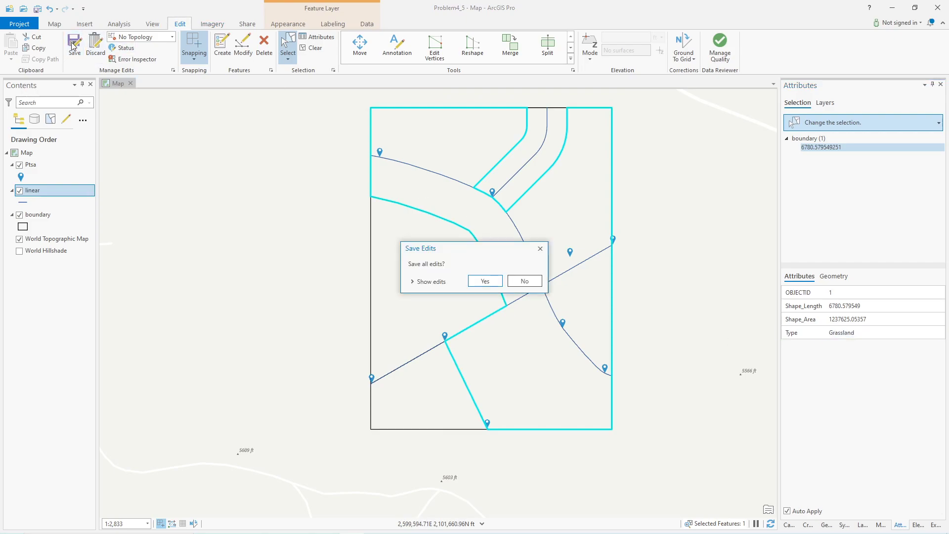
left_click(485, 281)
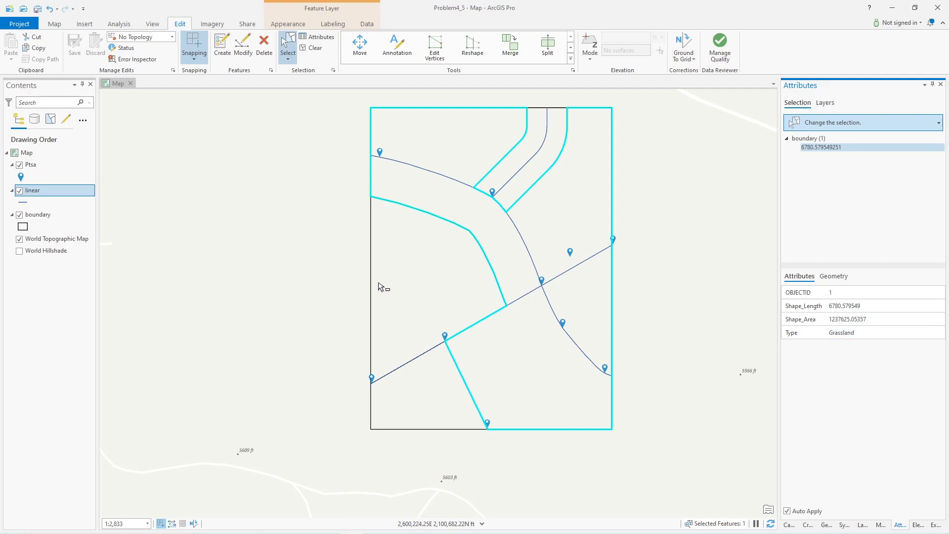
left_click(323, 246)
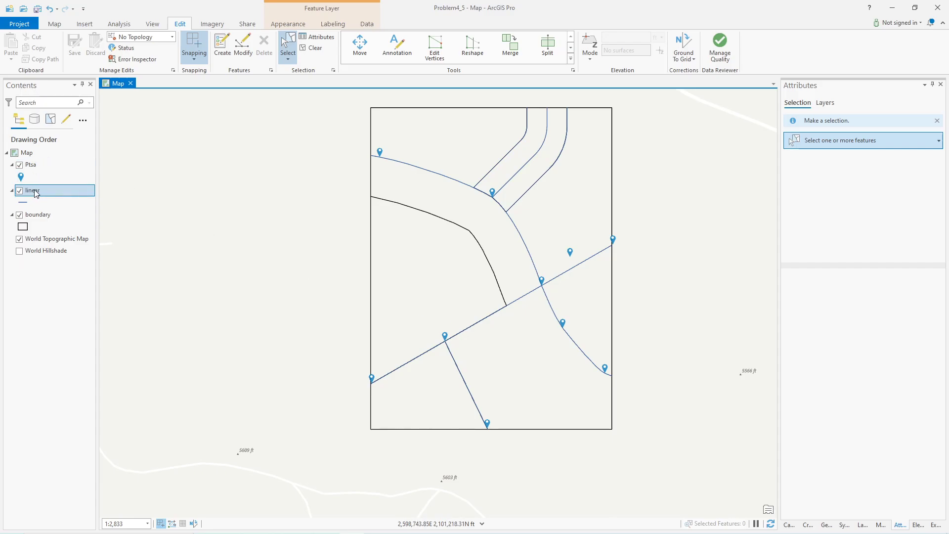
Add a Type field with the Text data type to the linear layer's attribute table
key("ctrl+t")
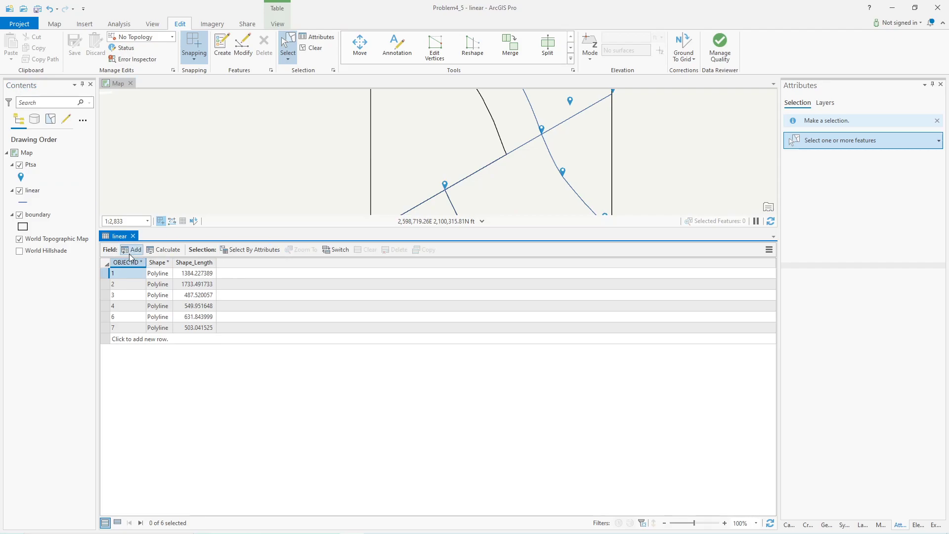
left_click(128, 249)
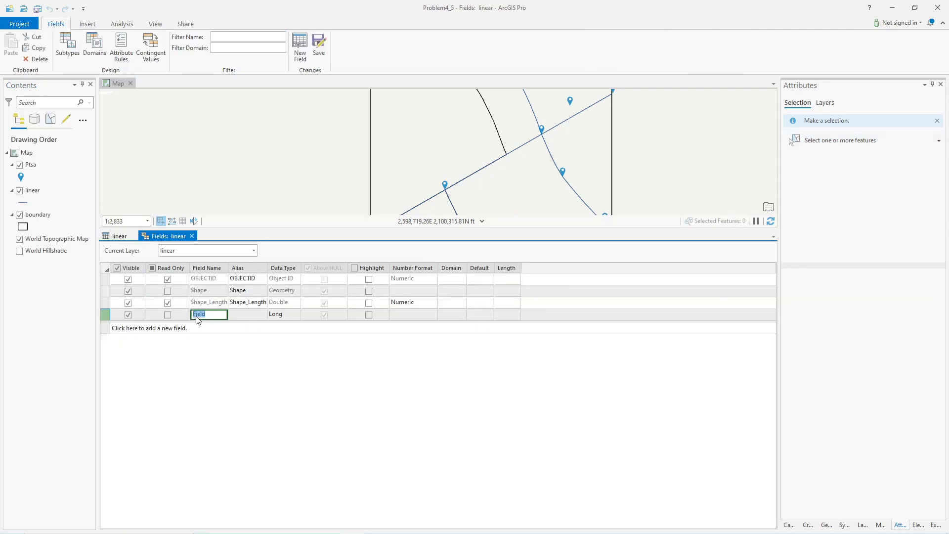
type("Typ")
key("Tab")
key("Tab")
key("alt+Down")
key("Down")
key("Down")
key("Down")
key("Down")
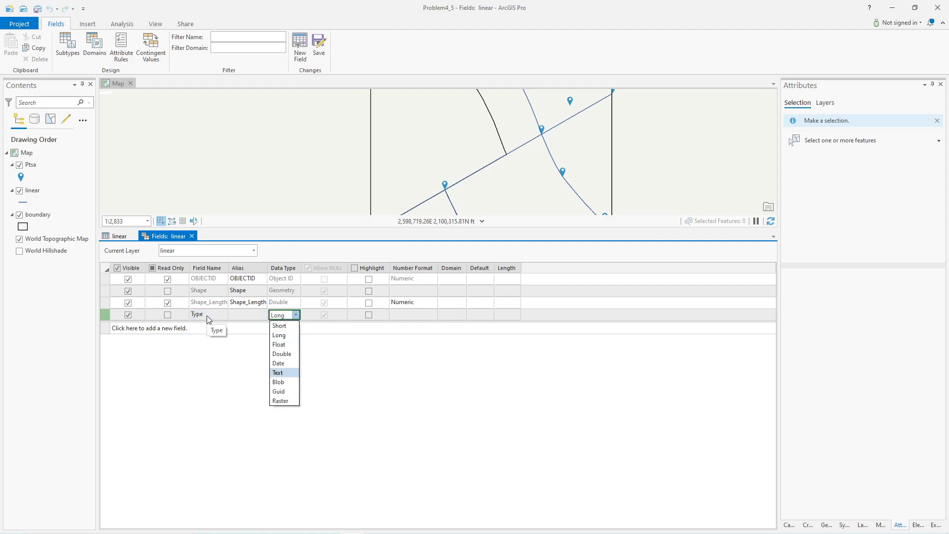
key("Return")
Set the linear layer's Type field length to 50 and save the field changes
key("Tab")
key("Tab")
key("Tab")
key("Tab")
key("Tab")
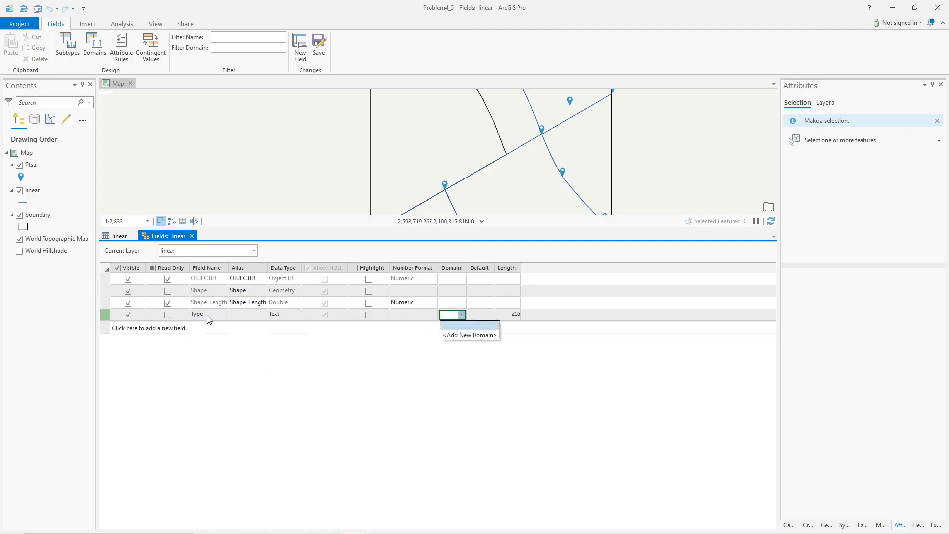
key("Tab")
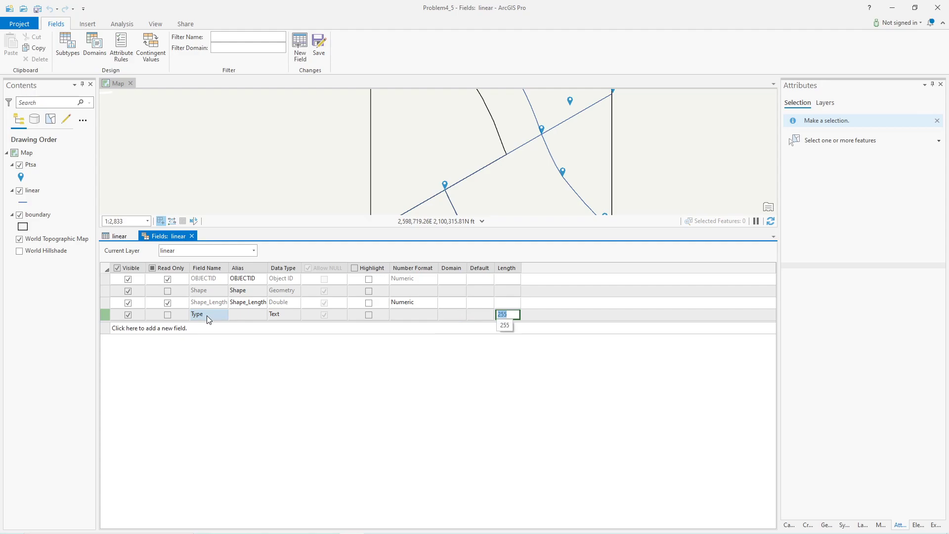
type("50")
key("Return")
left_click(319, 45)
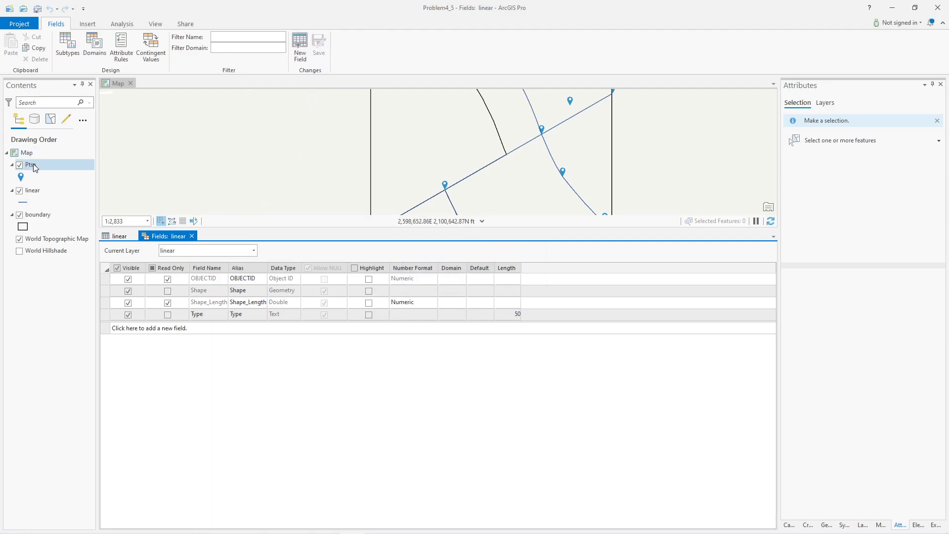
Add a Type field with the Text data type to the Ptsa layer's attribute table
key("ctrl+t")
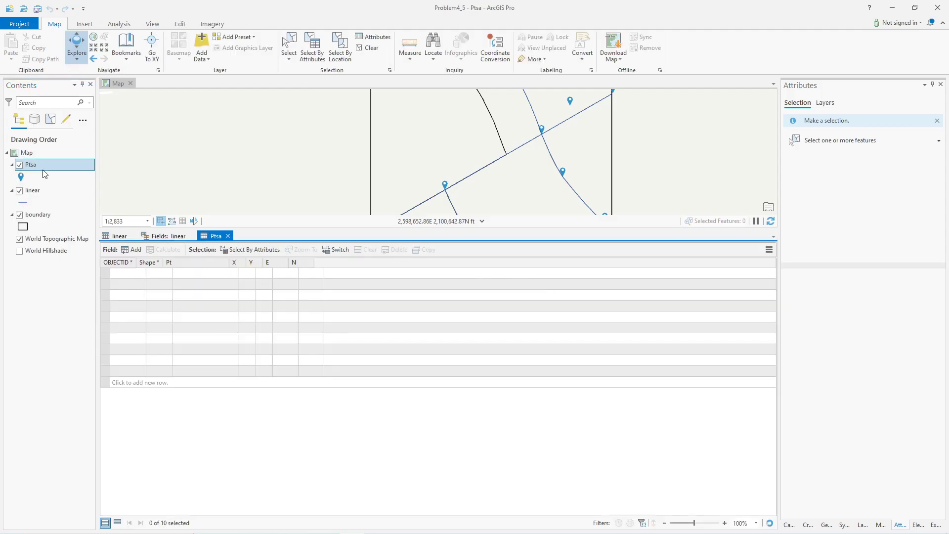
left_click(137, 249)
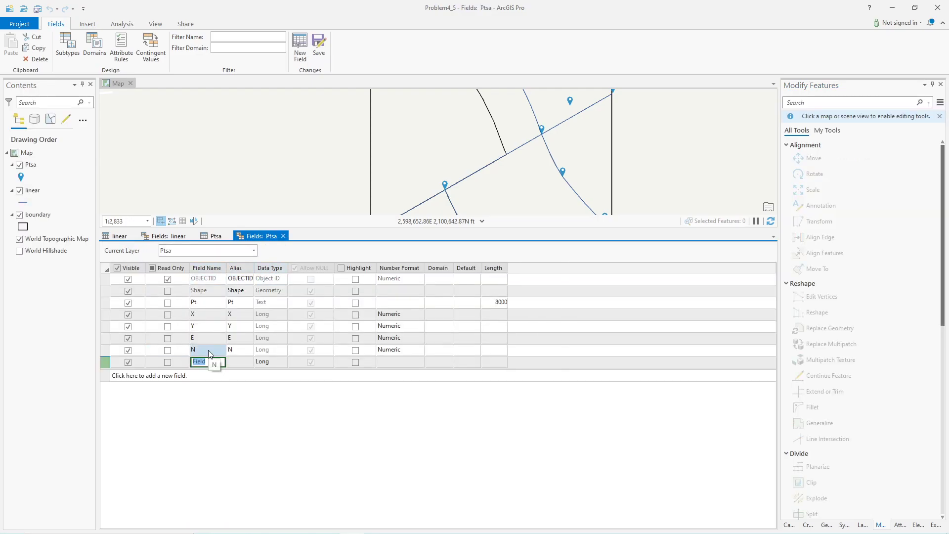
type("Type")
key("Tab")
key("Tab")
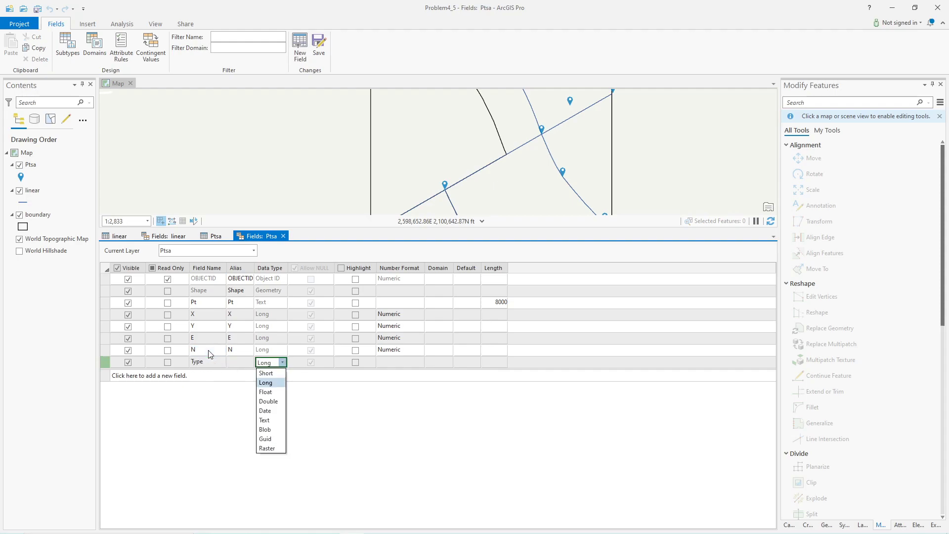
key("Down")
key("Down")
key("Down")
key("Down")
key("Return")
Set the Ptsa layer's Type field length to 50 and save the field changes
key("Tab")
key("Tab")
key("Tab")
key("Tab")
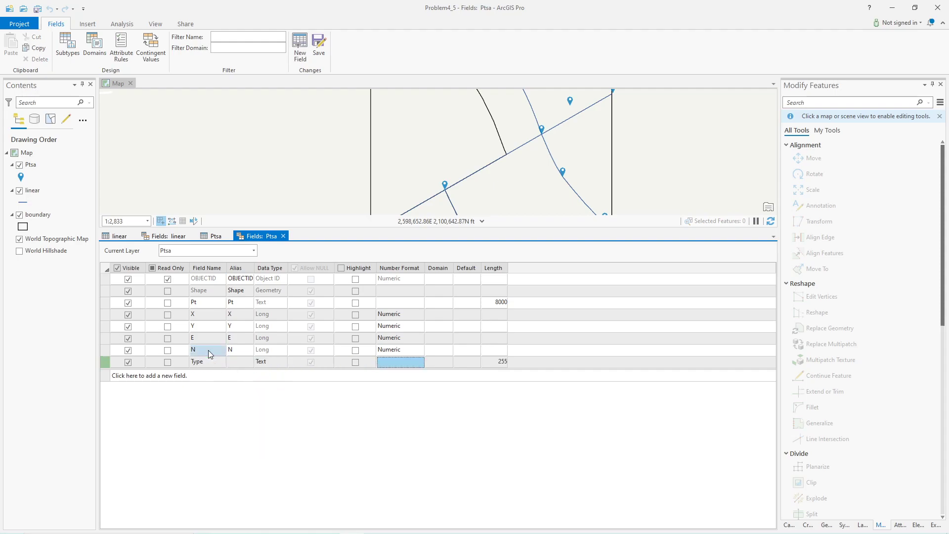
key("Tab")
key("Tab")
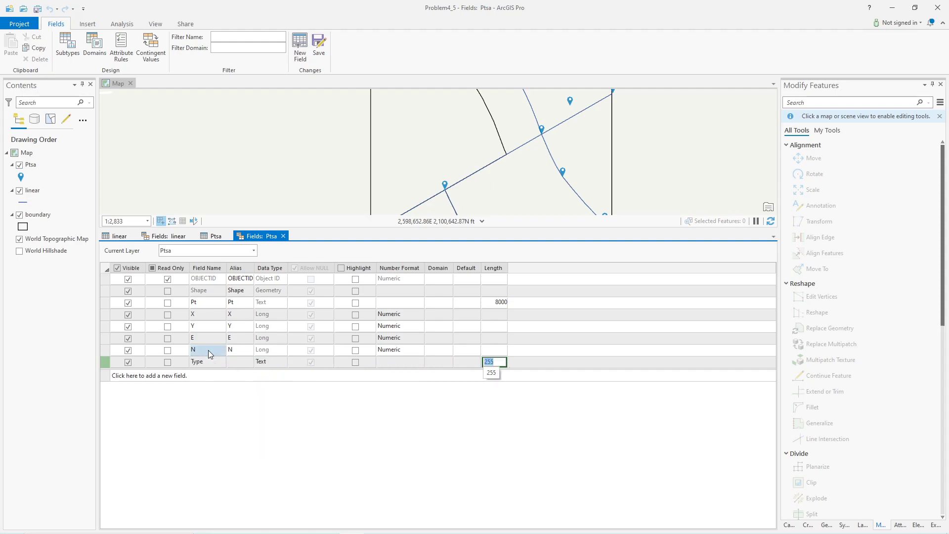
type("2")
key("BackSpace")
left_click(319, 45)
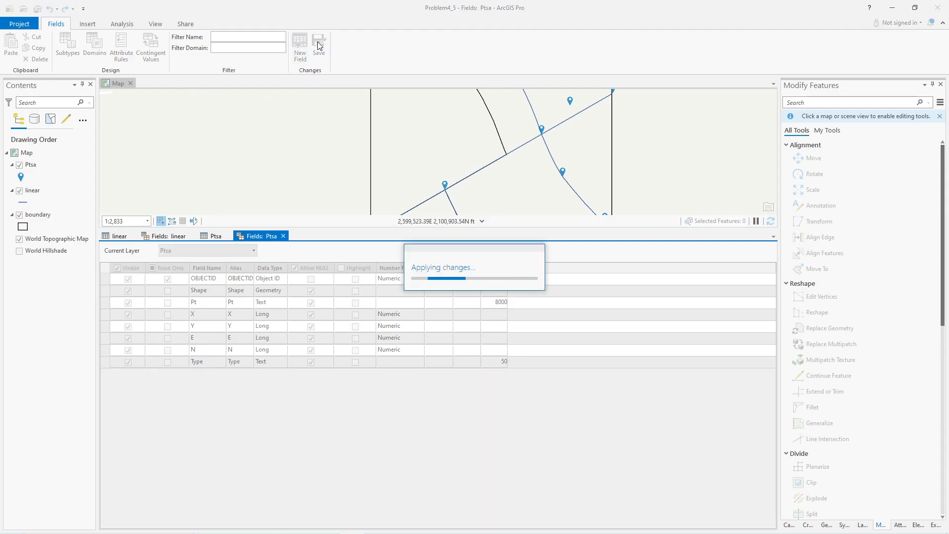
Close the fields views and attribute tables of the Ptsa and linear layers
left_click(270, 221)
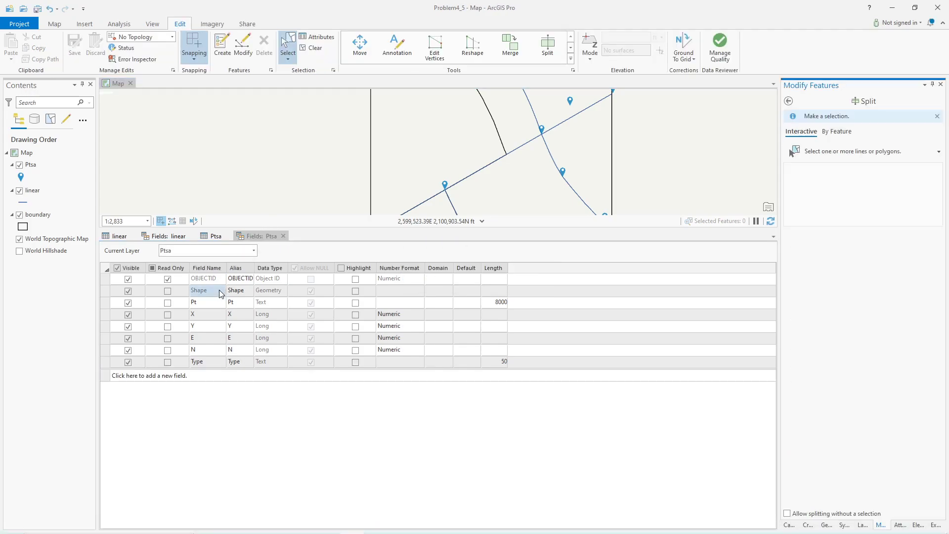
left_click(203, 305)
left_click(283, 236)
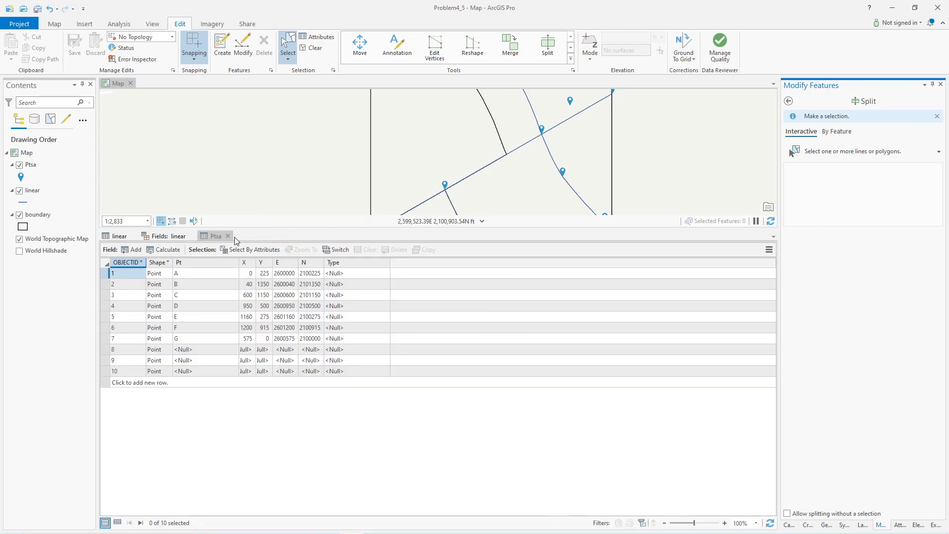
left_click(231, 236)
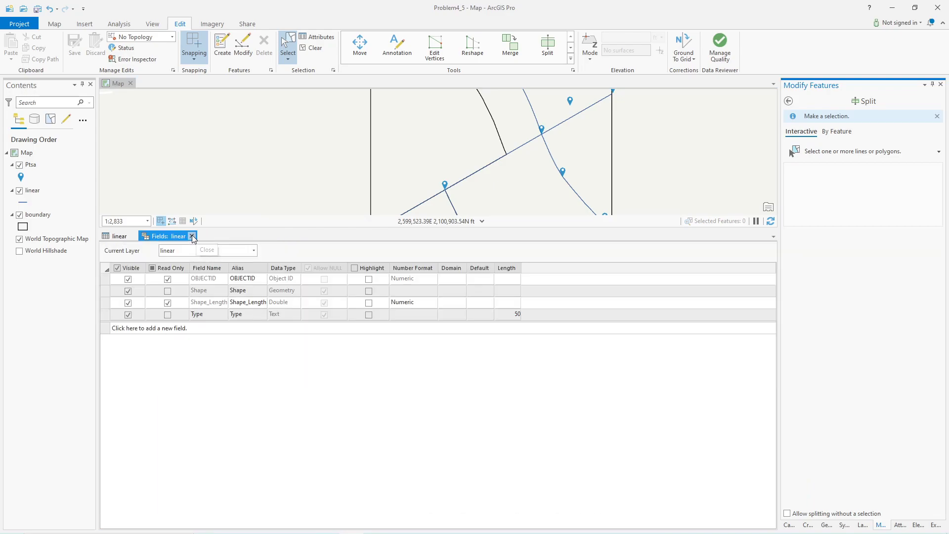
left_click(191, 236)
left_click(138, 237)
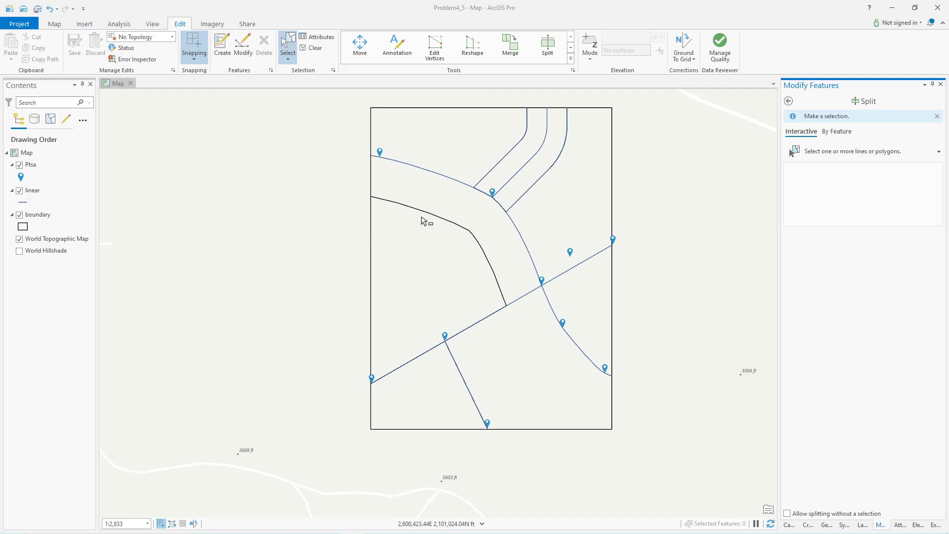
Select the long diagonal line crossing the boundary and set its Type to Medium Duty
left_click(489, 319)
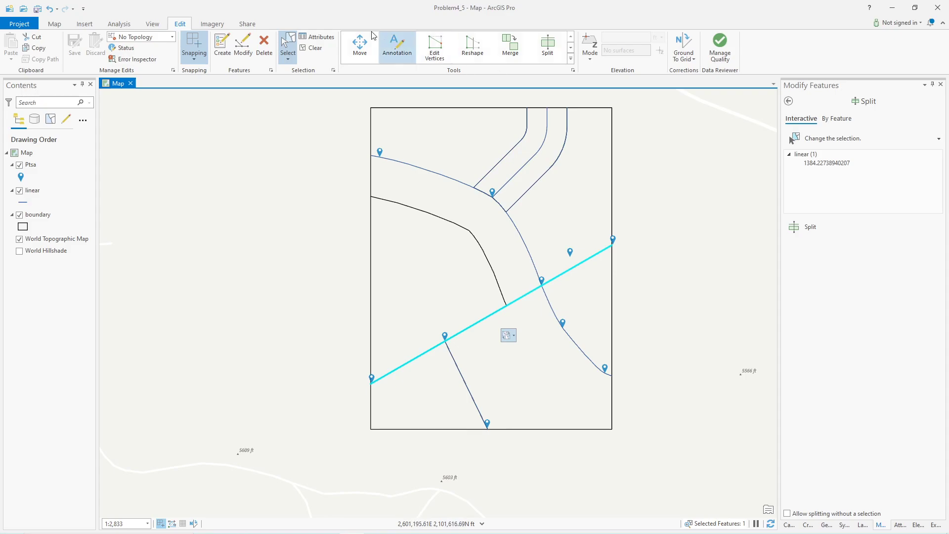
left_click(320, 38)
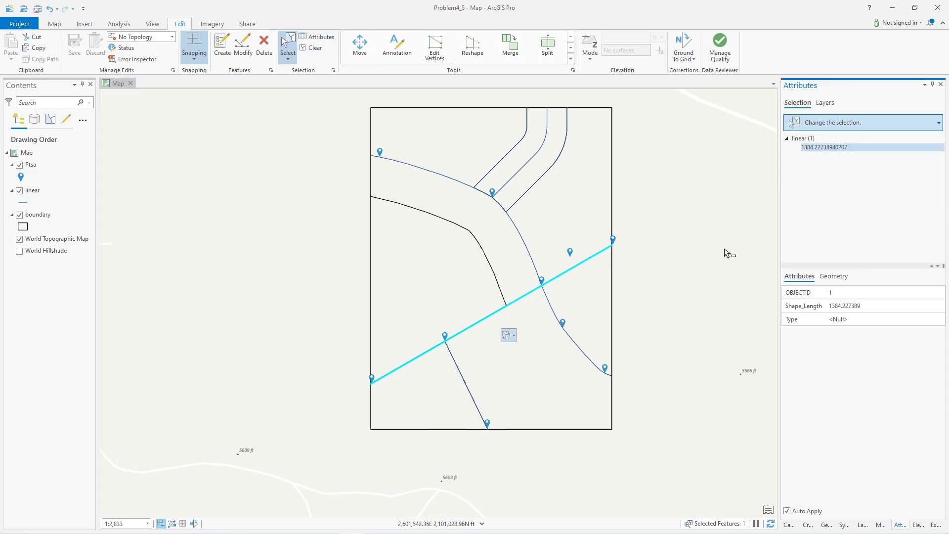
left_click(851, 319)
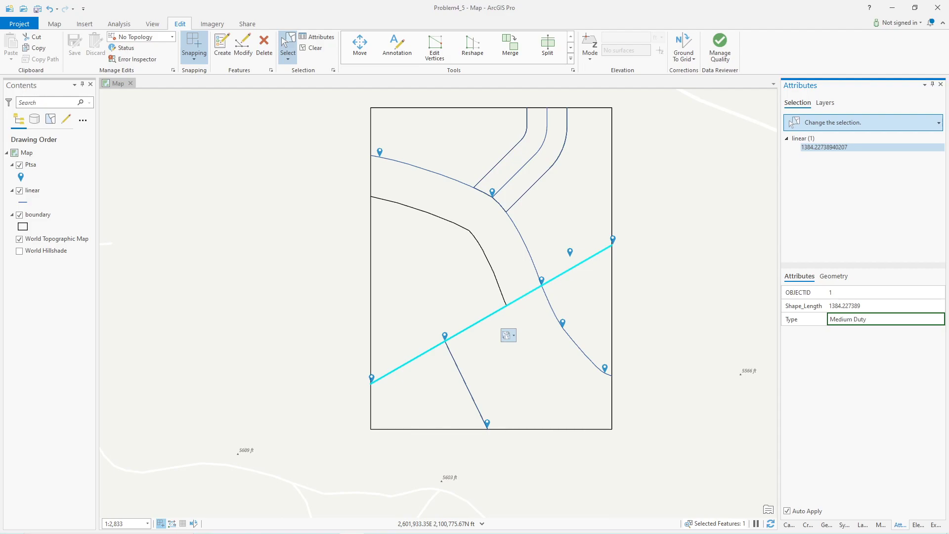
key("Return")
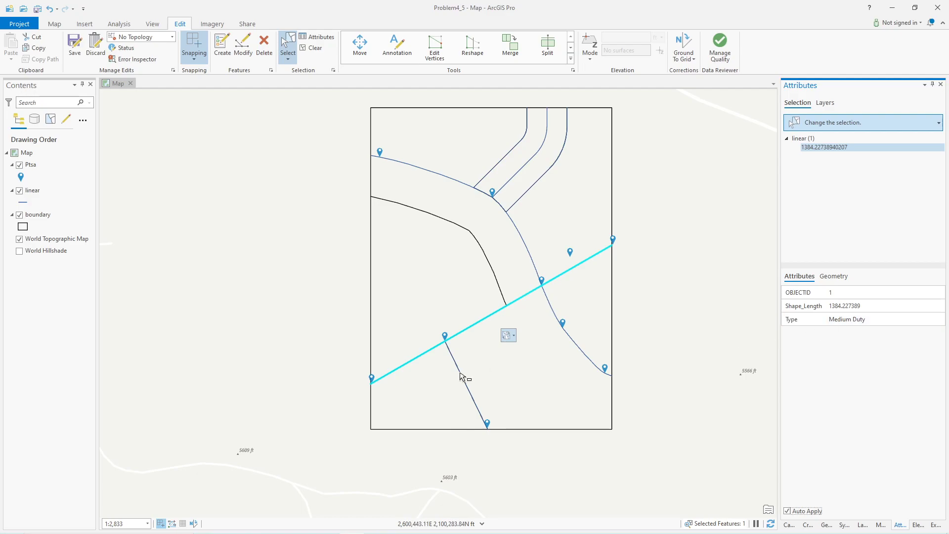
Select the short line running from the diagonal road to the lower boundary and set its Type to Light Duty
left_click(460, 376)
left_click(856, 319)
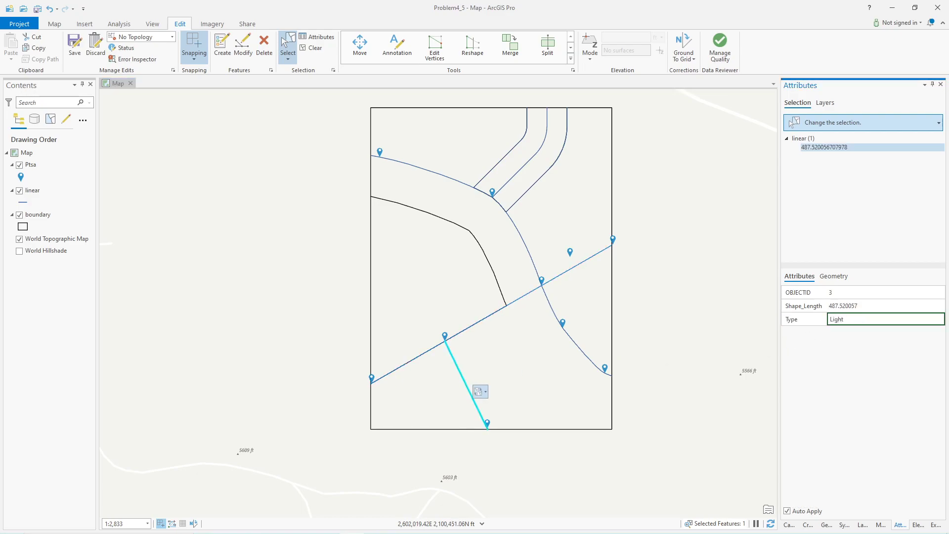
key("Return")
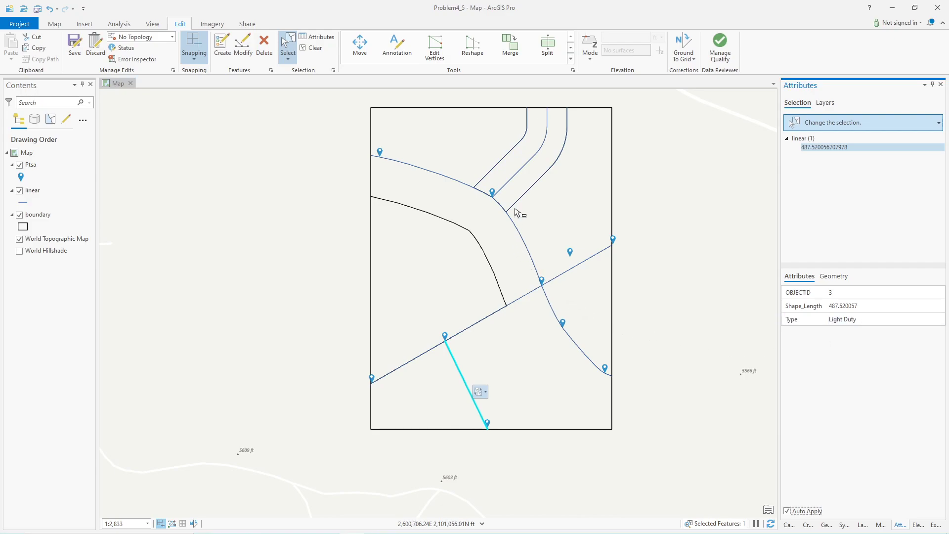
Select the long curved line crossing the diagonal road and set its Type to River
left_click(514, 227)
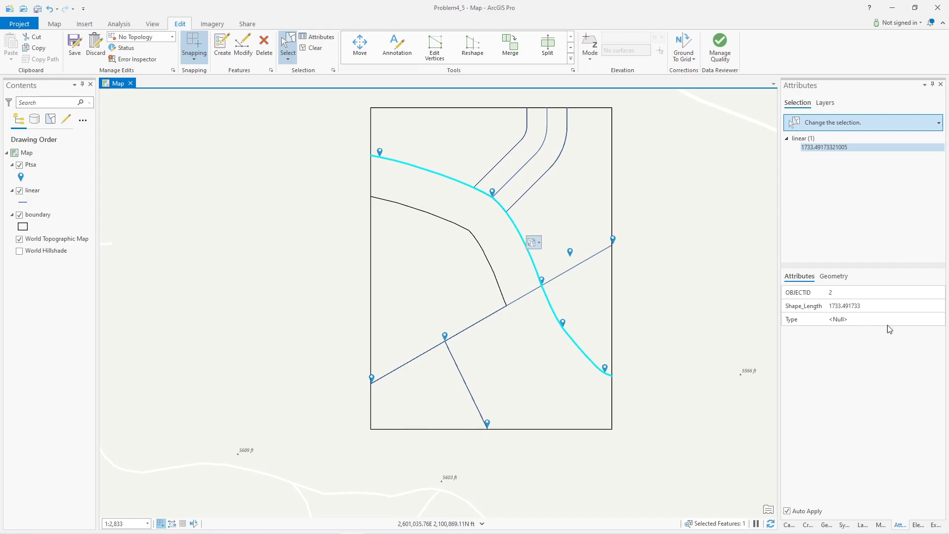
left_click(852, 319)
left_click(852, 319)
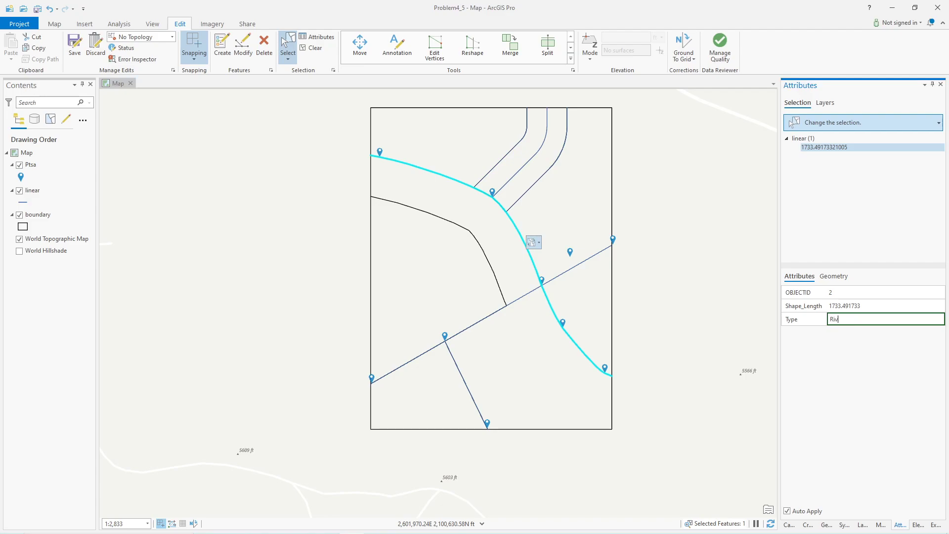
key("Return")
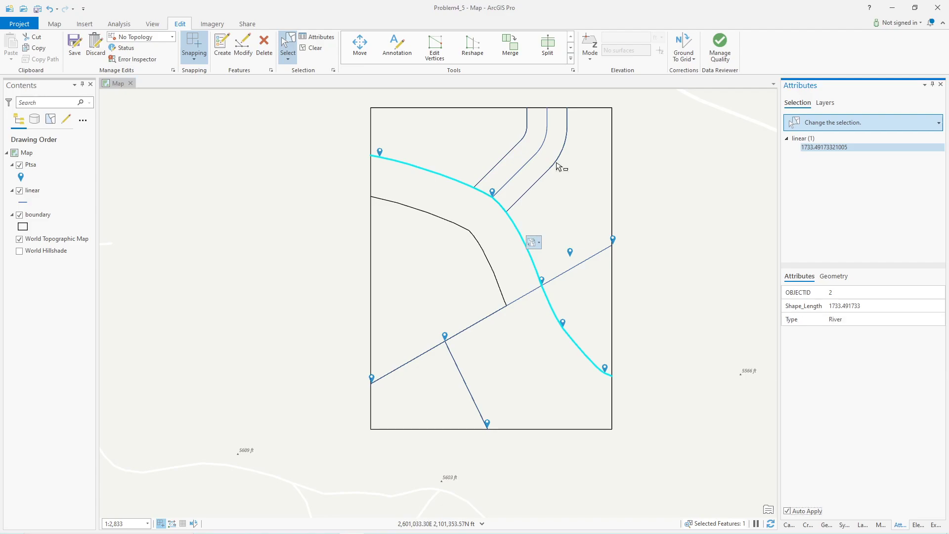
Set the Type of the middle tributary line joining the river to Creek, and save all edits
left_click(531, 162)
left_click(846, 319)
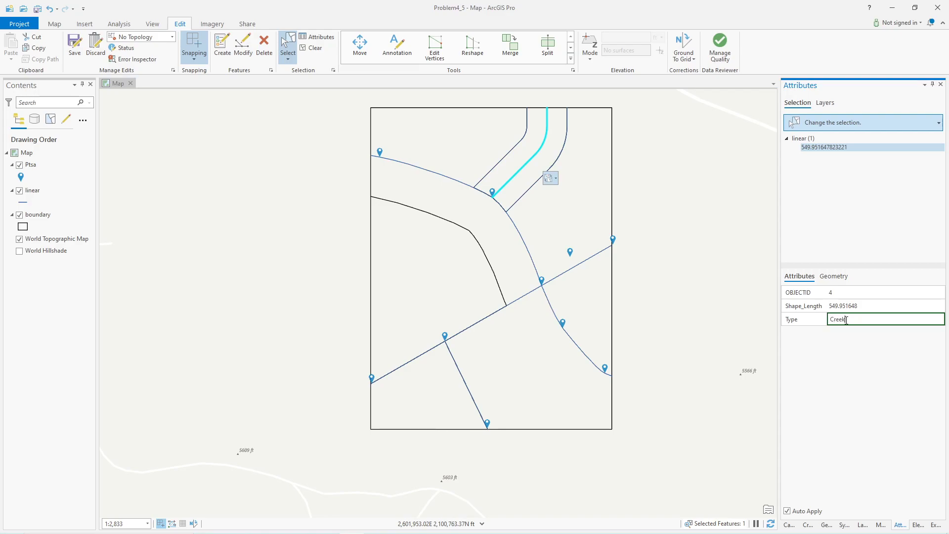
key("Return")
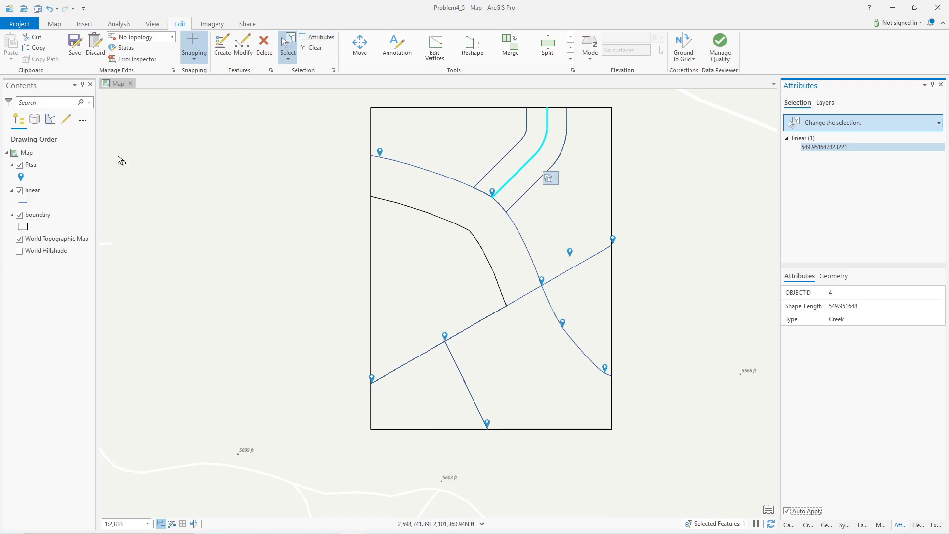
left_click(75, 45)
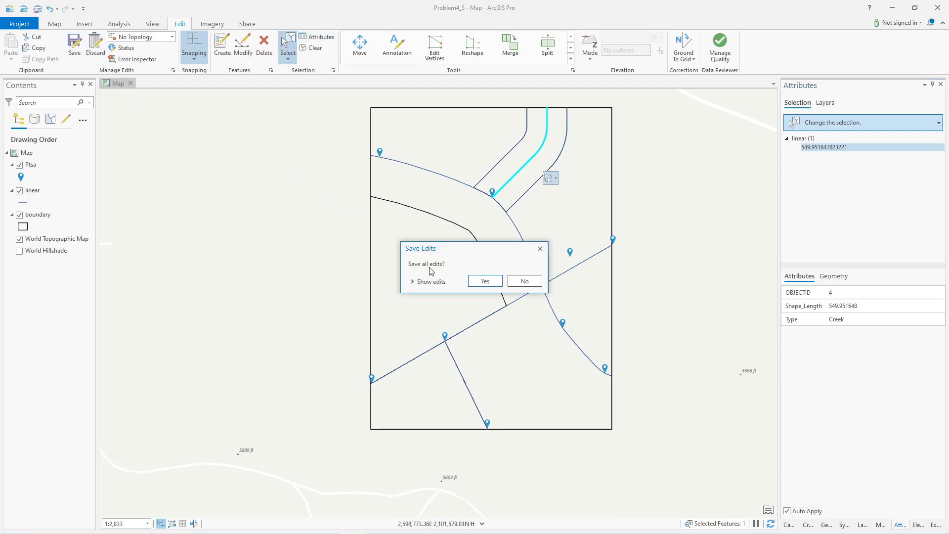
left_click(481, 283)
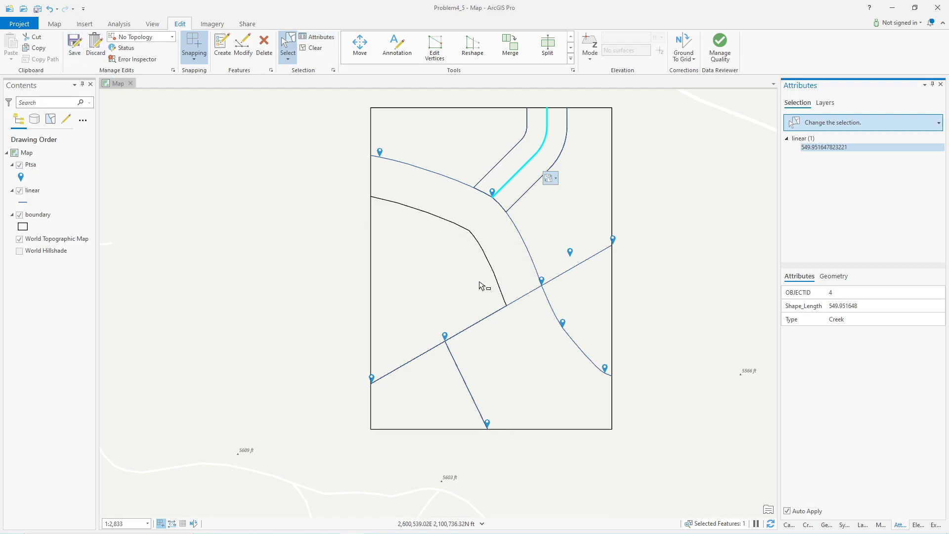
Open the Ptsa layer's attribute table and dock it as a tab beside the map
left_click(380, 153)
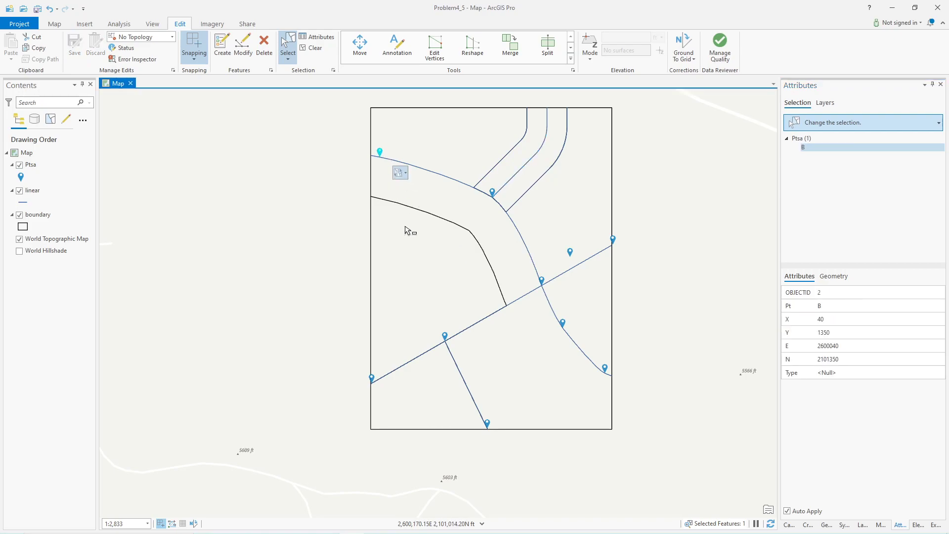
left_click(372, 380)
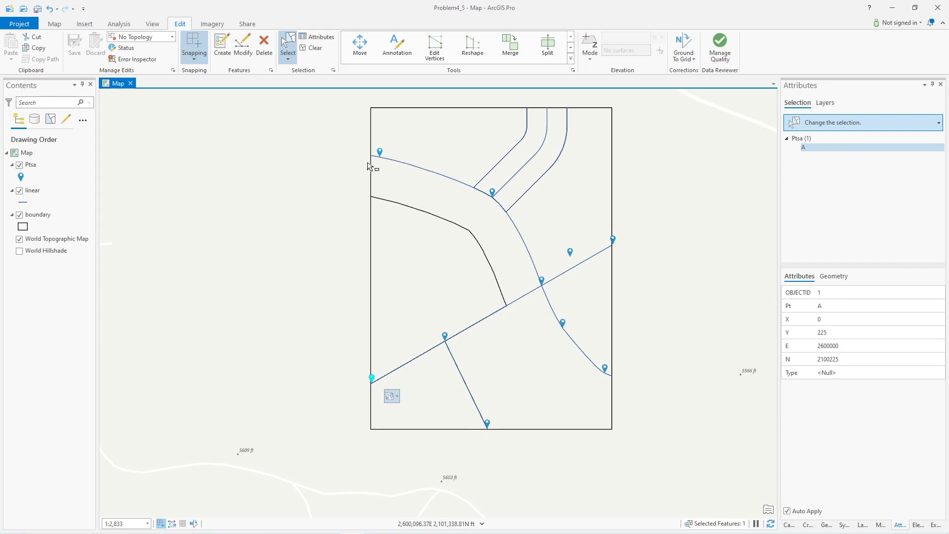
left_click(39, 170)
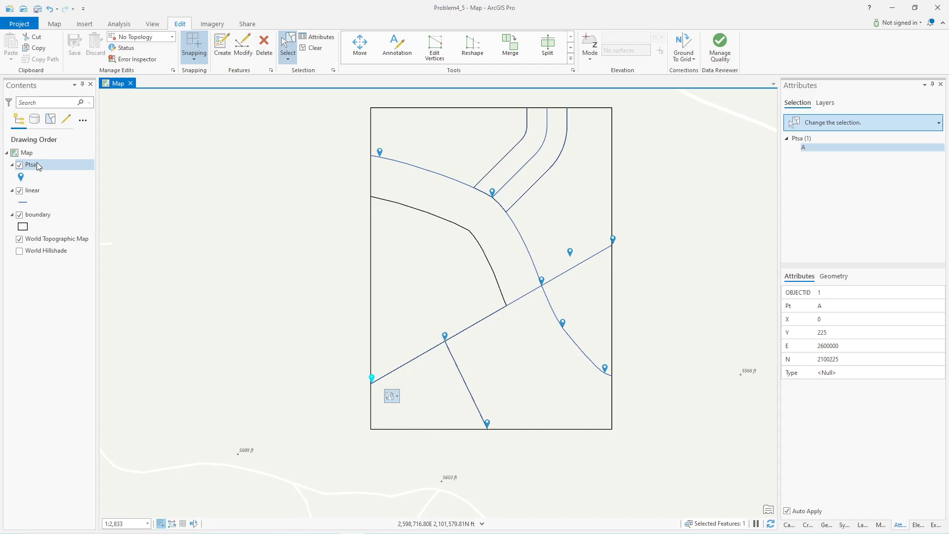
left_click(37, 166)
key("ctrl+t")
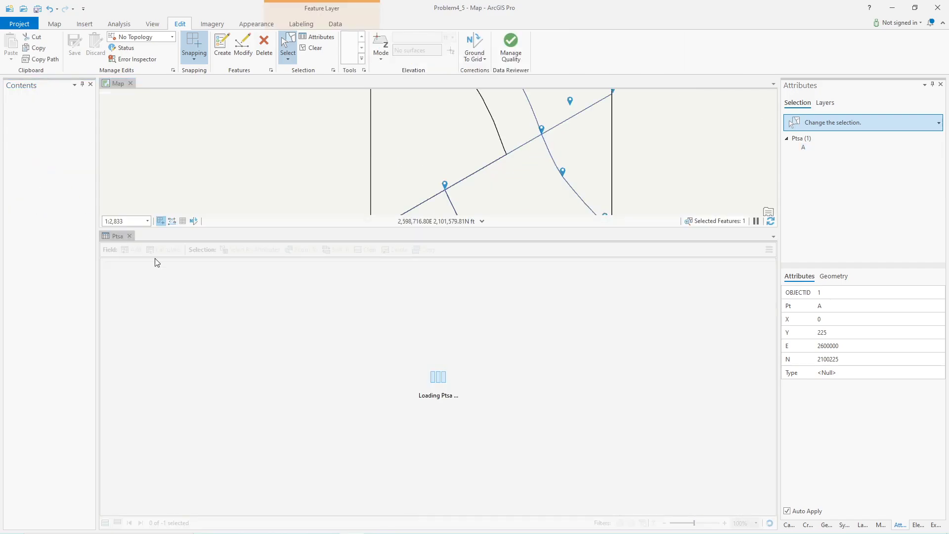
left_click_drag(118, 239, 194, 82)
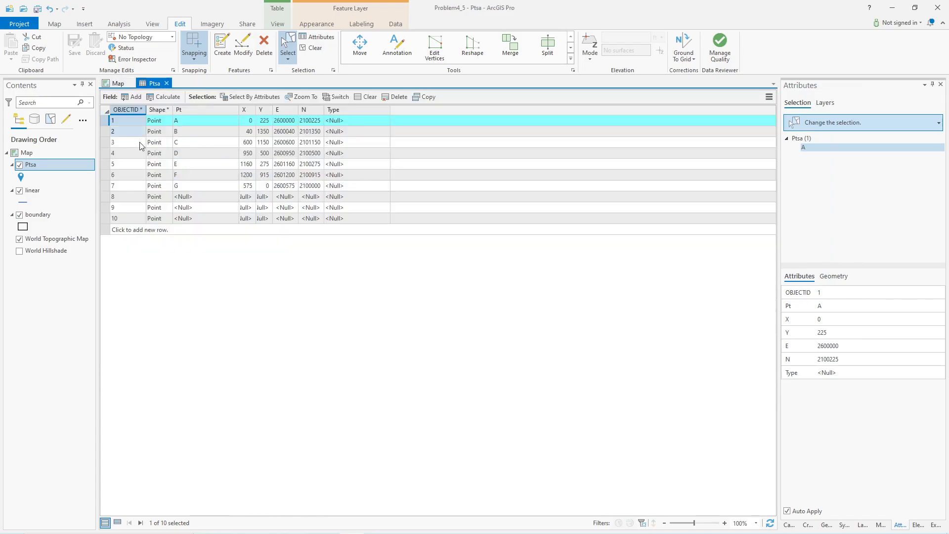
Select the records of points A through G in the Ptsa attribute table
left_click(105, 132, "ctrl")
left_click_drag(103, 140, 104, 180)
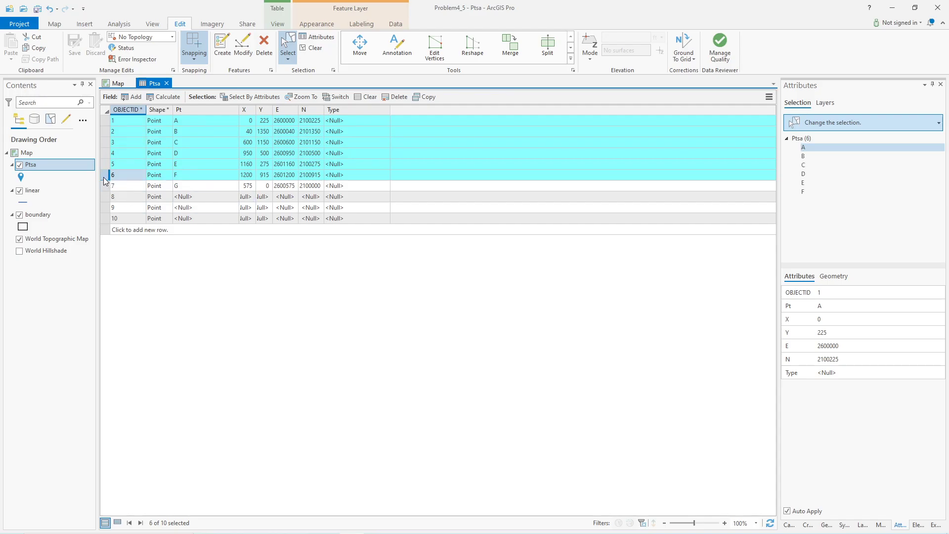
left_click_drag(105, 174, 105, 186)
left_click_drag(105, 122, 107, 185)
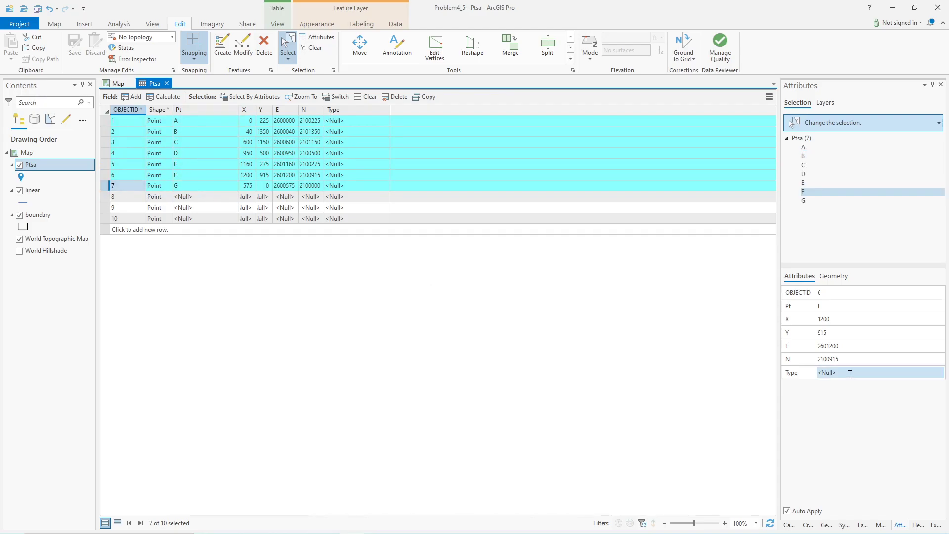
Set the Type of points A through G to Survey and close the Ptsa attribute table
left_click(889, 373)
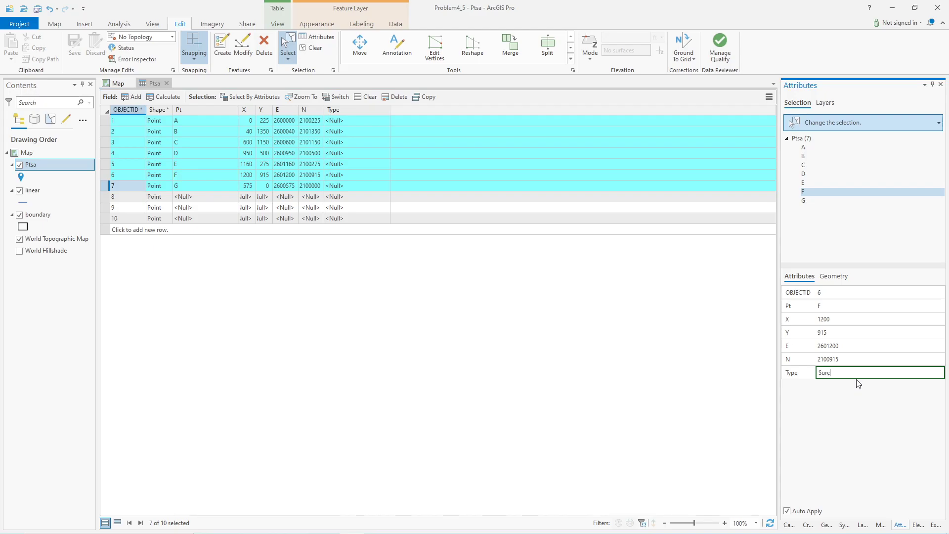
key("Return")
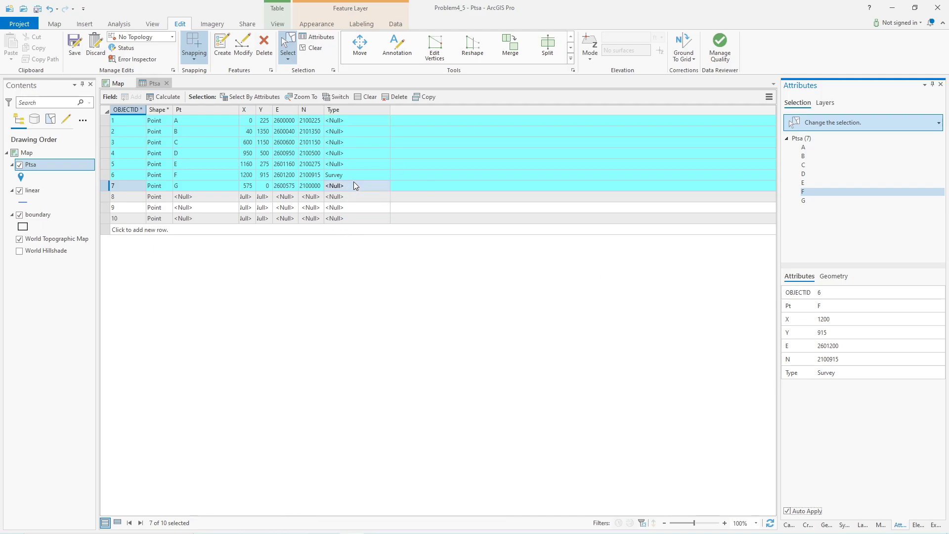
left_click(822, 151)
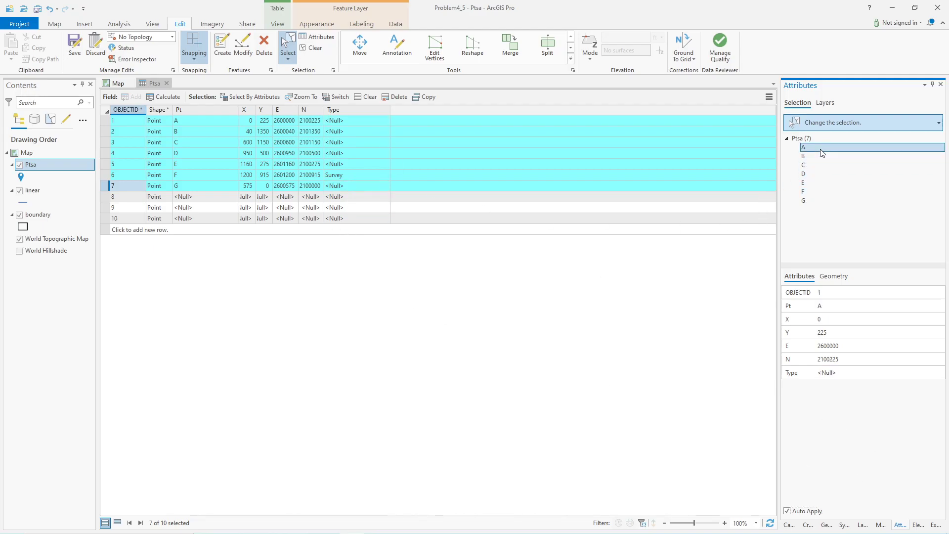
left_click(825, 200, "shift")
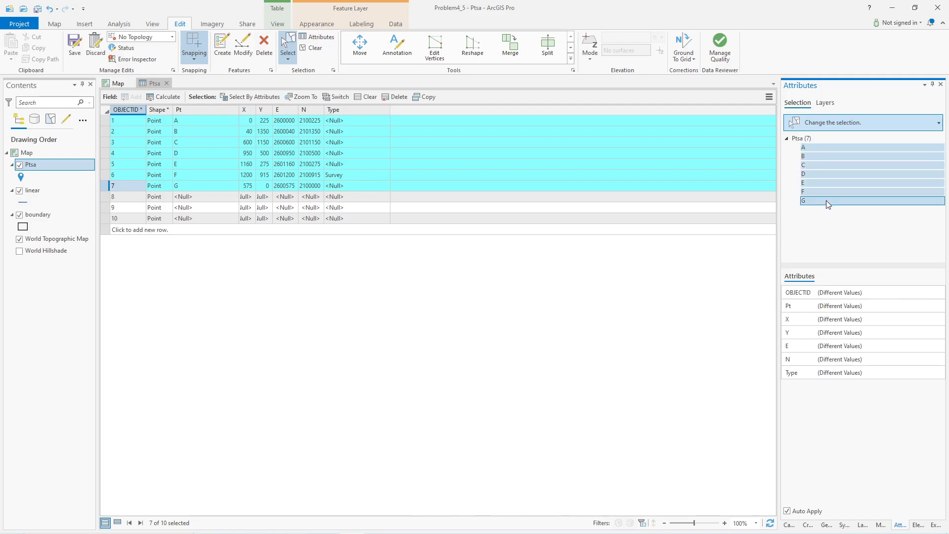
left_click(849, 373)
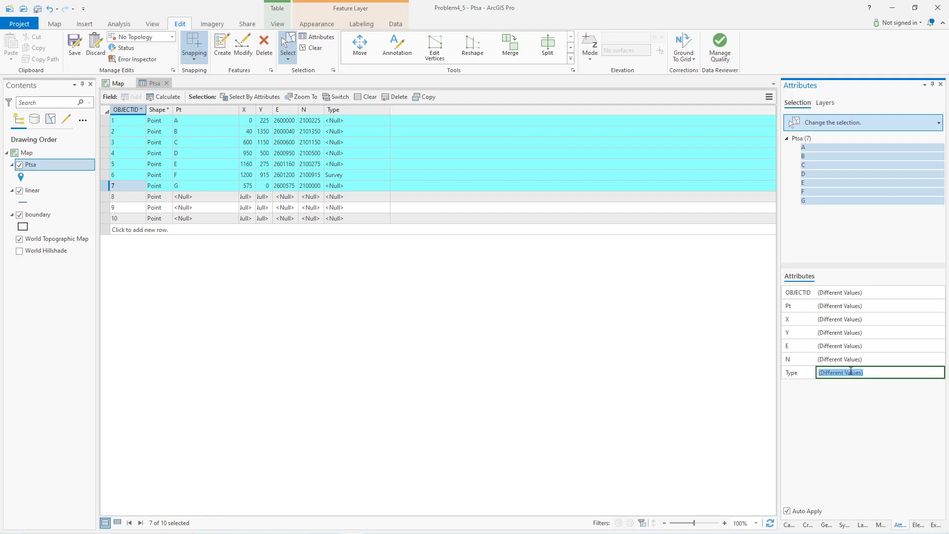
type("Survey")
key("Return")
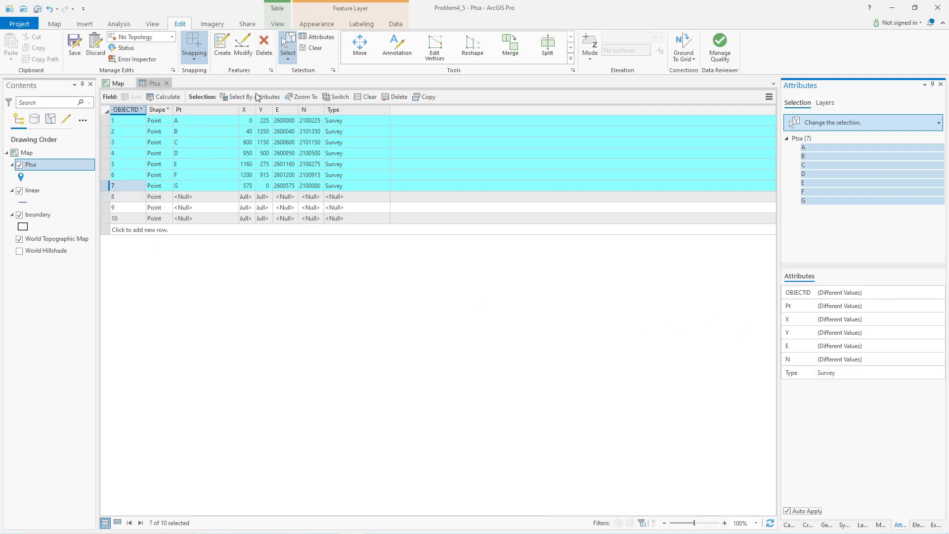
left_click(166, 84)
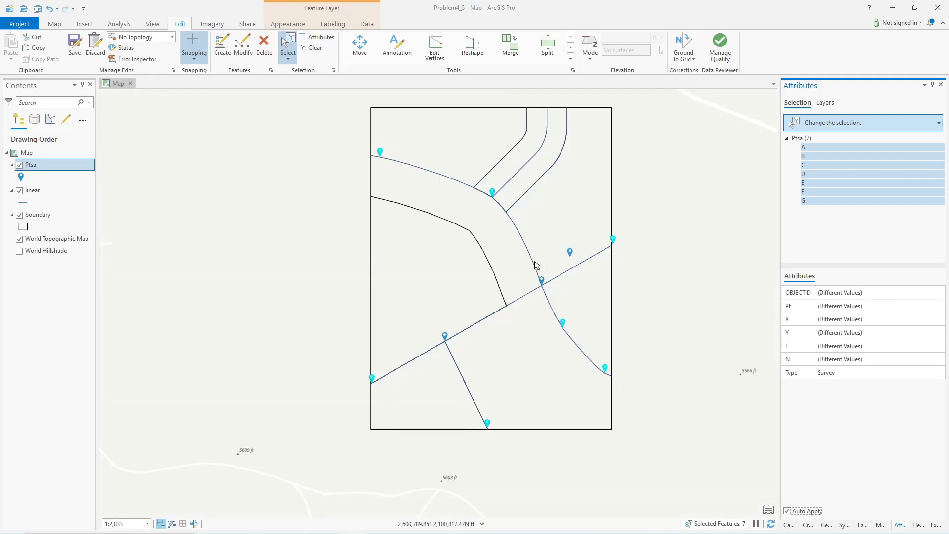
Select the isolated point just above the diagonal road and set its Type to Forest Service Headquarters
left_click(570, 252)
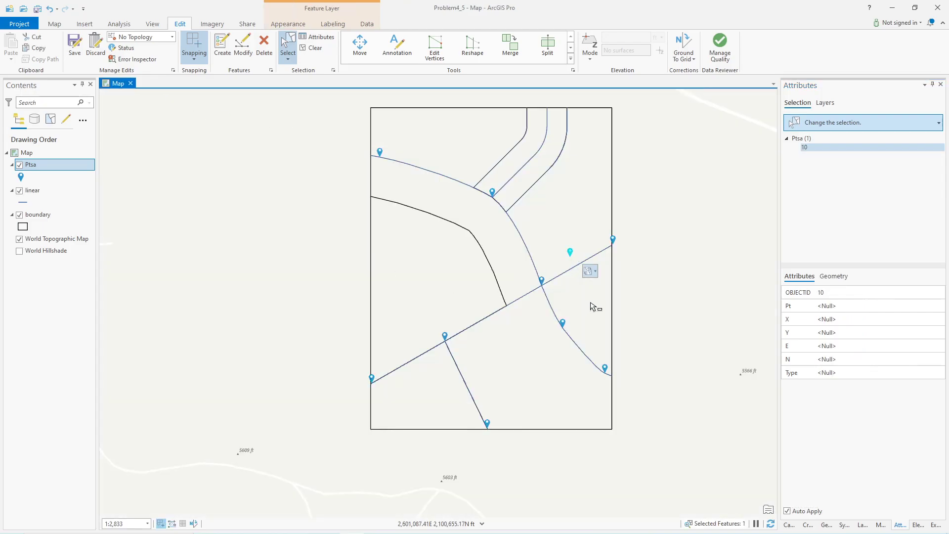
left_click(844, 372)
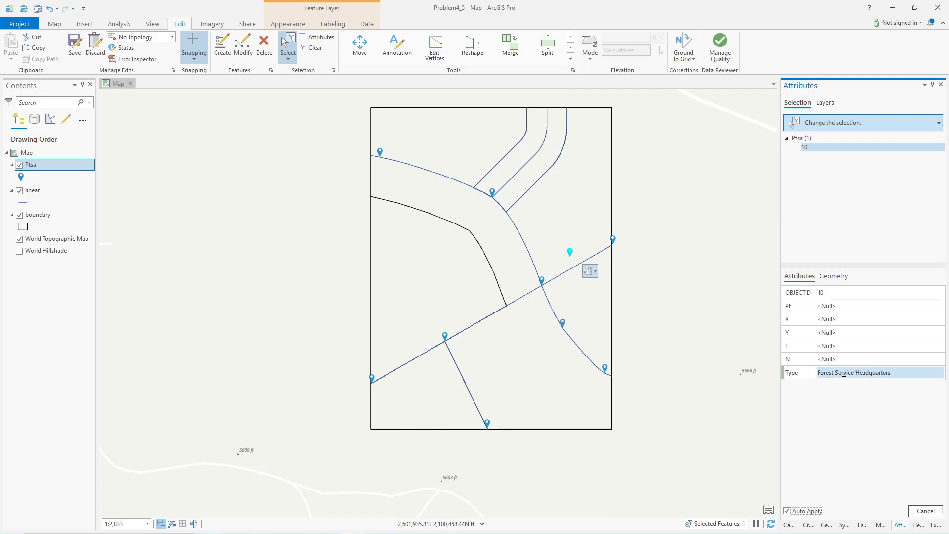
key("Return")
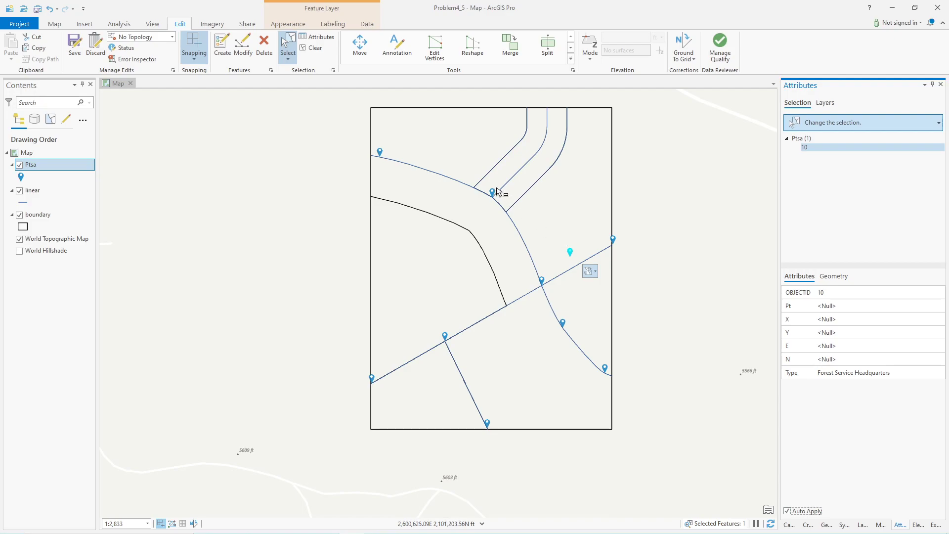
Select the point where the river crosses the diagonal road and set its Type to Bridge
left_click(541, 281)
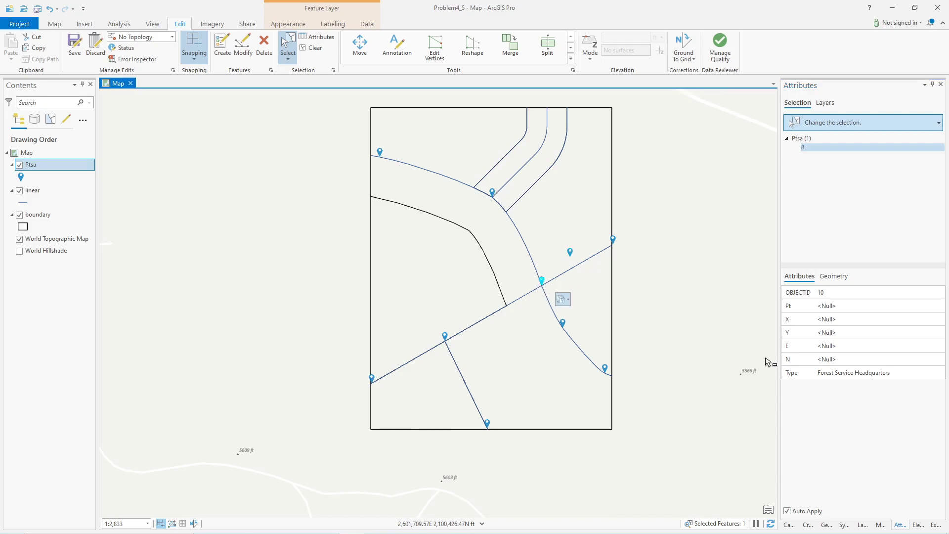
left_click(832, 372)
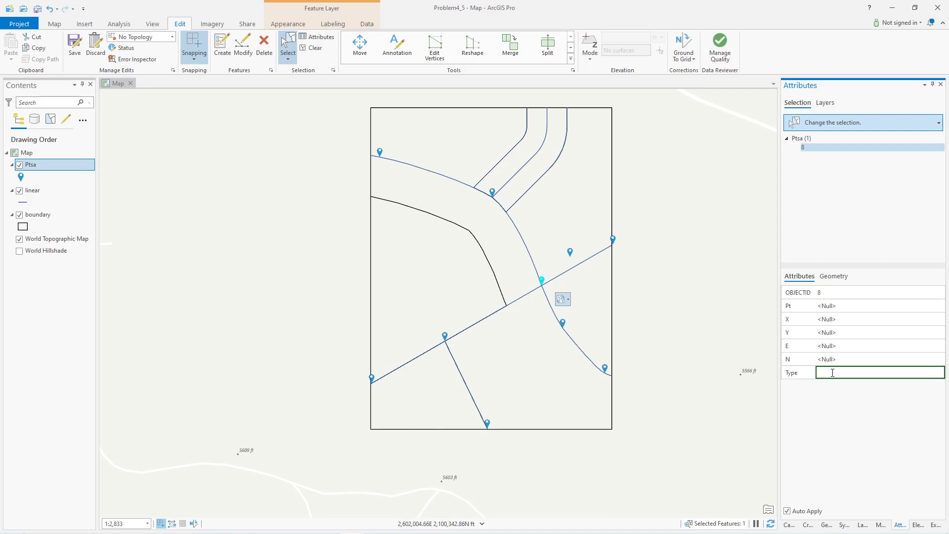
type("Bridge")
key("Return")
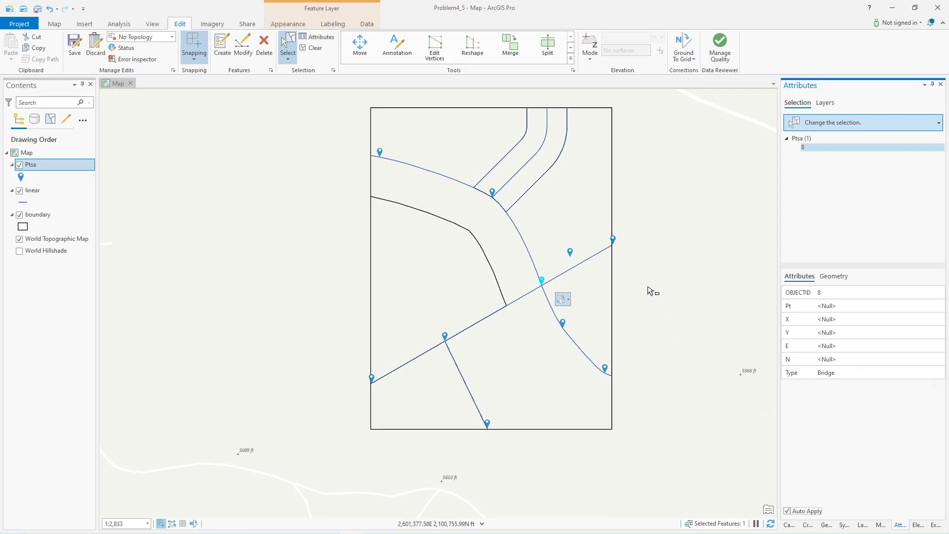
Clear the feature selection and save all edits
left_click(189, 226)
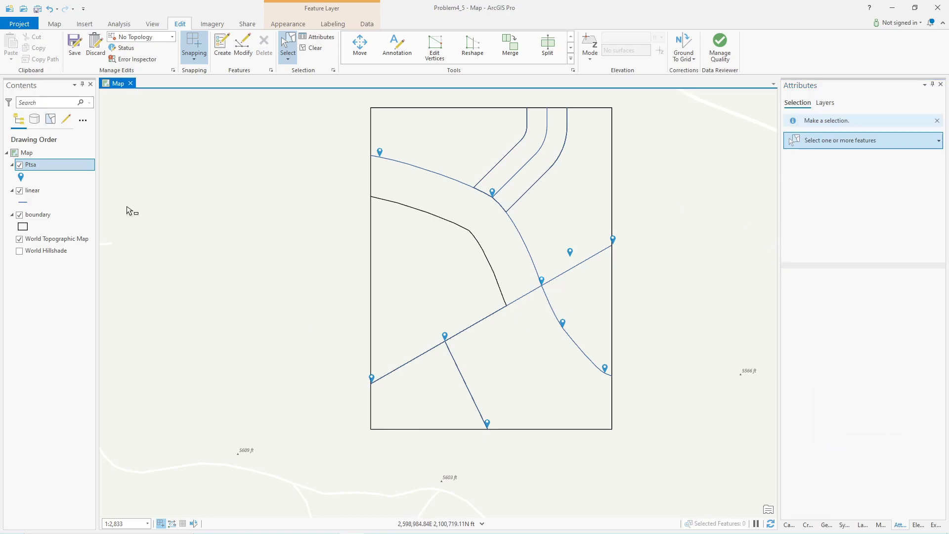
left_click(75, 45)
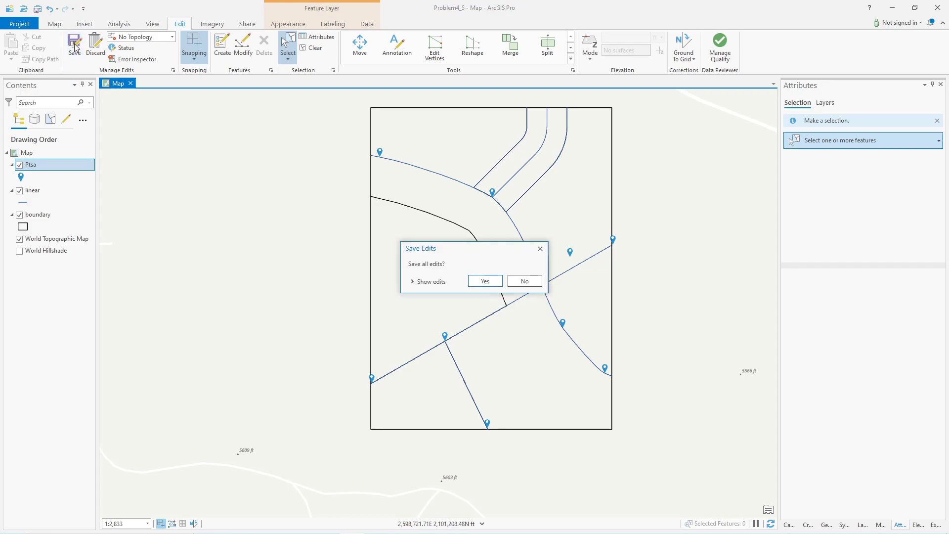
left_click(485, 281)
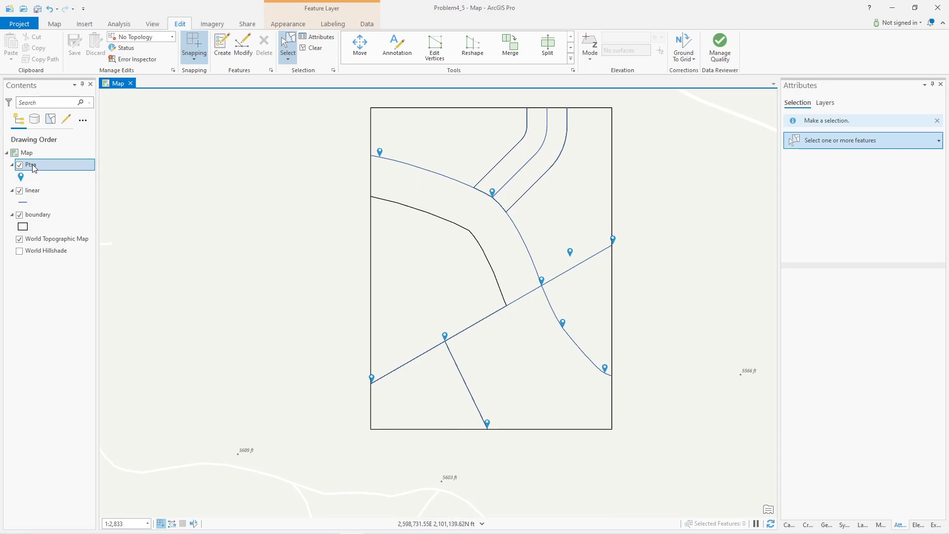
Open the labeling options of the Ptsa layer and toggle its labels
left_click(289, 24)
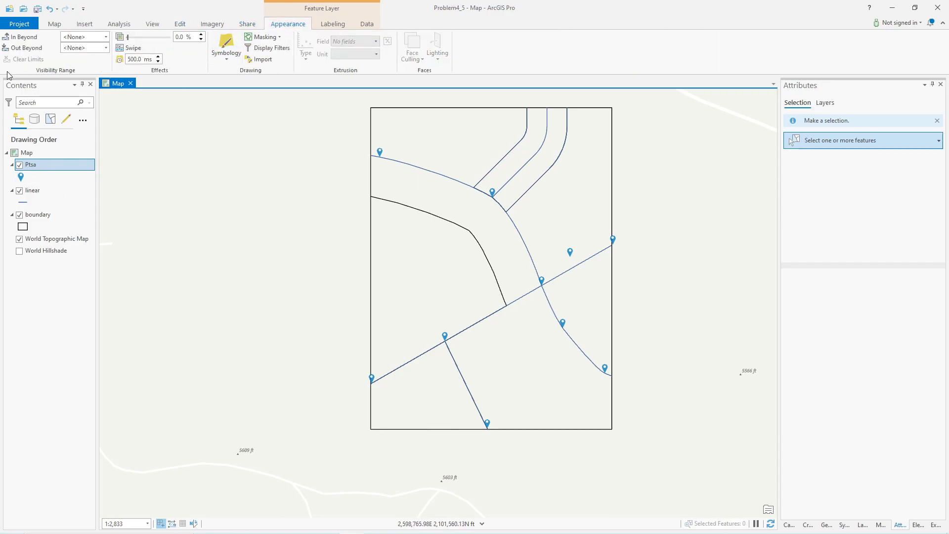
left_click(331, 24)
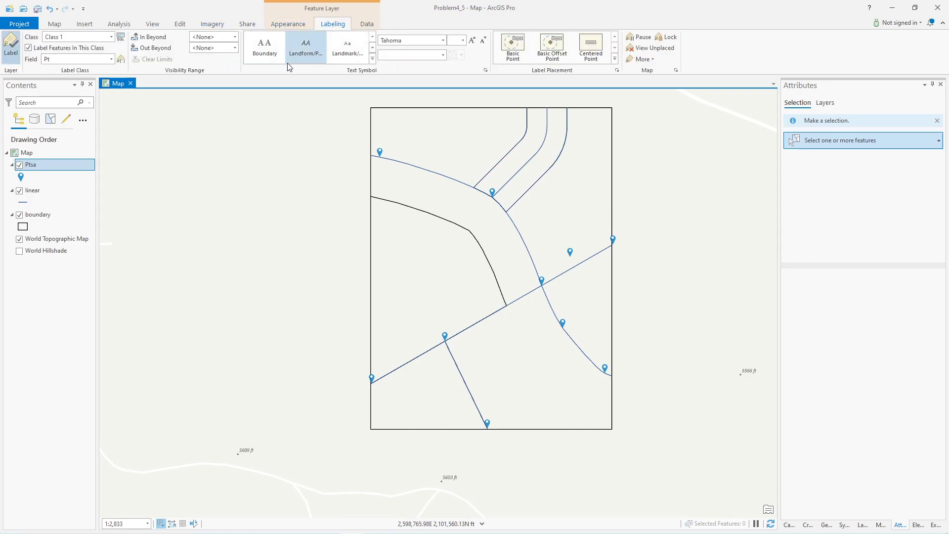
left_click(13, 51)
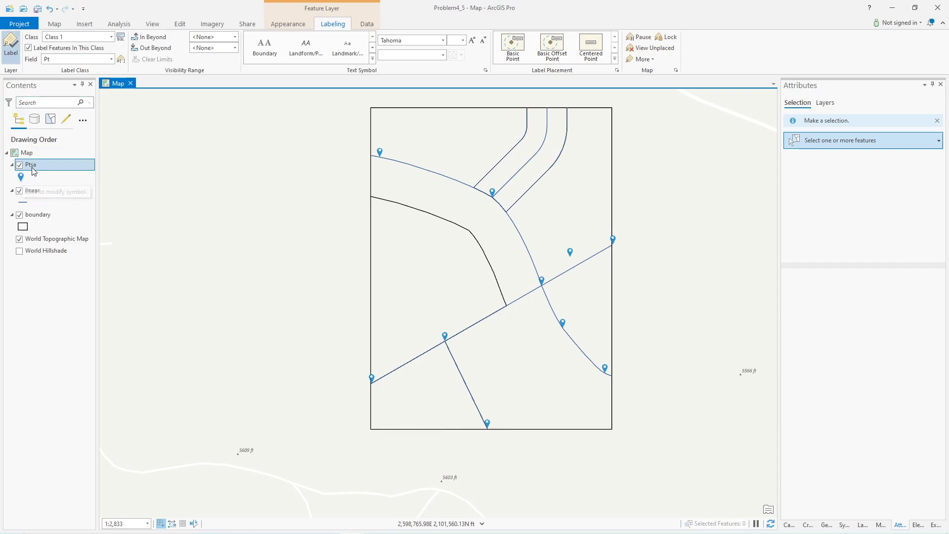
Symbolize the Ptsa layer by unique values, using Type as the field
left_click(285, 24)
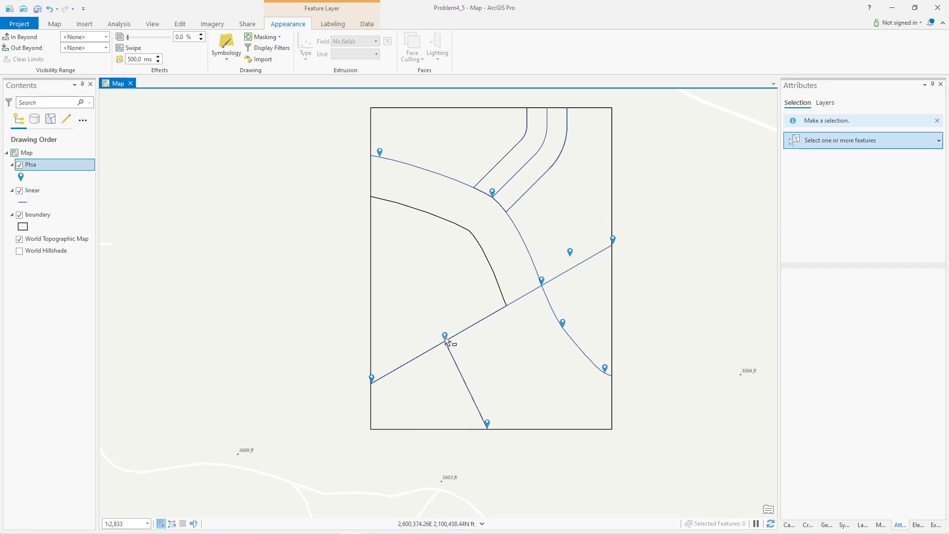
left_click(227, 57)
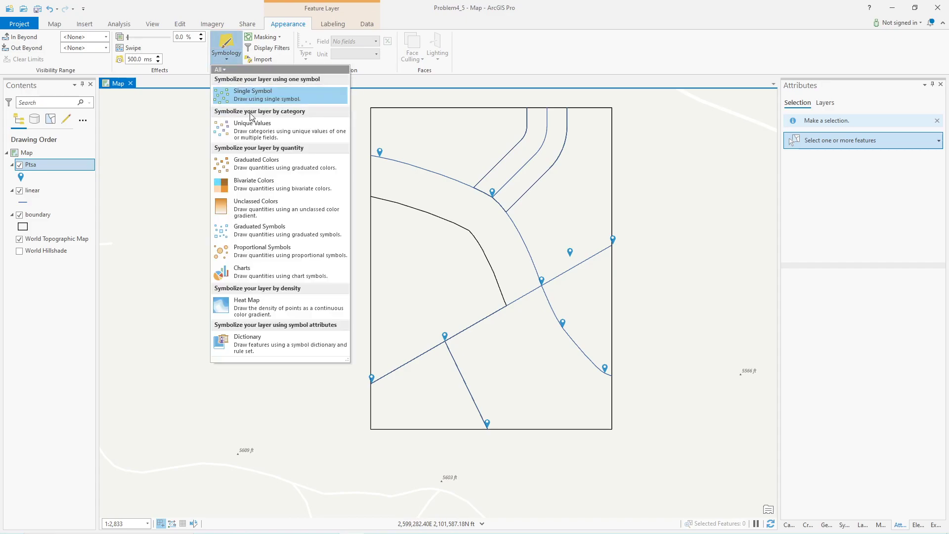
left_click(247, 134)
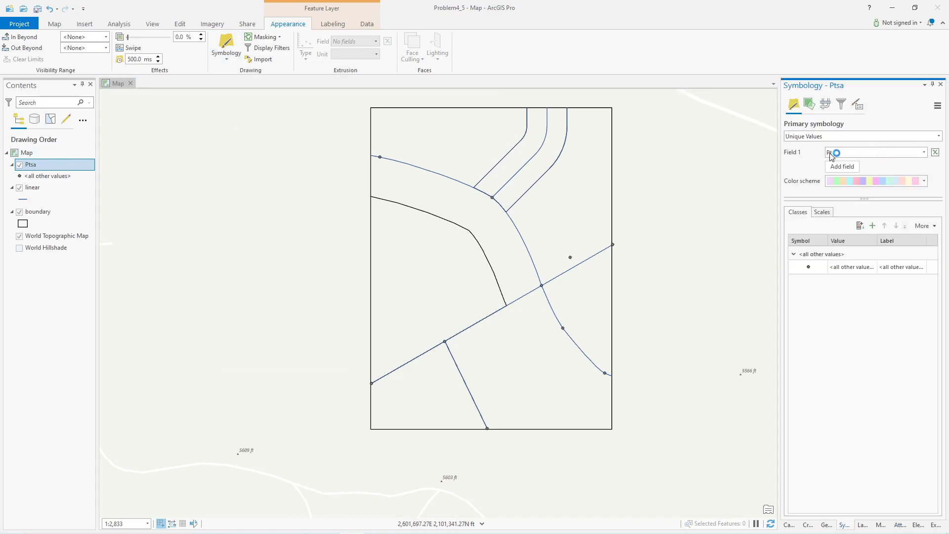
left_click(923, 152)
left_click(844, 209)
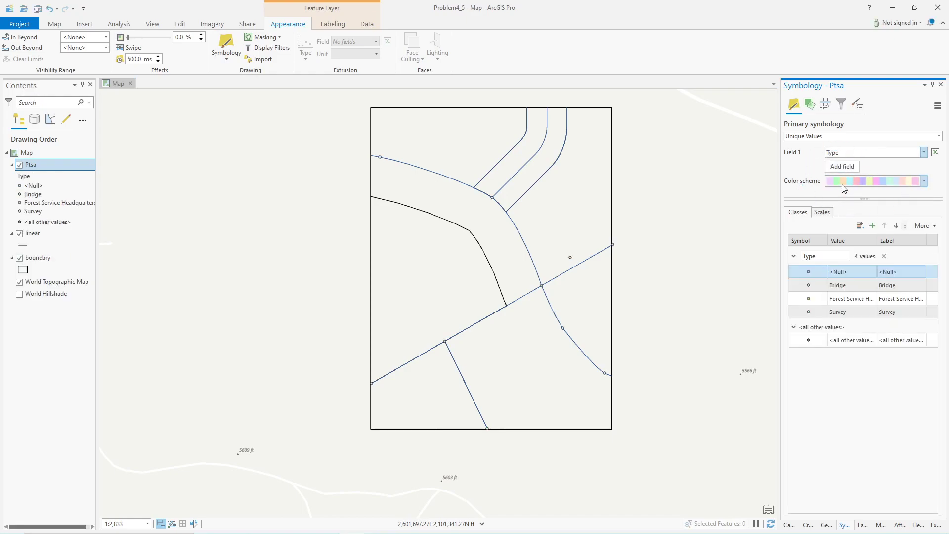
Remove the <all other values> class from the Ptsa unique values symbology
left_click(841, 273)
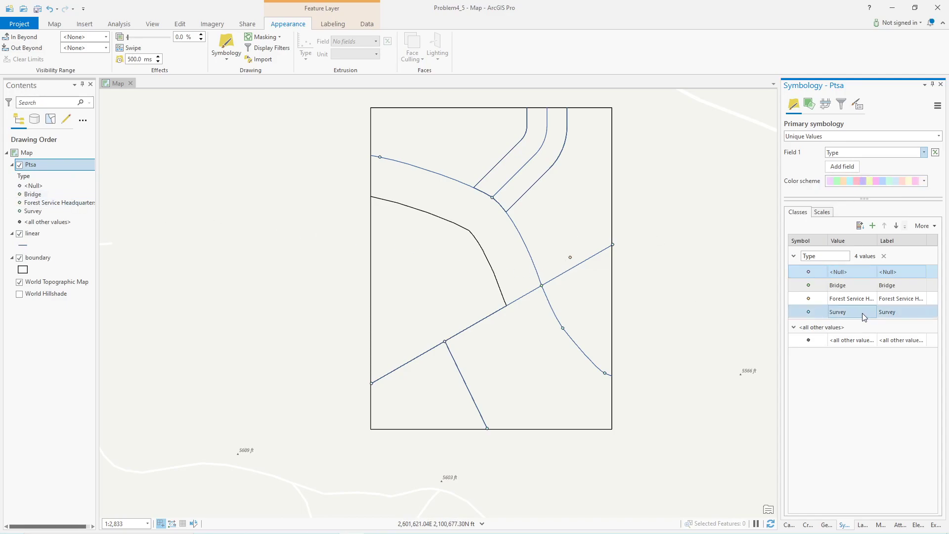
right_click(850, 338)
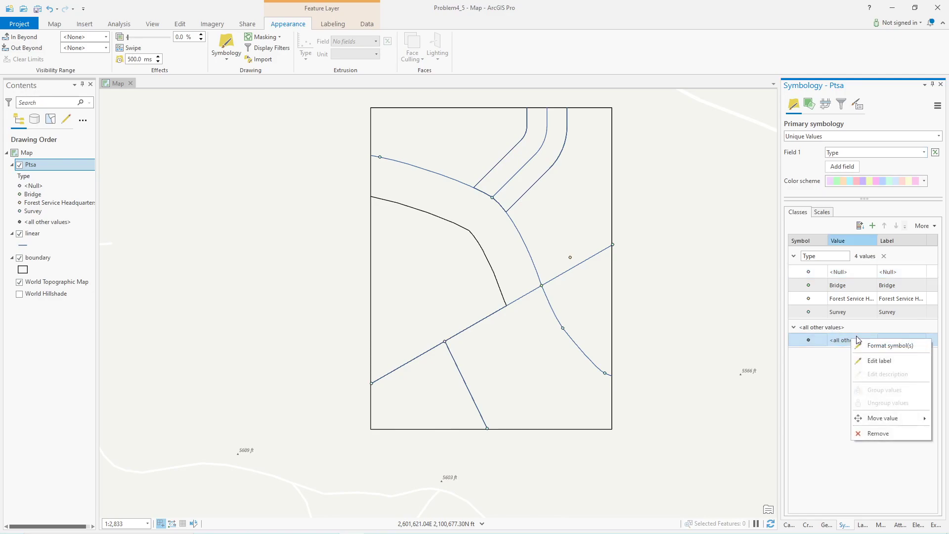
left_click(884, 432)
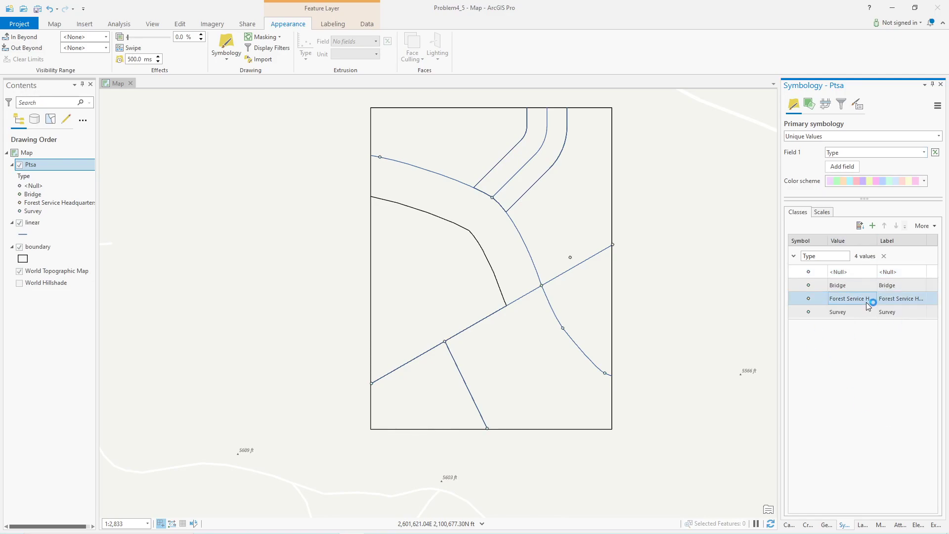
left_click(858, 283)
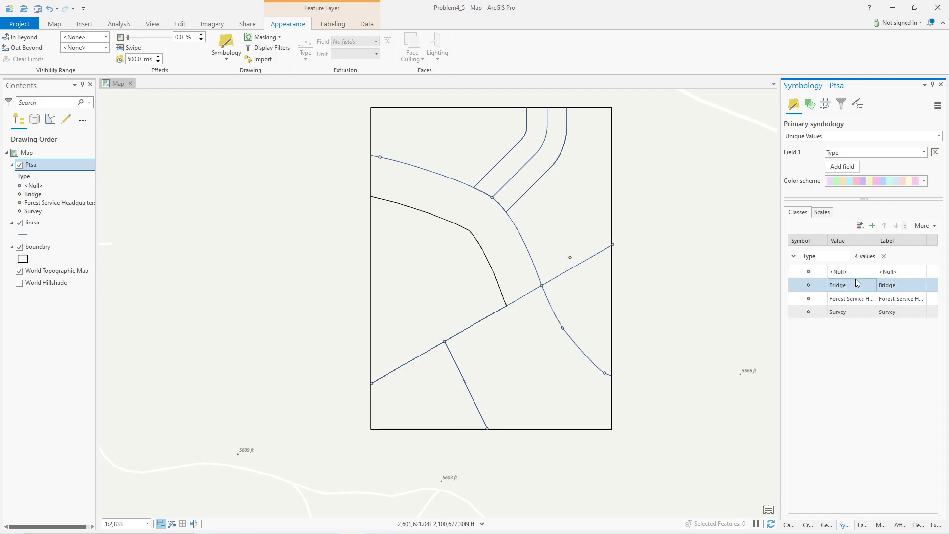
left_click(857, 274)
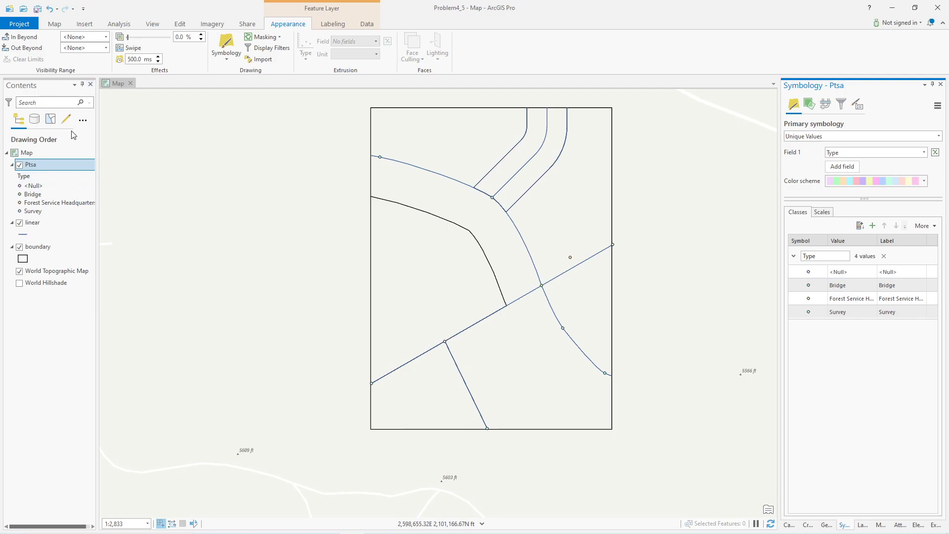
Find the record with a null Type in the Ptsa attribute table, select it, and delete its point from the map
left_click(45, 165)
key("ctrl+t")
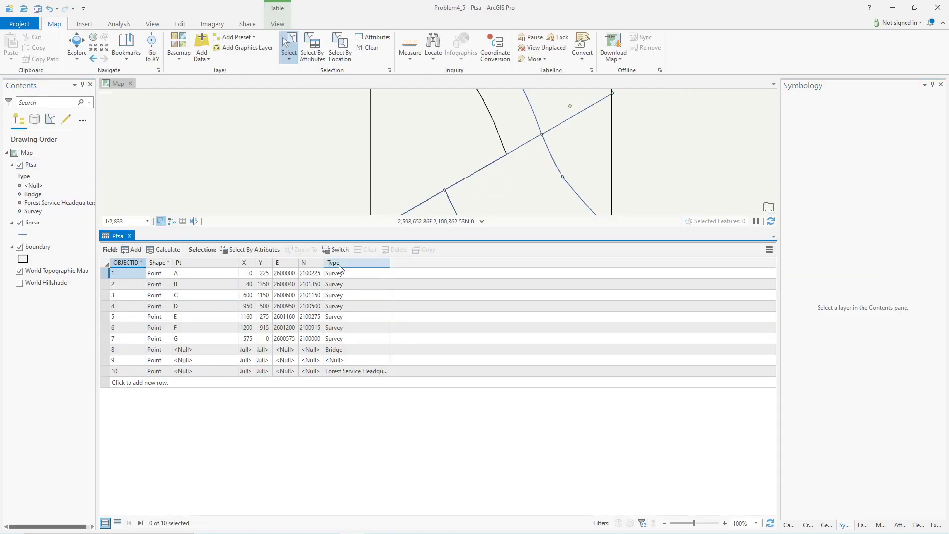
left_click(115, 363)
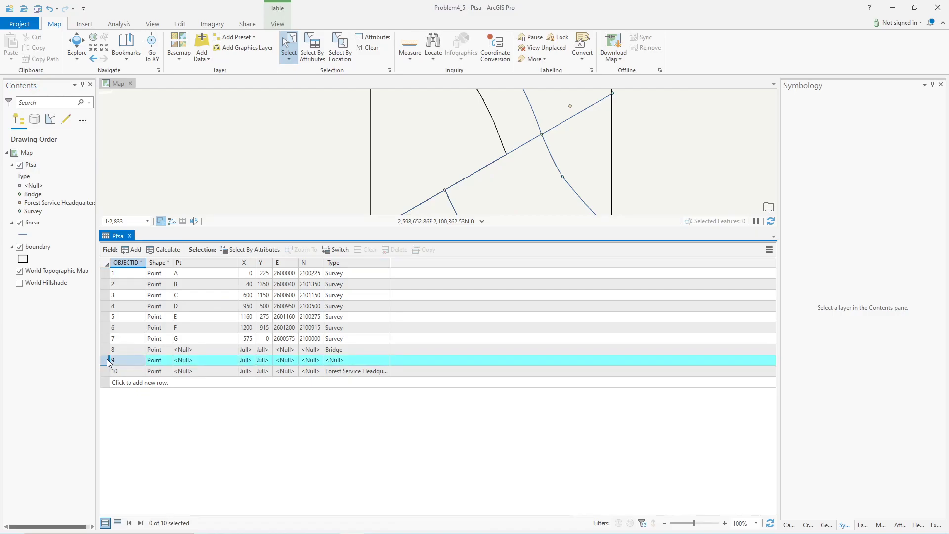
left_click(130, 236)
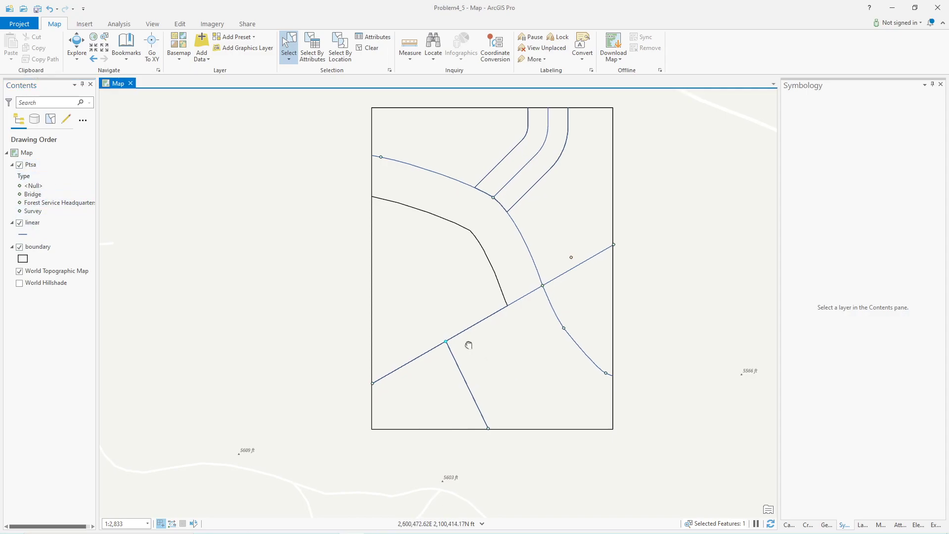
left_click_drag(468, 343, 488, 336)
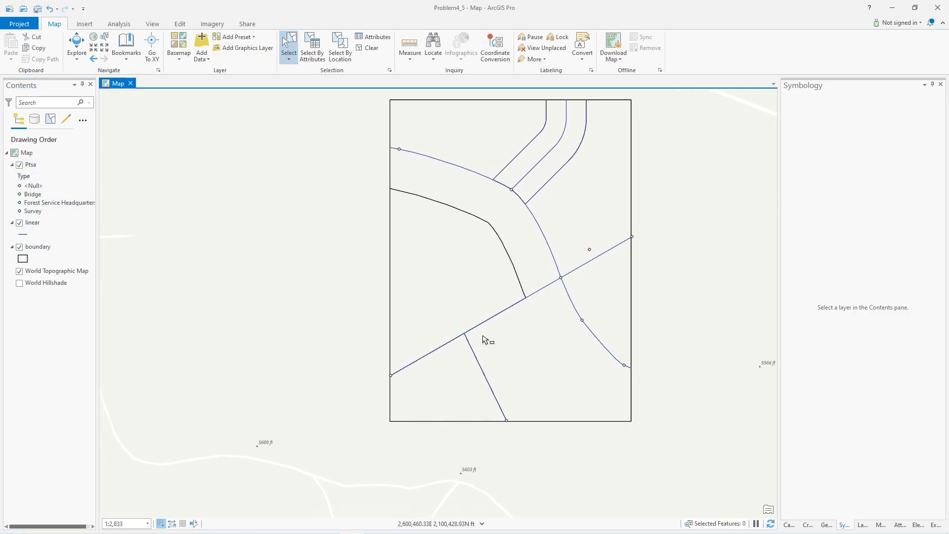
left_click_drag(532, 345, 488, 362)
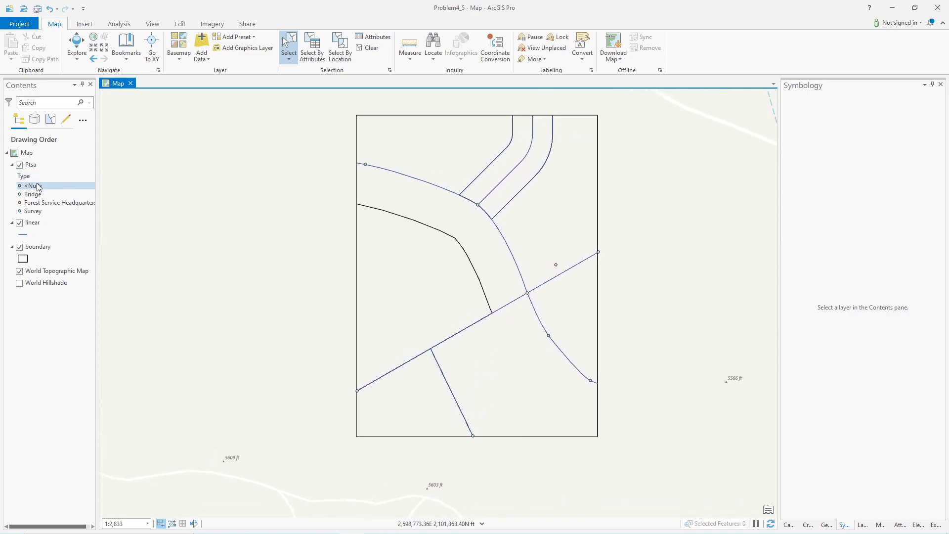
Return to the Ptsa unique values symbology and remove the <Null> class
left_click(34, 166)
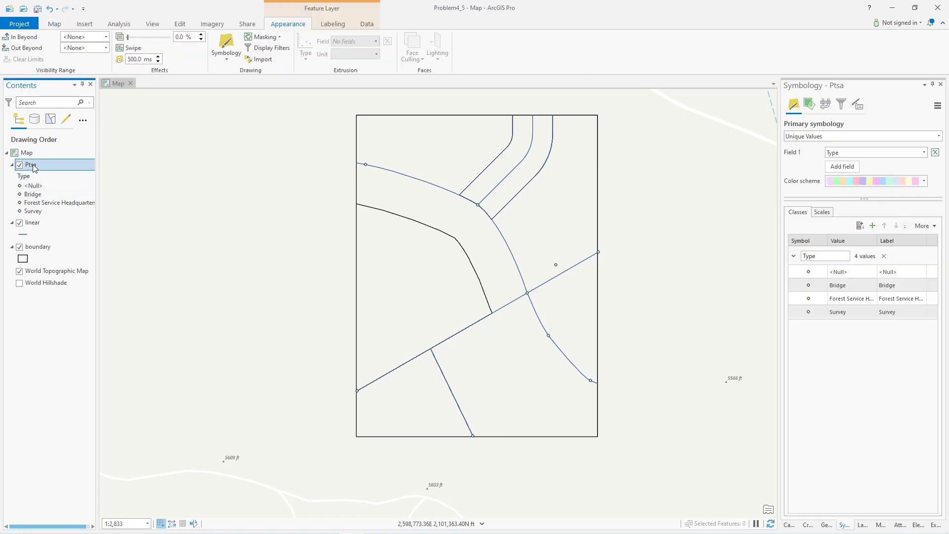
left_click(225, 64)
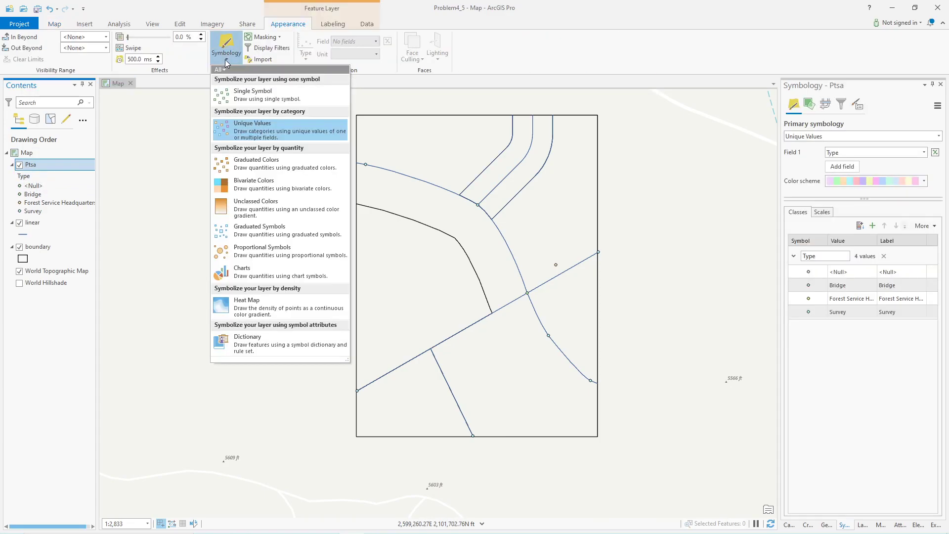
left_click(252, 130)
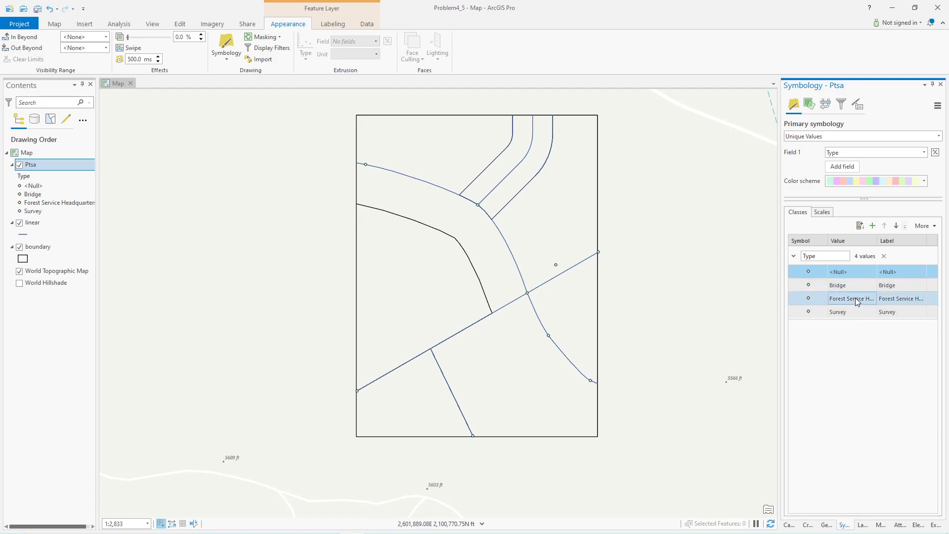
left_click(843, 271)
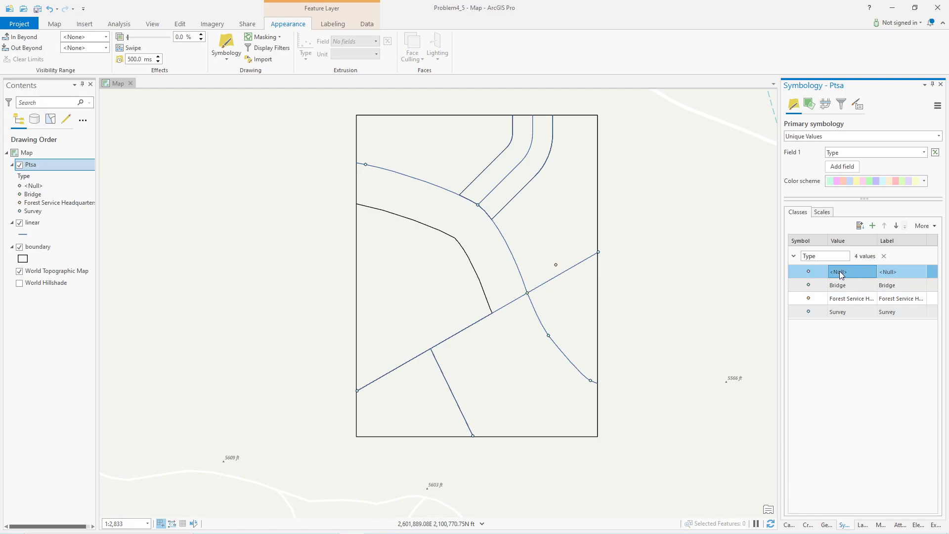
right_click(840, 271)
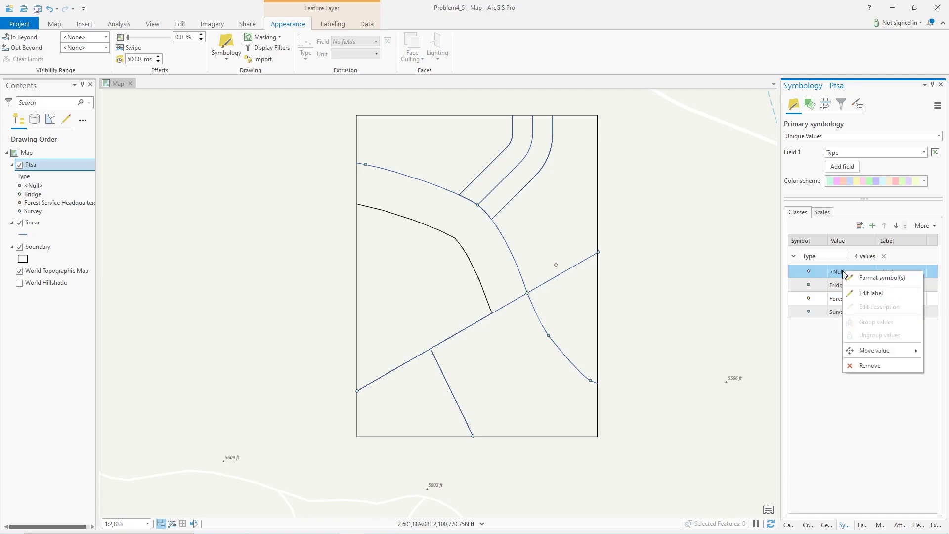
left_click(876, 366)
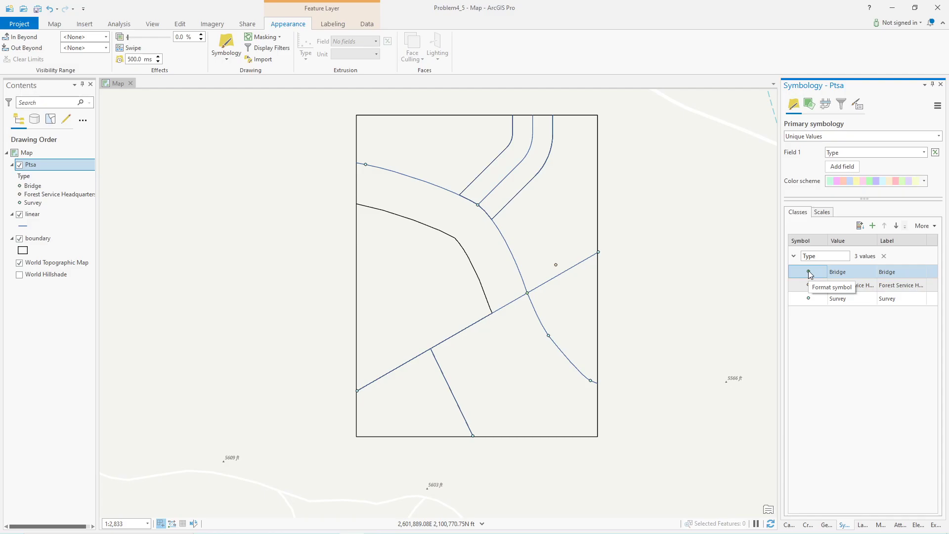
Open the Survey class's point symbol for formatting and browse the symbol gallery for a suitable marker
left_click(20, 187)
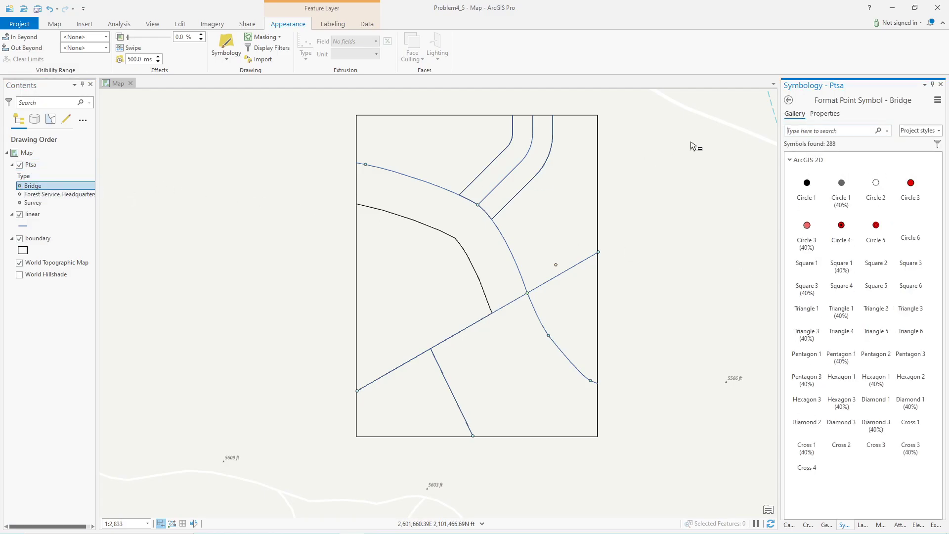
left_click(19, 203)
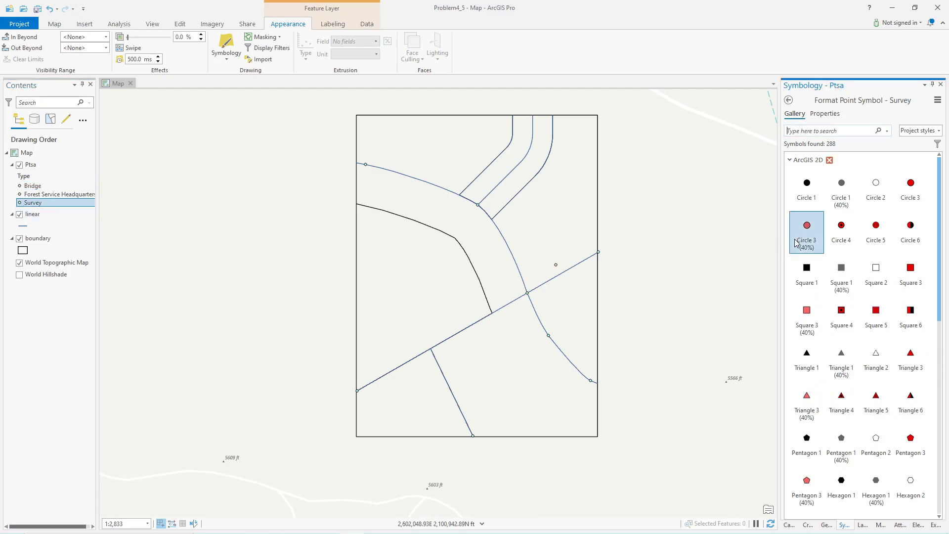
scroll(906, 282, "down", 5)
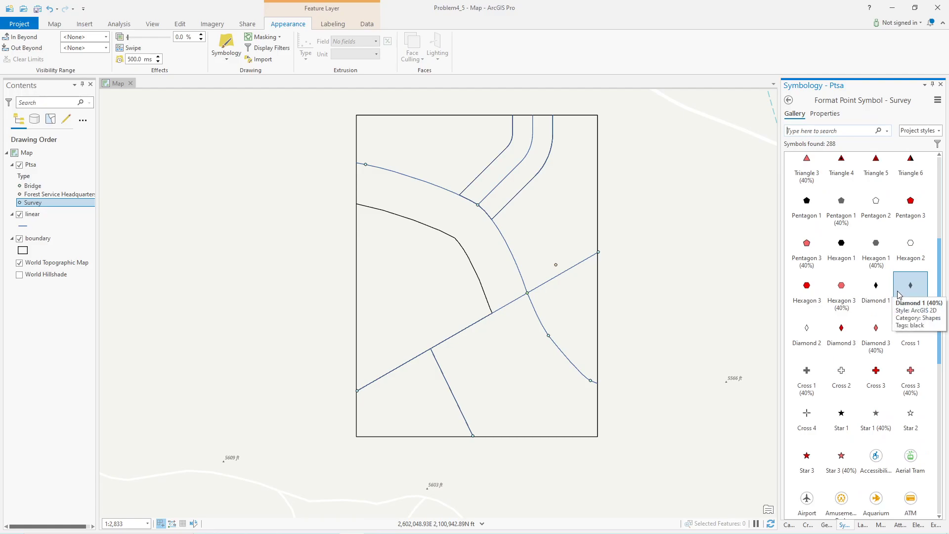
scroll(890, 291, "down", 5)
scroll(868, 292, "down", 8)
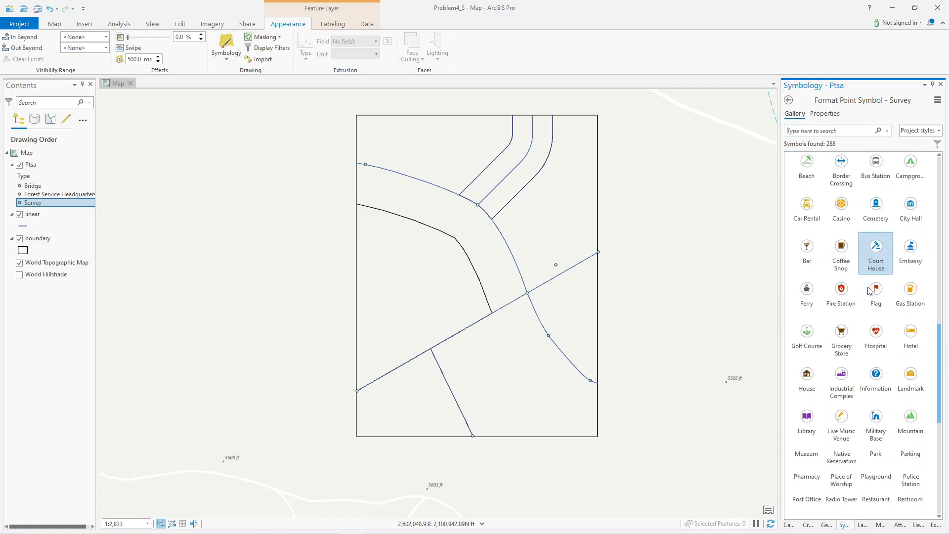
Open the Survey symbol's layer properties, try the Procedural marker type, and switch back to Shape marker
left_click(822, 114)
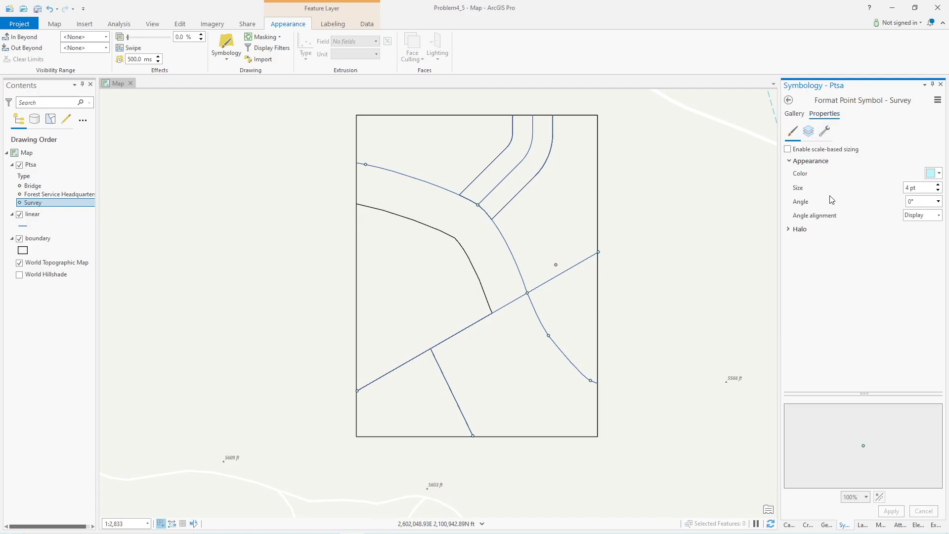
left_click(824, 130)
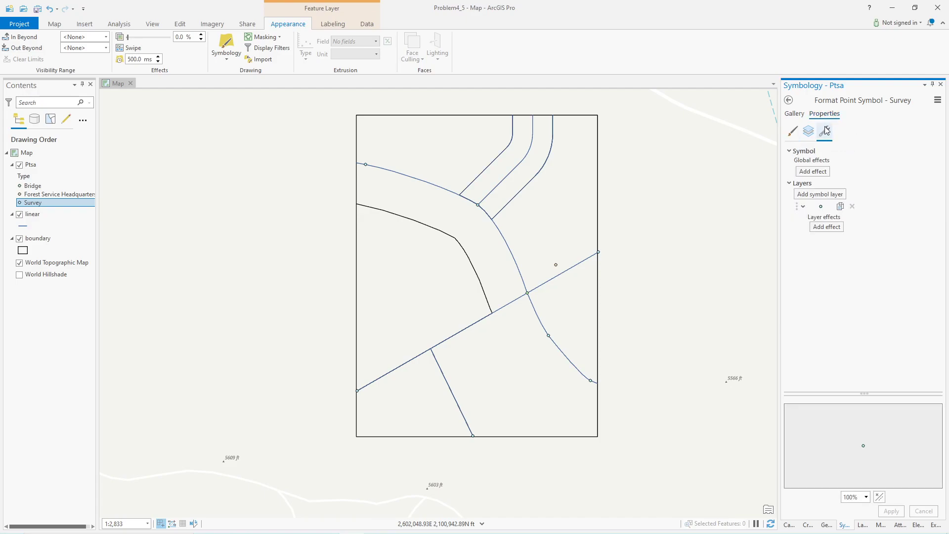
left_click(802, 131)
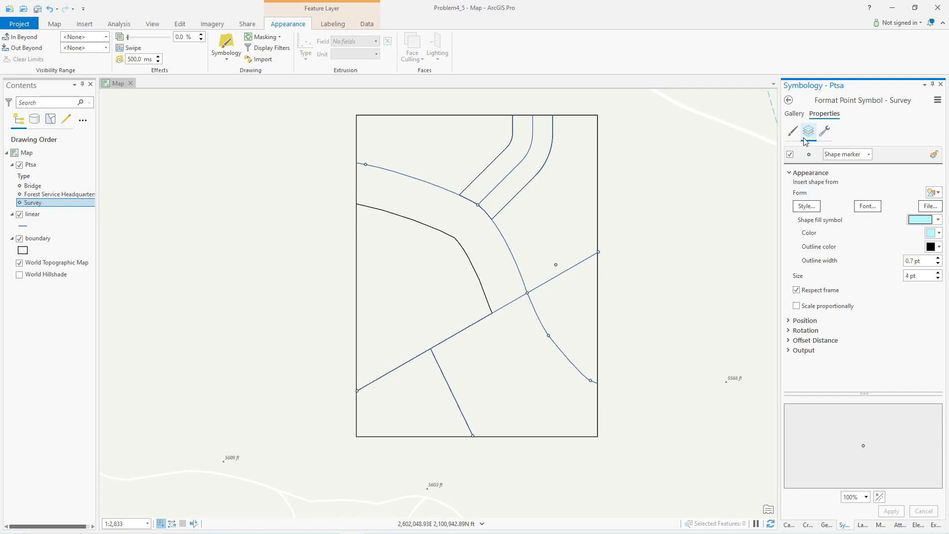
left_click(869, 155)
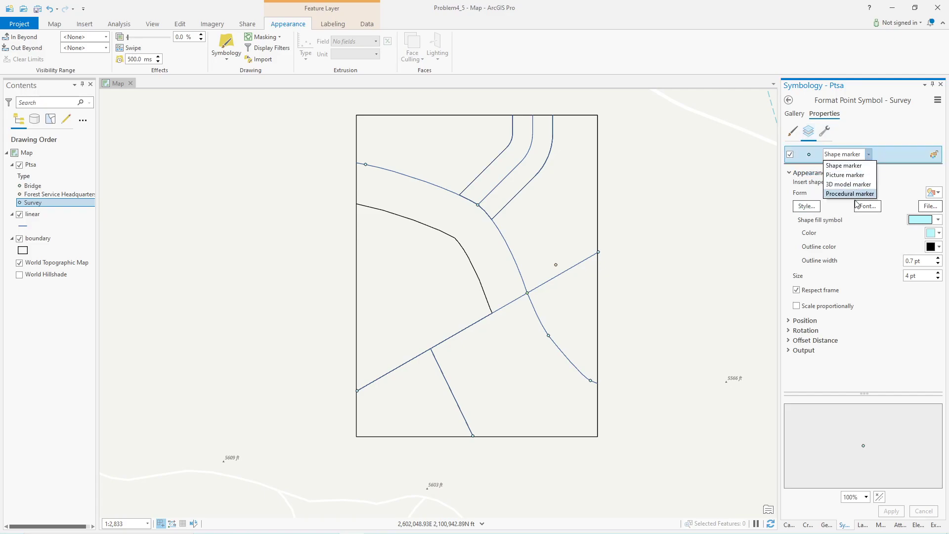
left_click(850, 166)
left_click(869, 156)
left_click(850, 193)
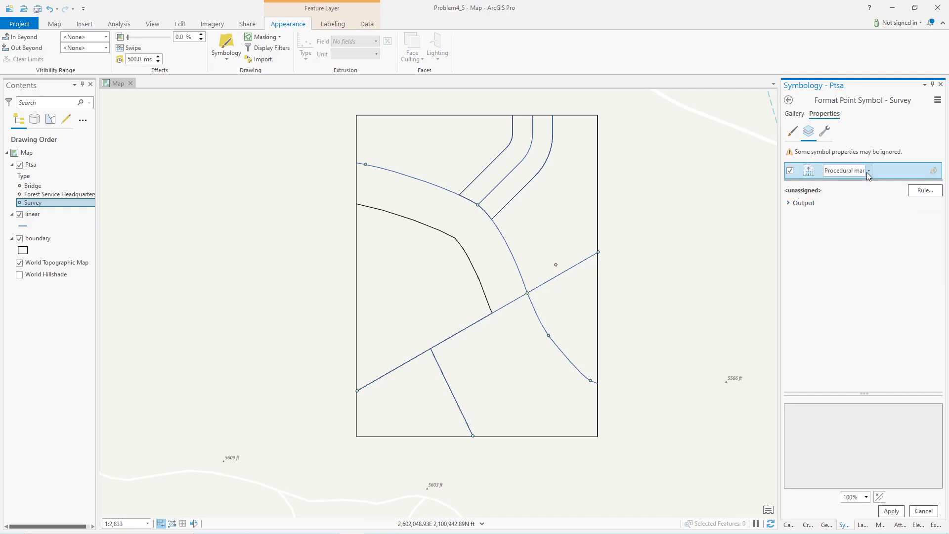
left_click(869, 171)
left_click(854, 181)
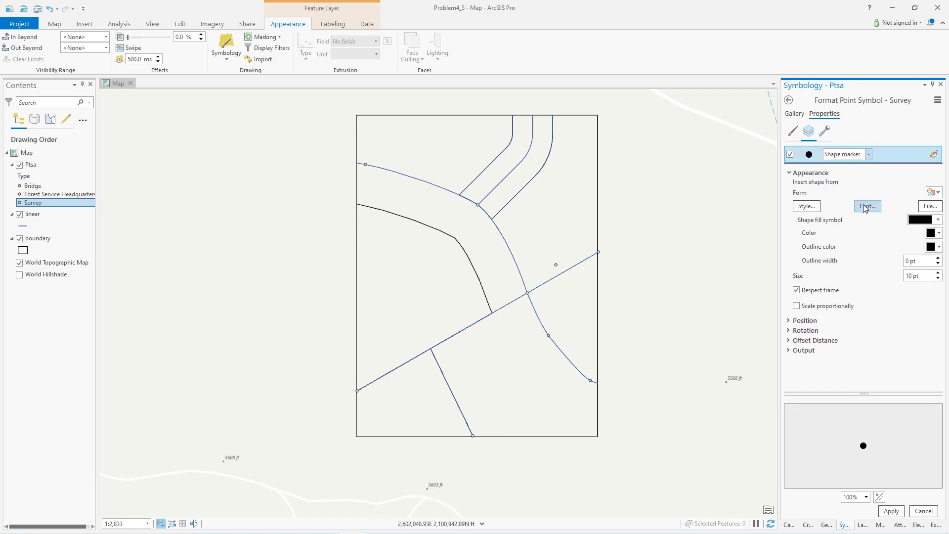
left_click(815, 207)
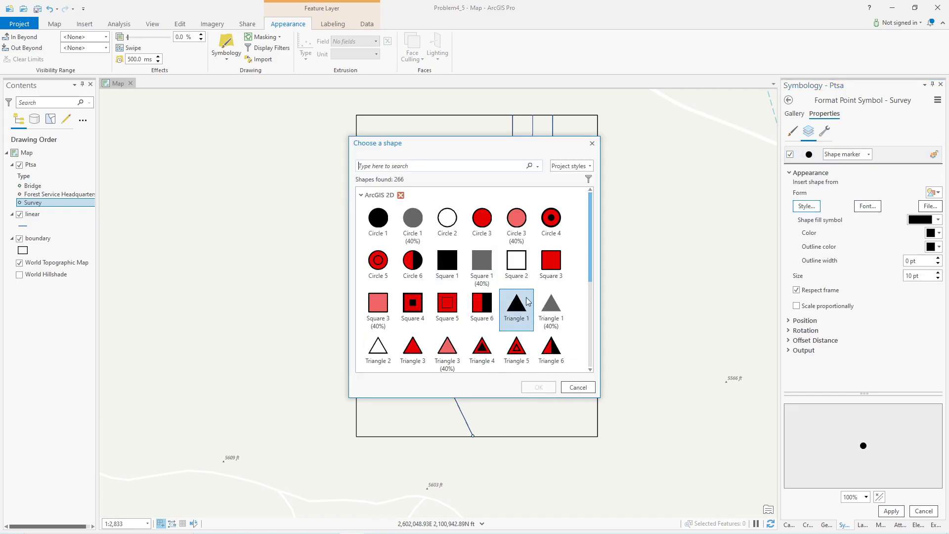
scroll(517, 296, "down", 2)
scroll(514, 271, "down", 6)
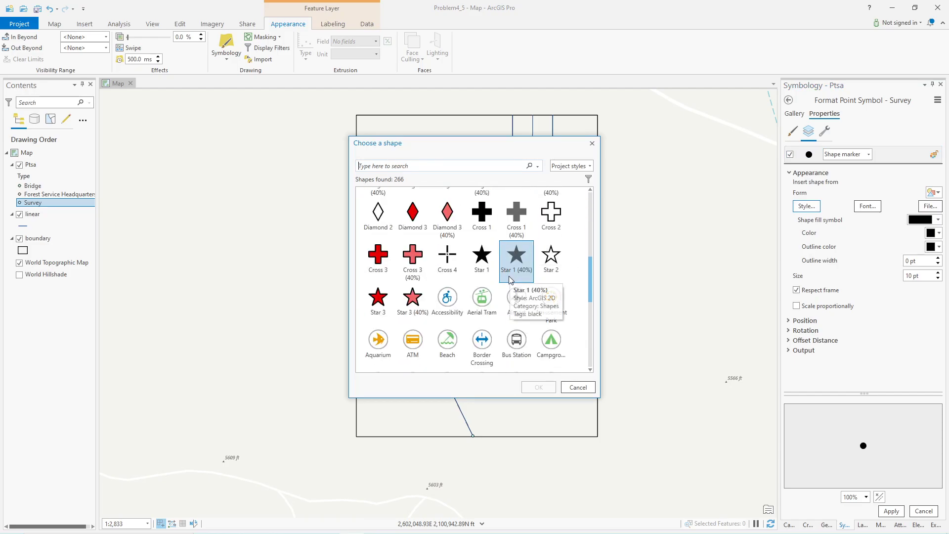
scroll(514, 284, "down", 5)
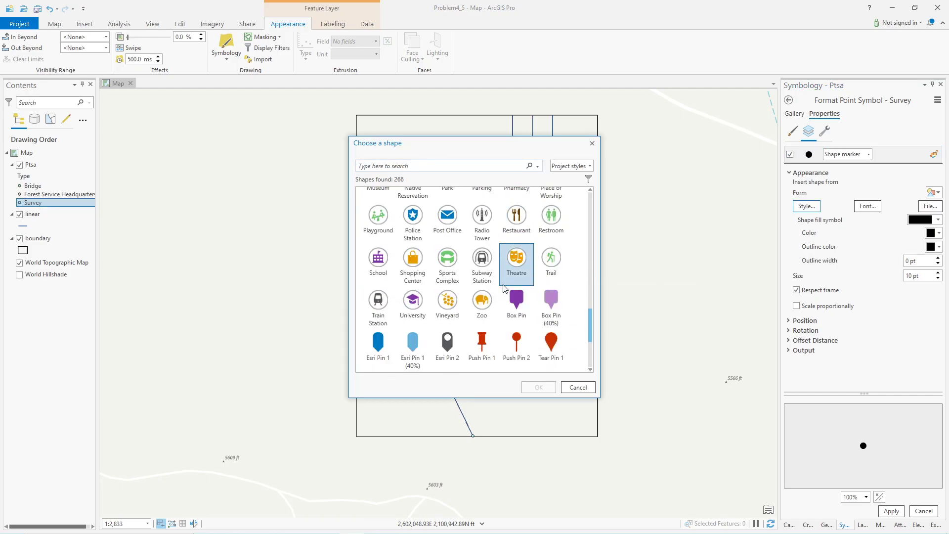
left_click(578, 387)
Set the Survey marker's shape to the X character from the ESRI Default Marker font and apply it
left_click(861, 210)
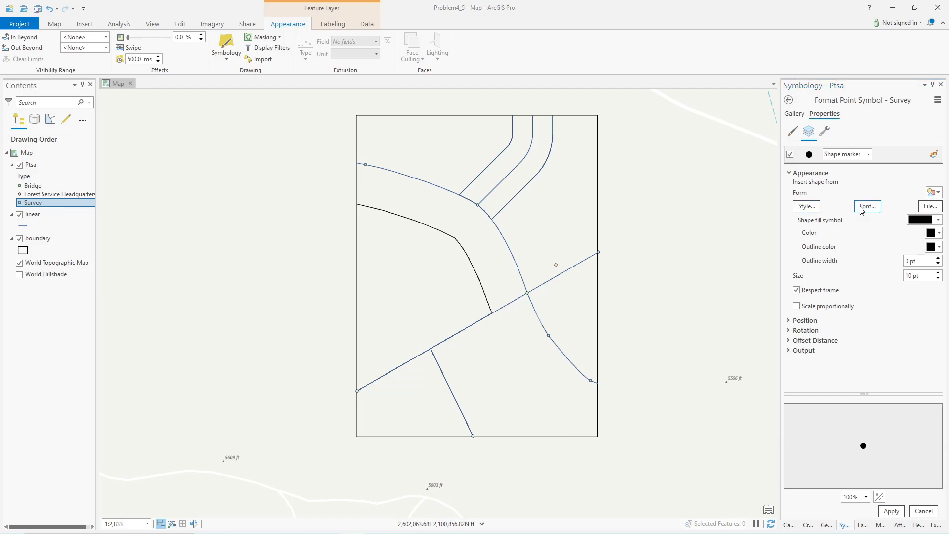
left_click(477, 338)
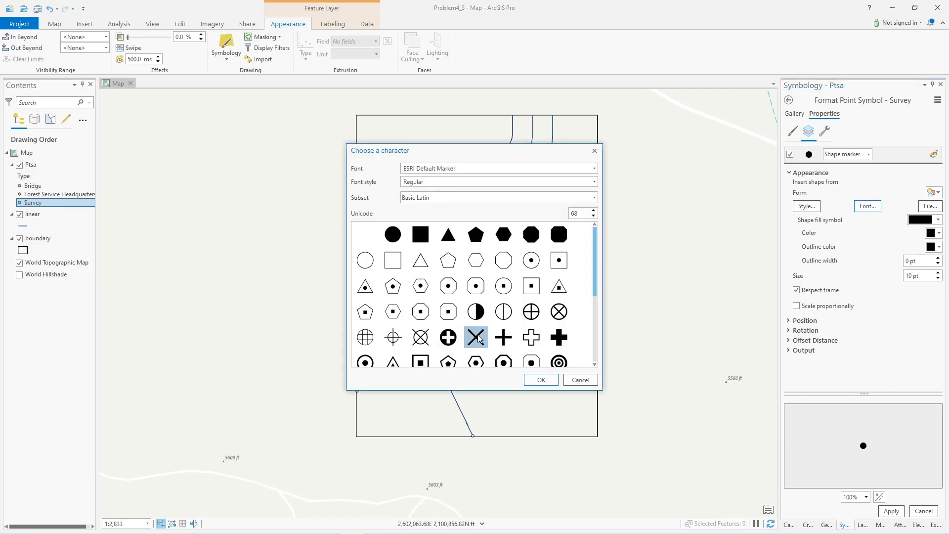
left_click(541, 380)
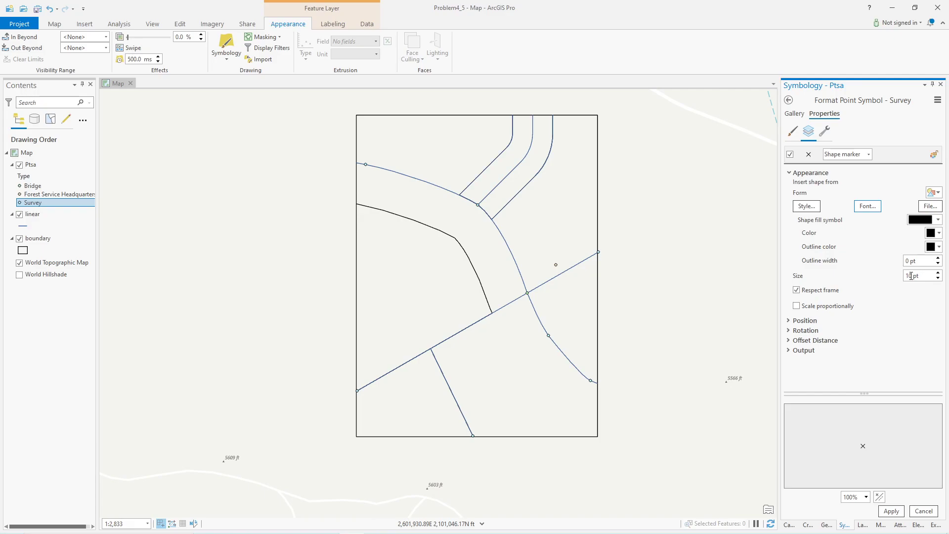
left_click(891, 511)
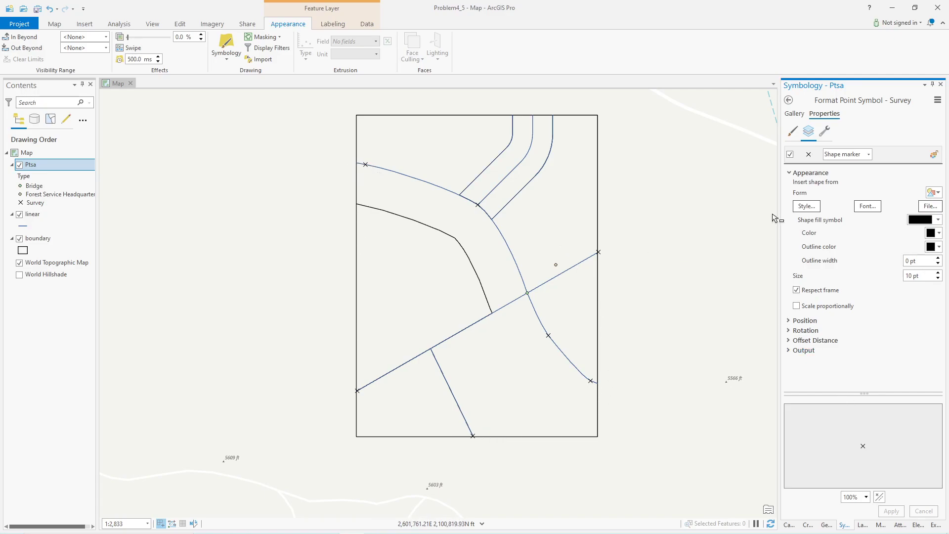
left_click(789, 101)
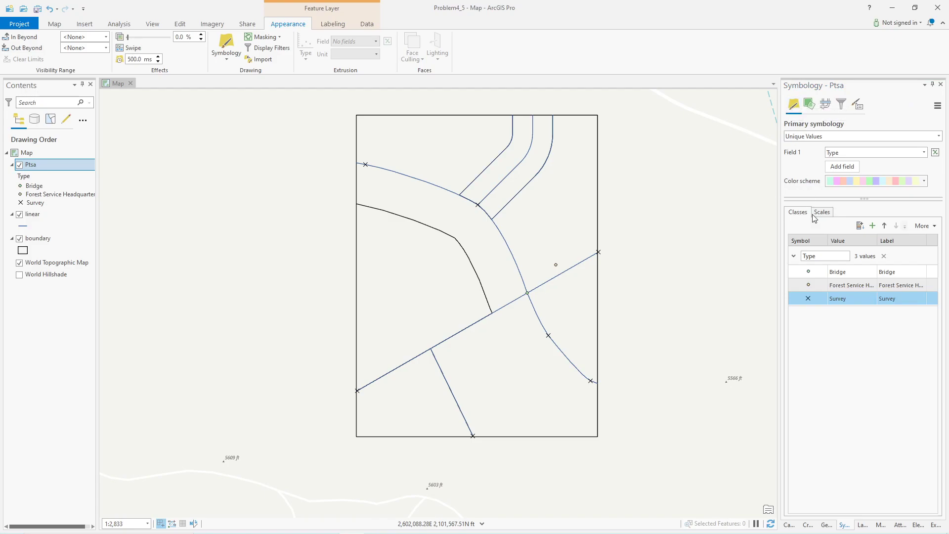
Open the Forest Service Headquarters class's point symbol and search the symbol gallery for "building"
left_click(808, 286)
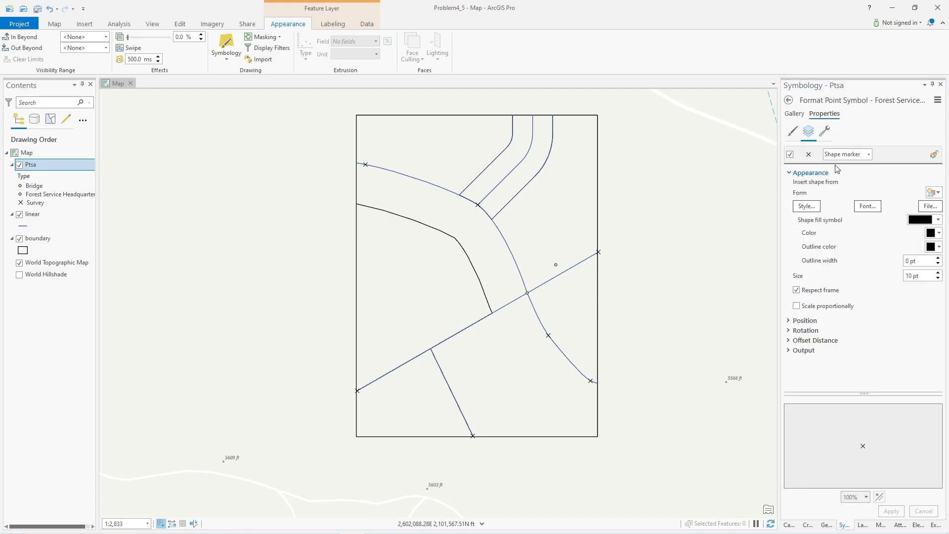
left_click(788, 115)
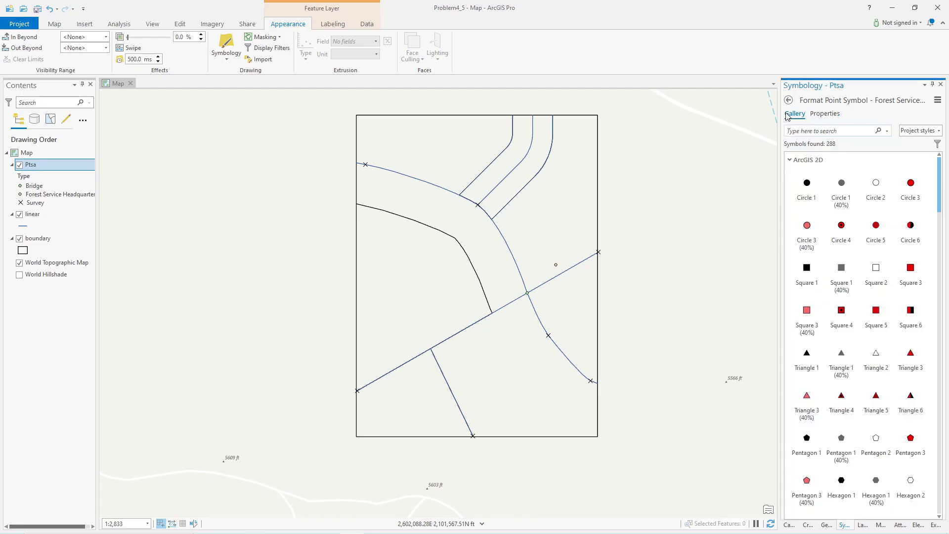
left_click(812, 129)
type("building")
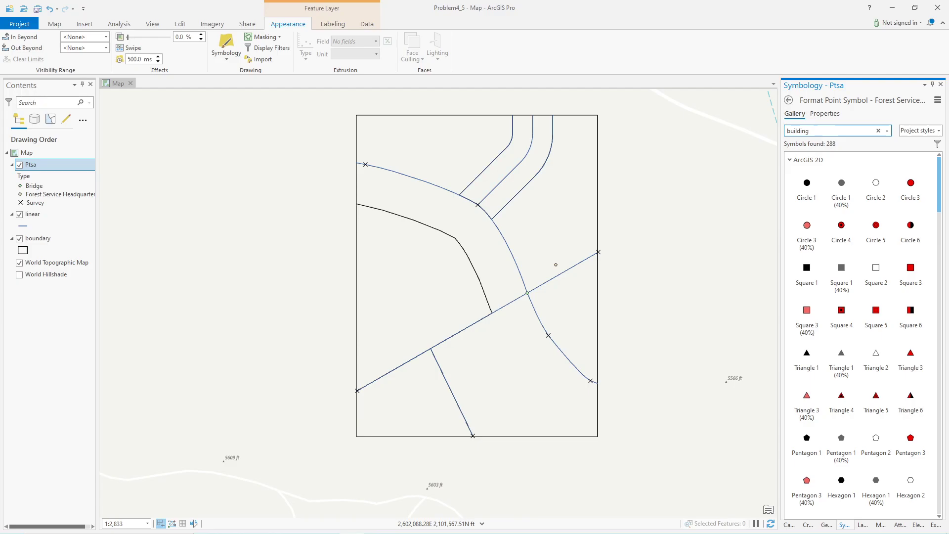
key("Return")
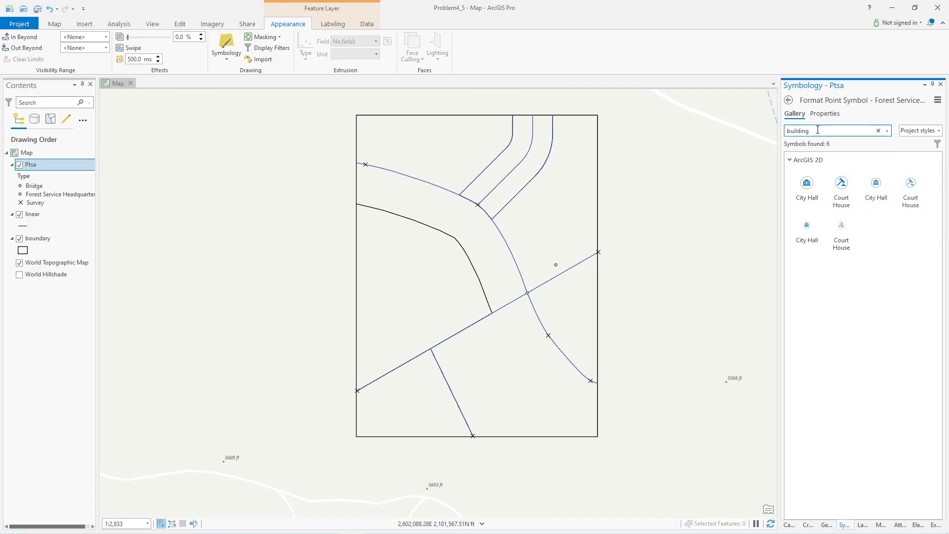
Search the gallery for "school", assign the small triangular School symbol to Forest Service Headquarters, and open its layer properties
left_click_drag(817, 130, 761, 128)
type("school")
key("Return")
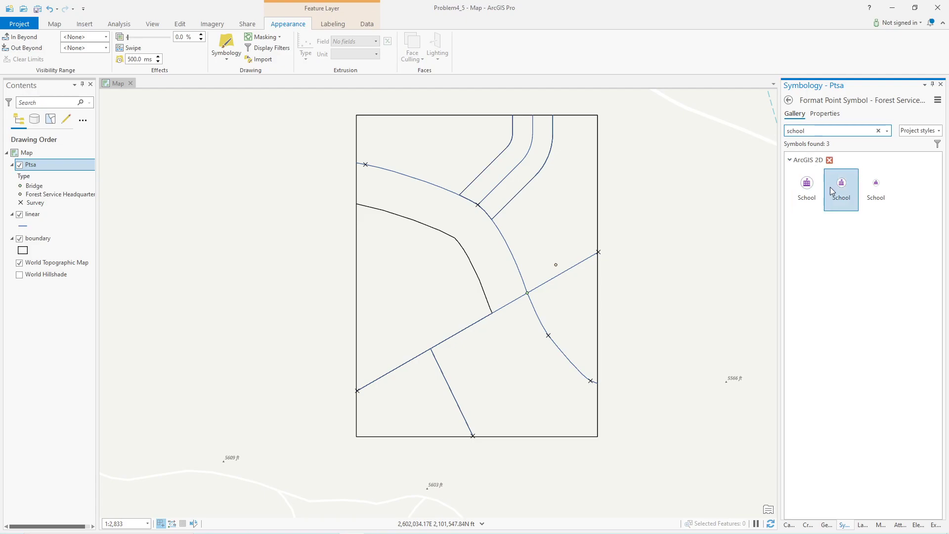
left_click(873, 186)
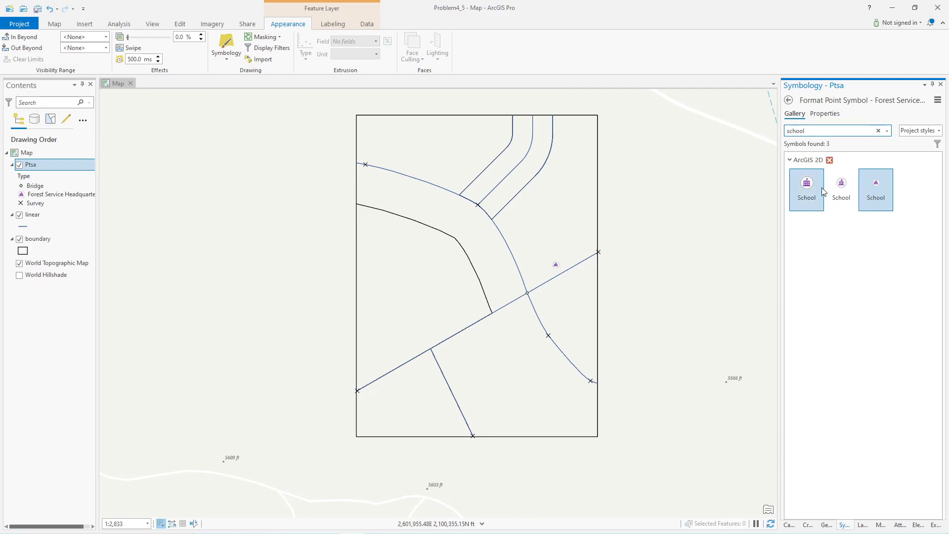
left_click(821, 114)
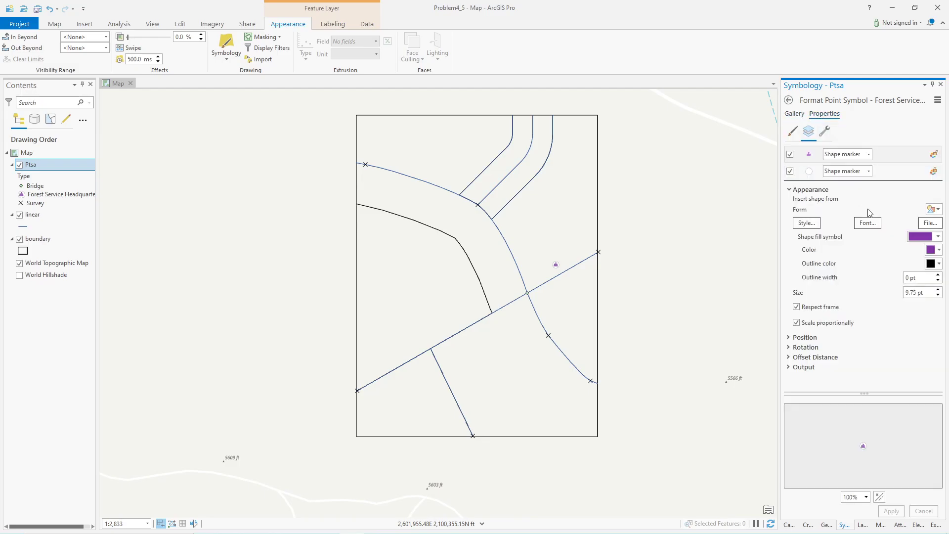
Try olive green, bright green and dark green as the fill color of the Forest Service Headquarters marker
left_click(938, 250)
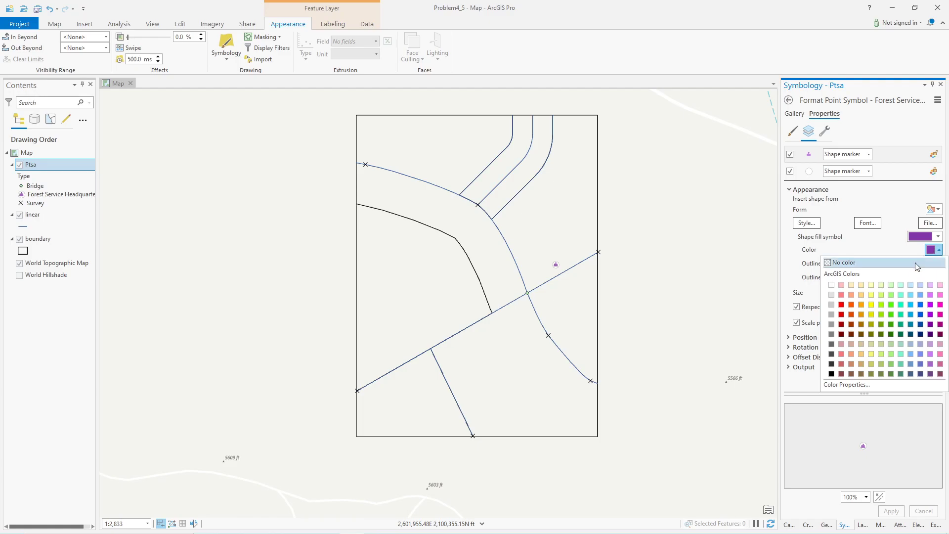
left_click(881, 324)
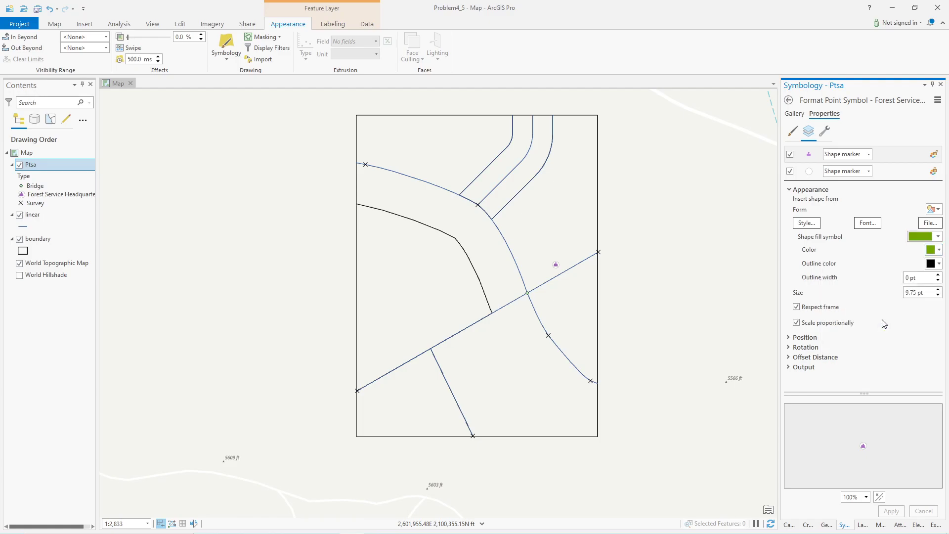
left_click(938, 236)
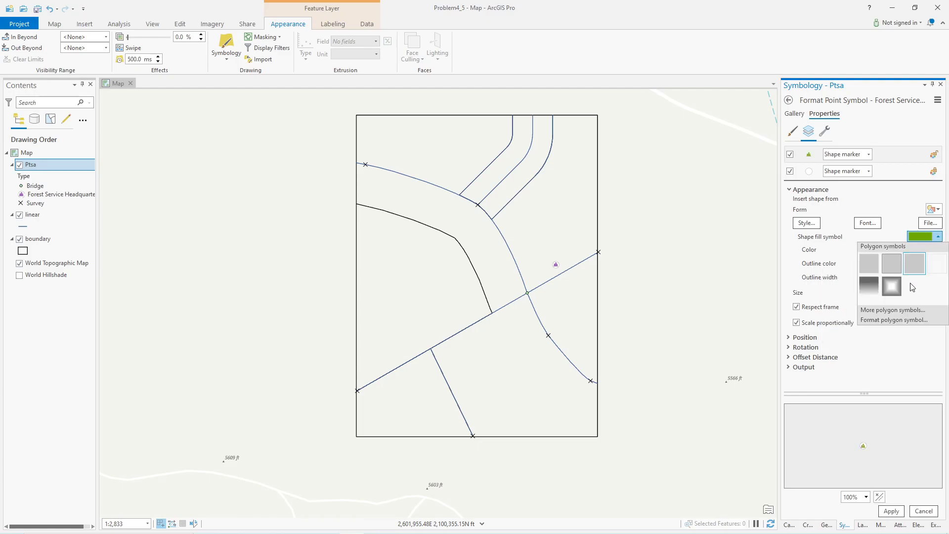
left_click(938, 237)
left_click(939, 251)
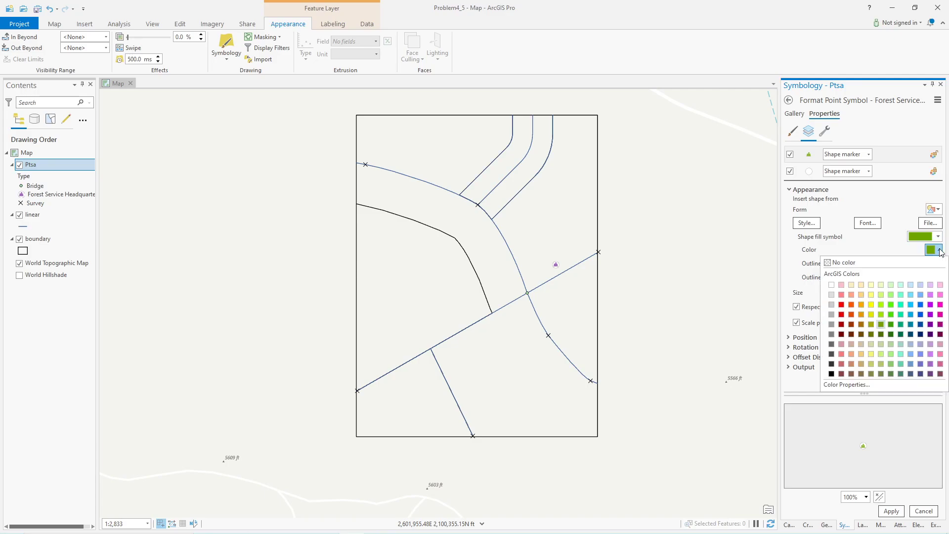
left_click(890, 322)
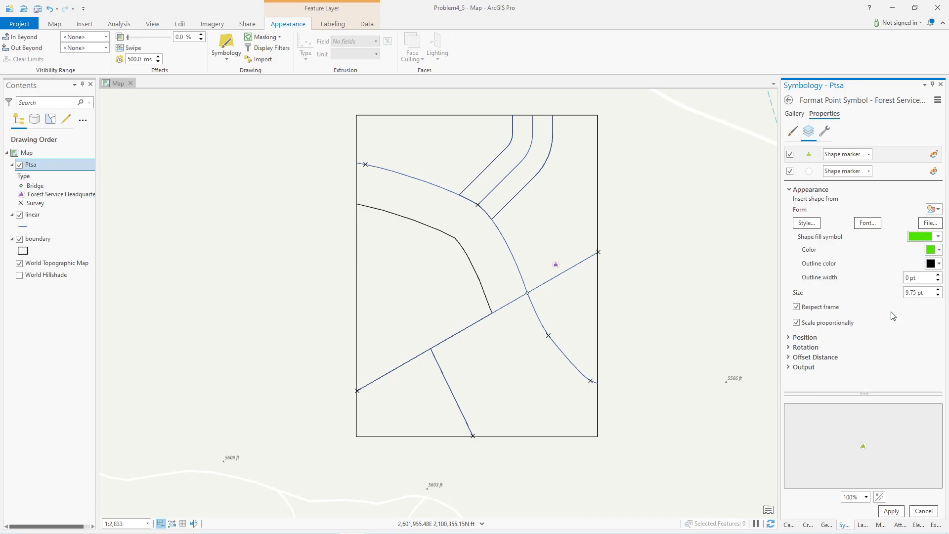
left_click(939, 238)
left_click(938, 238)
left_click(939, 254)
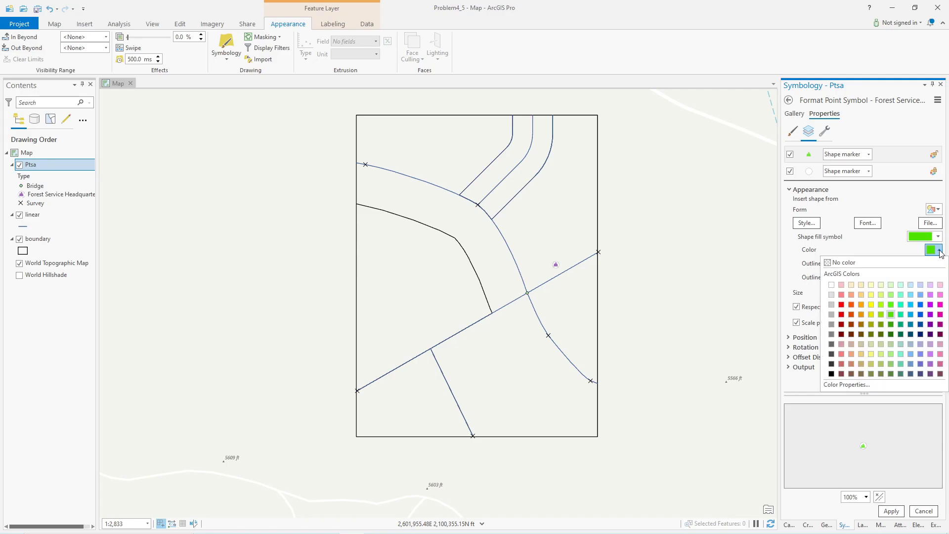
left_click(892, 337)
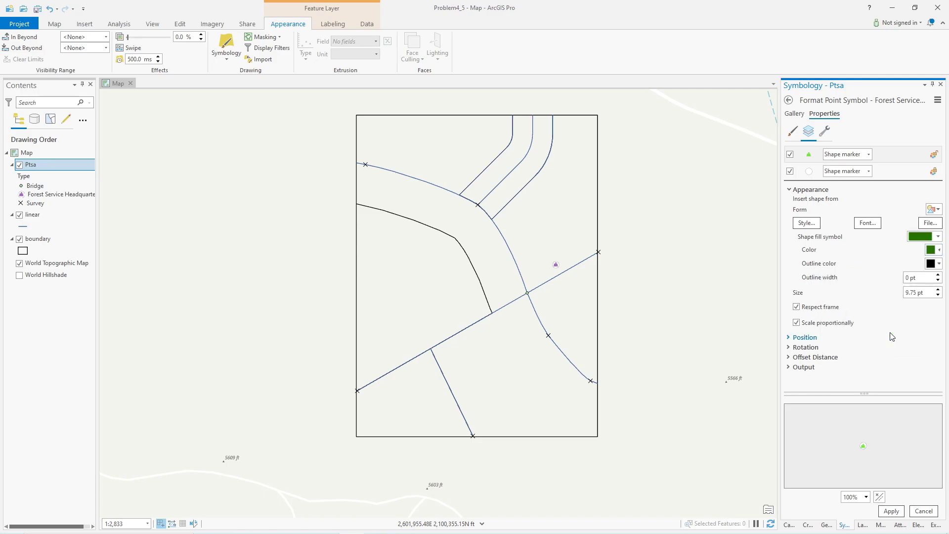
left_click(939, 237)
left_click(938, 238)
Set the Forest Service Headquarters marker's color to Quetzel Green, darken it slightly by lowering its RGB green value, and apply it
left_click(938, 250)
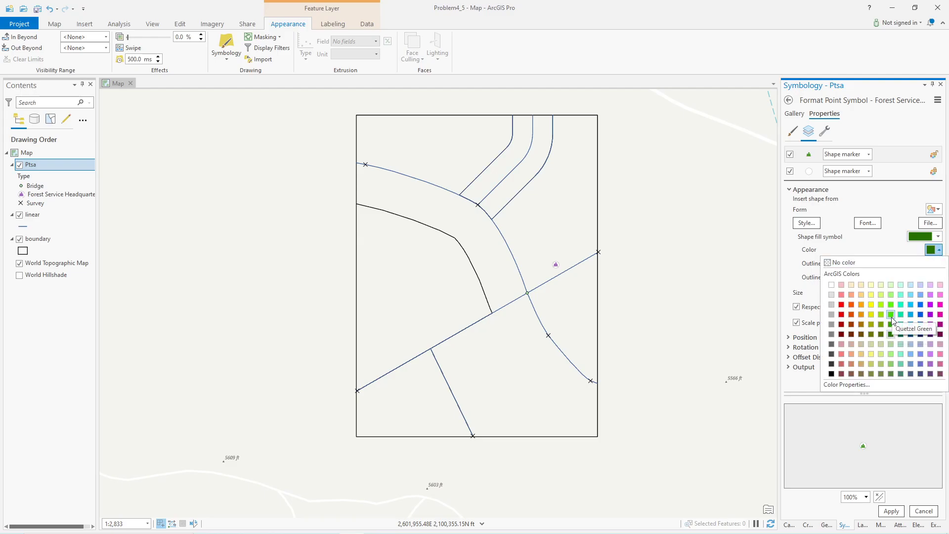
left_click(891, 315)
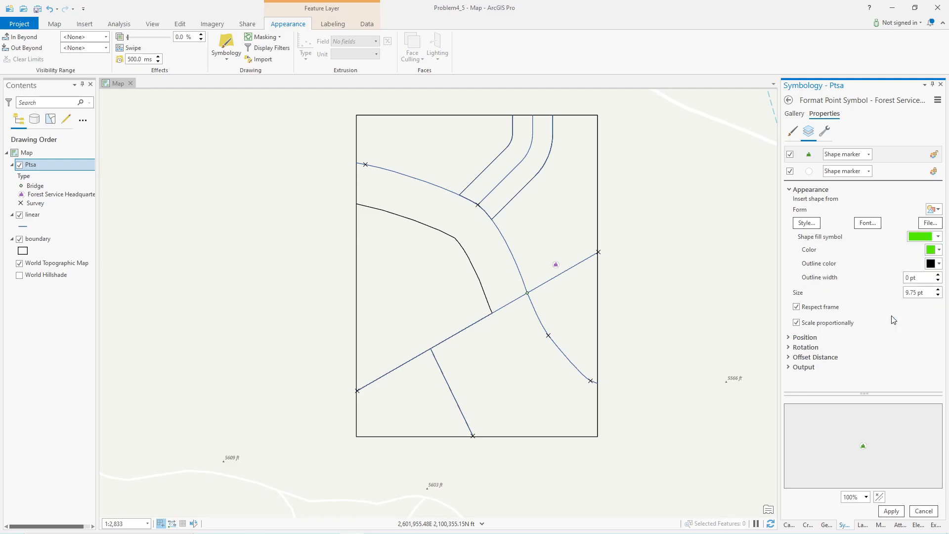
left_click(939, 250)
left_click(863, 383)
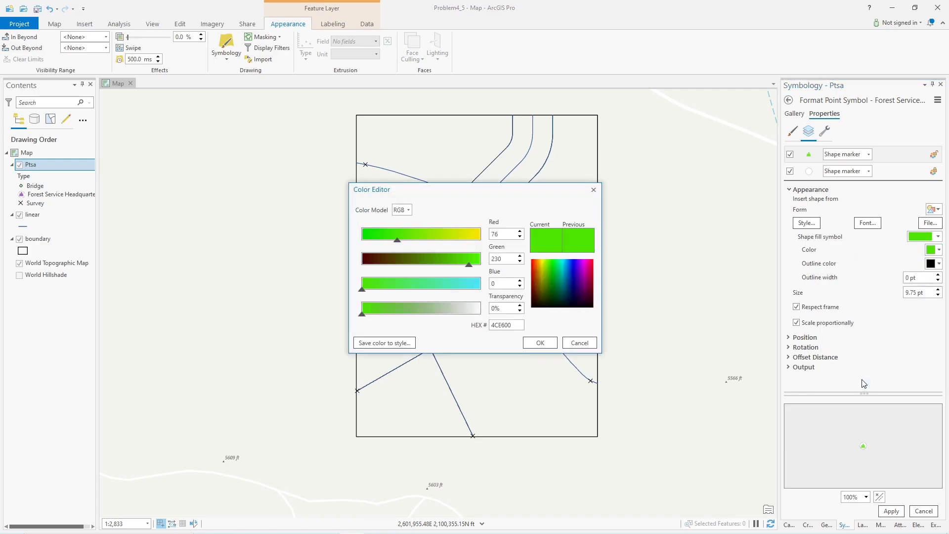
left_click_drag(468, 265, 453, 266)
left_click(539, 342)
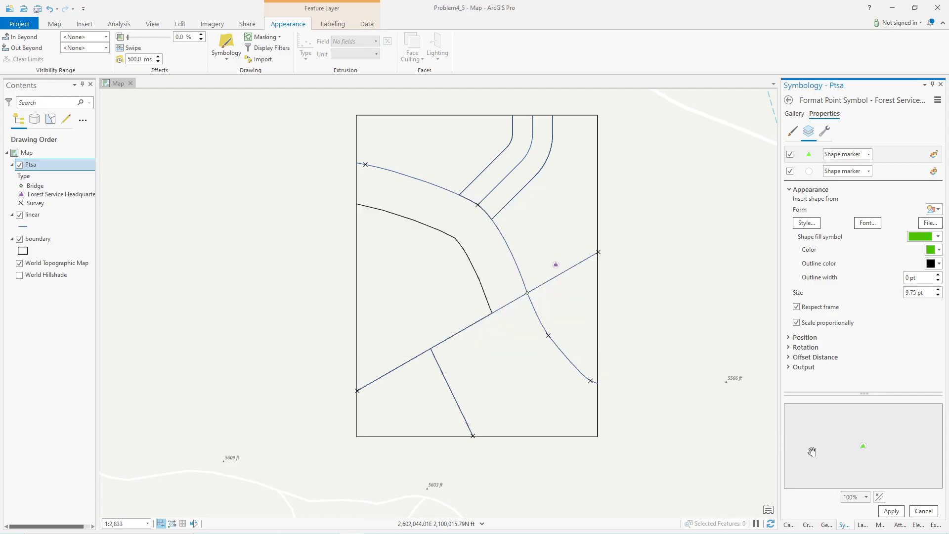
left_click(890, 511)
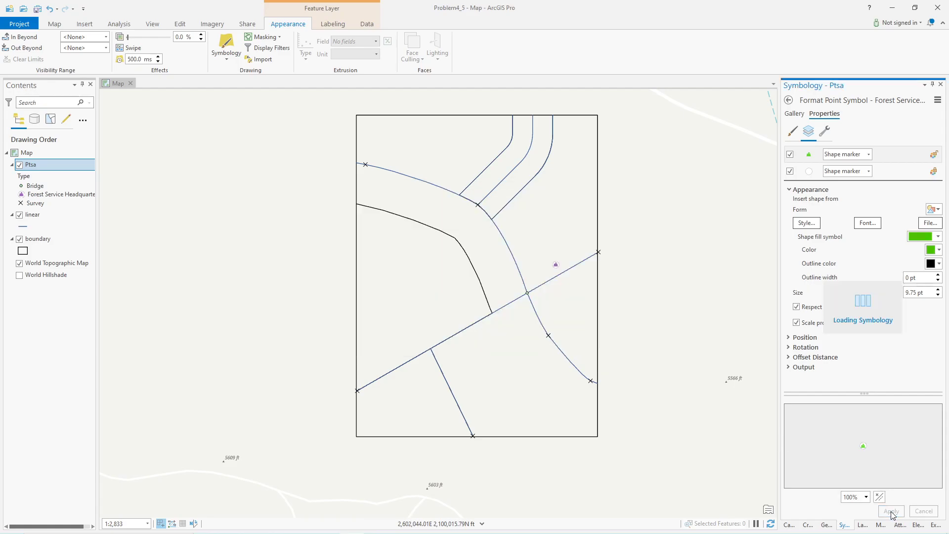
Set the Forest Service Headquarters marker's size to 12 pt, apply it, and return to the class list
triple_click(922, 294)
type("12")
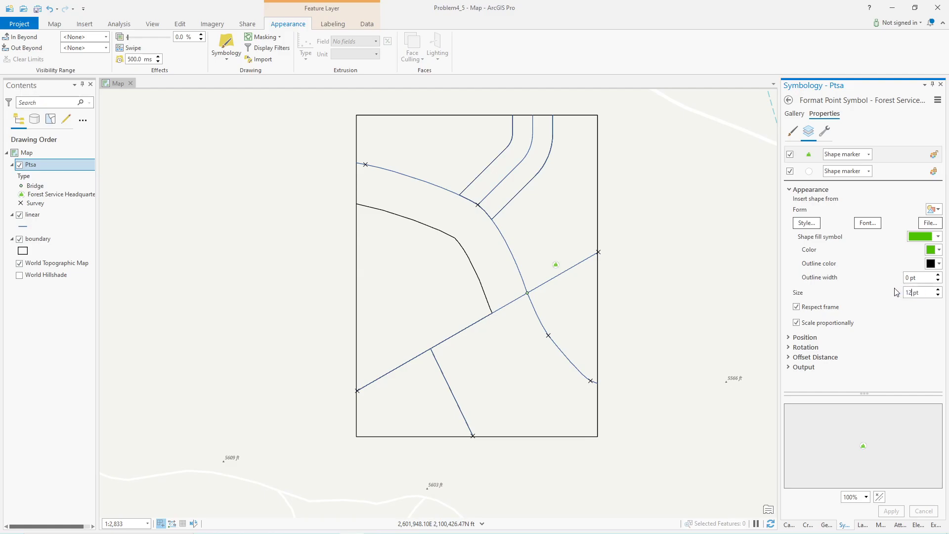
key("Return")
left_click(890, 510)
left_click(789, 100)
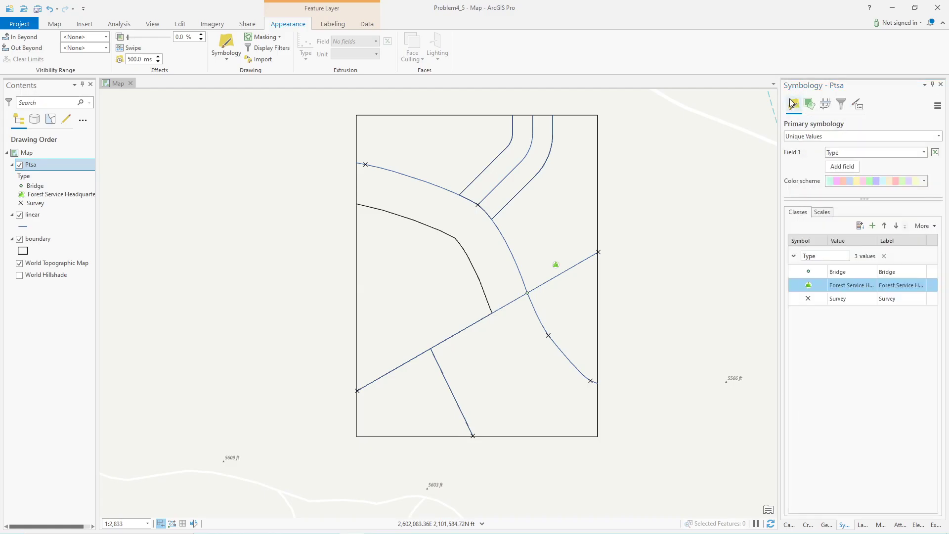
Change the Bridge class's symbol to a Picture marker using bridgeSymb1.png from the Documents folder
left_click(808, 271)
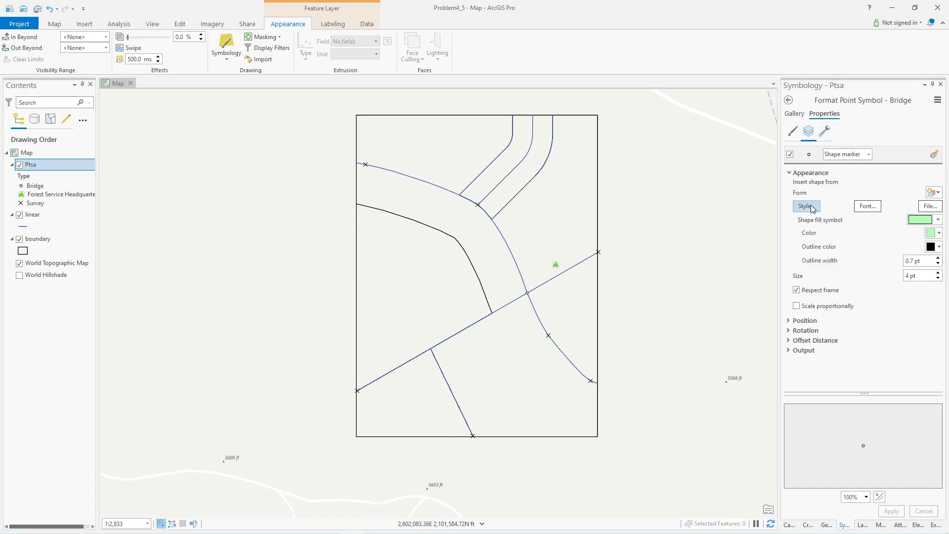
left_click(850, 155)
left_click(845, 174)
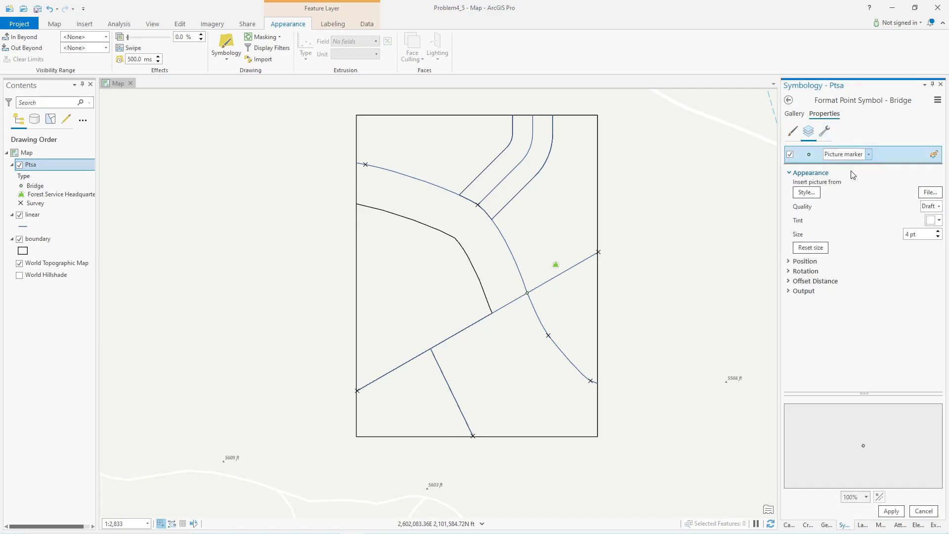
left_click(922, 193)
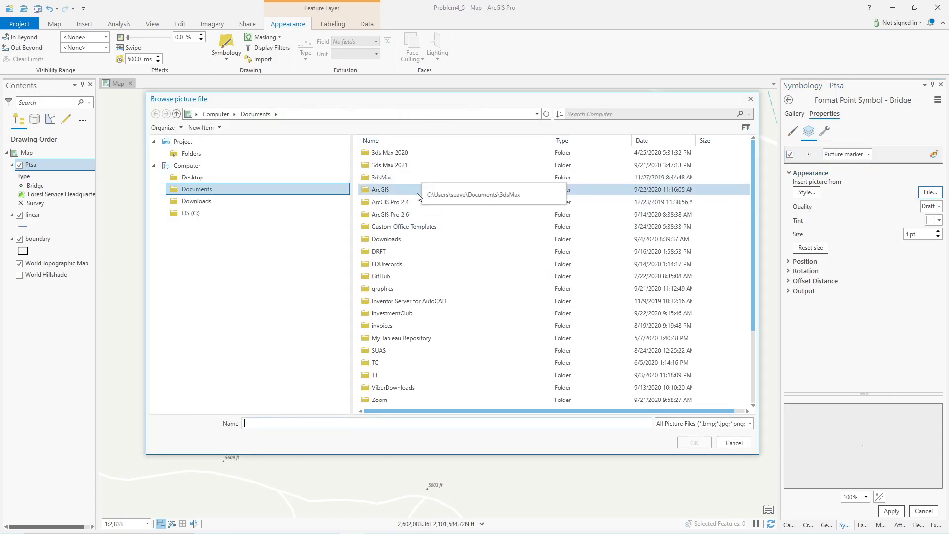
scroll(437, 260, "down", 3)
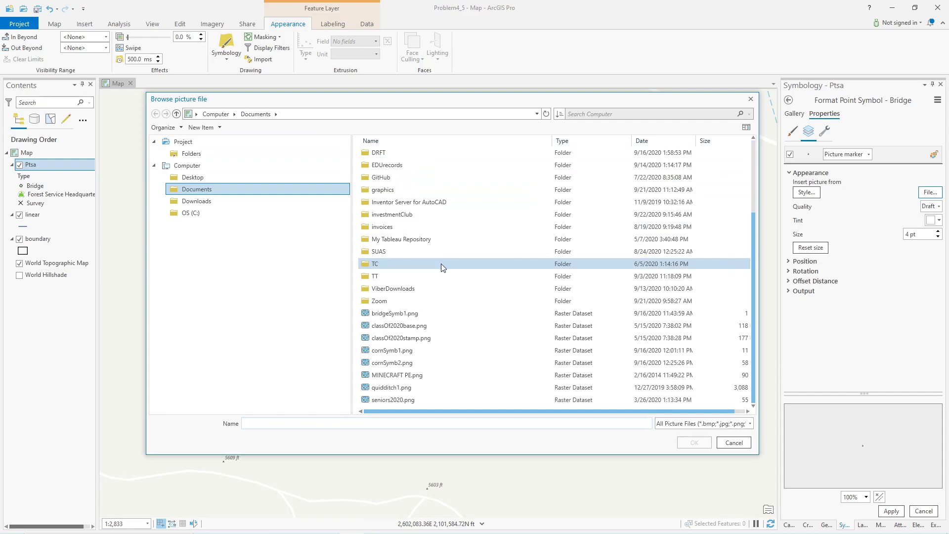
left_click(402, 314)
left_click(680, 440)
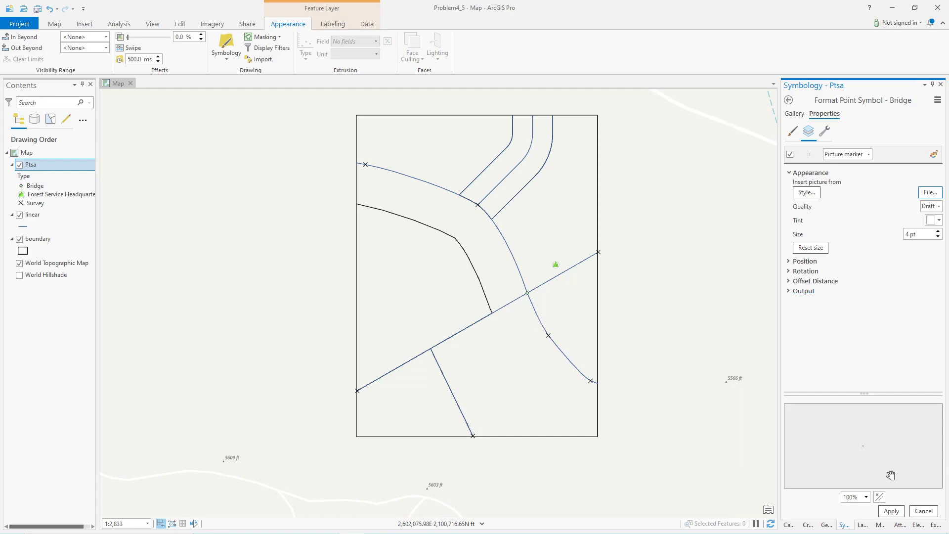
Set the Bridge picture marker's size to 50 pt and apply it
left_click_drag(917, 235, 894, 234)
key("Return")
left_click(890, 510)
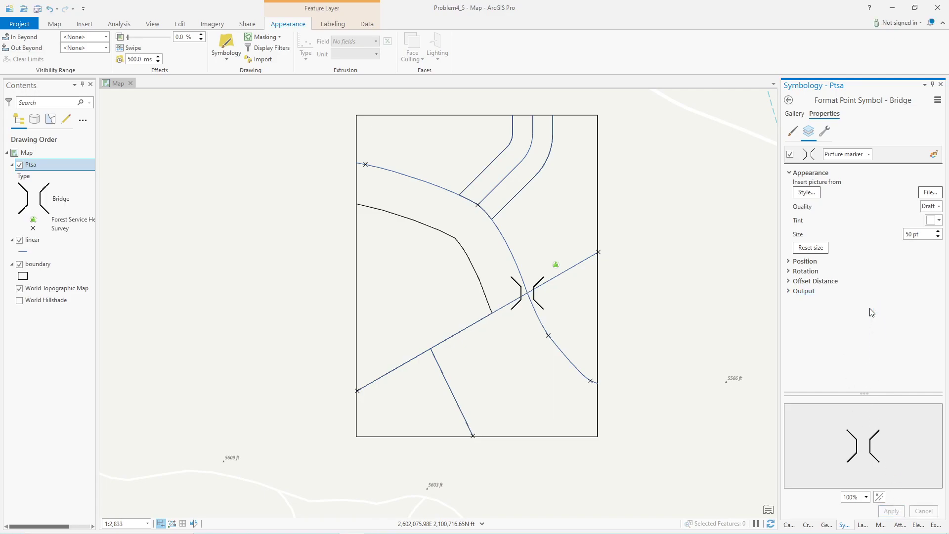
Reduce the Bridge picture marker's size to 20 pt and apply it
left_click_drag(912, 235, 900, 234)
type("20")
key("Return")
left_click(891, 511)
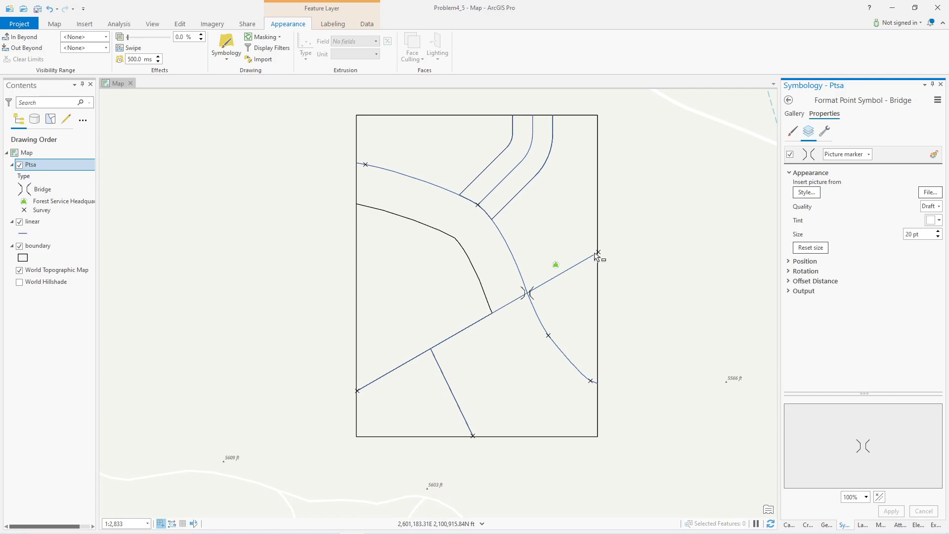
Rotate the Bridge picture marker by setting its angle to 30° and apply the change
left_click(788, 271)
left_click(914, 283)
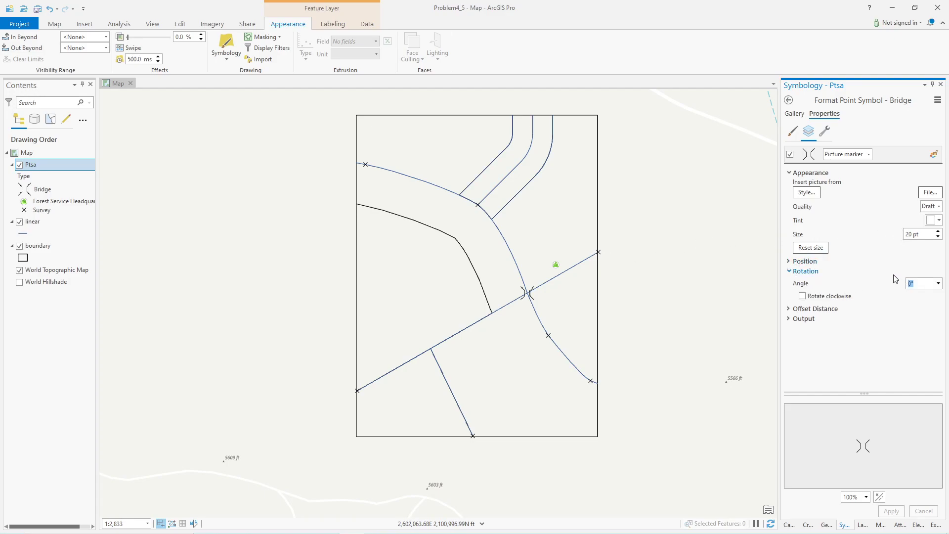
type("30")
key("Return")
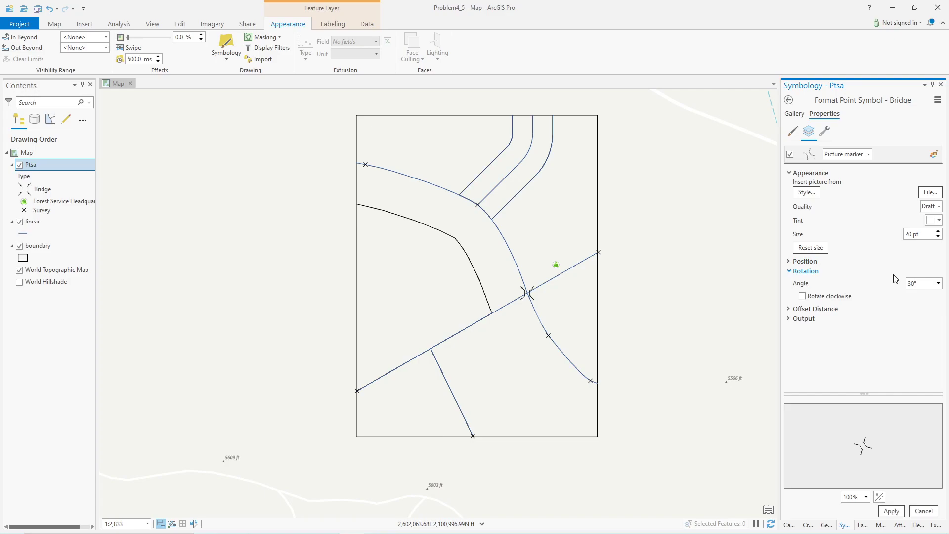
left_click(890, 510)
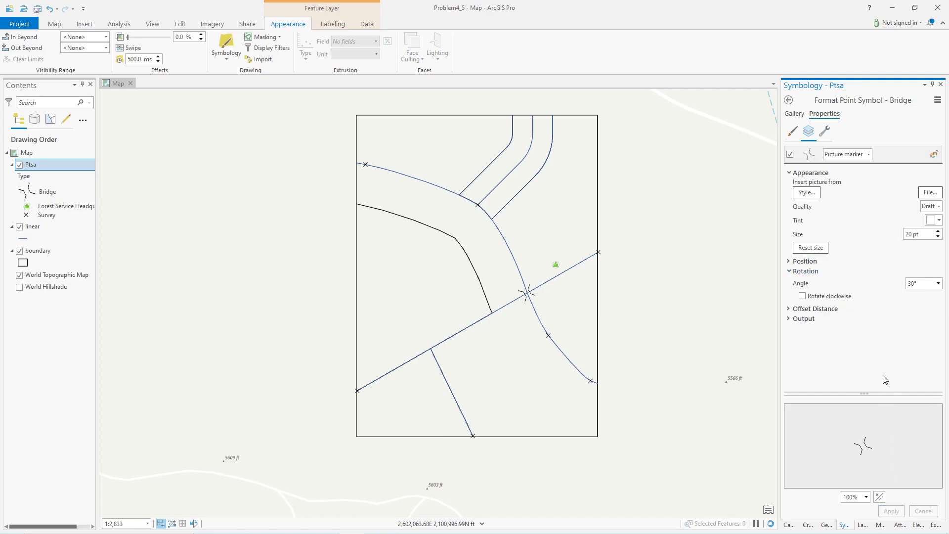
Try a 32° rotation for the Bridge picture marker, settle on 28°, and apply it
left_click(927, 280)
type("32")
key("Return")
key("Return")
left_click(919, 281)
type("38")
key("Return")
left_click(891, 511)
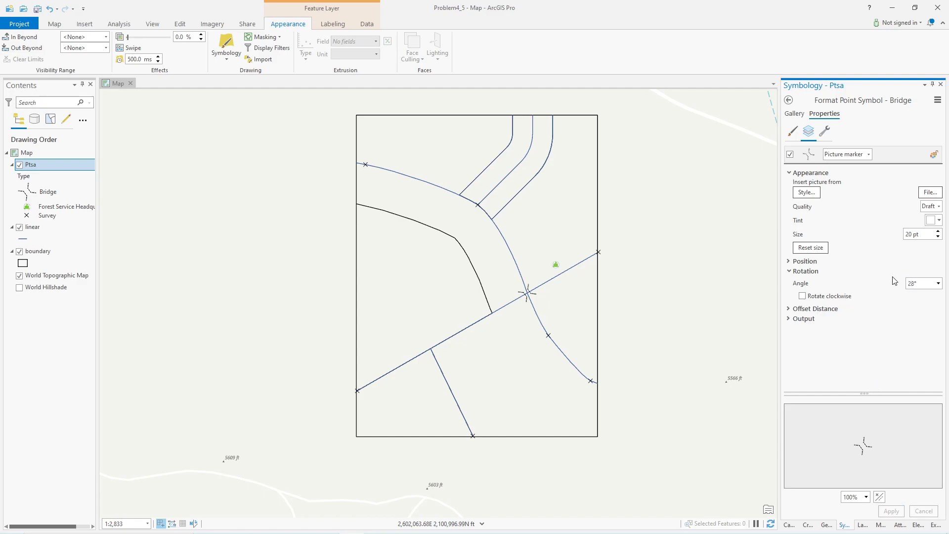
left_click(891, 511)
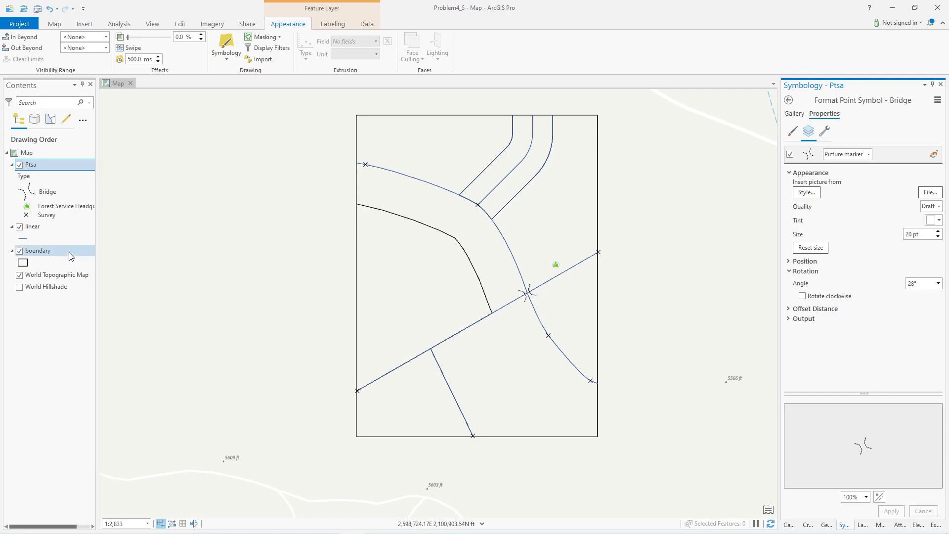
Symbolize the boundary layer by unique values of the Type field and remove the <all other values> class
left_click(41, 251)
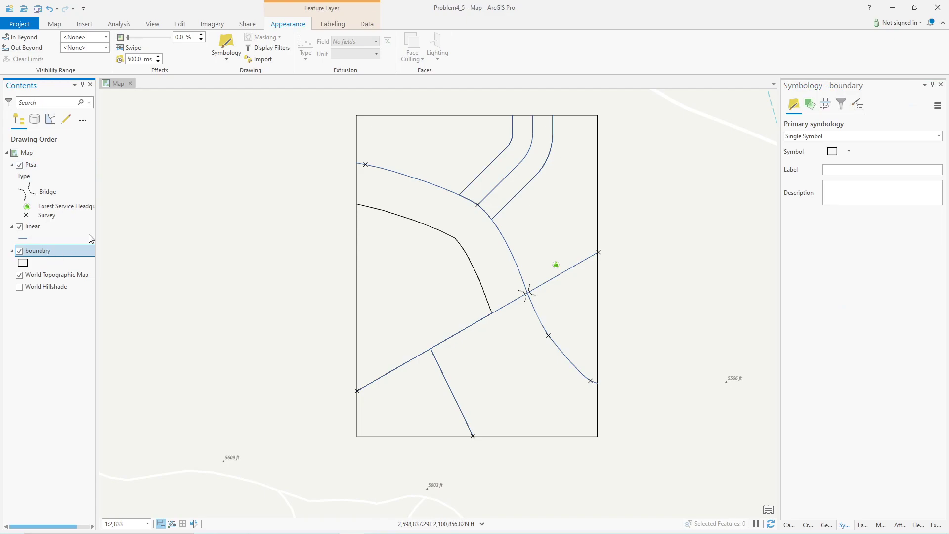
left_click(229, 59)
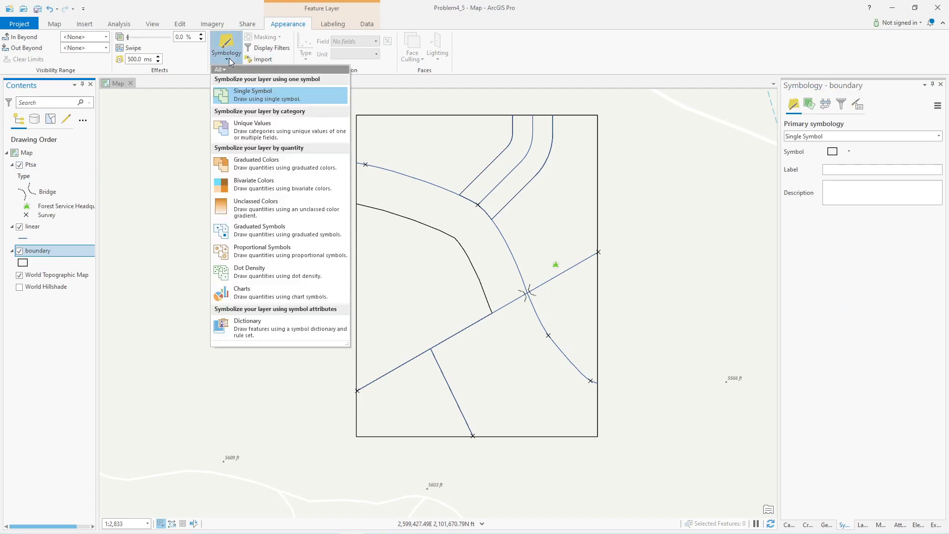
left_click(257, 131)
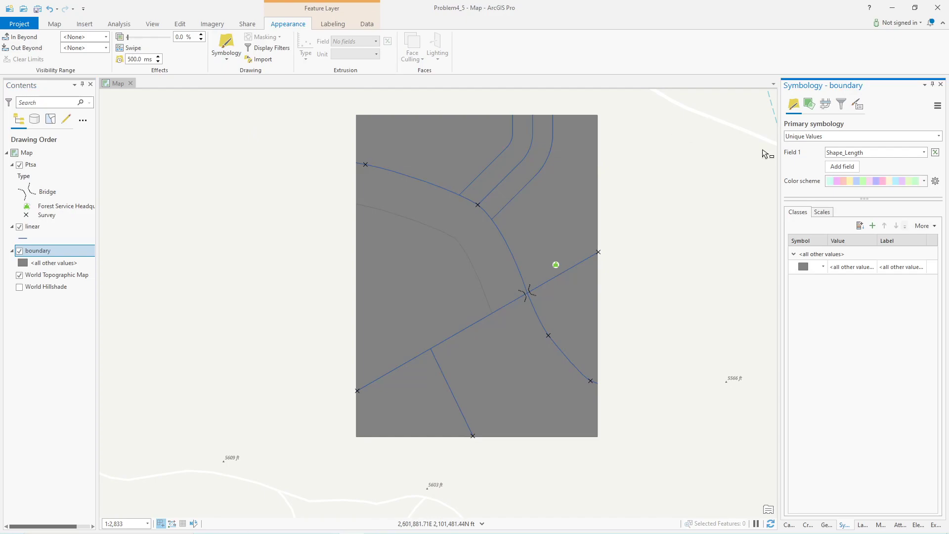
left_click(923, 152)
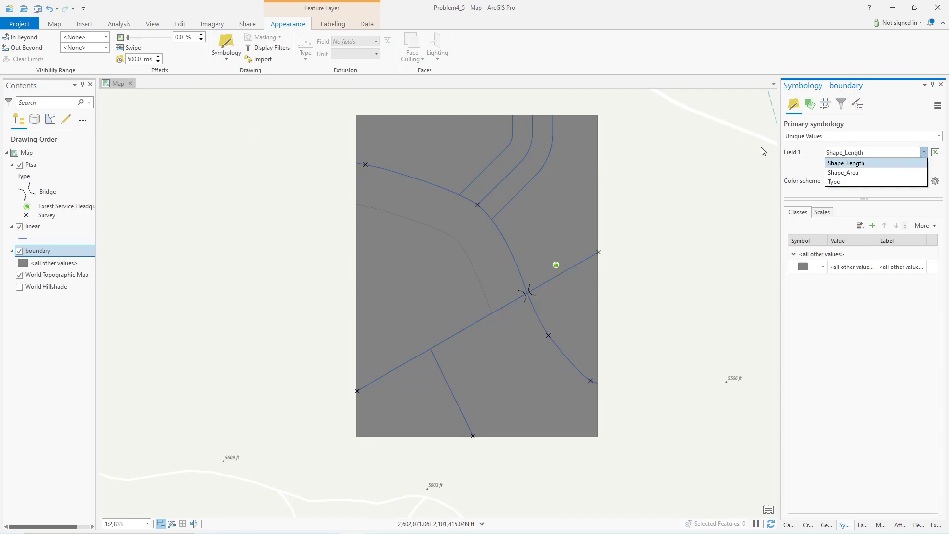
left_click(838, 182)
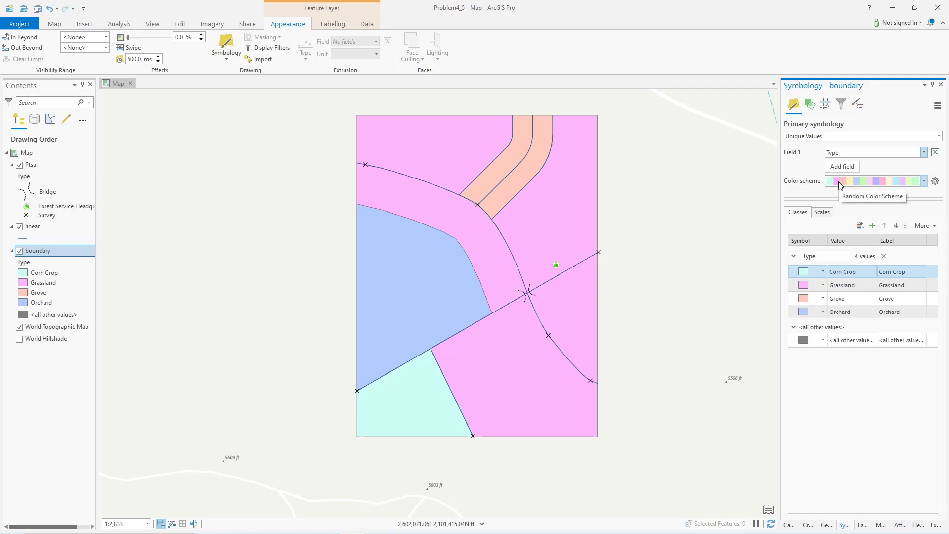
right_click(850, 339)
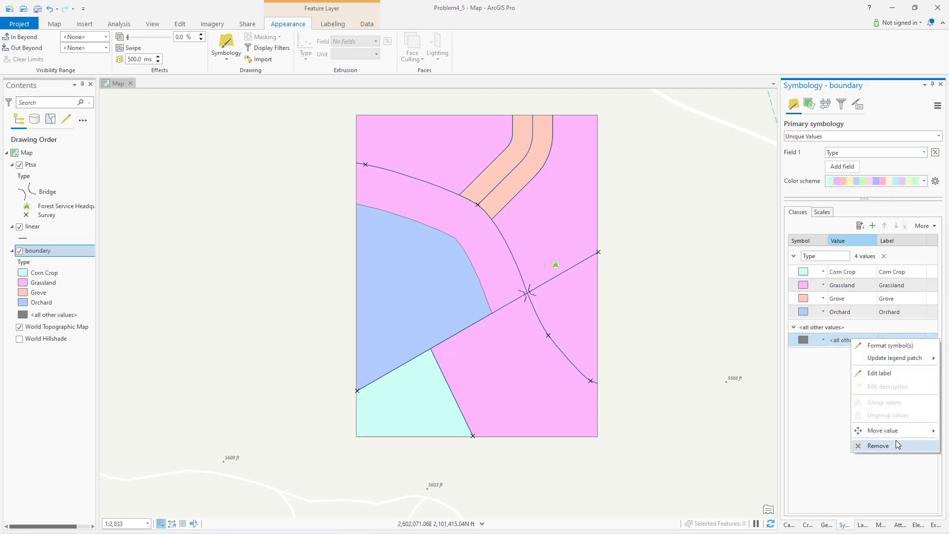
left_click(878, 446)
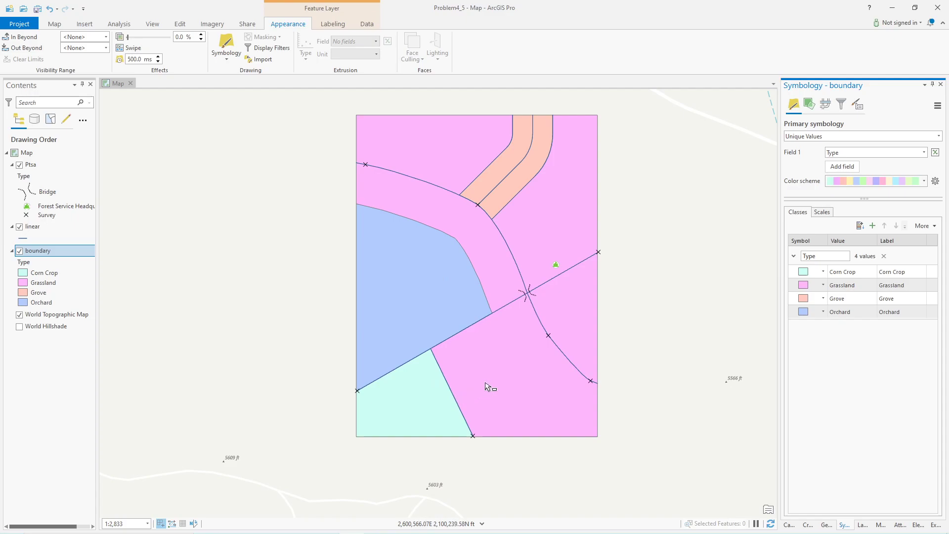
Try the Park and Grass 1 gallery symbols for the Grassland class, settle on Sports Turf, and return to the class list
left_click(804, 285)
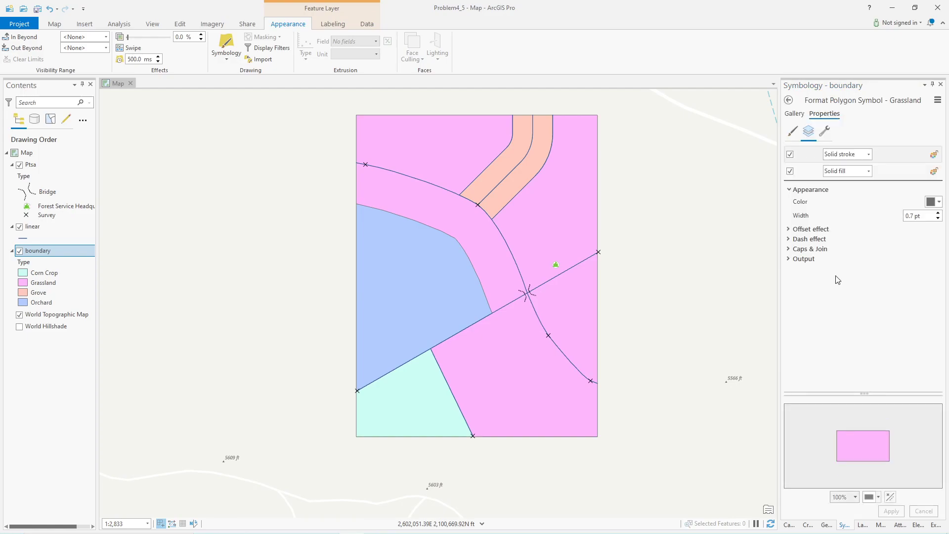
left_click(794, 113)
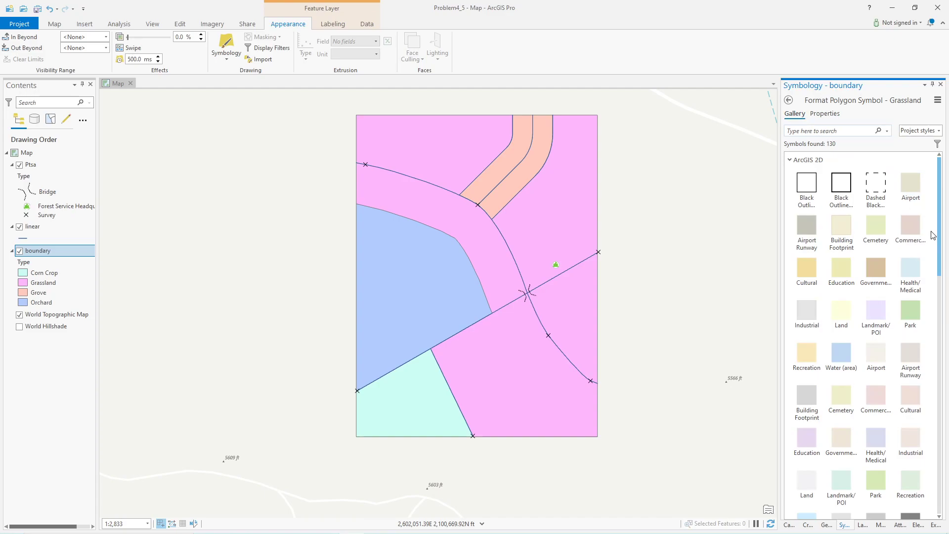
mouse_move(941, 206)
left_mouse_down()
mouse_move(936, 343)
mouse_move(935, 313)
left_mouse_up()
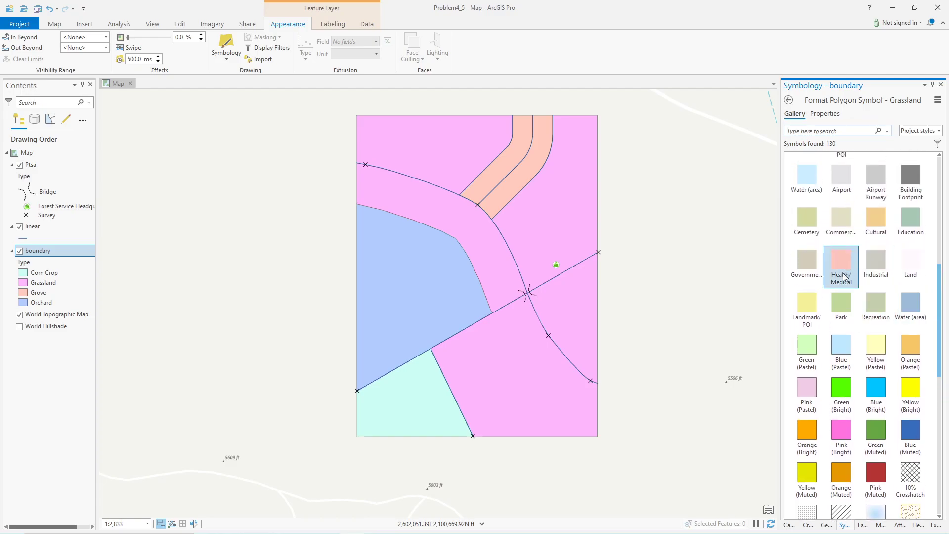
left_click(841, 302)
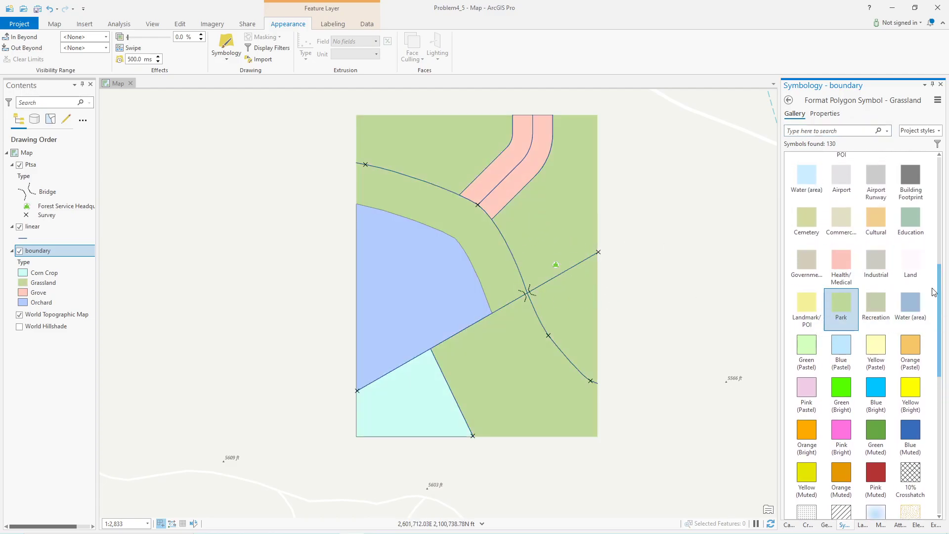
left_click_drag(940, 291, 938, 462)
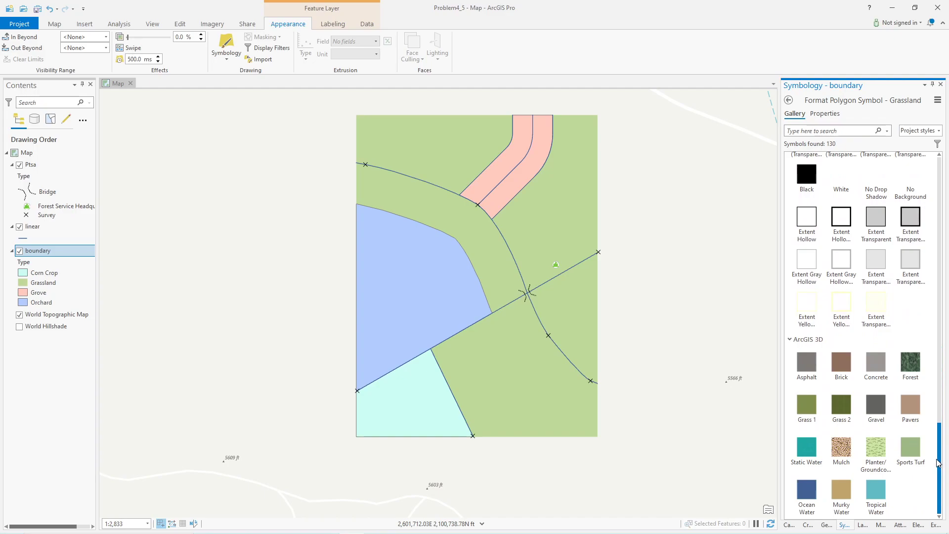
left_click(807, 406)
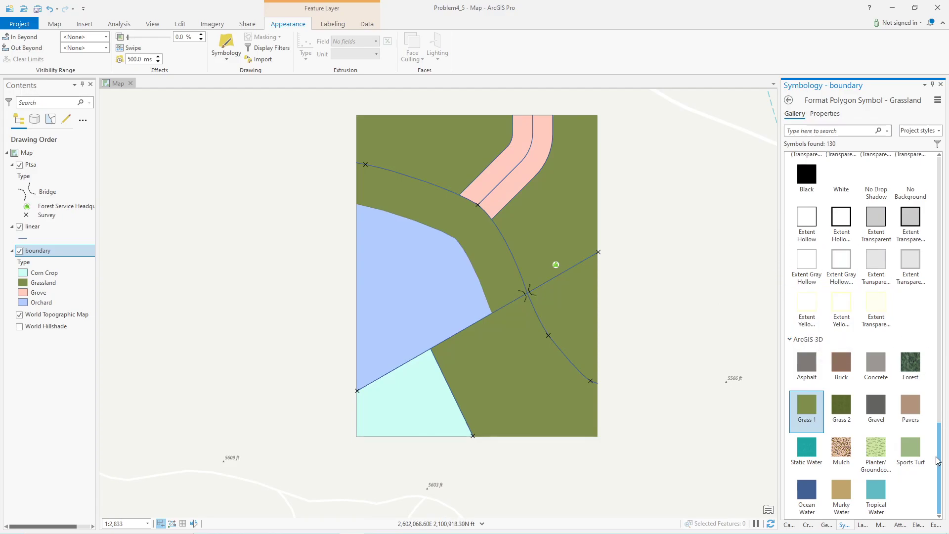
left_click(915, 451)
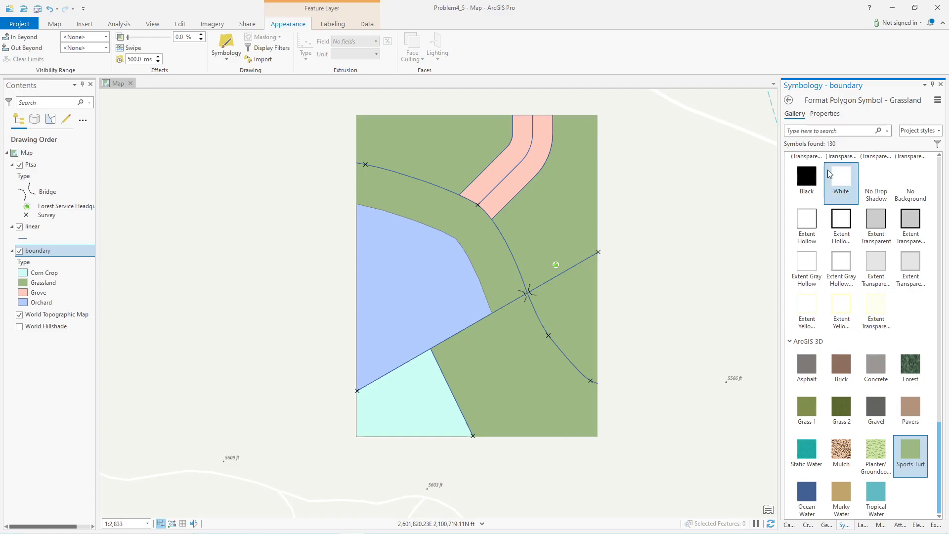
left_click(812, 115)
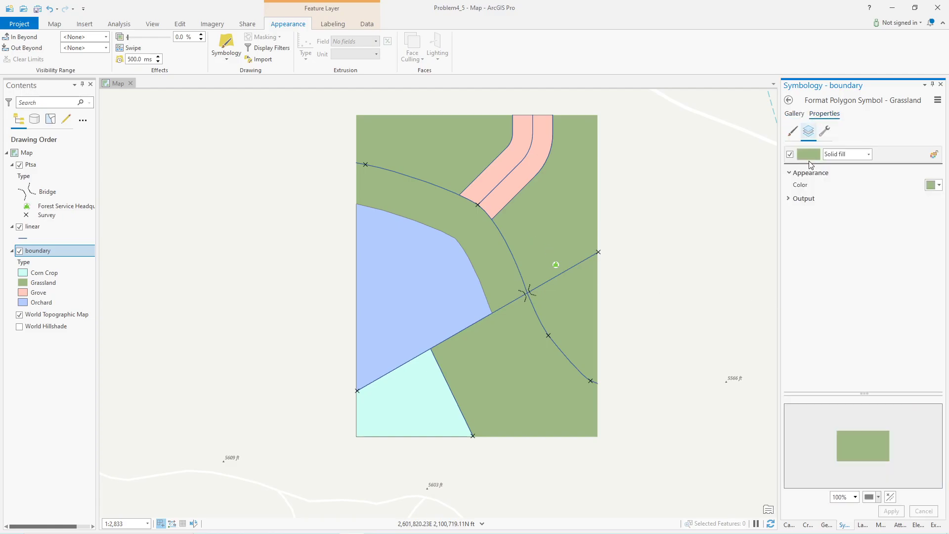
left_click(788, 200)
left_click(789, 100)
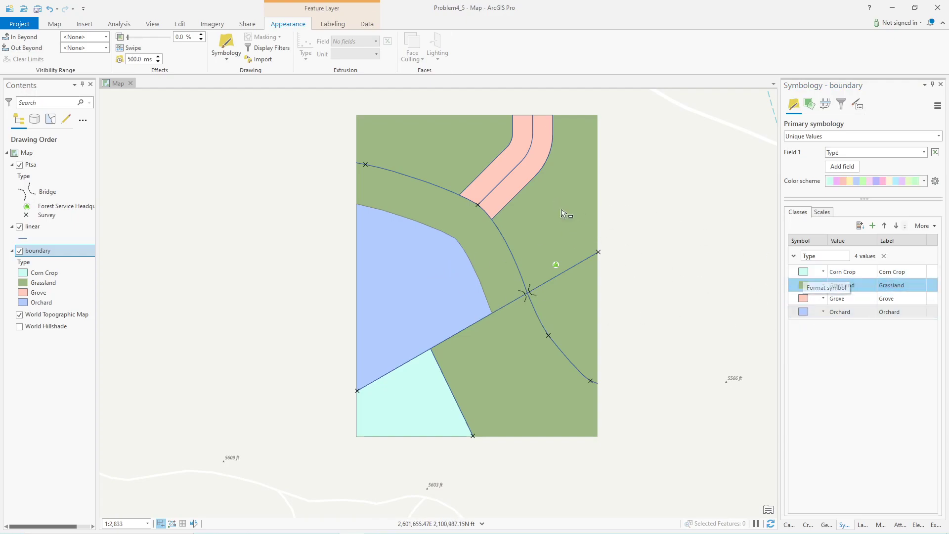
Open the Grove class's polygon symbol for formatting and show its stroke and fill layers
left_click(802, 298)
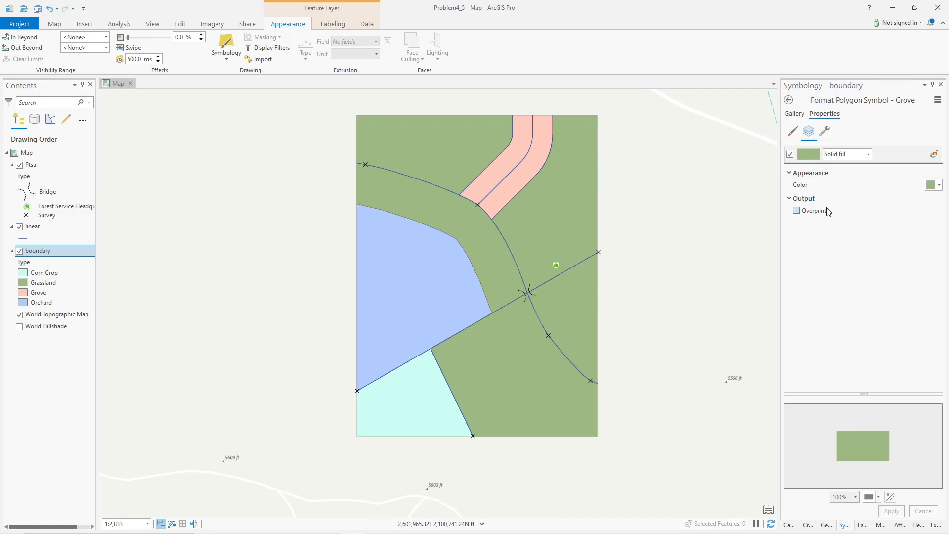
left_click(824, 132)
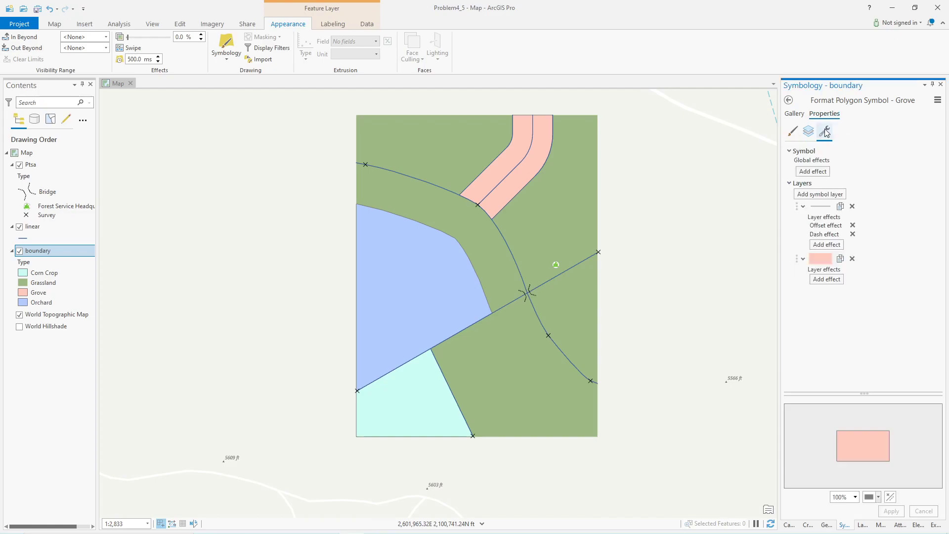
left_click(808, 132)
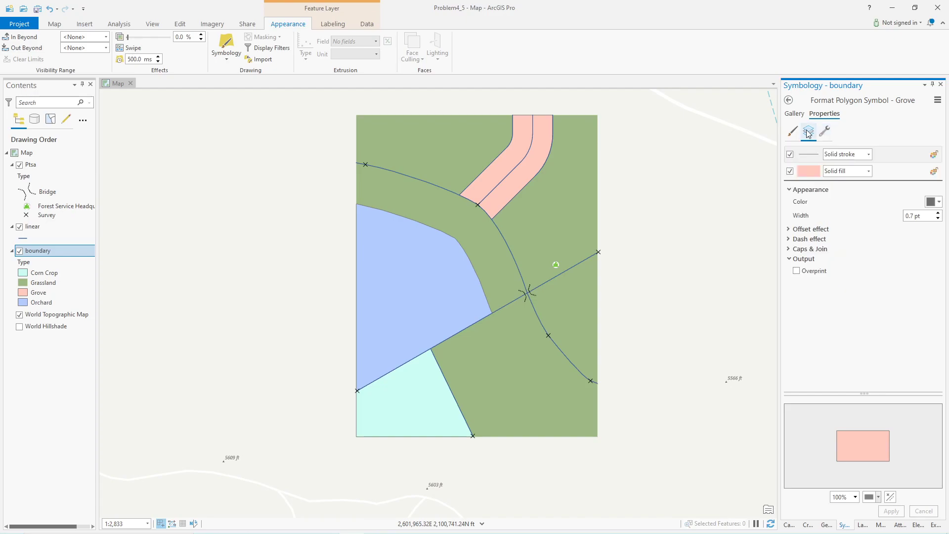
Try a Picture fill for the Grove class and browse the Documents graphics folder for an image
left_click(867, 170)
left_click(846, 212)
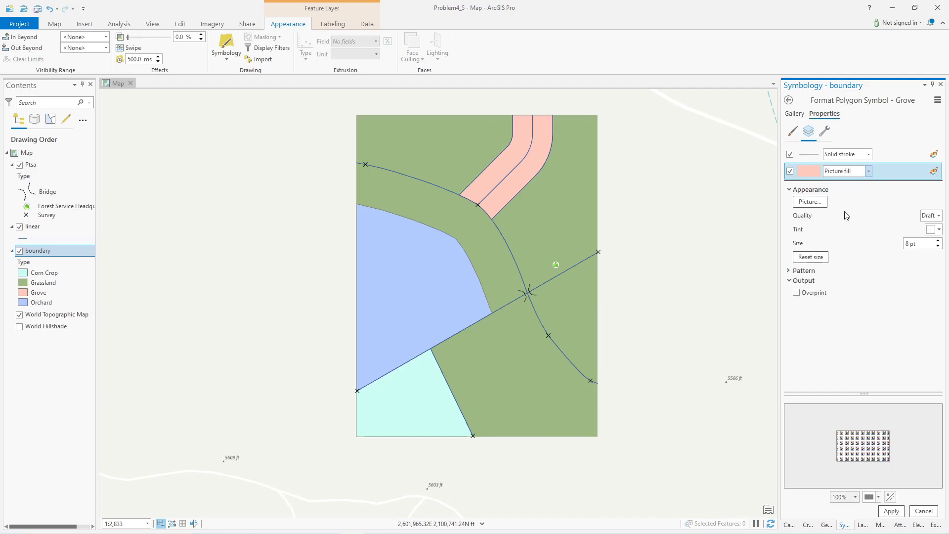
left_click(815, 202)
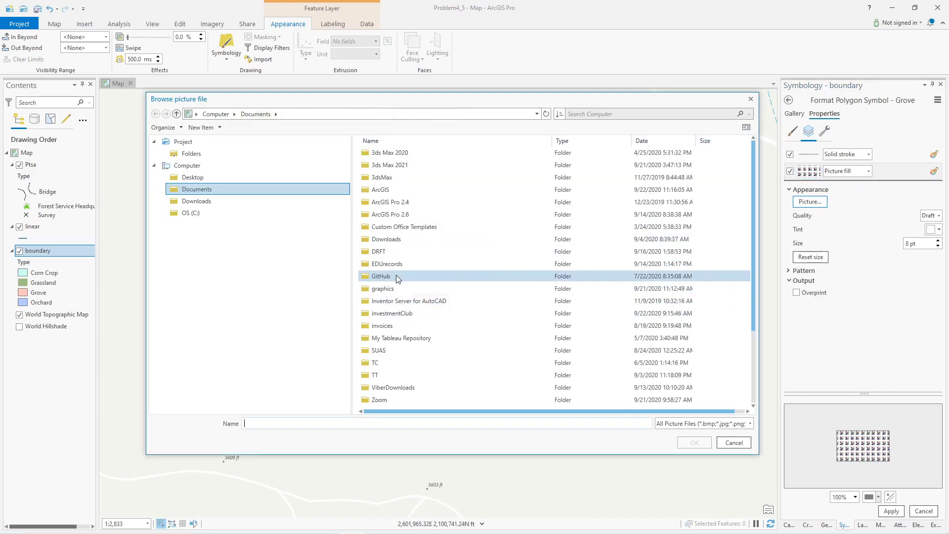
double_click(388, 288)
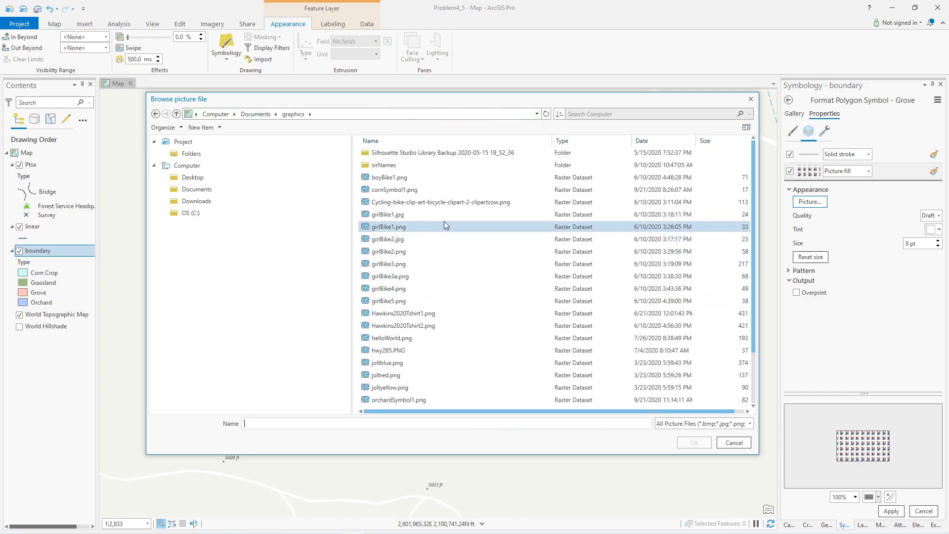
scroll(443, 222, "down", 2)
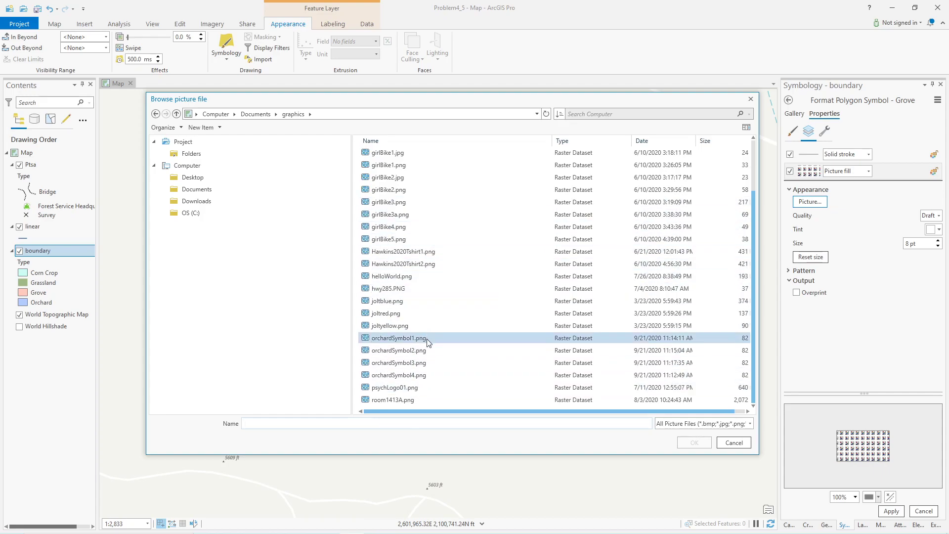
scroll(416, 350, "up", 2)
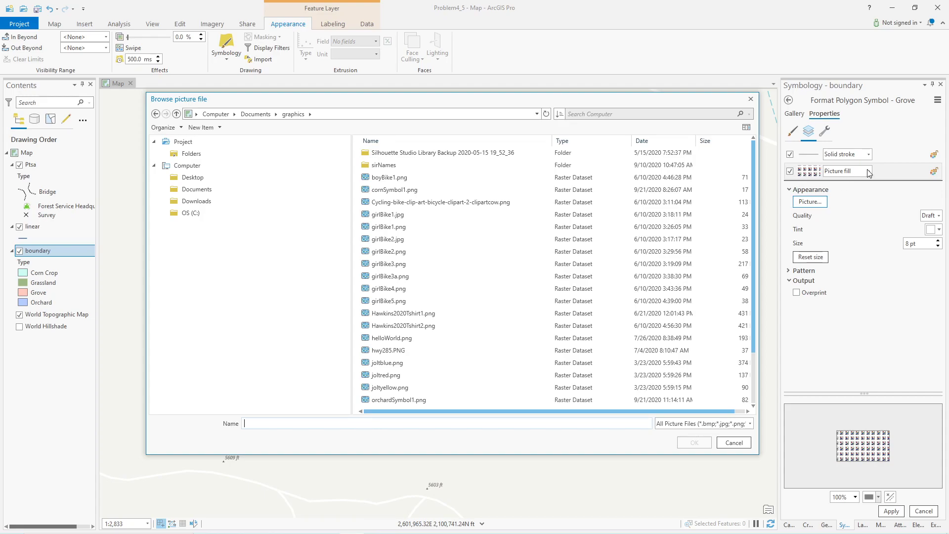
left_click(734, 442)
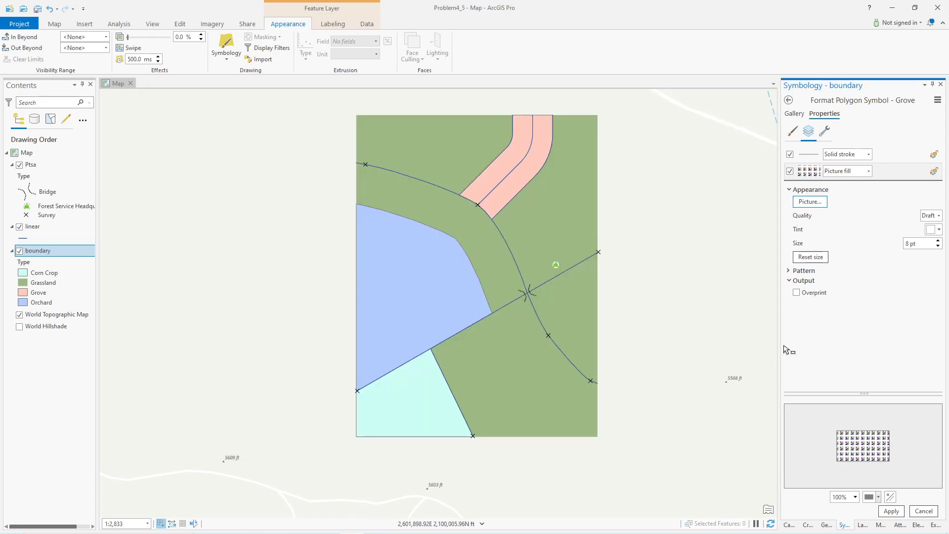
Change the Grove class's fill type to Hatched fill
left_click(868, 171)
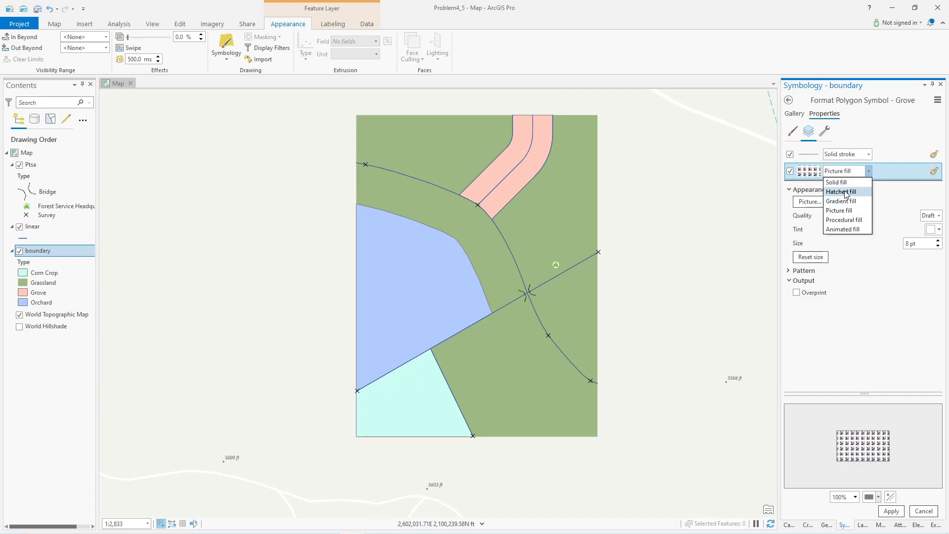
left_click(846, 192)
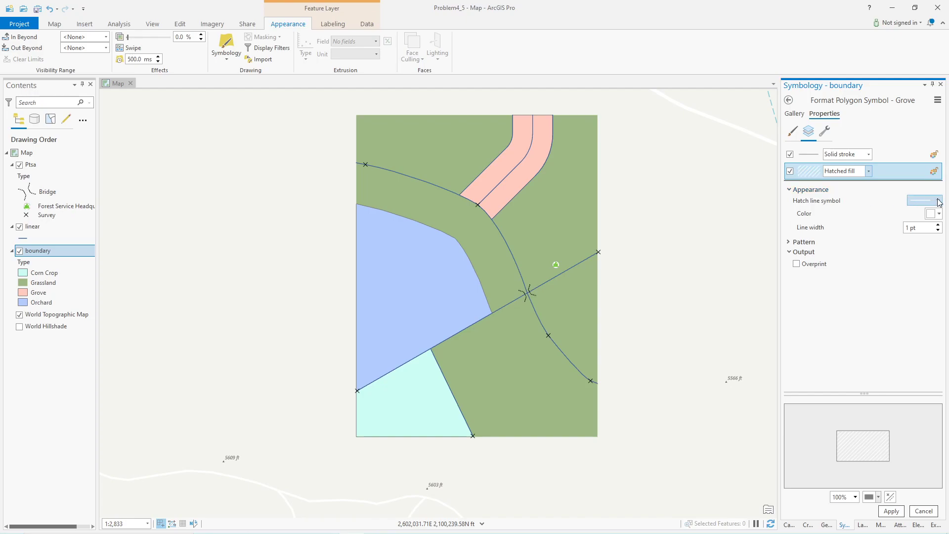
left_click(869, 175)
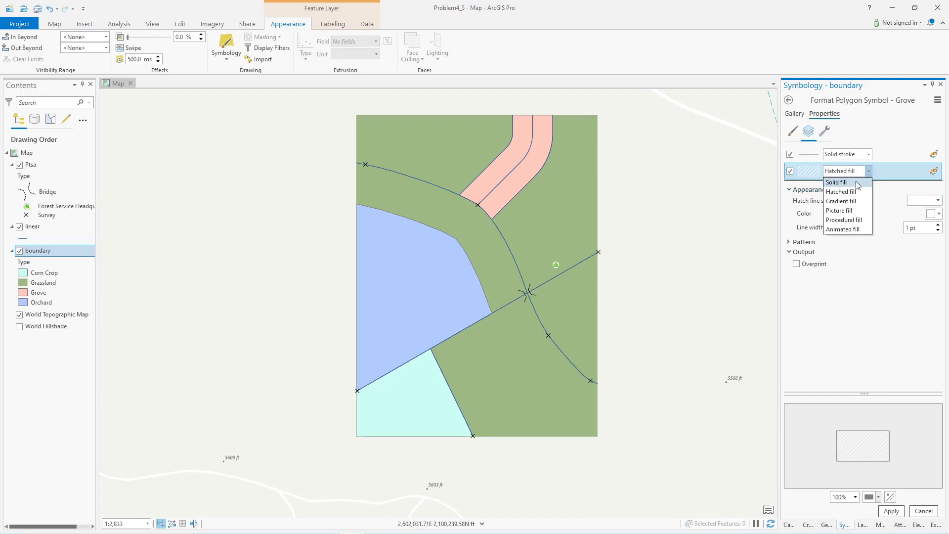
left_click(855, 181)
left_click(868, 171)
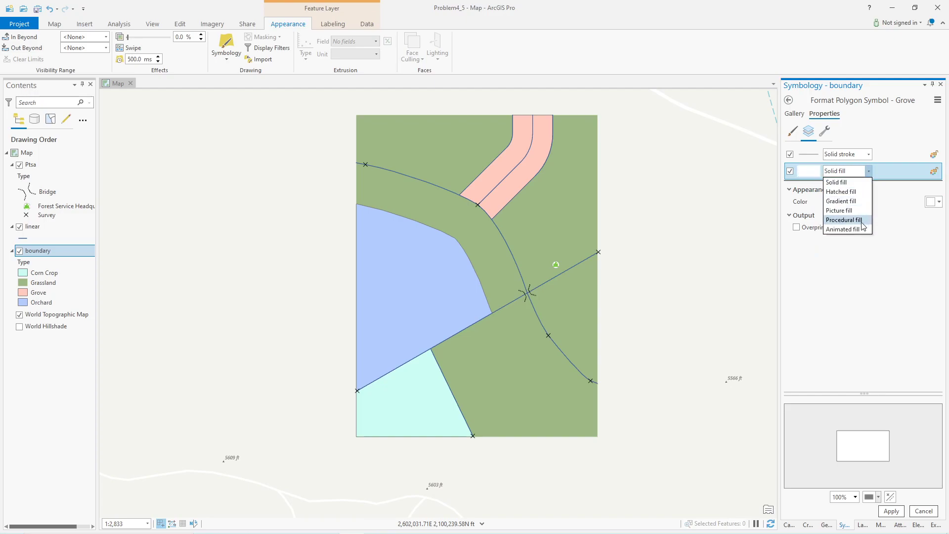
left_click(846, 192)
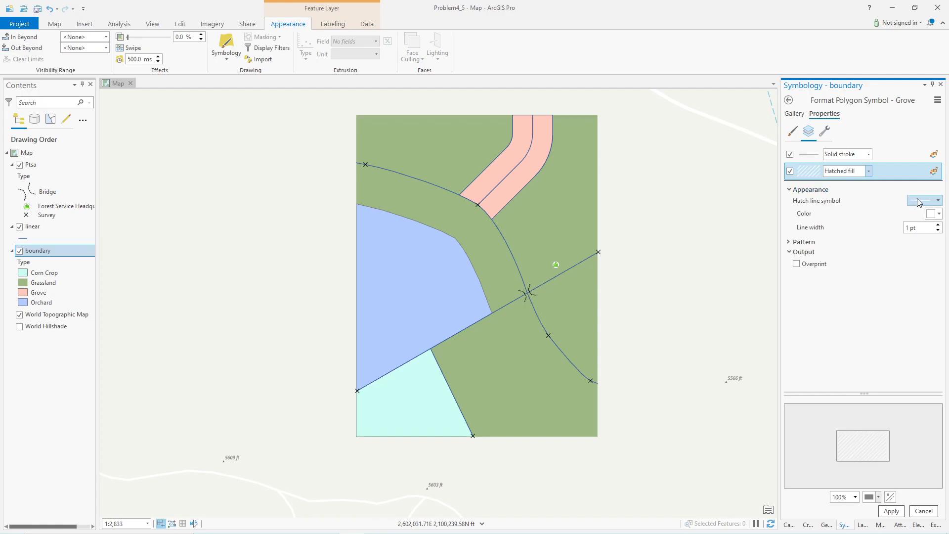
Replace the Grove class's symbol with the Mangrove gallery symbol and return to the class list
left_click(939, 200)
left_click(939, 200)
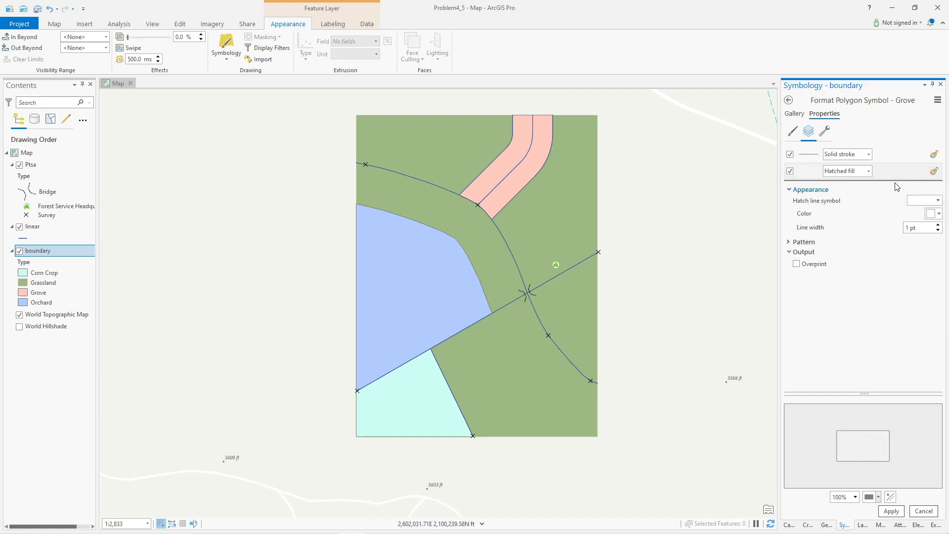
left_click(794, 114)
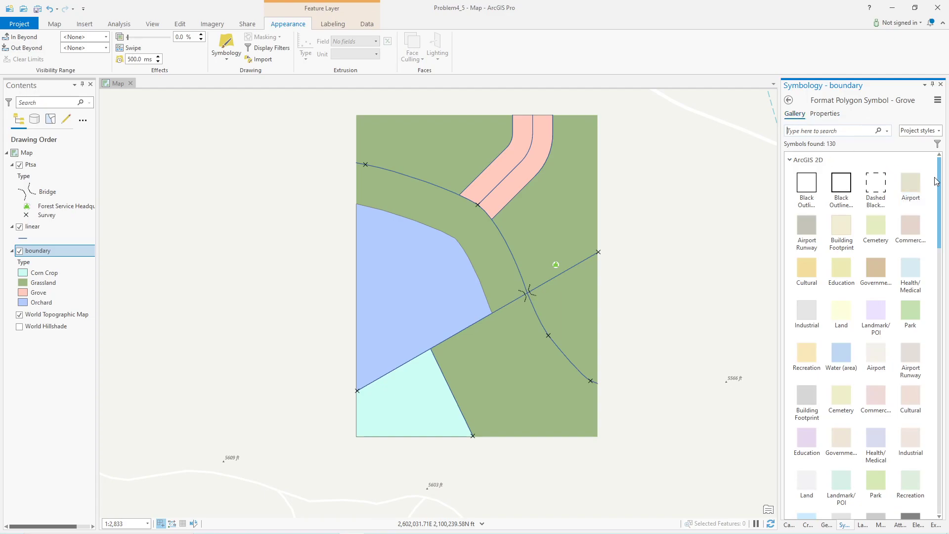
left_click_drag(940, 183, 926, 290)
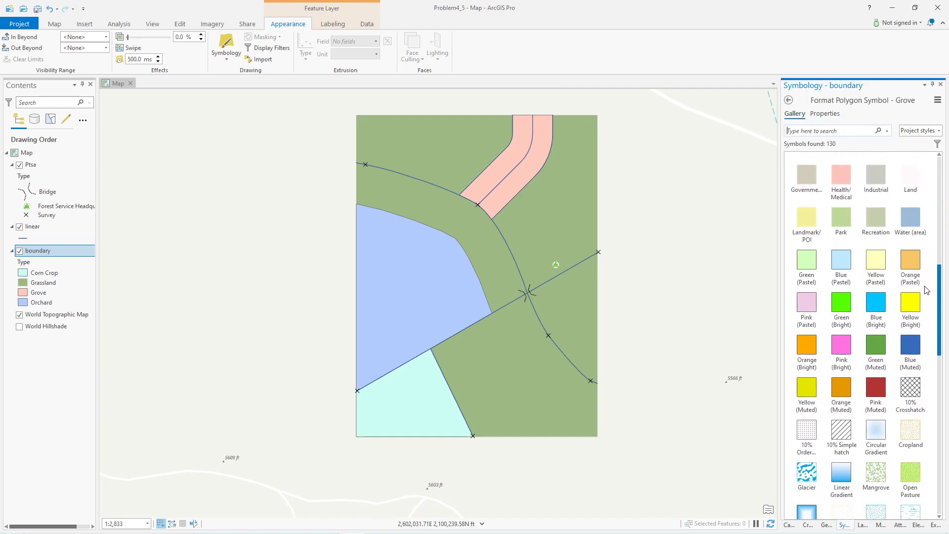
scroll(909, 297, "down", 5)
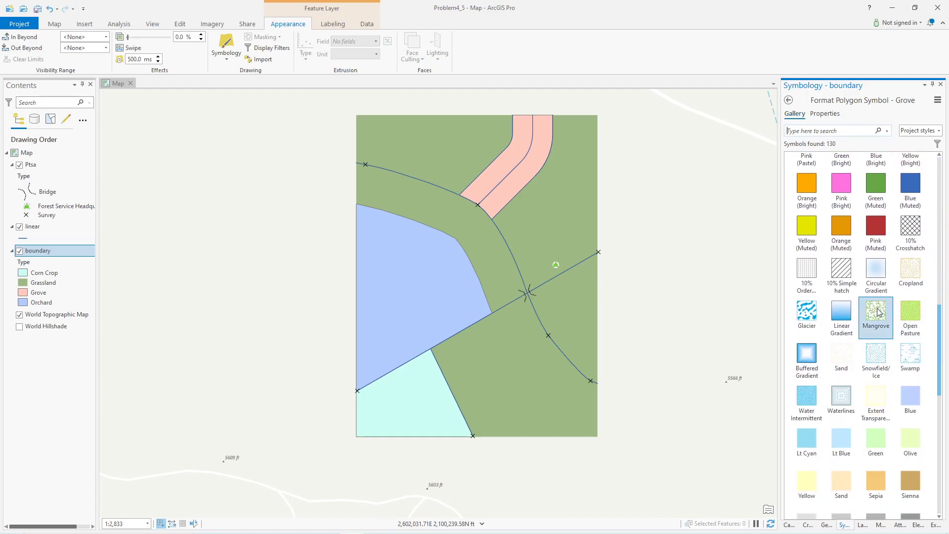
left_click(878, 311)
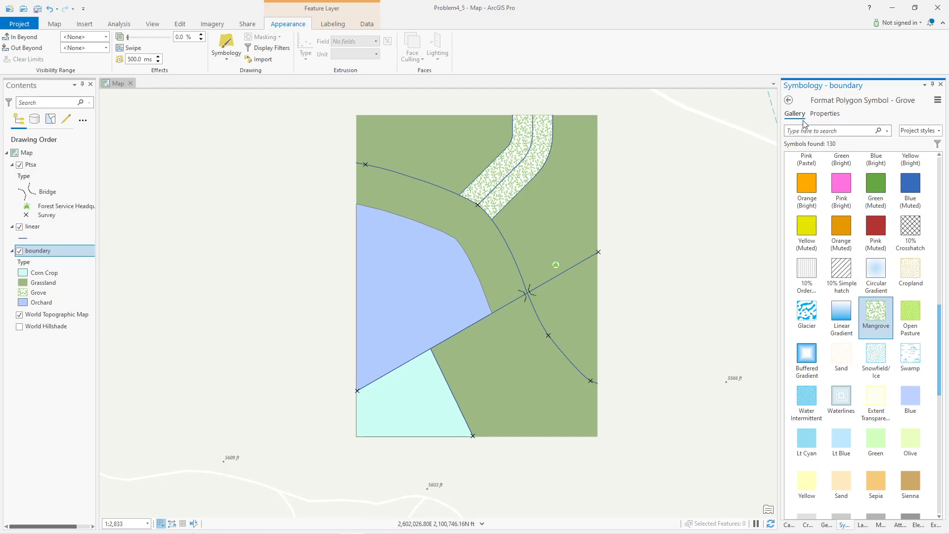
left_click(789, 100)
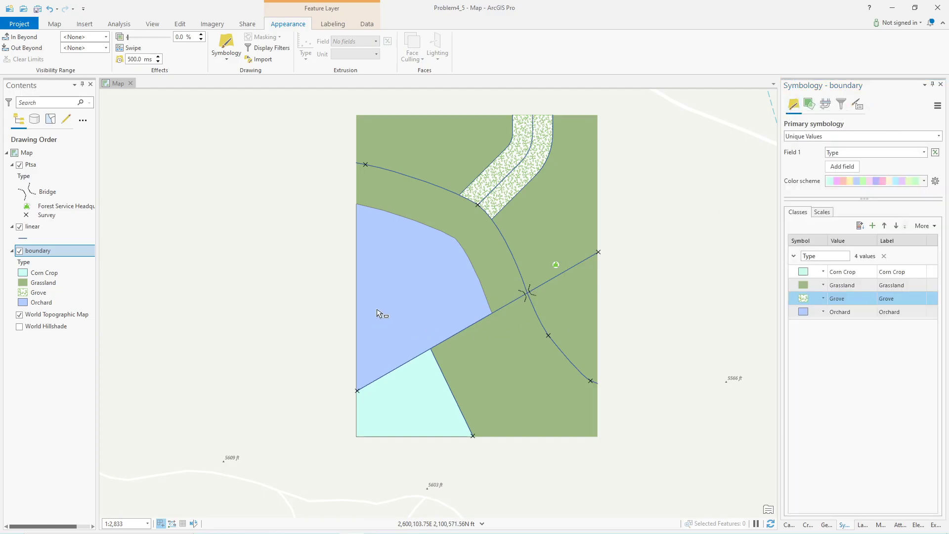
Open the Orchard class's polygon symbol layers and change the fill type to Picture fill
left_click(804, 314)
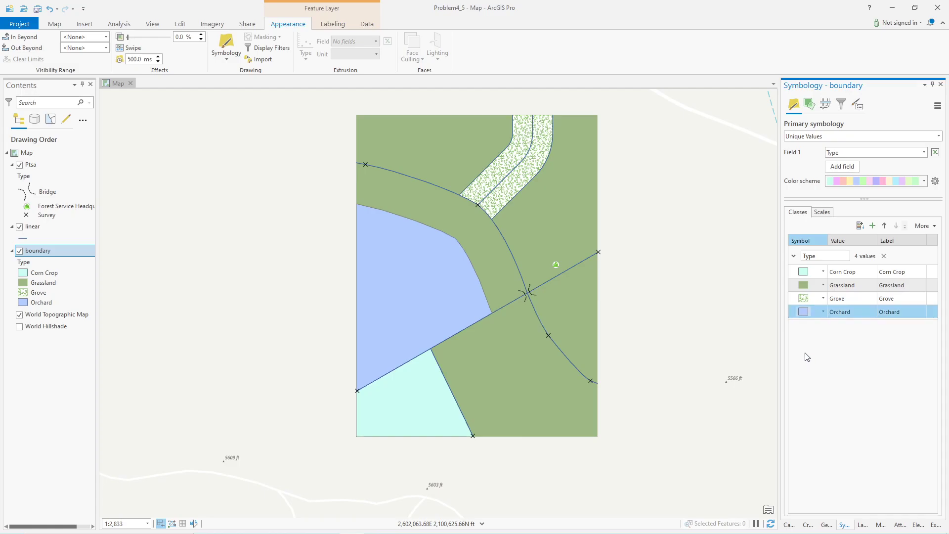
left_click(823, 113)
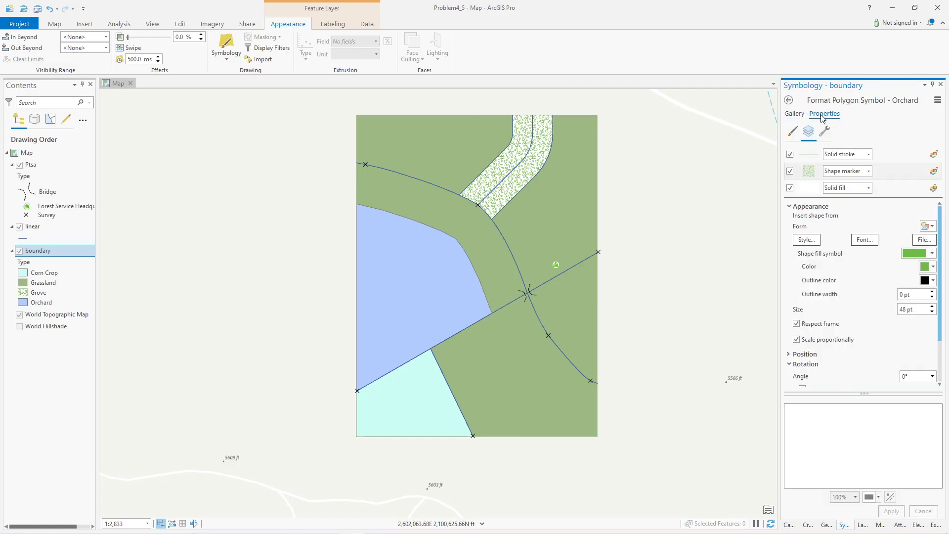
left_click(809, 131)
left_click(868, 170)
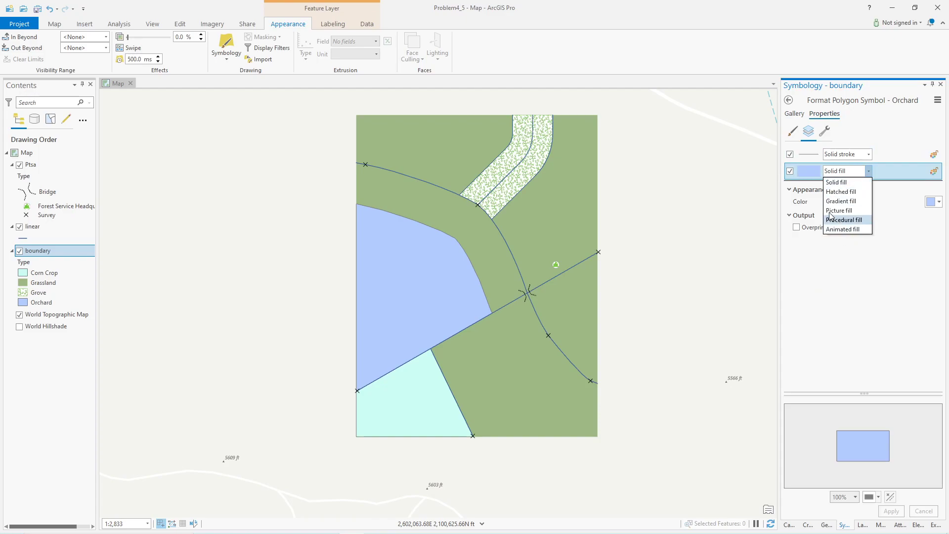
left_click(845, 210)
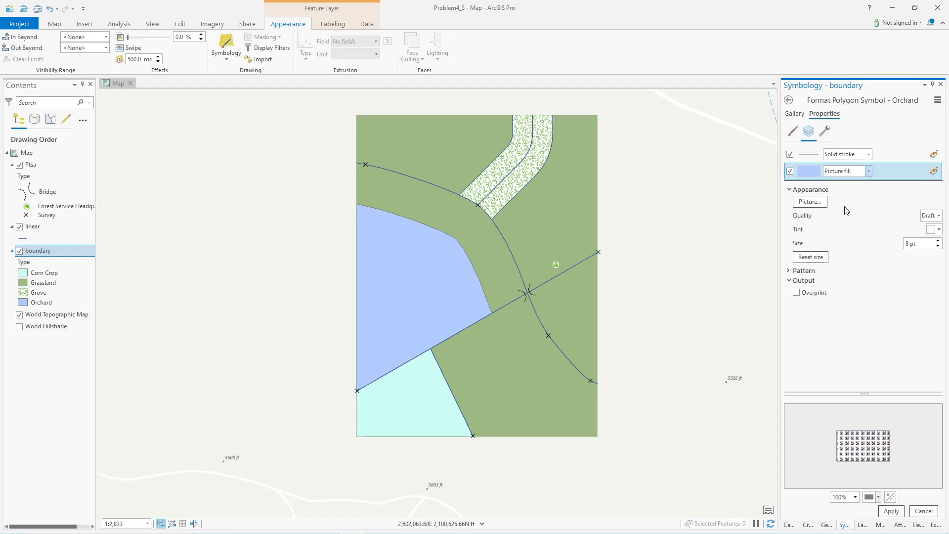
Load orchardSymbol3.png as the Orchard fill picture, apply it at a size of 50 pt and return to the class list
left_click(810, 201)
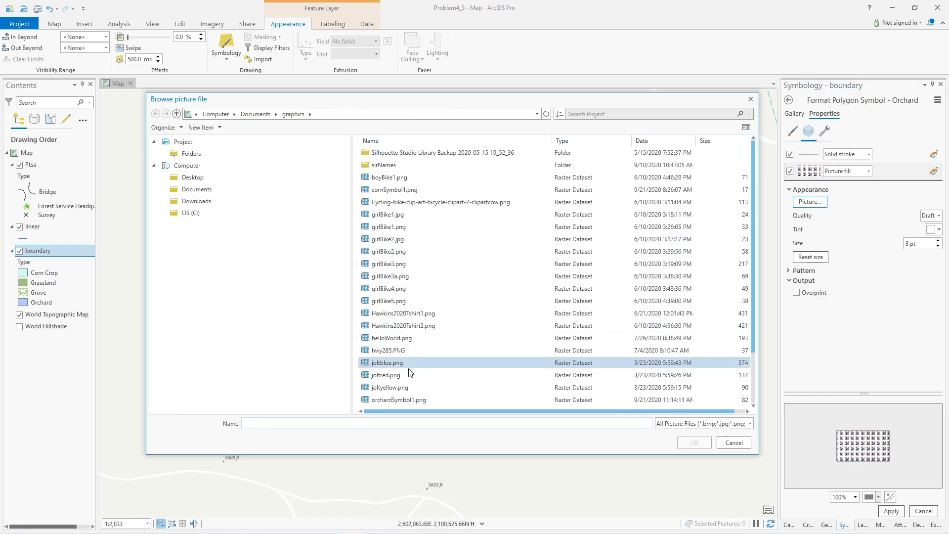
scroll(412, 363, "down", 2)
left_click(413, 366)
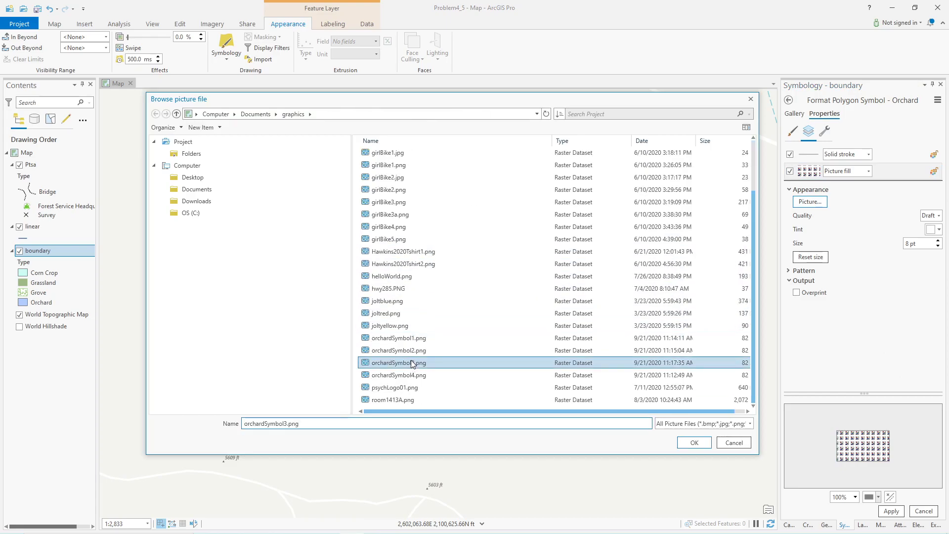
left_click(684, 442)
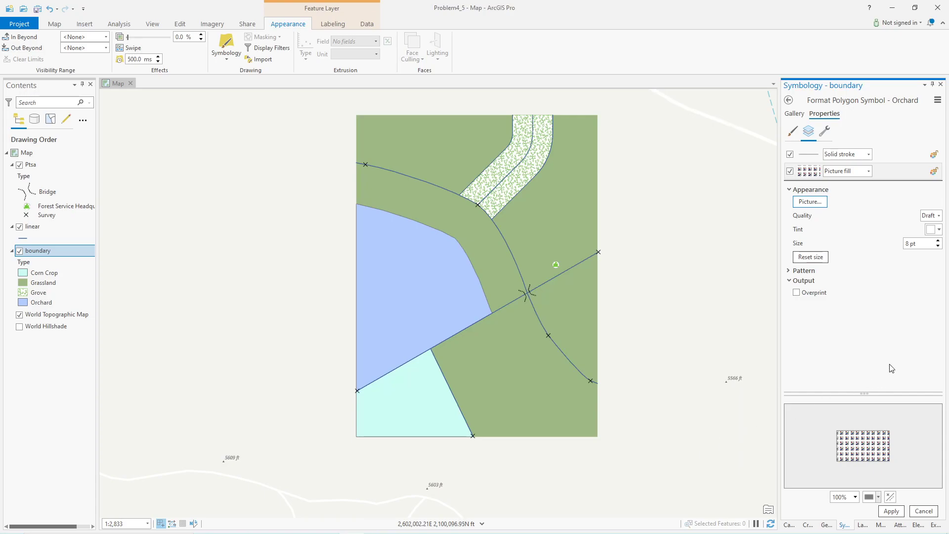
left_click(892, 512)
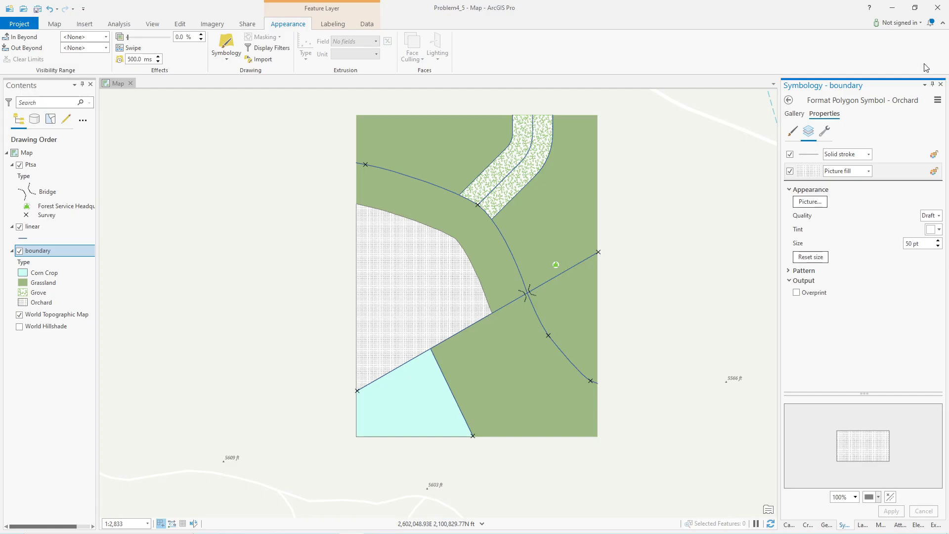
left_click(897, 511)
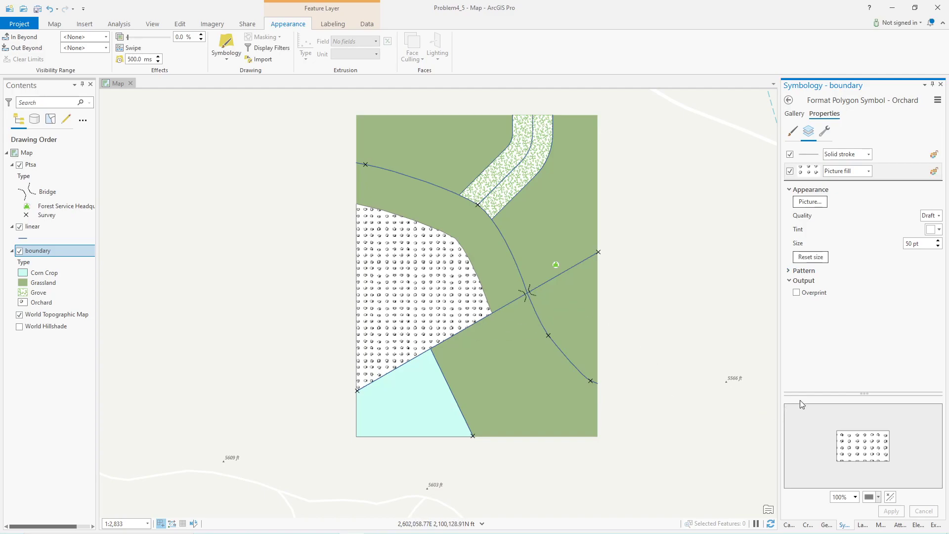
left_click(789, 100)
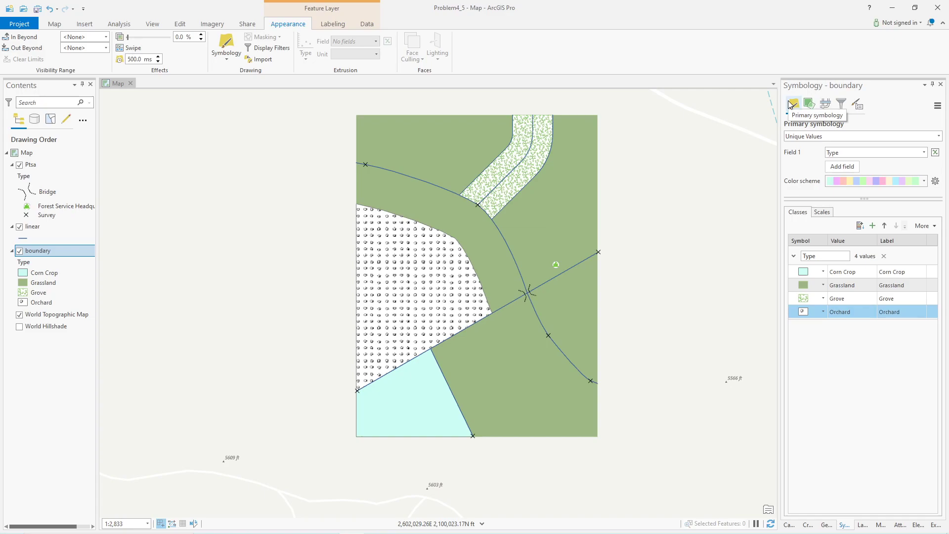
Open the Corn Crop class's polygon symbol and change its fill type to Picture fill
left_click(804, 274)
left_click(805, 274)
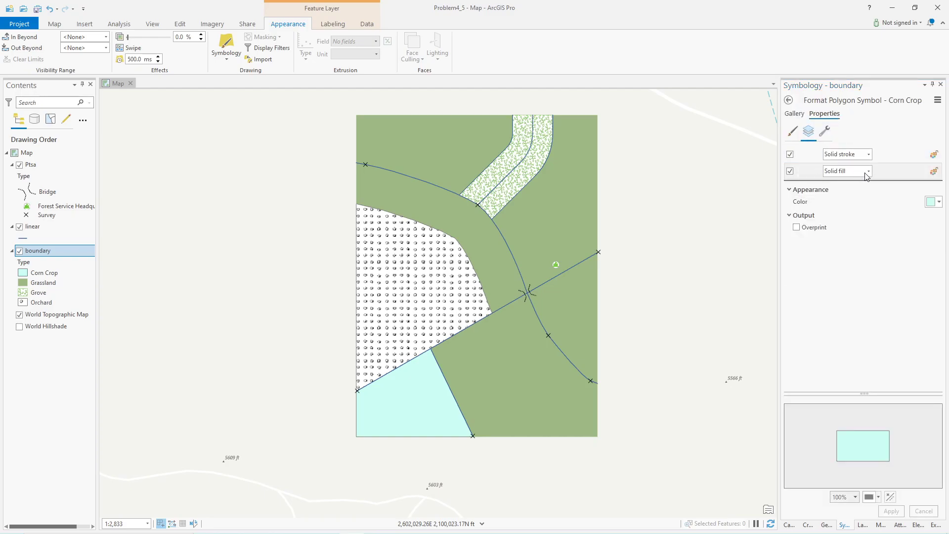
left_click(865, 171)
left_click(835, 208)
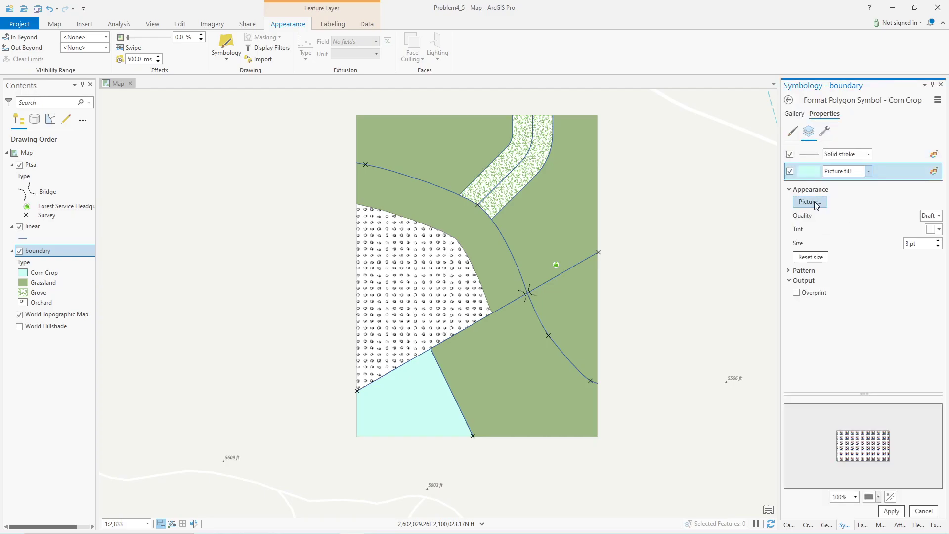
Load cornSymbol1.png as the Corn Crop fill picture, try it at 50 pt and settle on a size of 45 pt
left_click(815, 202)
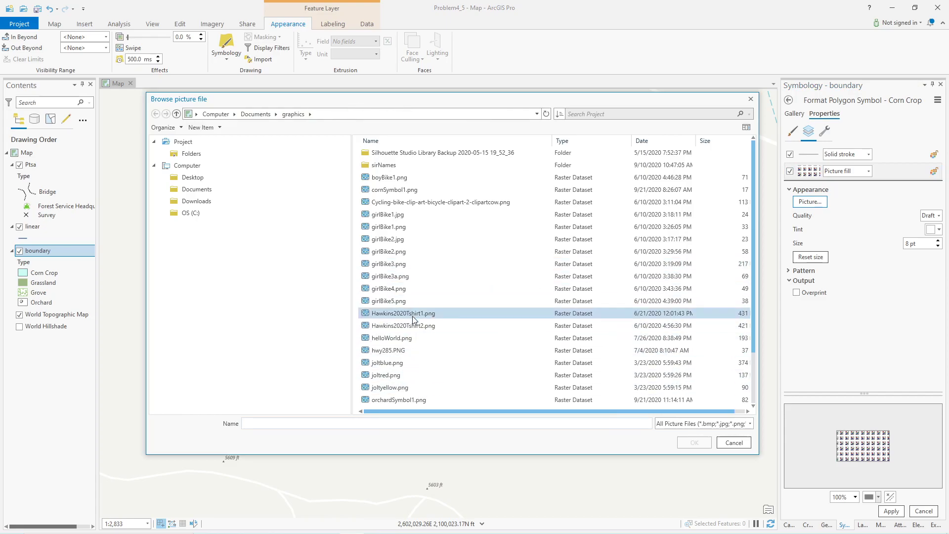
left_click(418, 190)
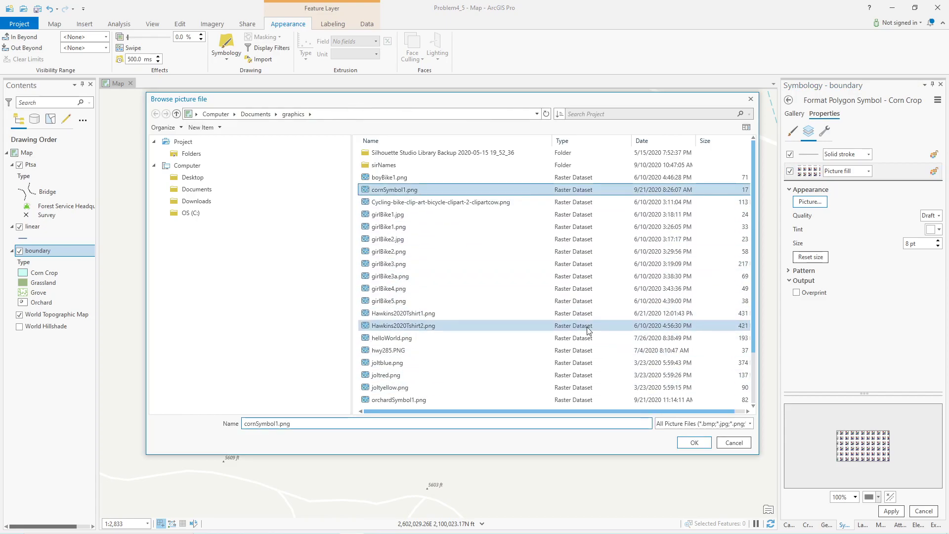
left_click(696, 443)
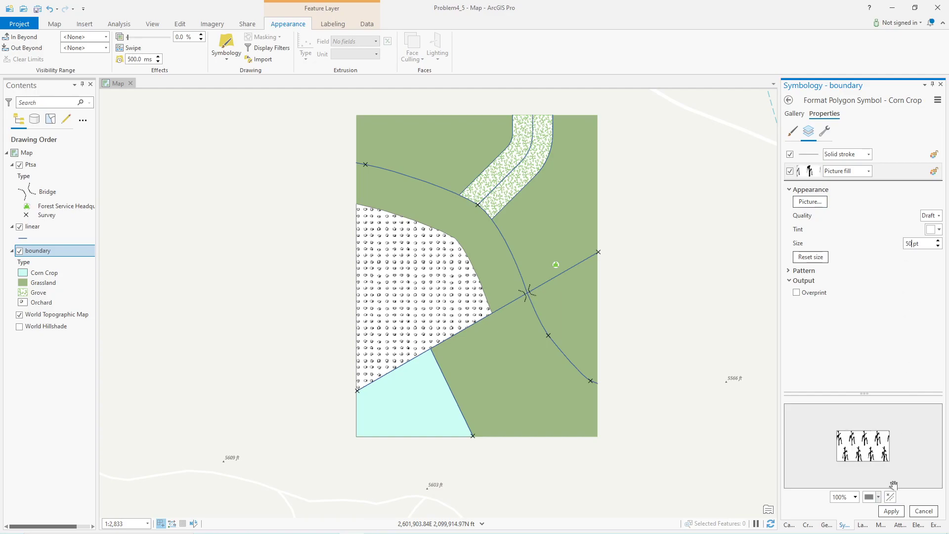
left_click(891, 511)
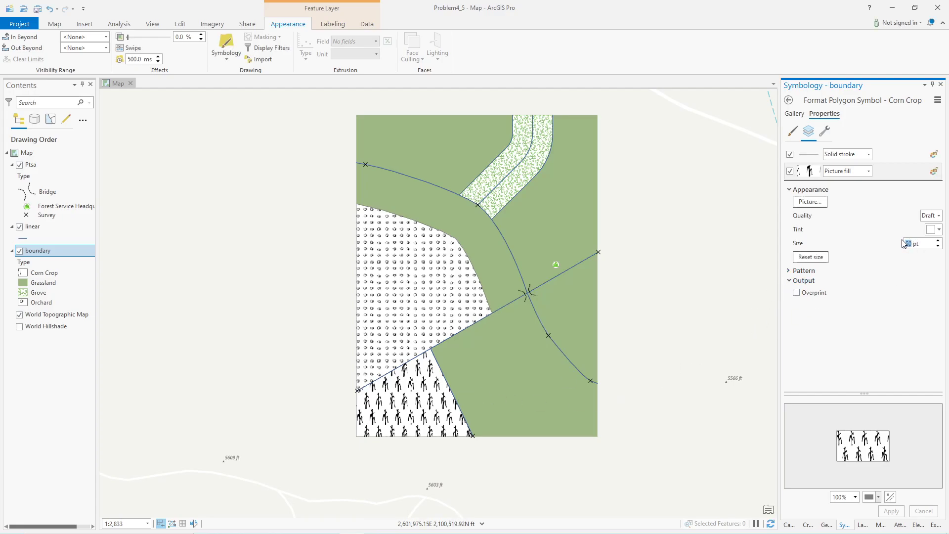
type("2")
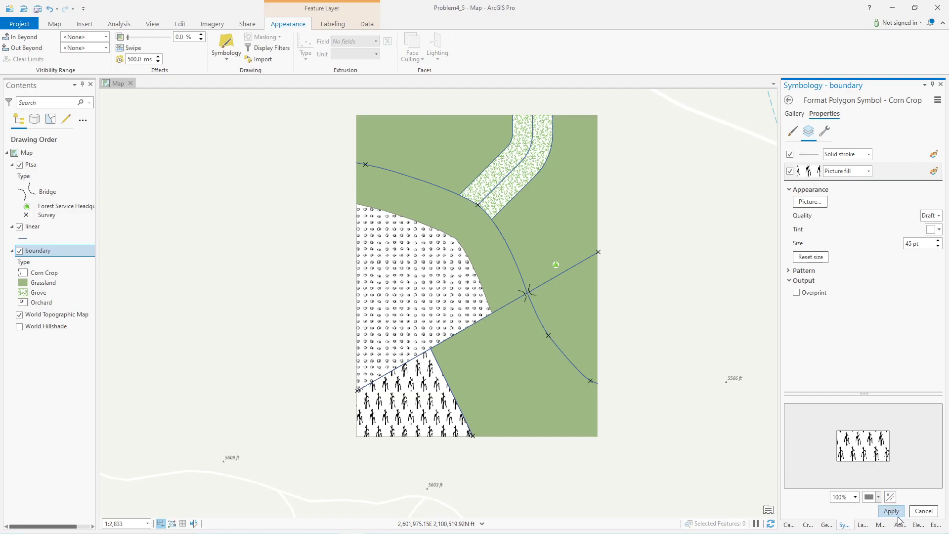
left_click(890, 510)
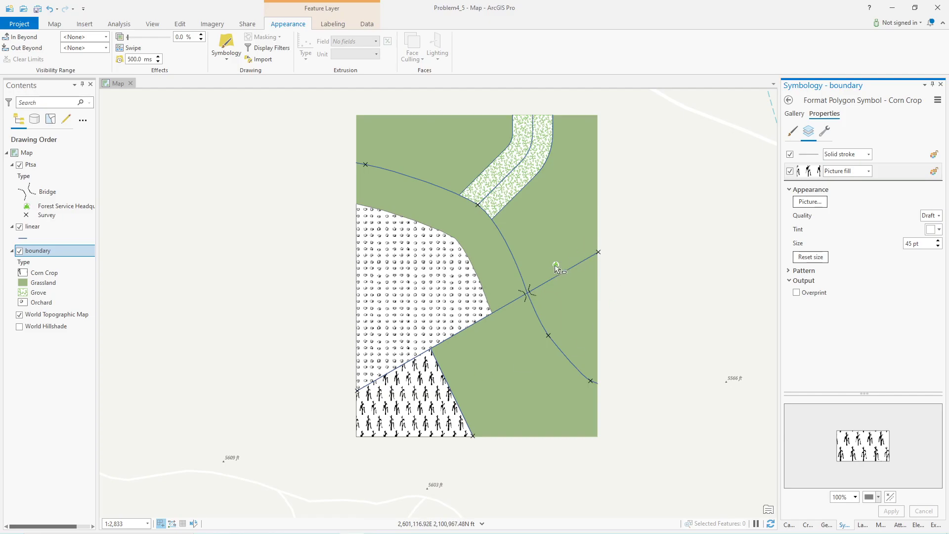
Symbolize the linear layer with Unique Values on the Type field and remove the <all other values> class
left_click(31, 226)
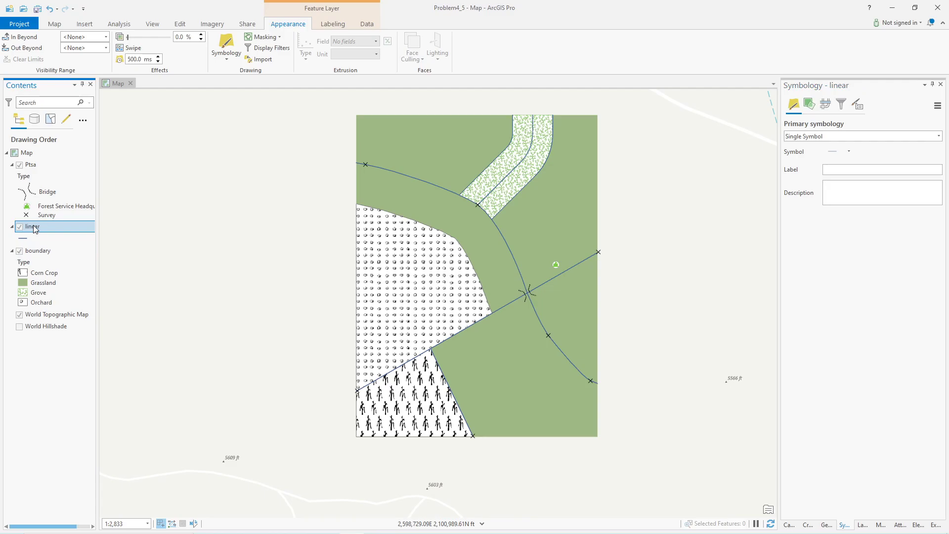
left_click(226, 58)
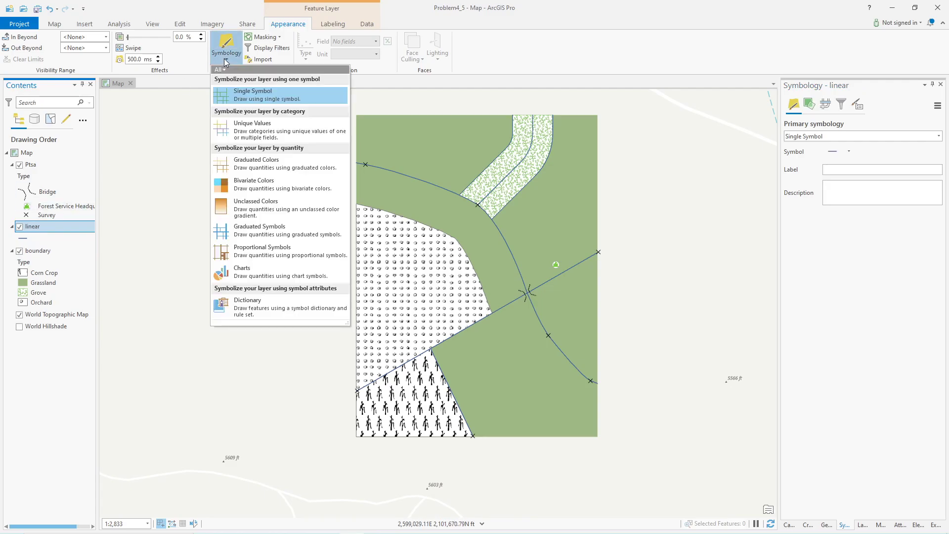
left_click(247, 133)
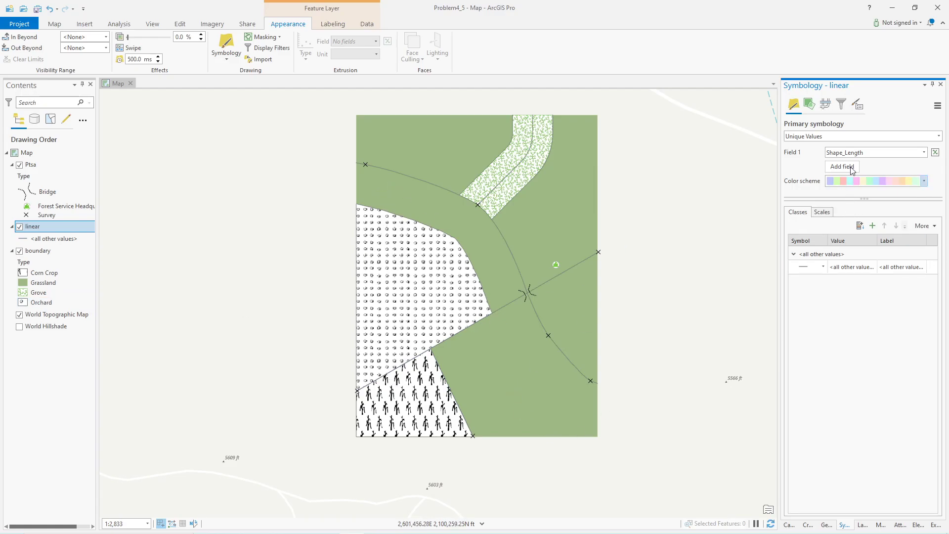
left_click(923, 153)
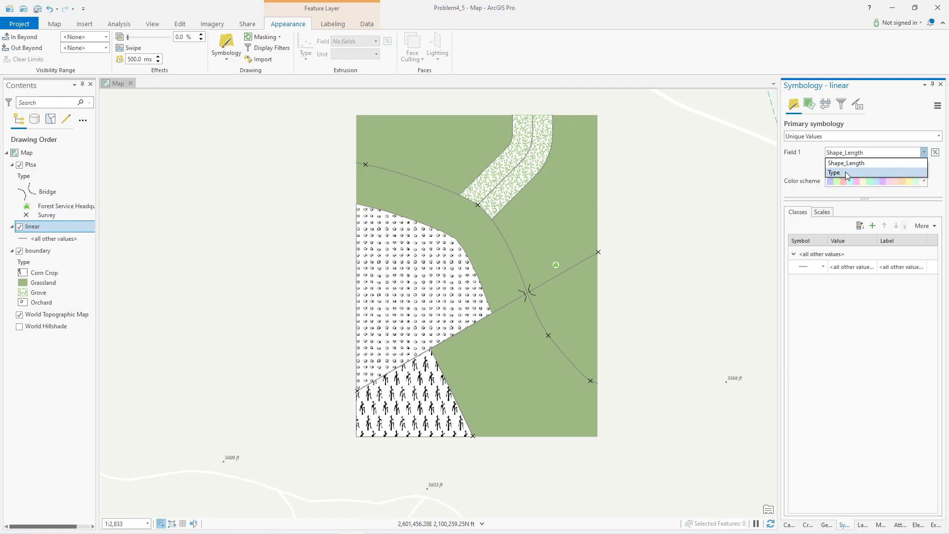
left_click(846, 173)
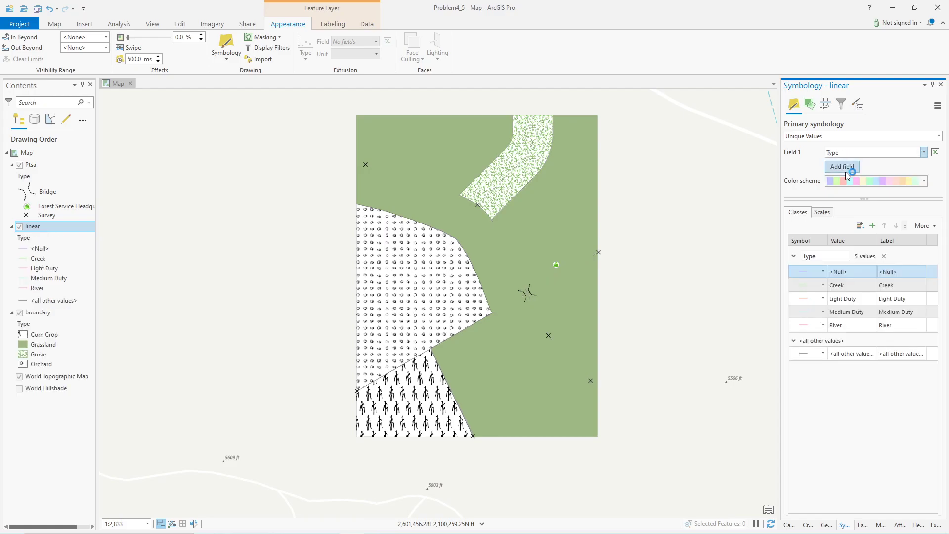
right_click(846, 354)
left_click(862, 452)
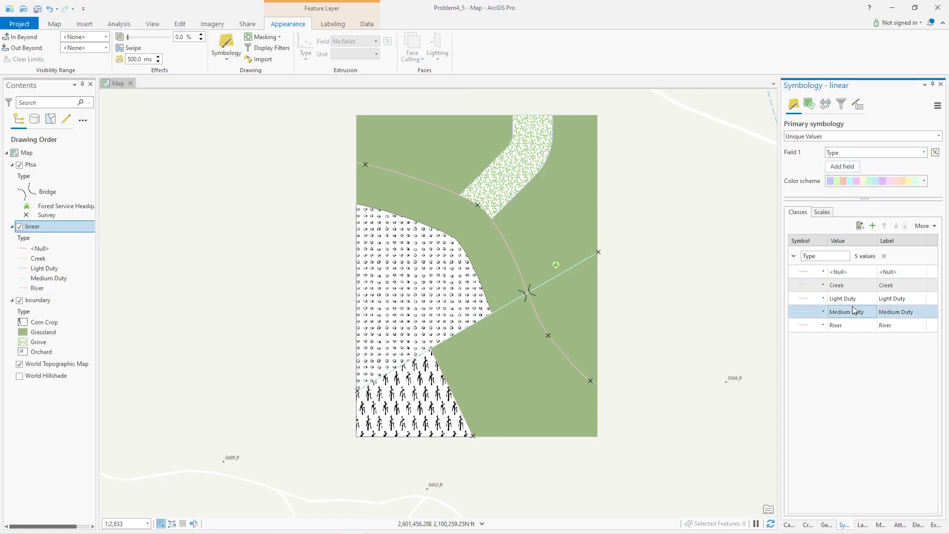
Select the two <Null> Type rows in the linear layer's attribute table and close the table to locate them on the map
left_click(817, 277)
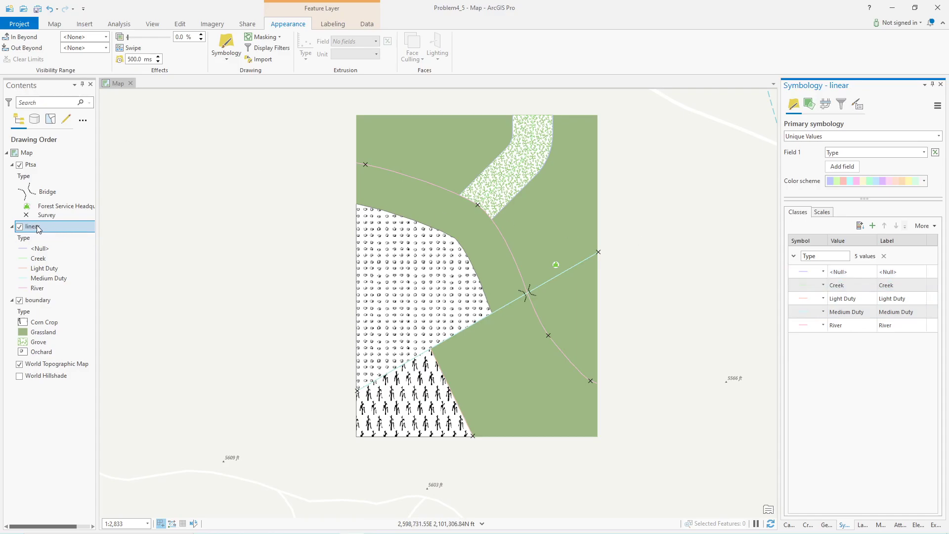
key("ctrl+t")
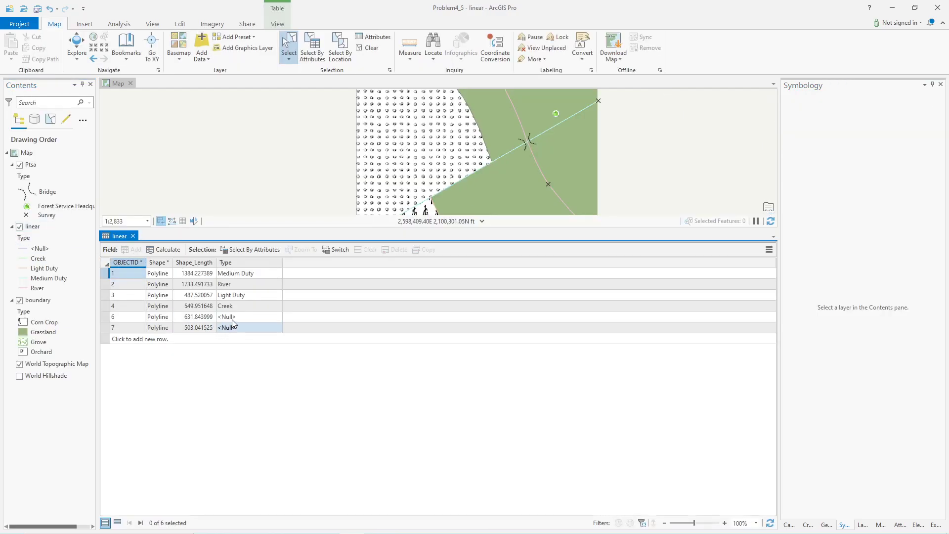
left_click(105, 317)
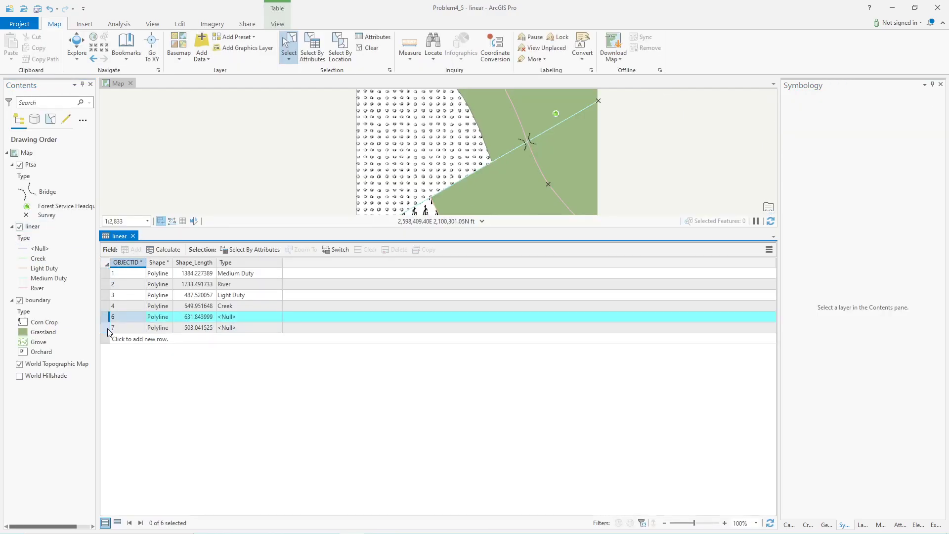
left_click(104, 326, "ctrl")
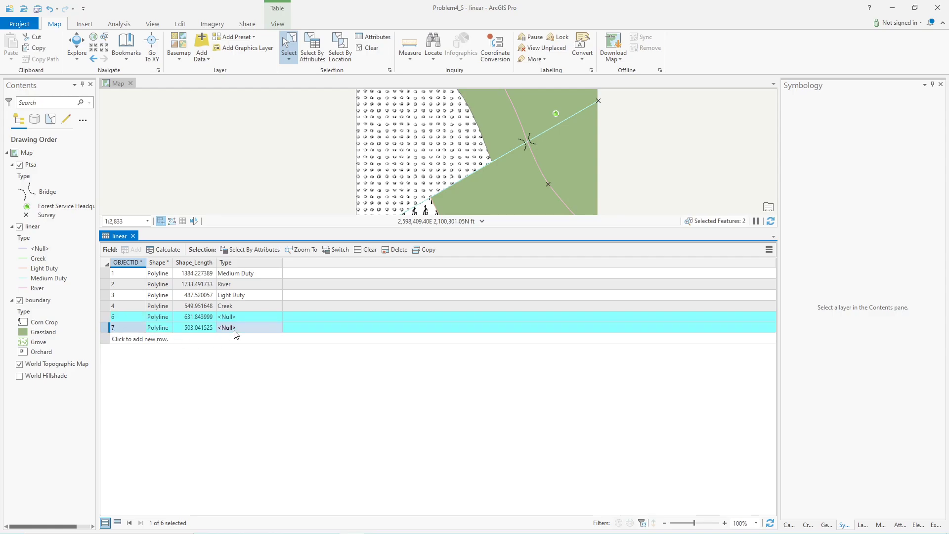
left_click(133, 236)
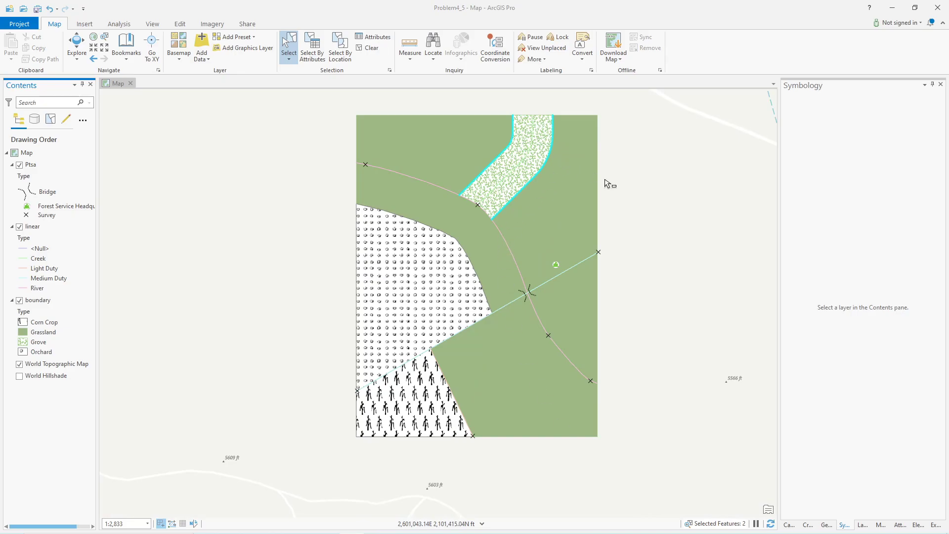
Clear the feature selection and remove the <Null> class from the linear layer's symbology
mouse_move(639, 198)
left_mouse_down()
mouse_move(612, 205)
mouse_move(623, 199)
left_mouse_up()
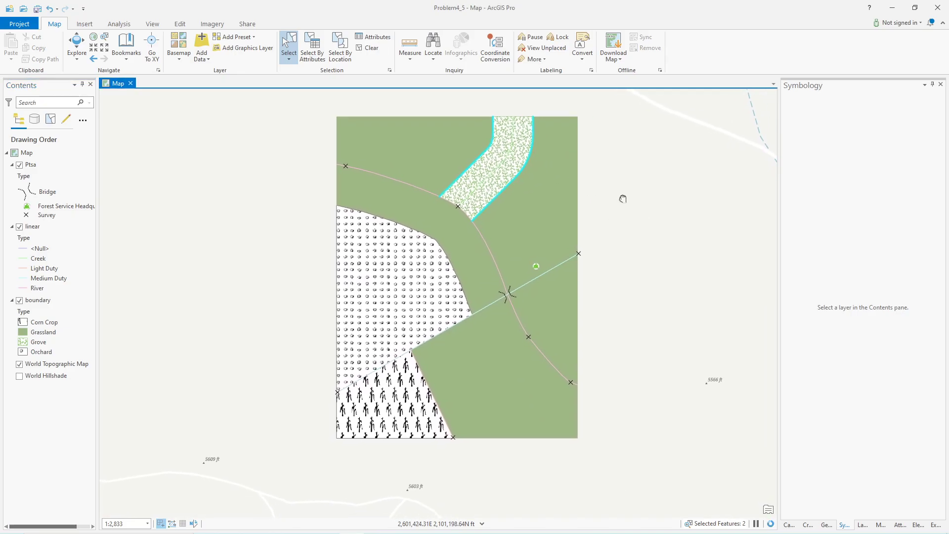
left_click(624, 200)
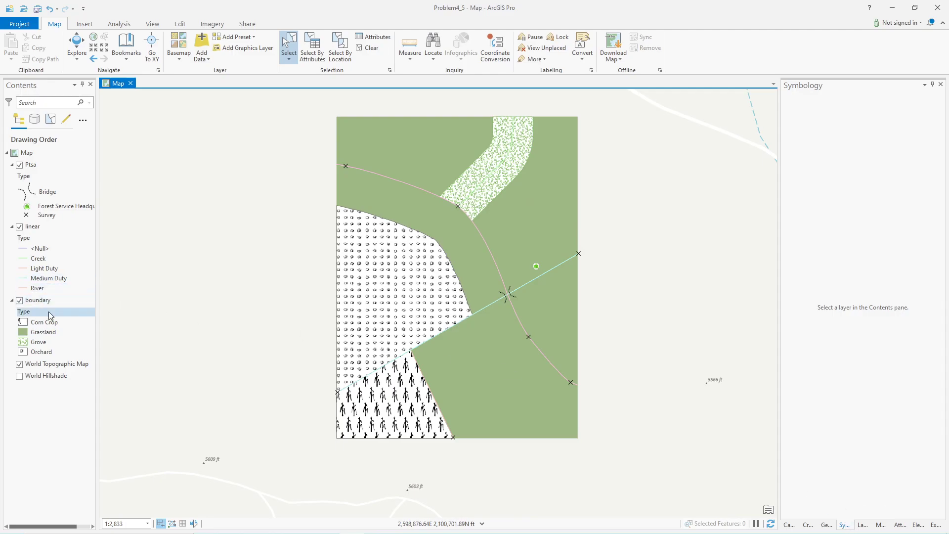
left_click(46, 228)
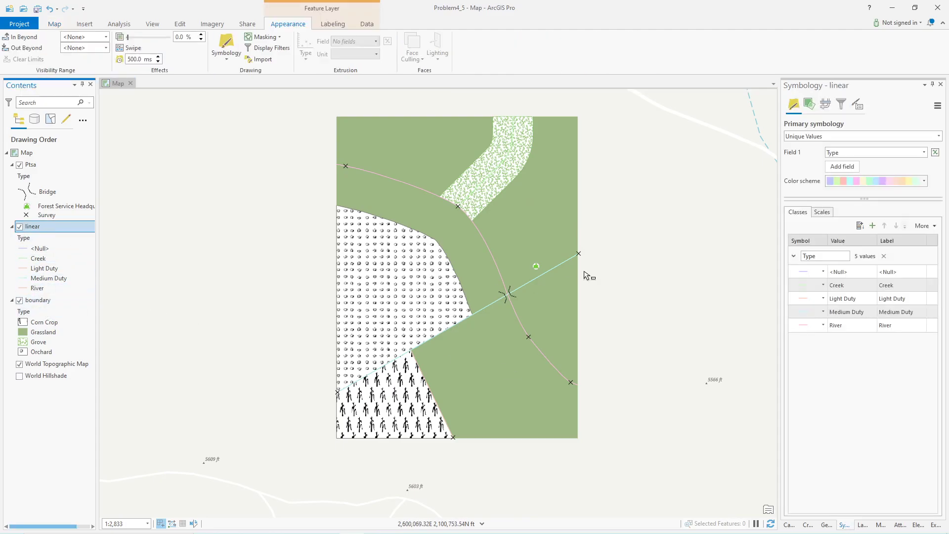
left_click(838, 272)
right_click(845, 272)
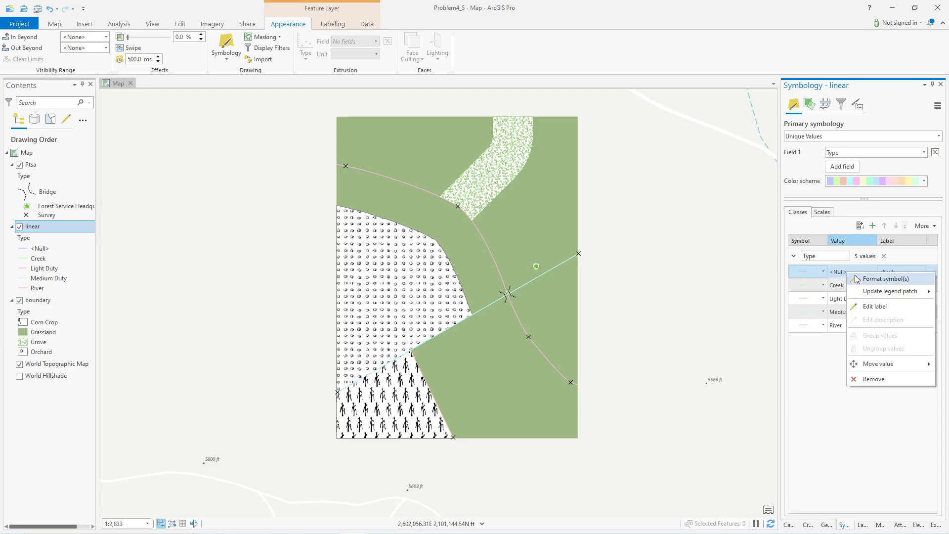
left_click(873, 379)
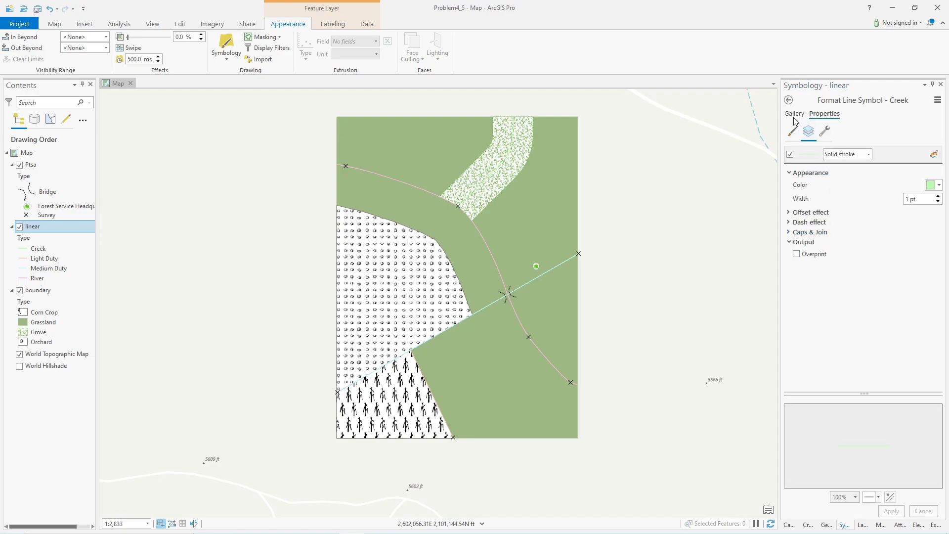
Apply the Water (line) symbol to the Creek class, with a bright blue colour and a width of 1.5 pt
left_click(794, 115)
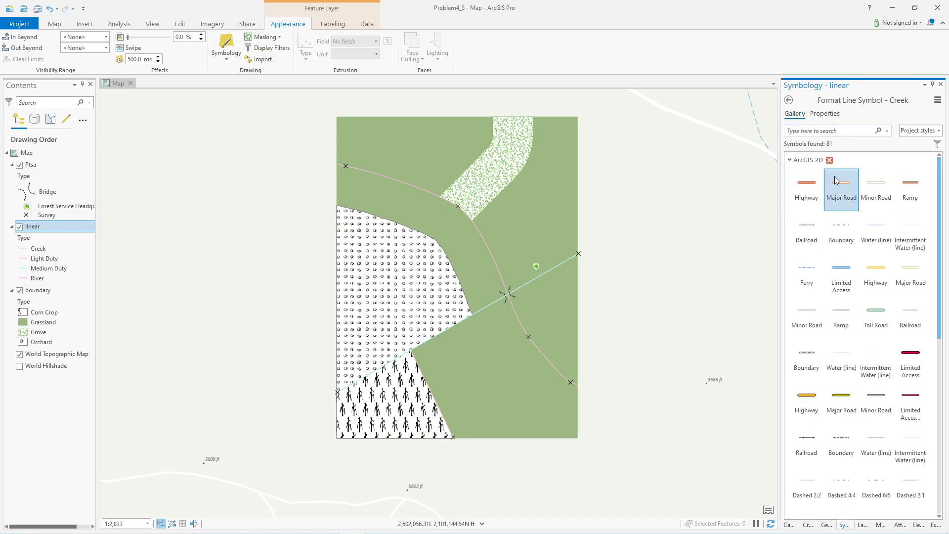
scroll(876, 286, "down", 2)
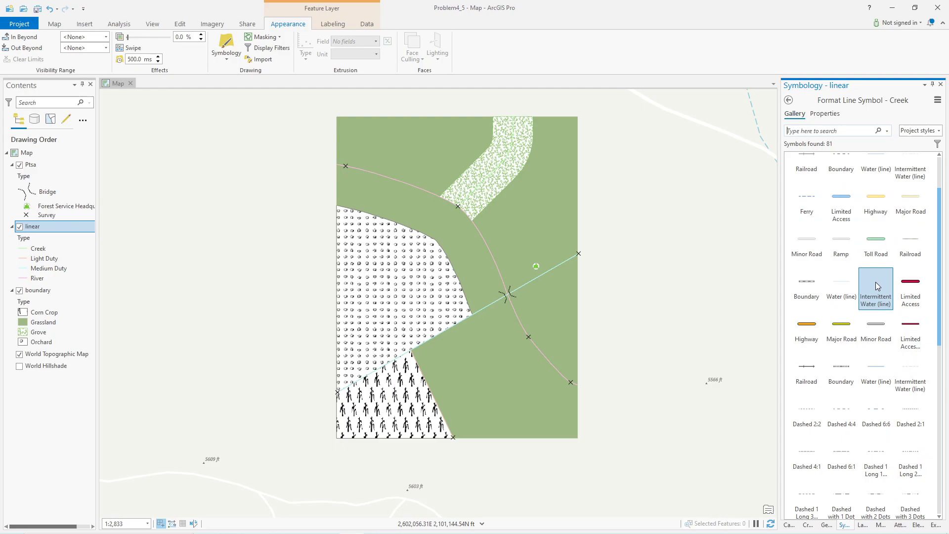
left_click(843, 287)
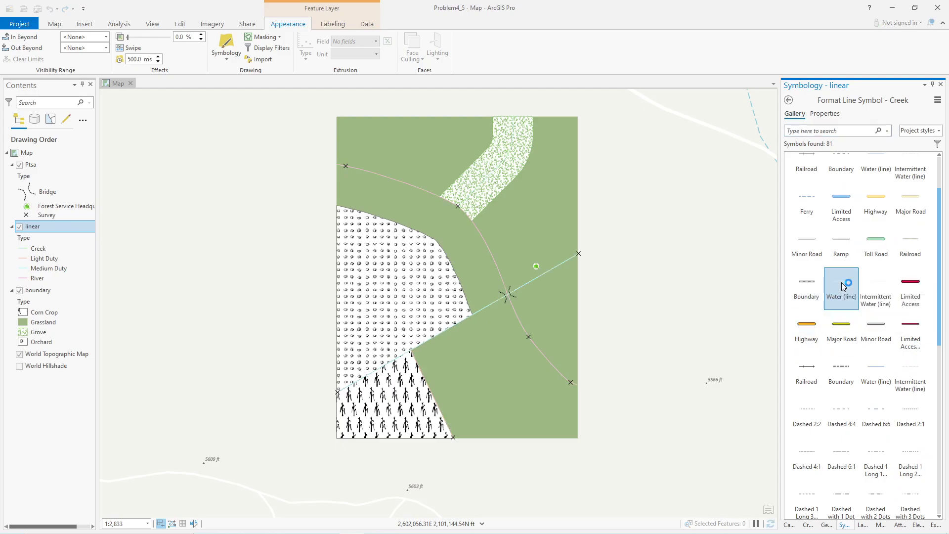
left_click(820, 114)
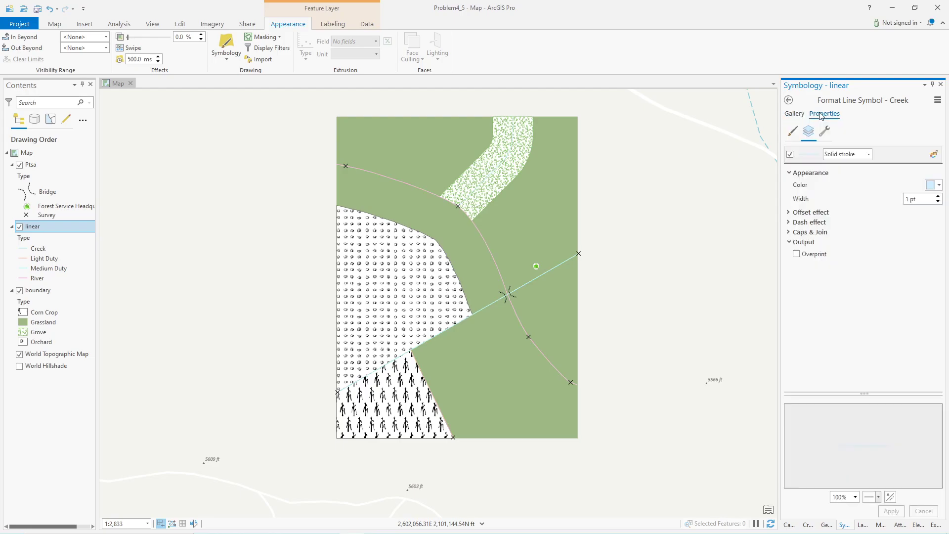
left_click(933, 185)
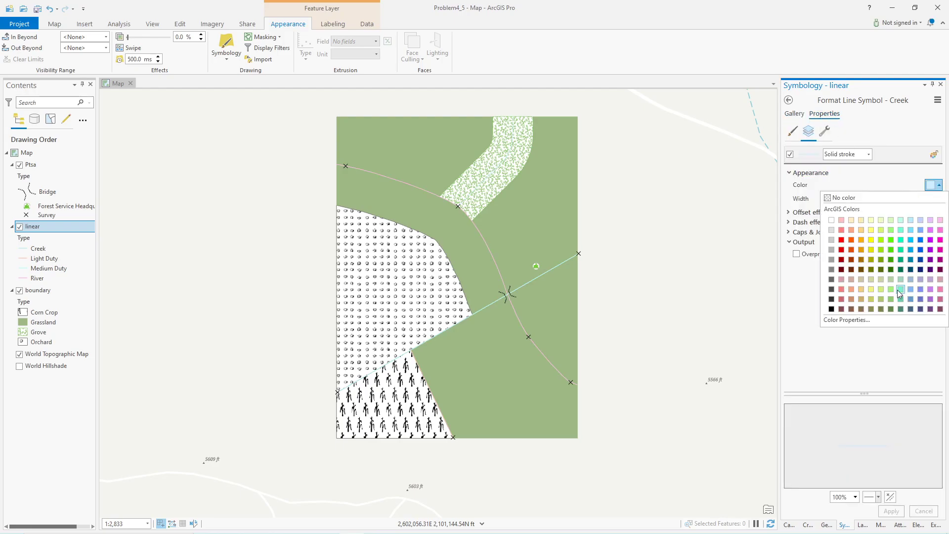
left_click(917, 239)
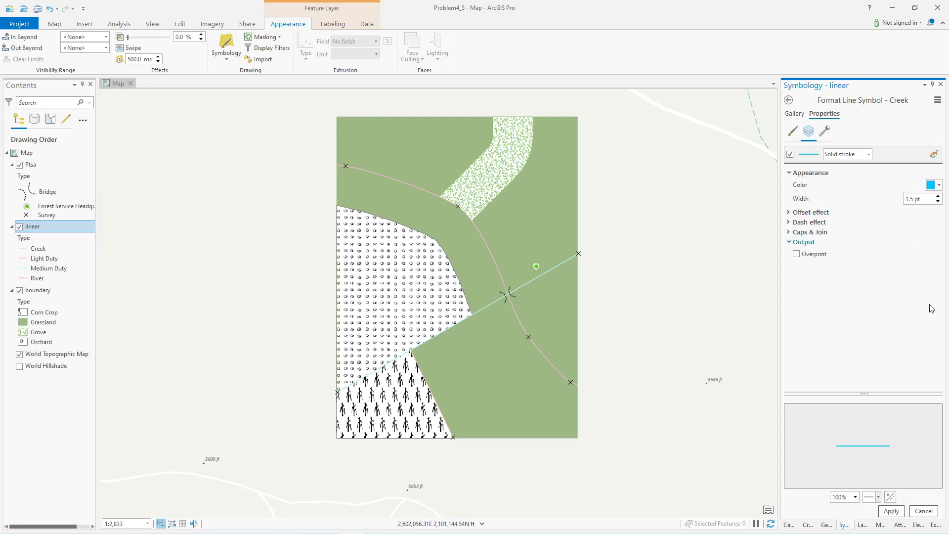
left_click(891, 511)
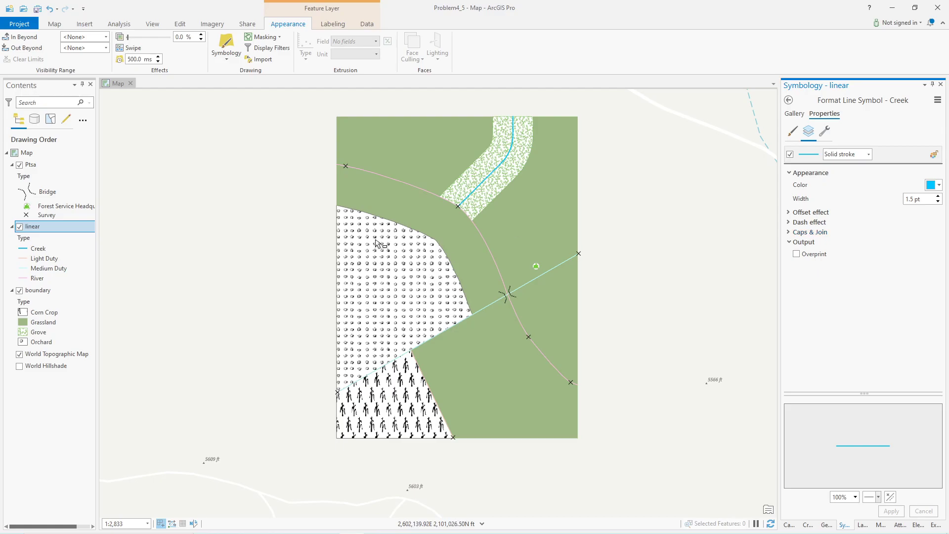
Set the River class's line symbol to the same bright blue as the creek, with a width of 3 pt
left_click(25, 279)
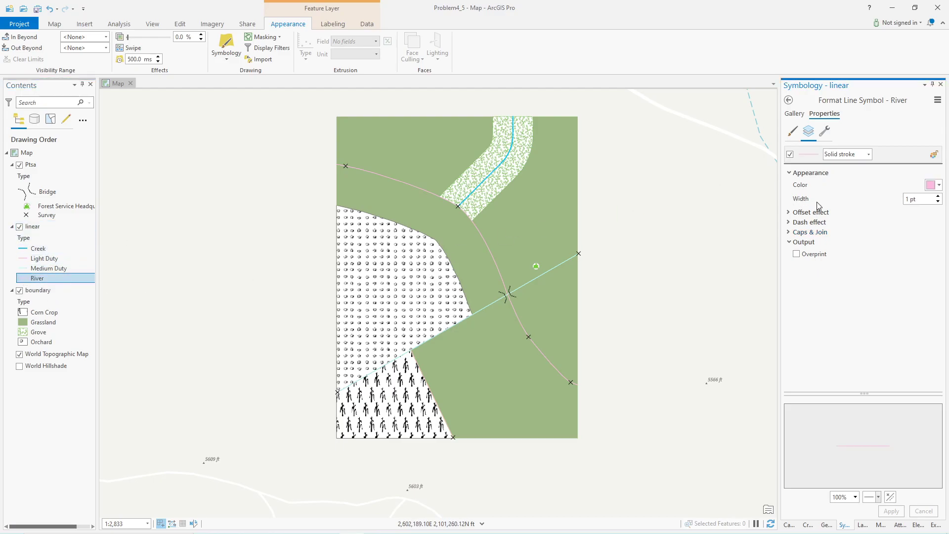
left_click(939, 186)
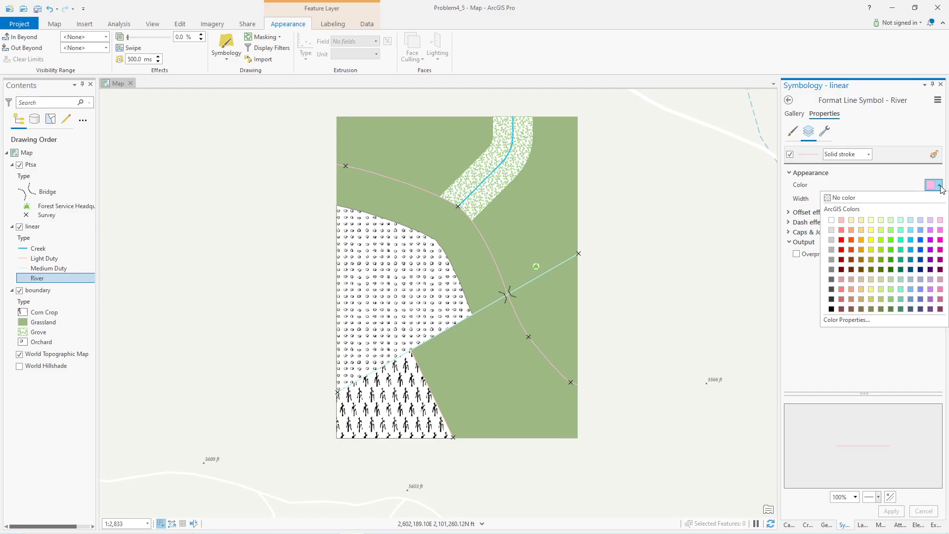
left_click(910, 240)
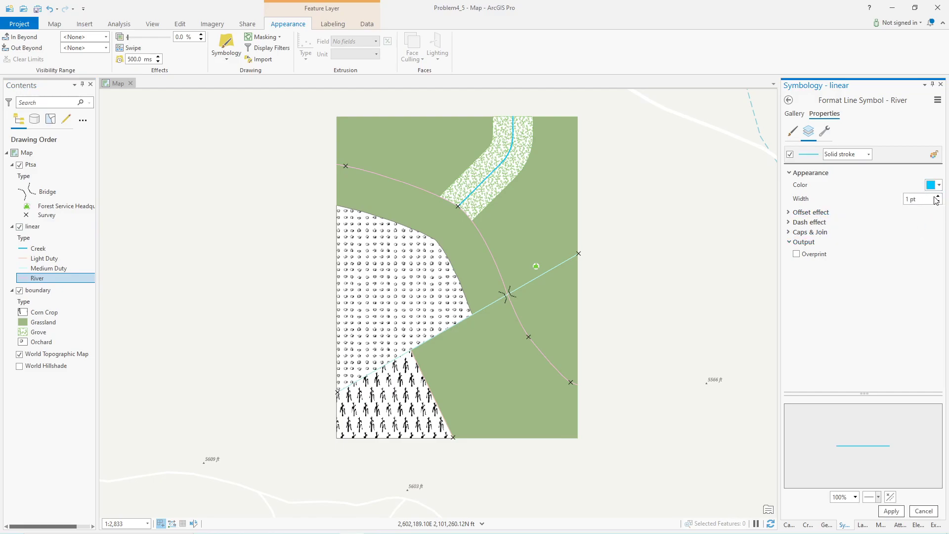
left_click(891, 510)
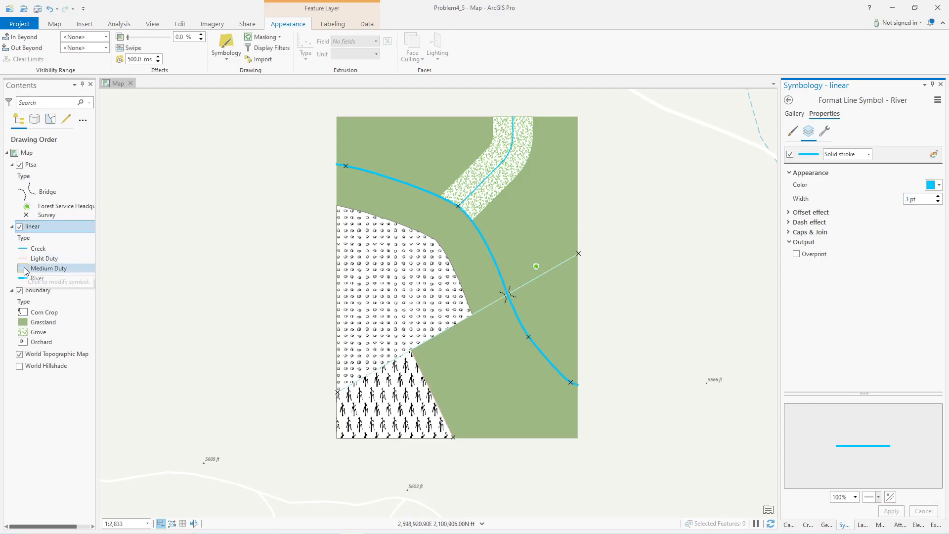
Set the Medium Duty class's line symbol to a near-black gray with a width of 3 pt
left_click(48, 268)
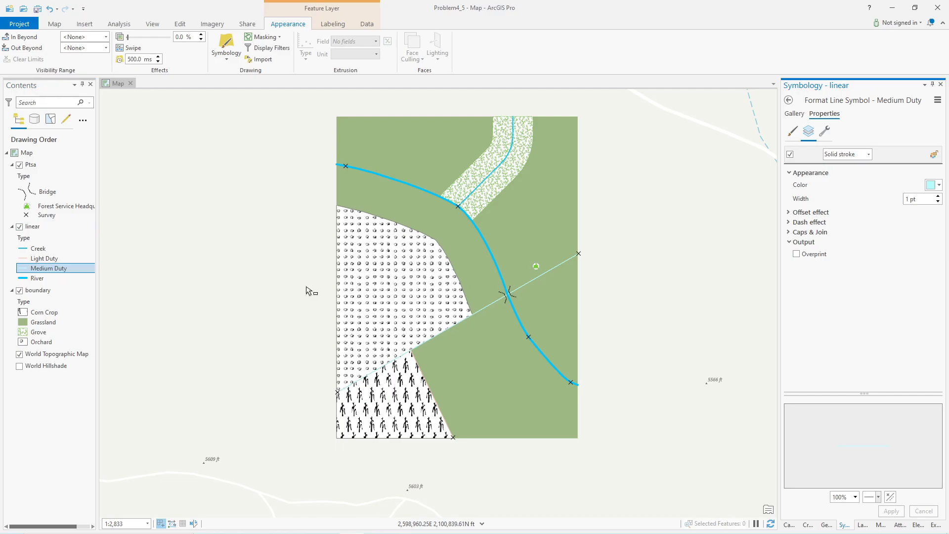
left_click(939, 186)
left_click(832, 300)
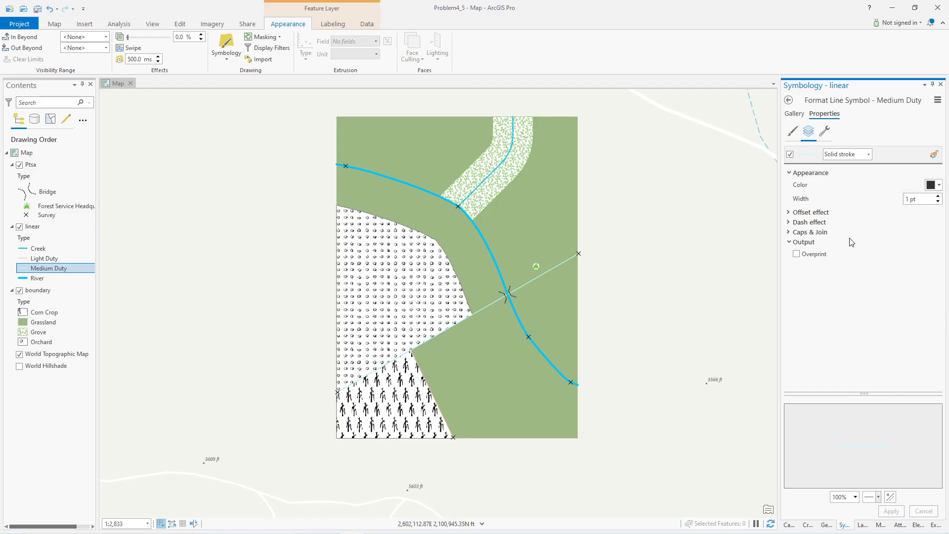
left_click(938, 196)
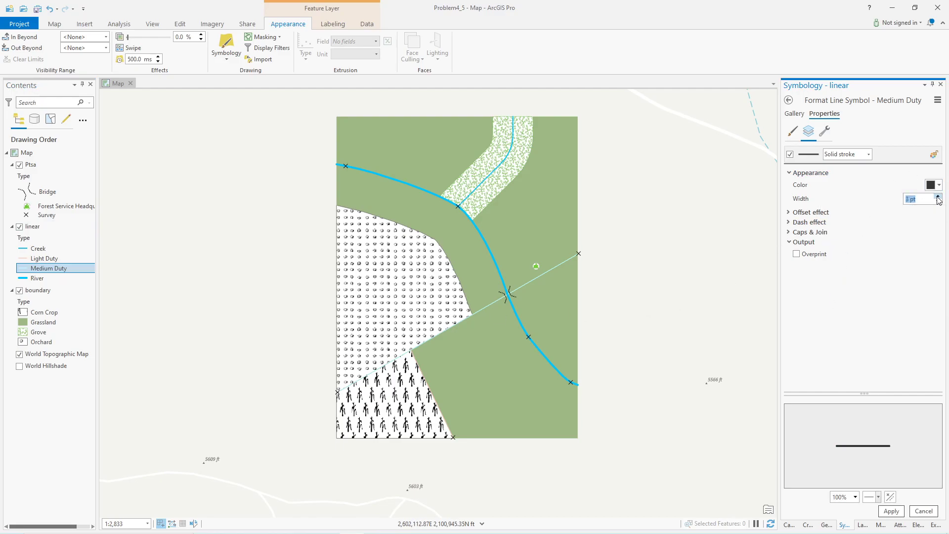
left_click(891, 511)
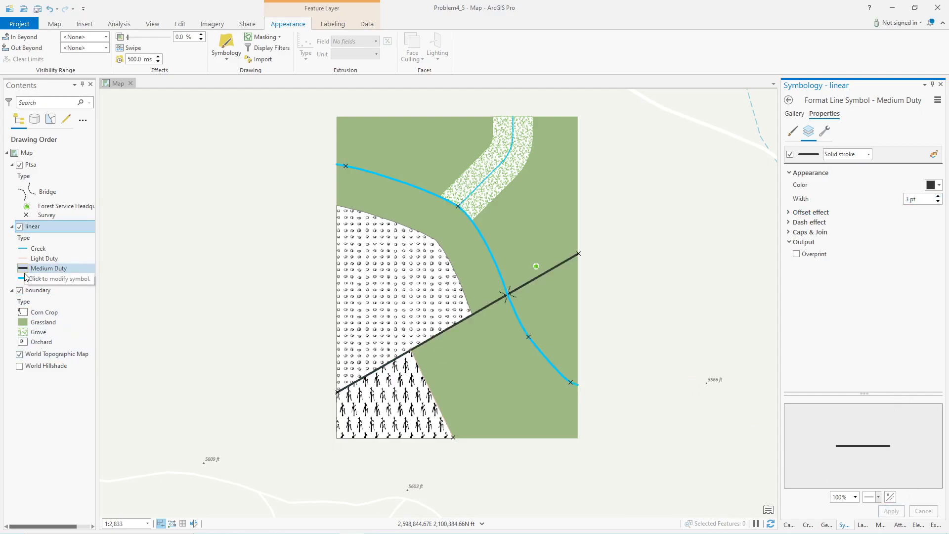
Set the Light Duty class's line symbol to a medium-dark gray with a width of 1.5 pt
left_click(22, 258)
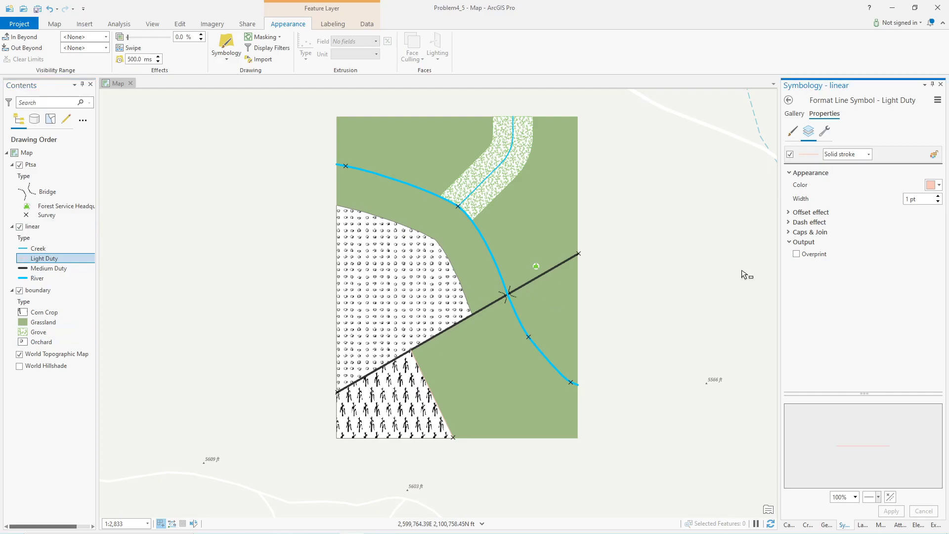
left_click(938, 184)
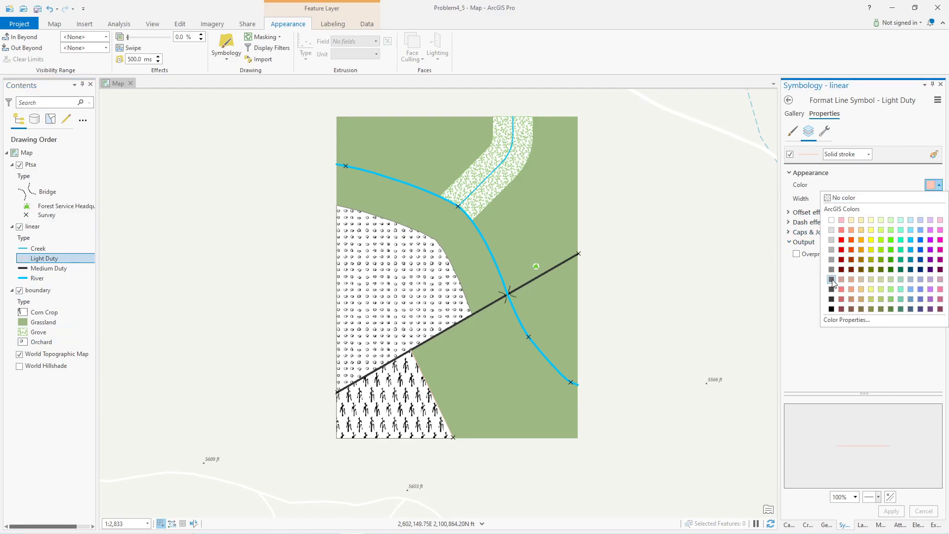
left_click(832, 280)
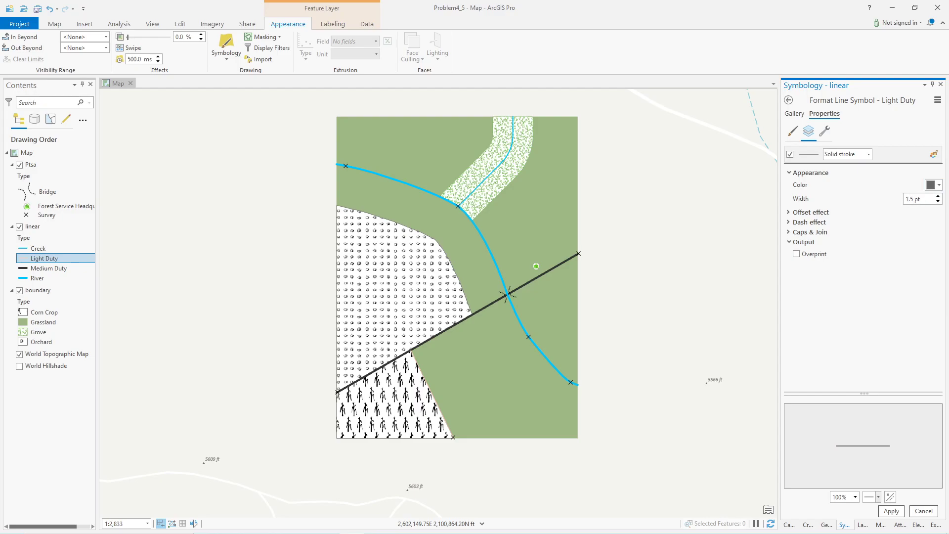
left_click(891, 511)
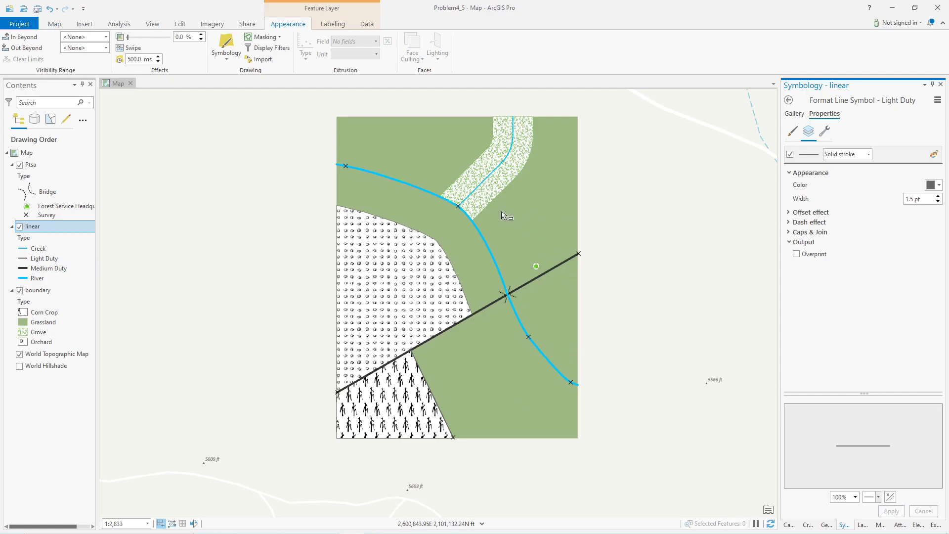
Save the project and create a new ANSI portrait Letter layout (8.5" x 11")
left_click(38, 9)
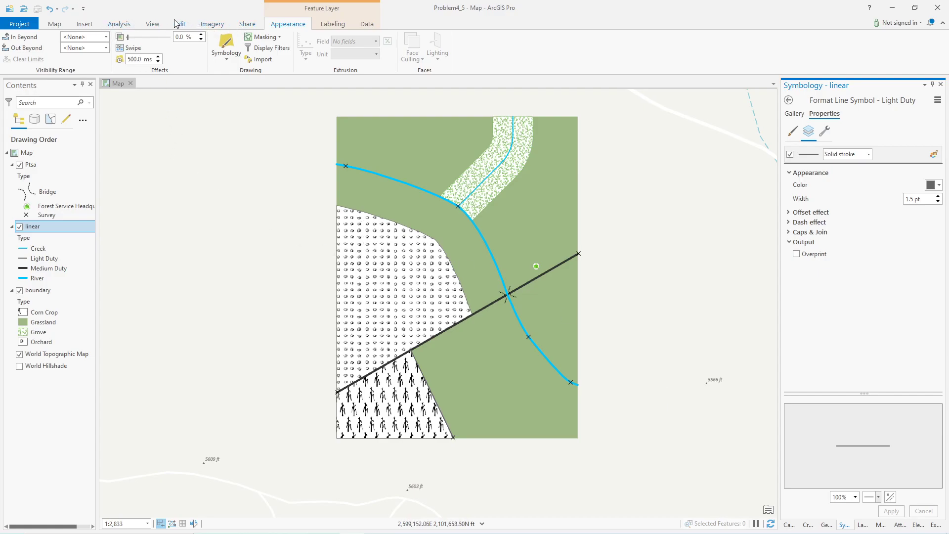
left_click(84, 25)
left_click(34, 58)
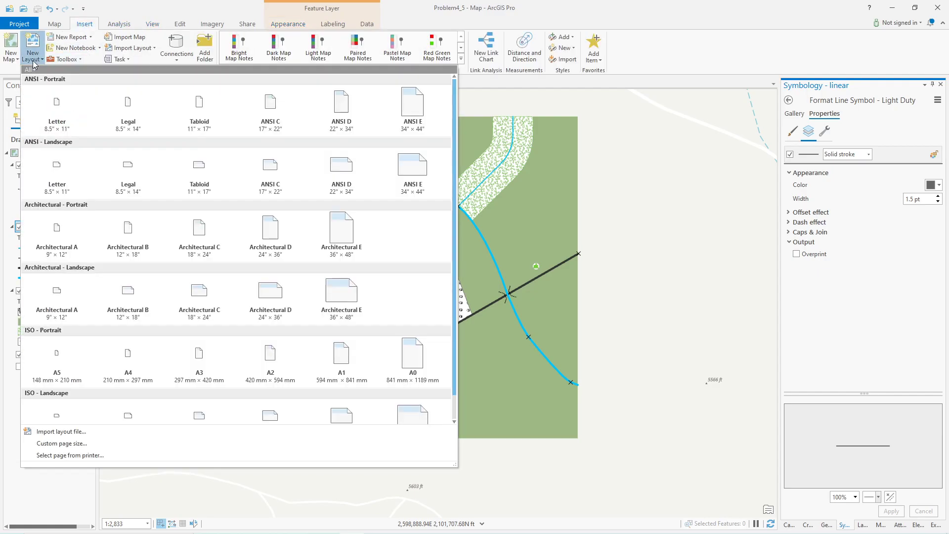
left_click(57, 105)
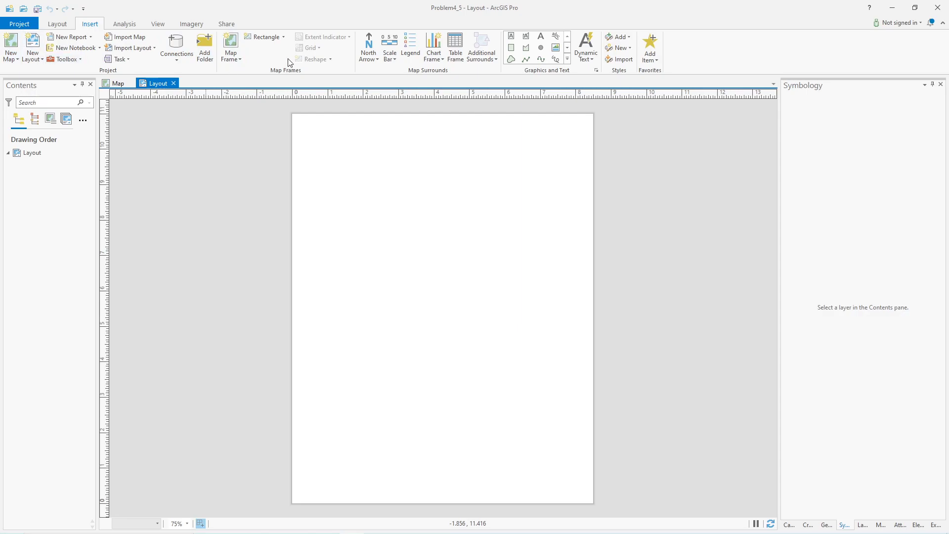
Insert a rectangular map frame with the 1:2,833 map view, about 8 x 10.5 inches, nearly filling the layout page
left_click(237, 58)
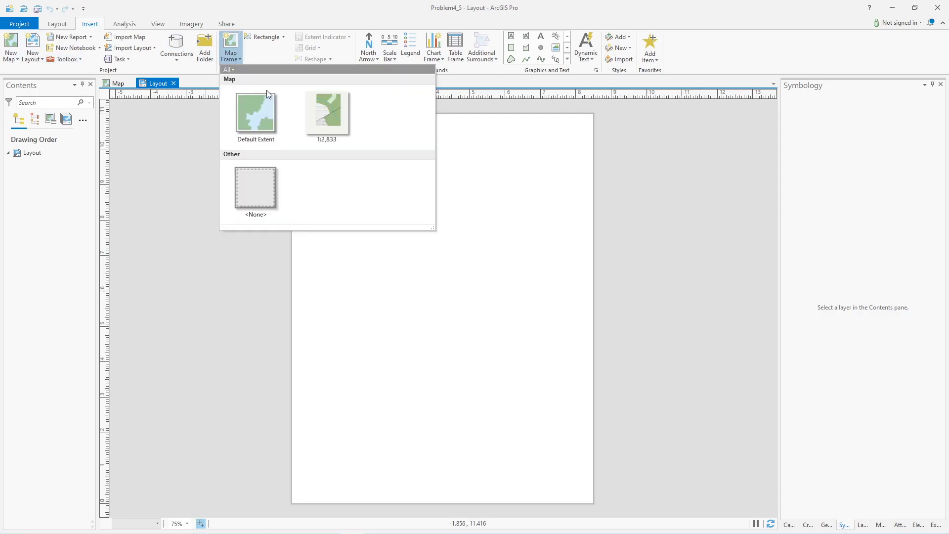
left_click(328, 117)
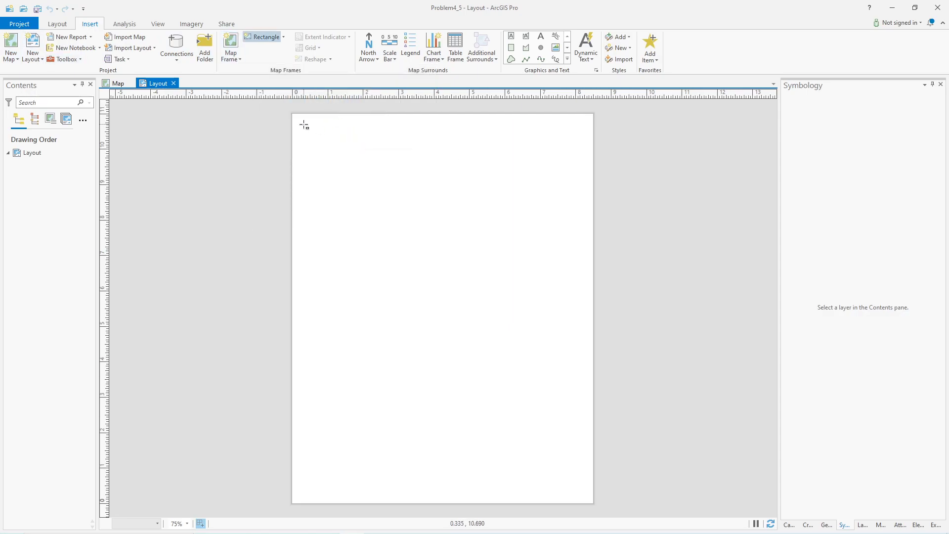
left_click_drag(299, 121, 586, 495)
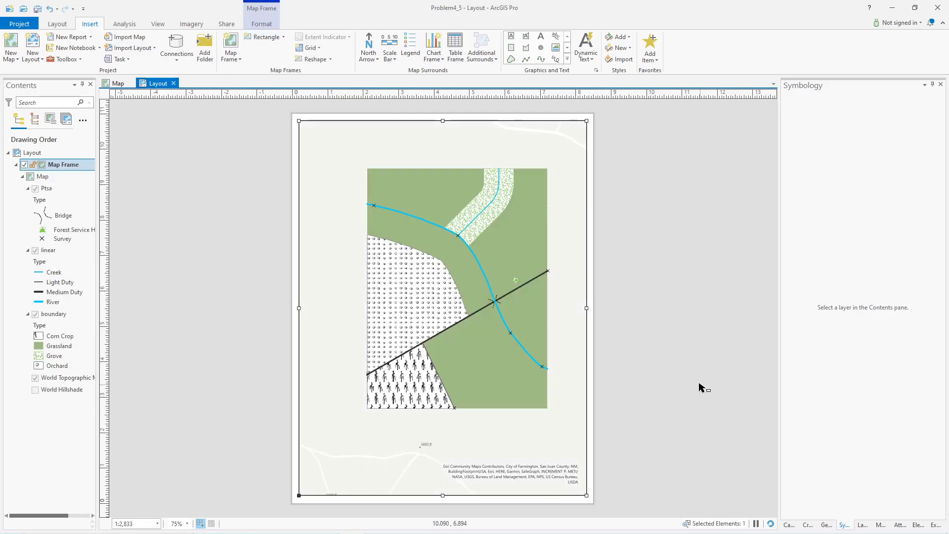
Turn off the World Topographic Map basemap in the map frame and set the frame's scale to 1:2,400
left_click(34, 378)
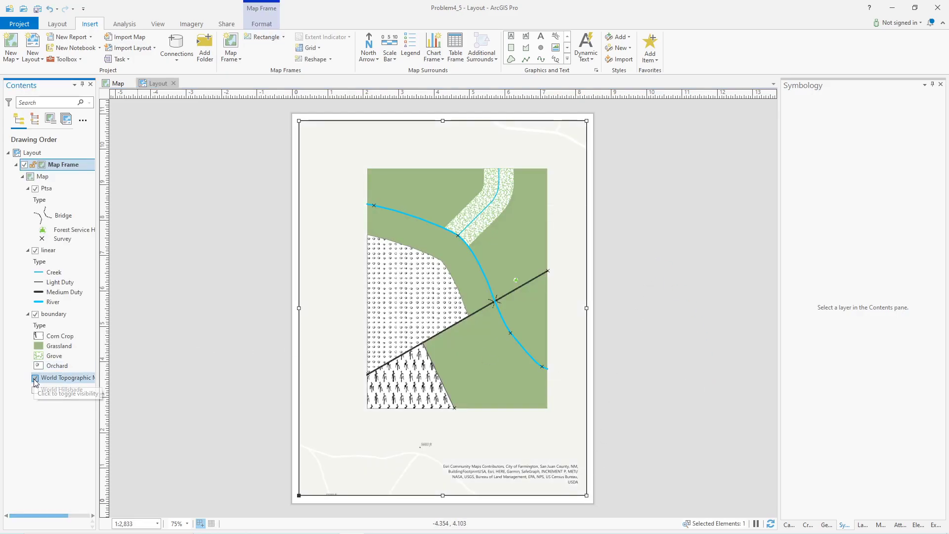
left_click(34, 379)
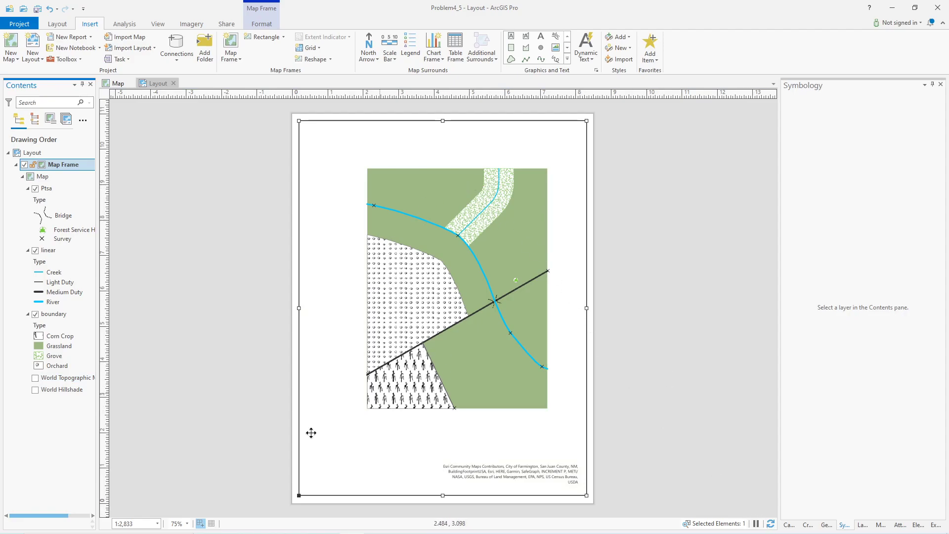
left_click(137, 522)
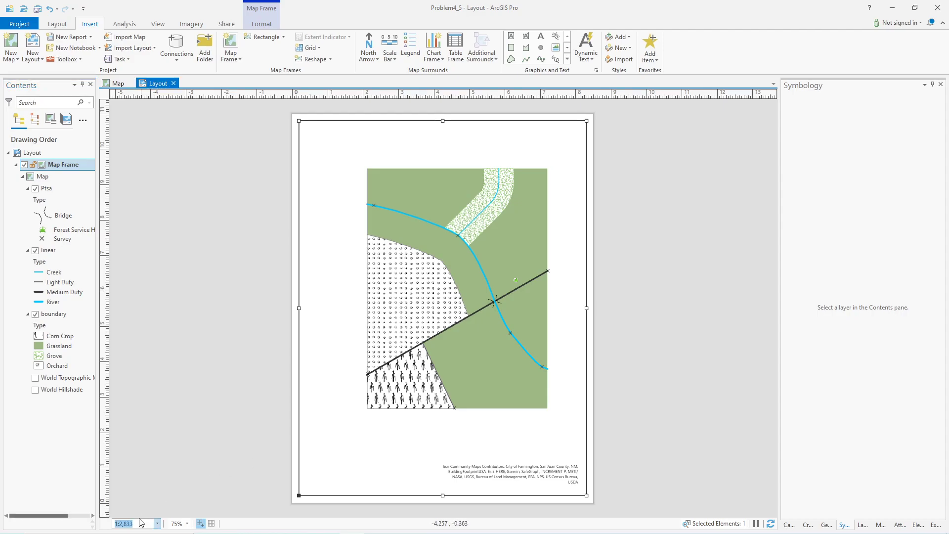
type("2,400")
key("Return")
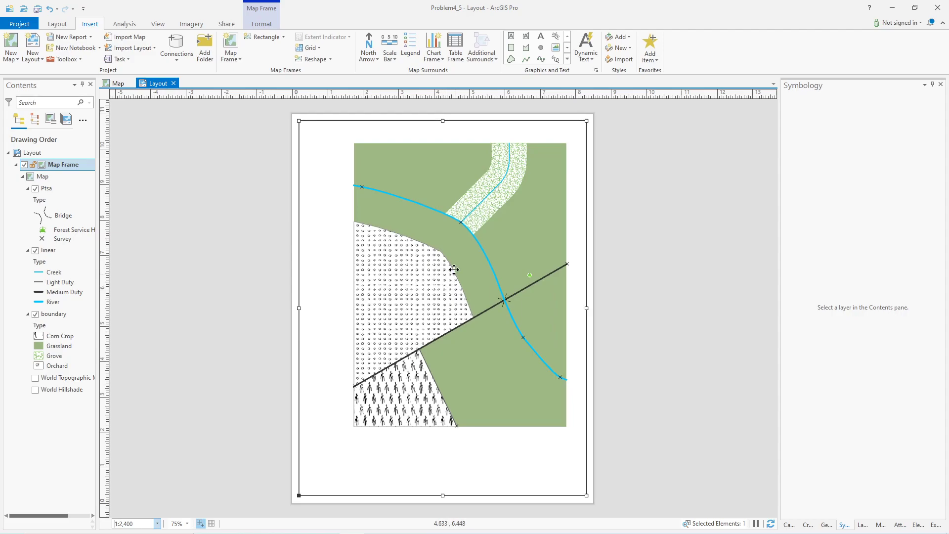
left_click_drag(452, 269, 472, 271)
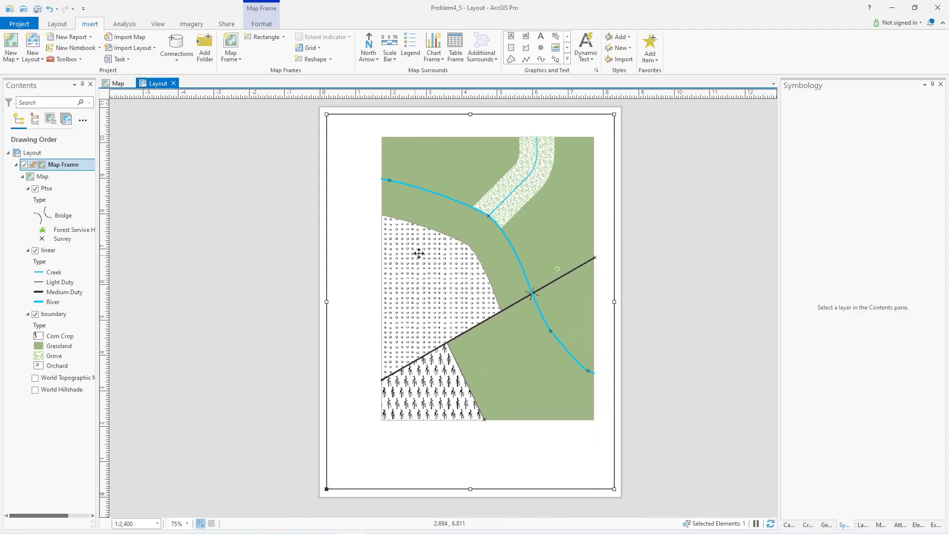
Activate the map frame, shift the map slightly right and down inside it at 1:2,400, and return to the layout
scroll(537, 269, "down", 5)
scroll(537, 269, "up", 5)
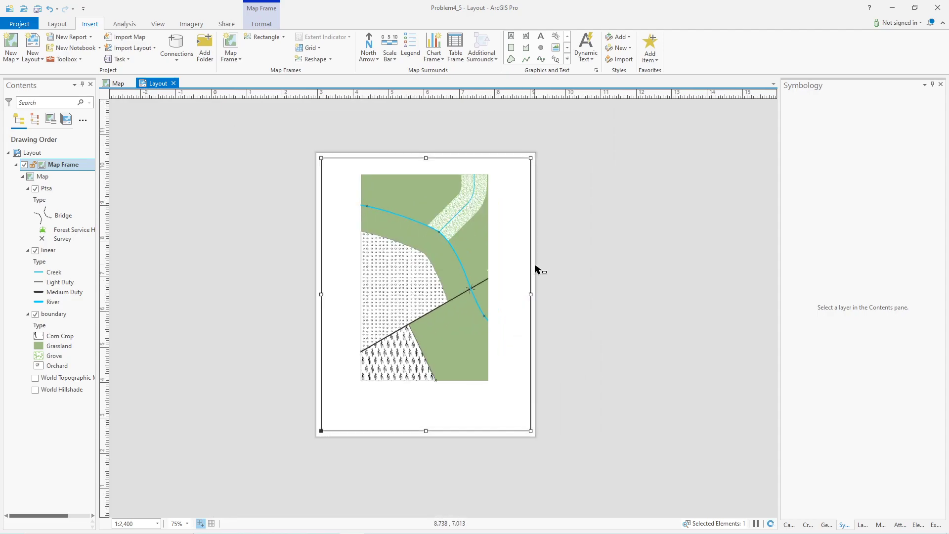
mouse_move(451, 277)
left_mouse_down()
mouse_move(544, 293)
mouse_move(456, 277)
left_mouse_up()
scroll(544, 293, "down", 2)
scroll(456, 277, "up", 2)
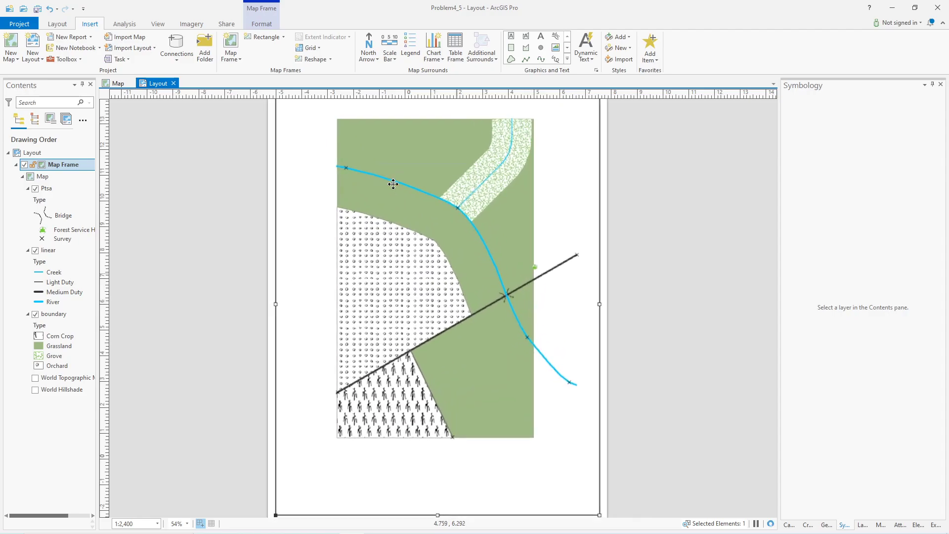
right_click(297, 202)
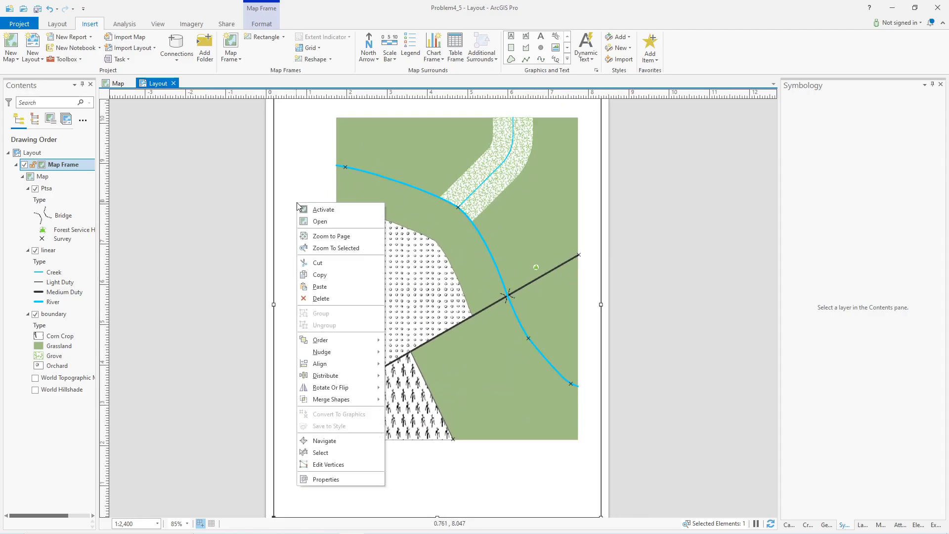
left_click(316, 208)
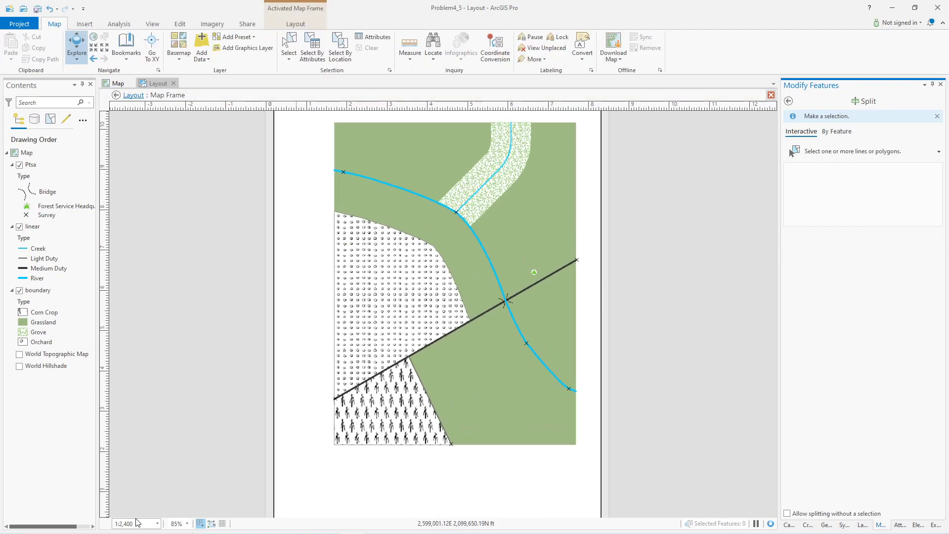
left_click_drag(423, 302, 436, 318)
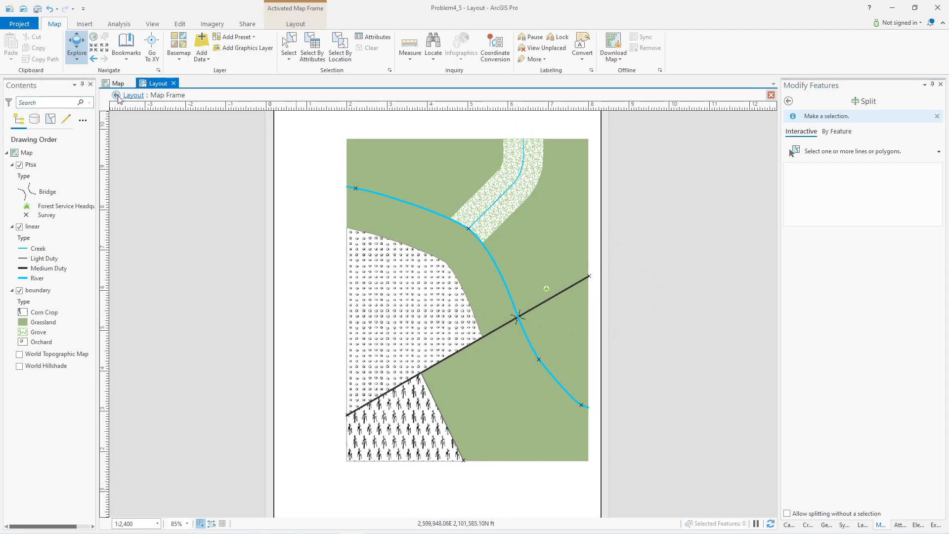
left_click(138, 100)
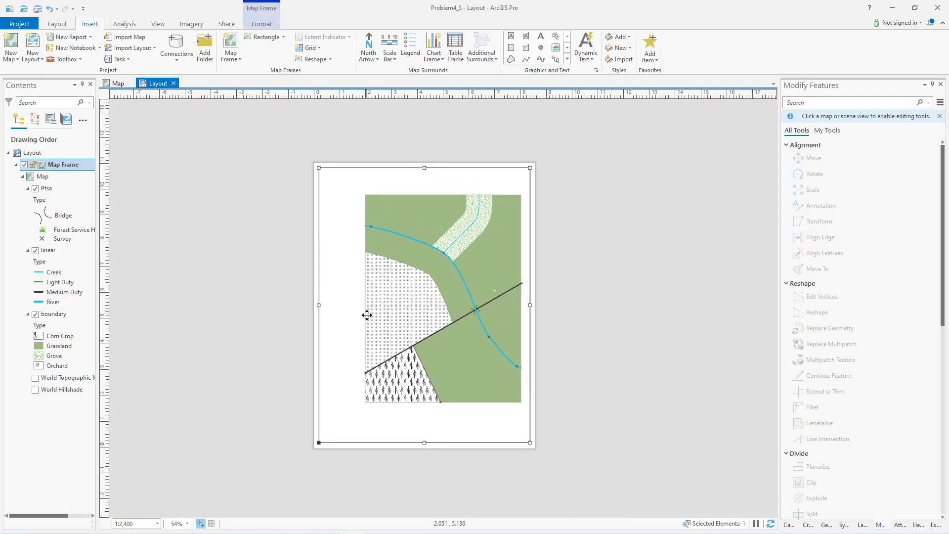
Set the map frame's border thickness to 3 pt in its display properties
left_click(243, 276)
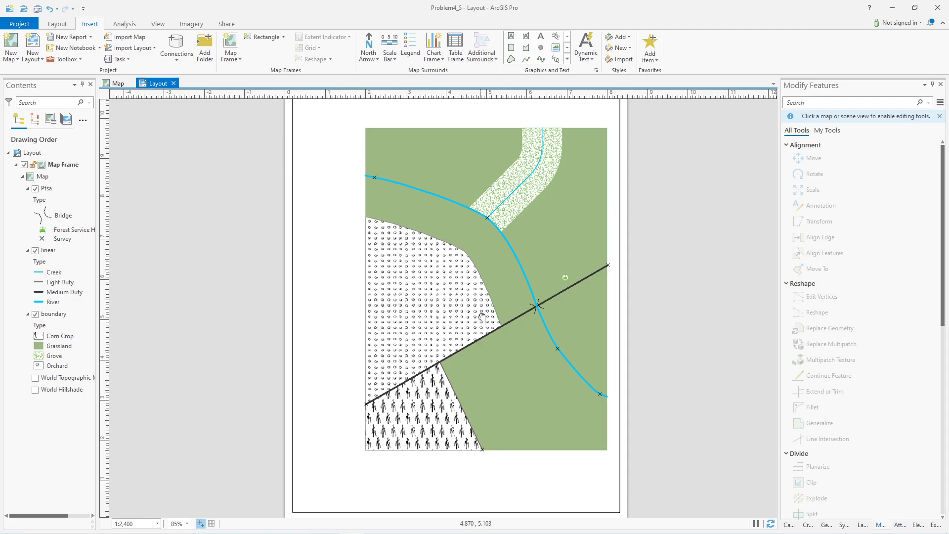
scroll(536, 328, "down", 3)
right_click(423, 241)
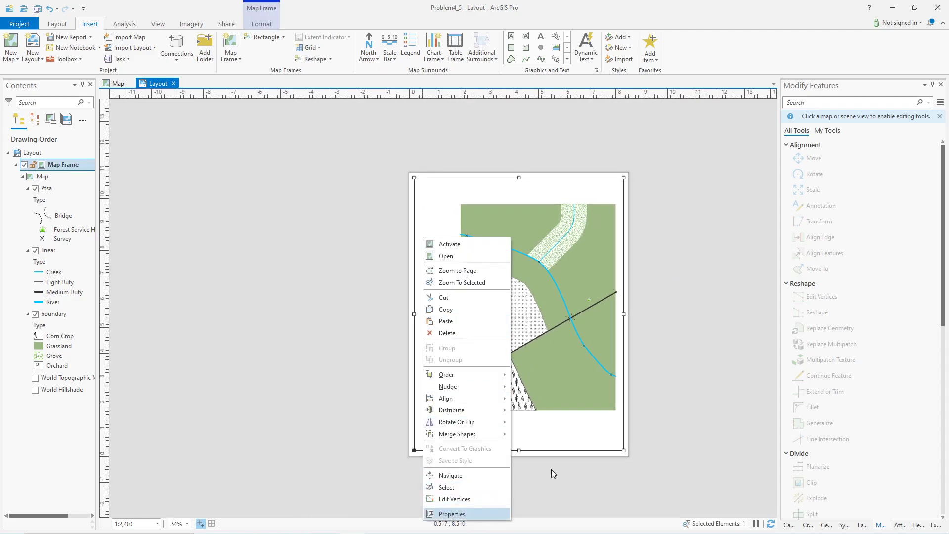
key("Return")
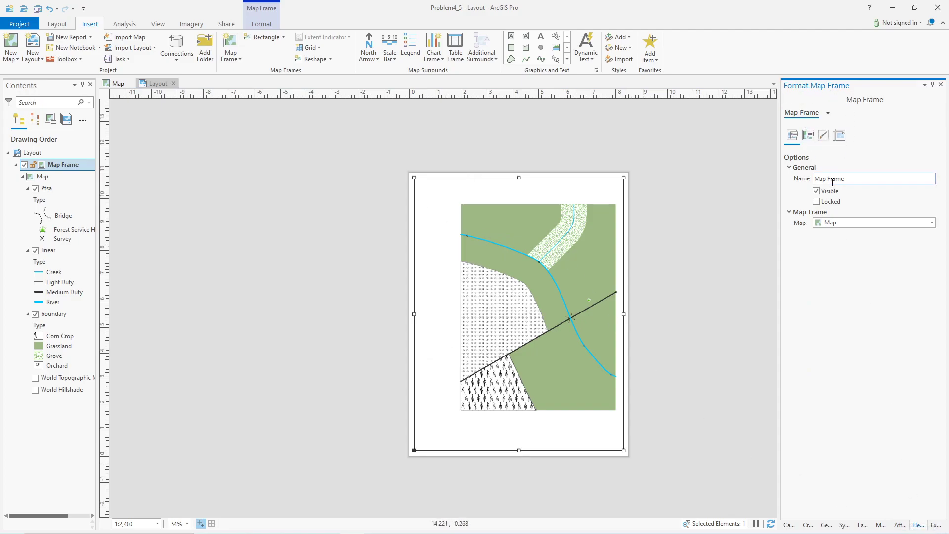
left_click(824, 136)
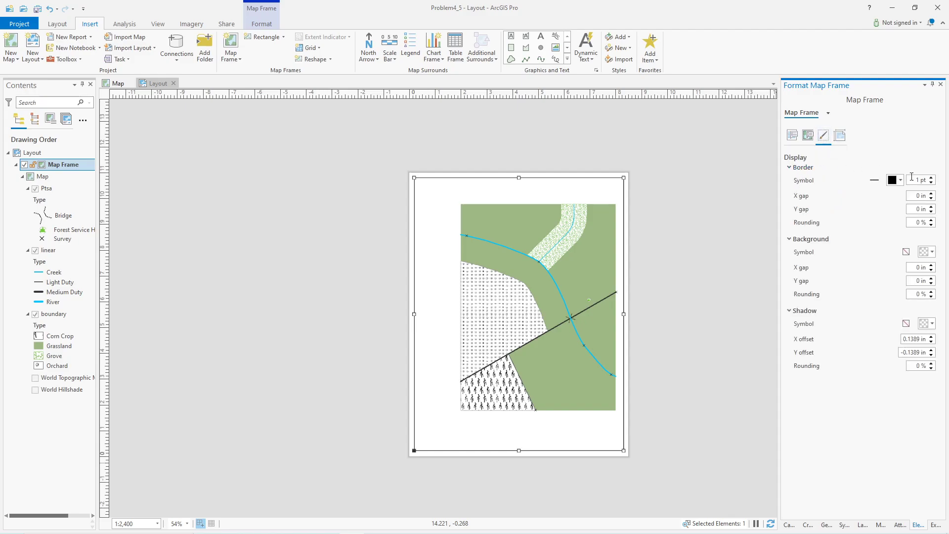
left_click(930, 178)
left_click(930, 178)
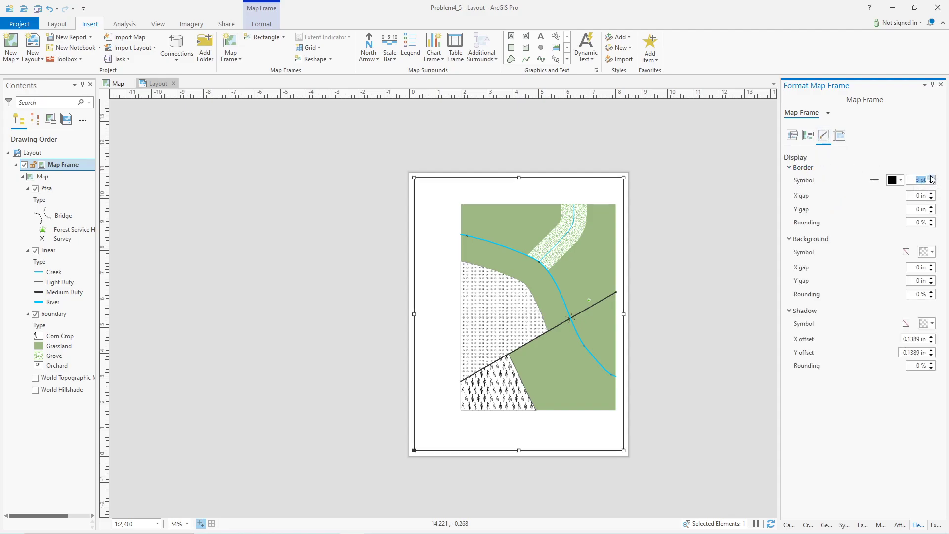
left_click(684, 211)
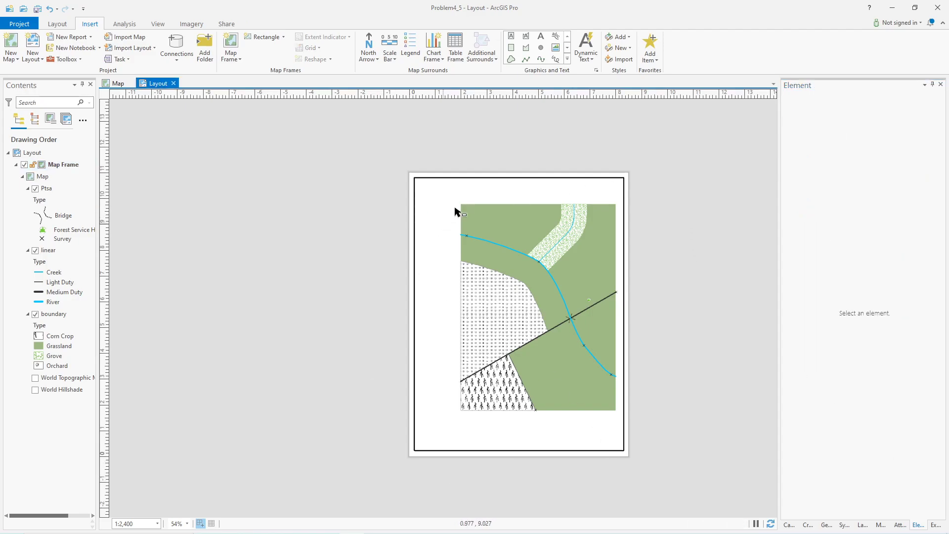
left_click(369, 43)
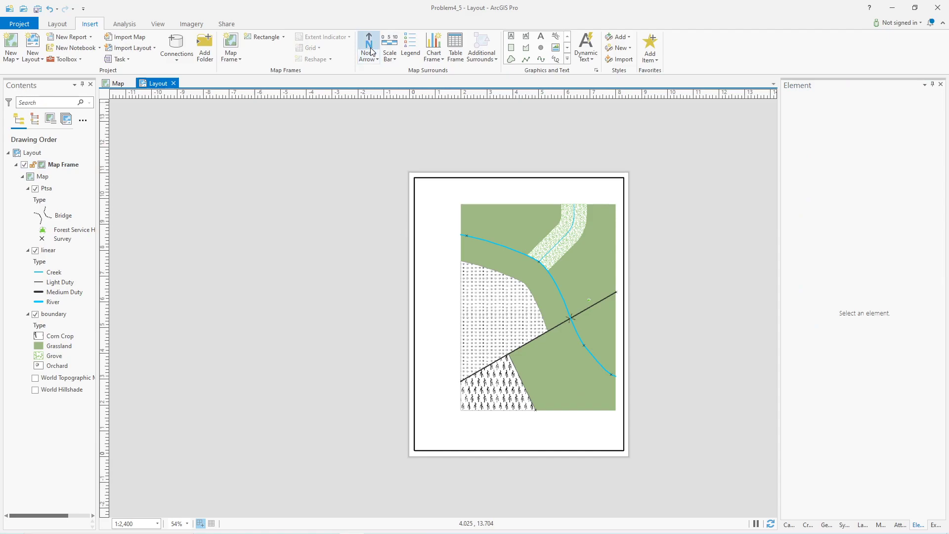
left_click_drag(428, 236, 440, 277)
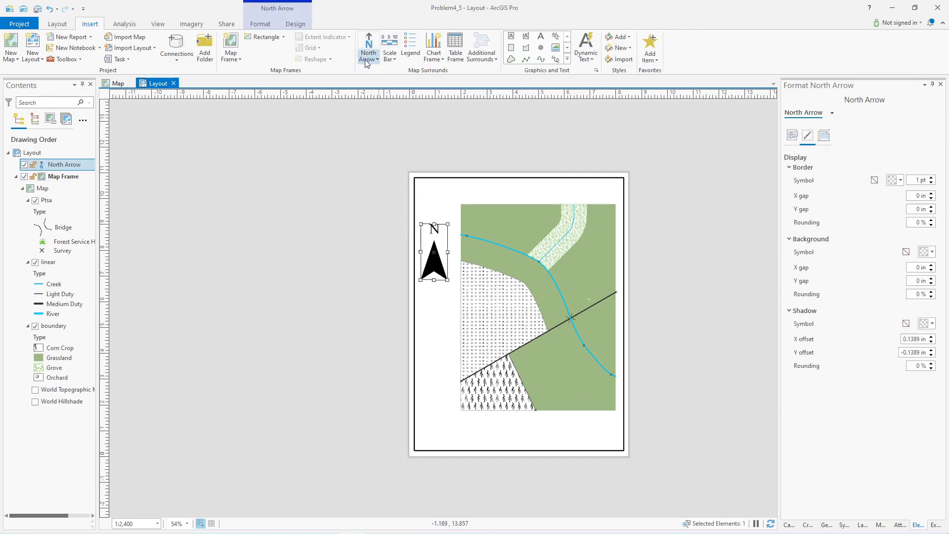
key("Delete")
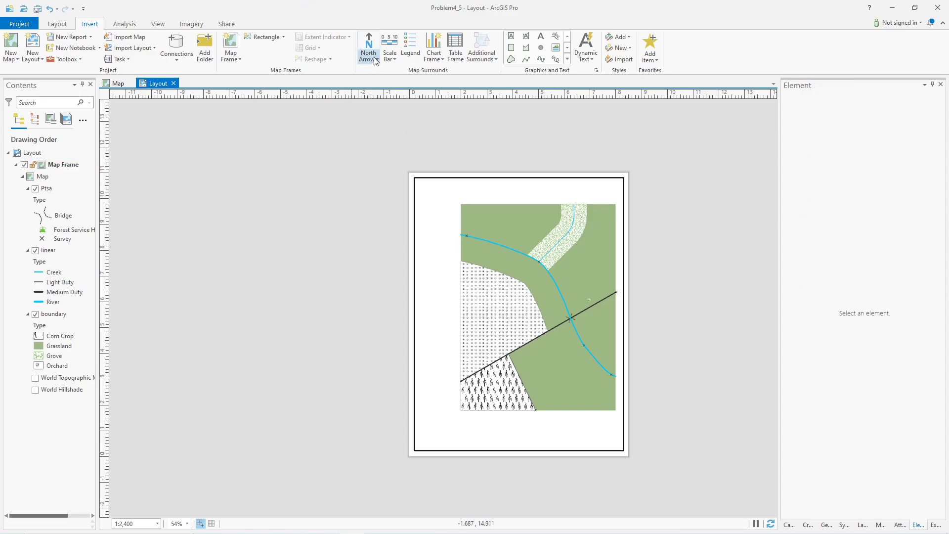
Insert a slender north arrow with a central circle, about 2 inches tall, in the blank margin west of the parcels
left_click(369, 56)
left_click(379, 187)
left_click_drag(424, 231, 446, 283)
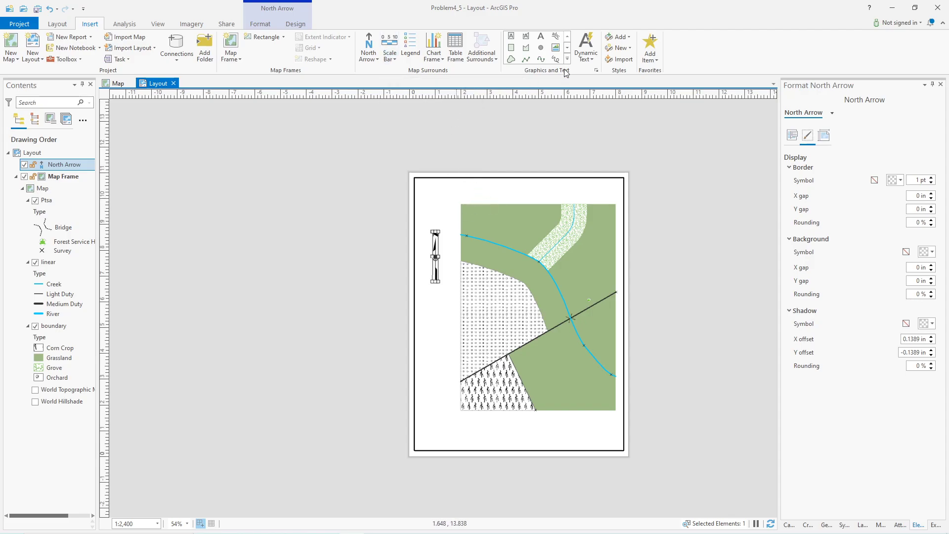
Insert Relative Scale dynamic text in a box about 1.8 x 0.4 inches below the map's southwest corner
left_click(595, 60)
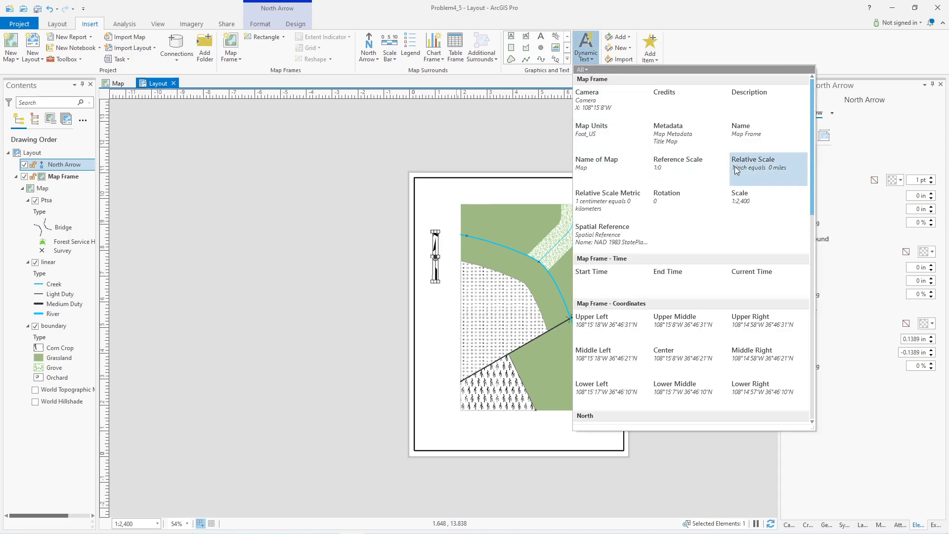
left_click(765, 167)
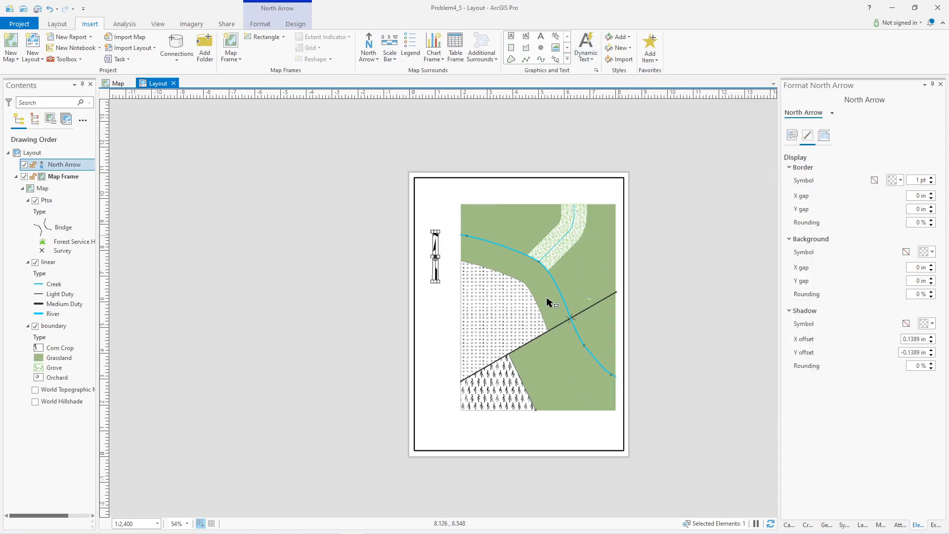
scroll(456, 433, "up", 5)
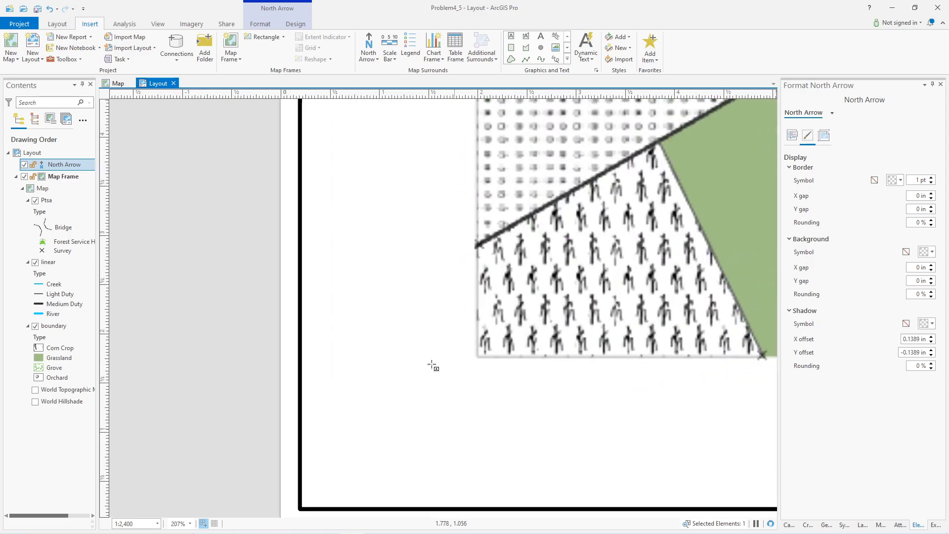
left_click_drag(337, 369, 512, 410)
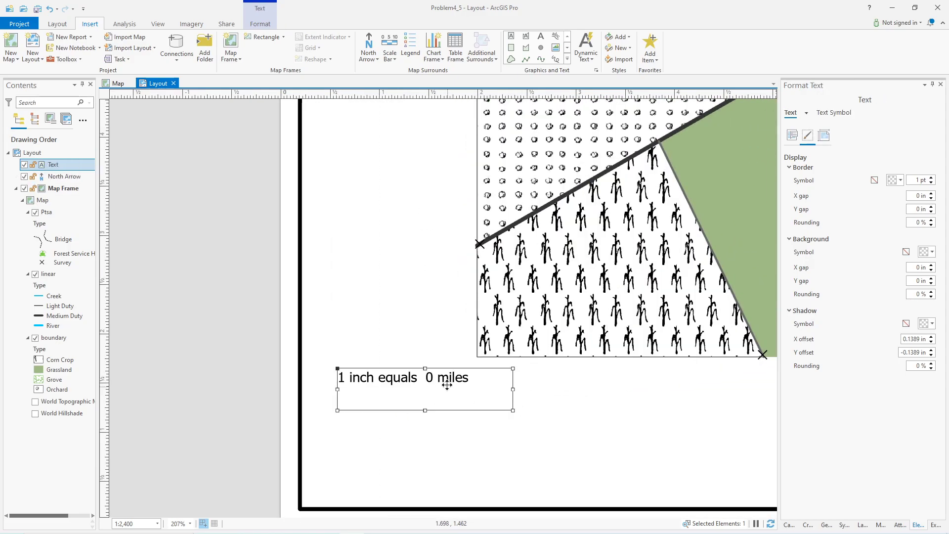
Change the relative scale text's unit word to "feet" and its dynamic tag's mapUnits value to "ft"
right_click(499, 378)
left_click(526, 370)
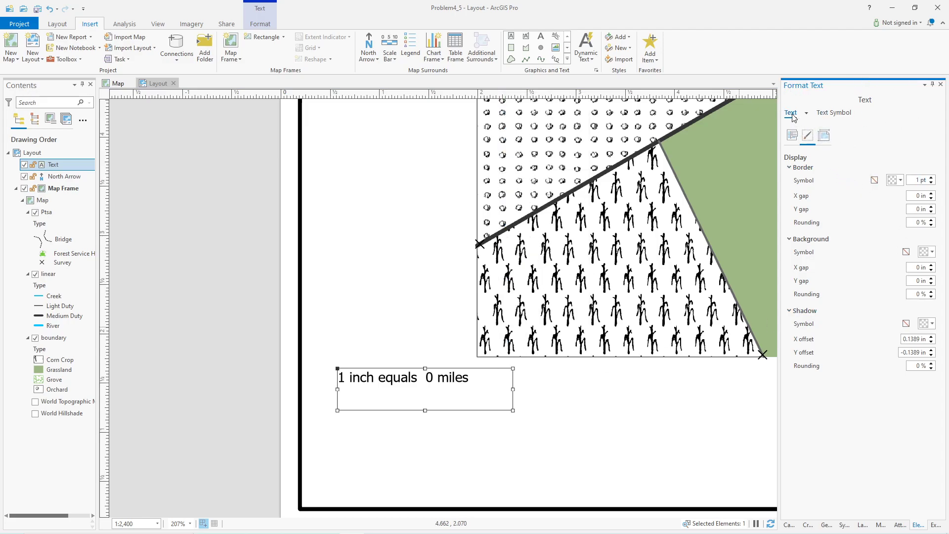
left_click(791, 135)
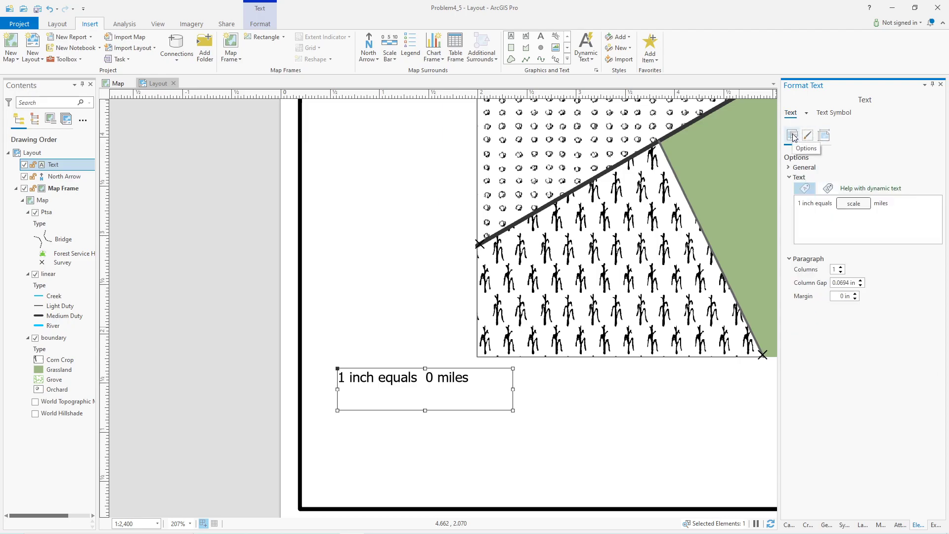
double_click(881, 203)
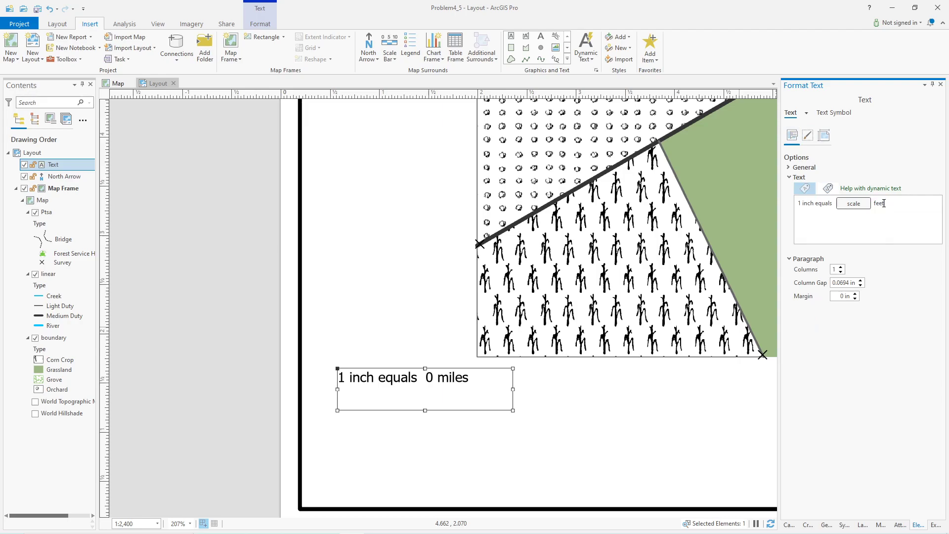
left_click(858, 205)
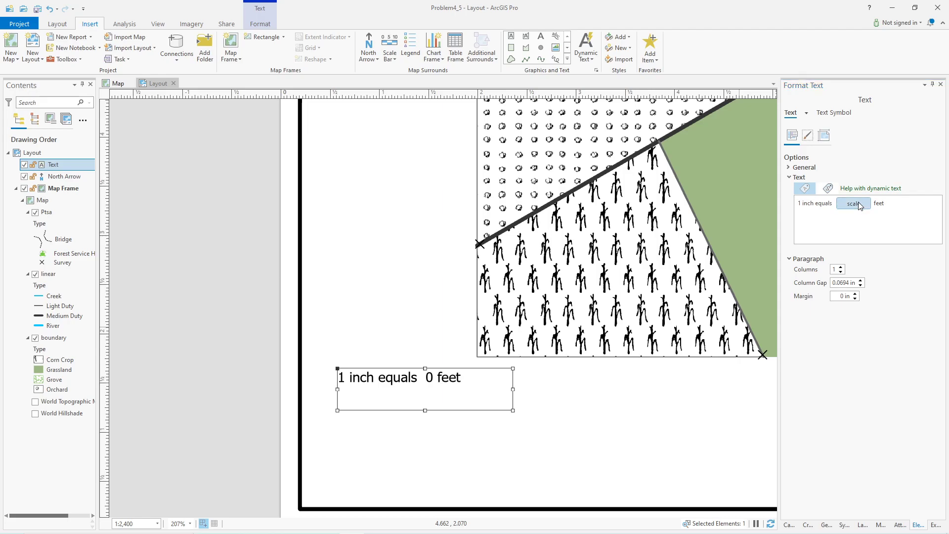
double_click(859, 205)
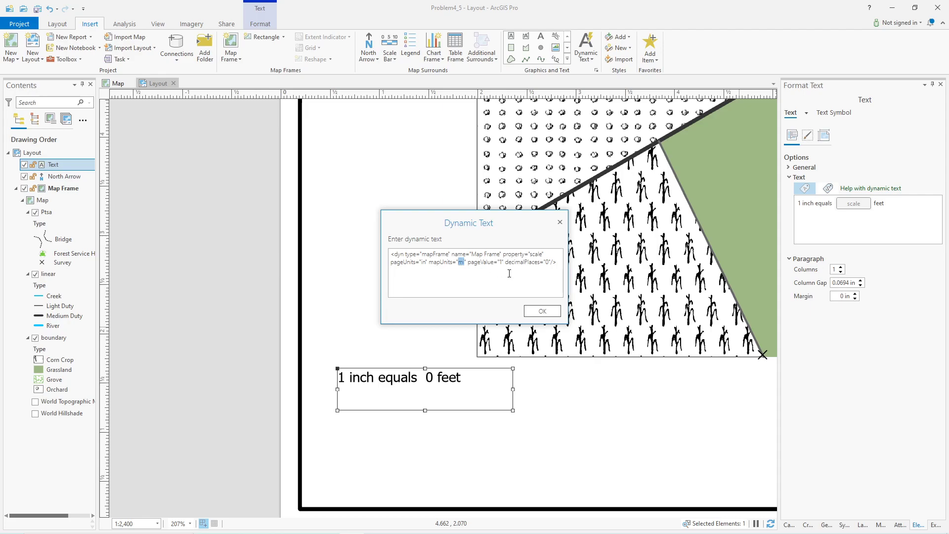
type("ft")
left_click(529, 312)
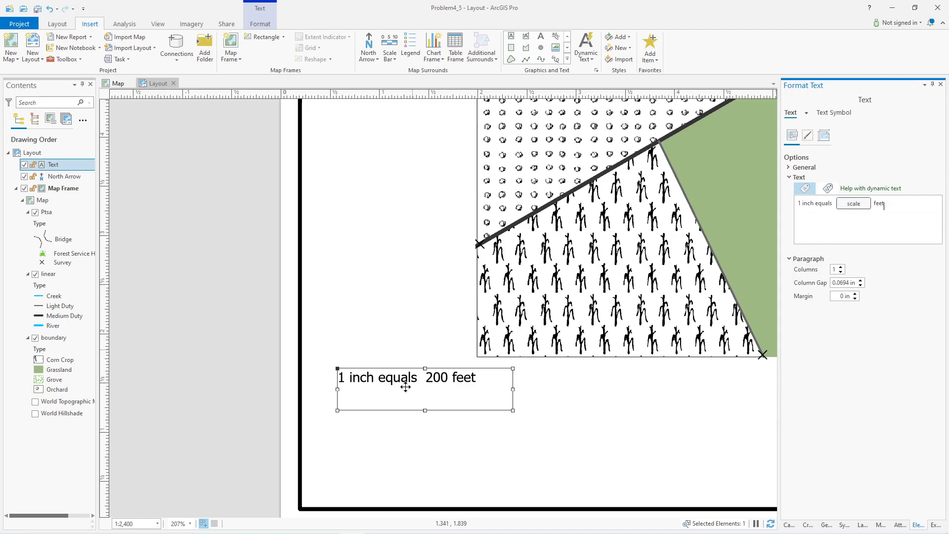
left_click(560, 392)
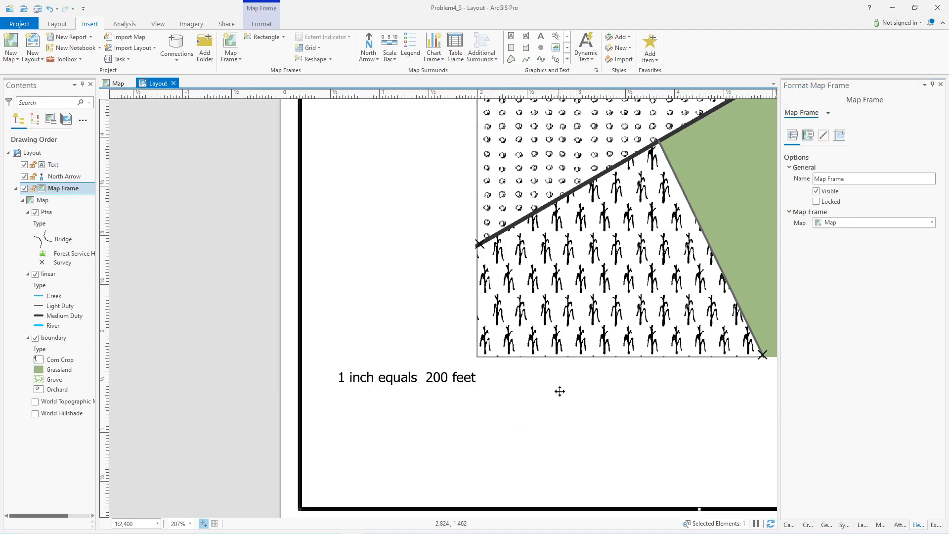
Insert Scale dynamic text in a box about 1.4 x 0.3 inches directly beneath the relative scale text
left_click(586, 55)
left_click(749, 200)
left_click_drag(338, 389, 476, 418)
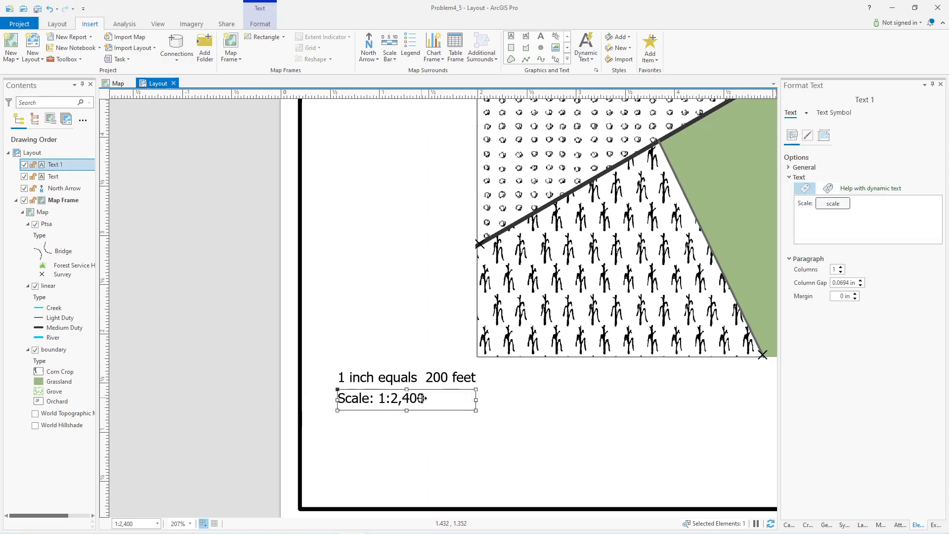
left_click(523, 431)
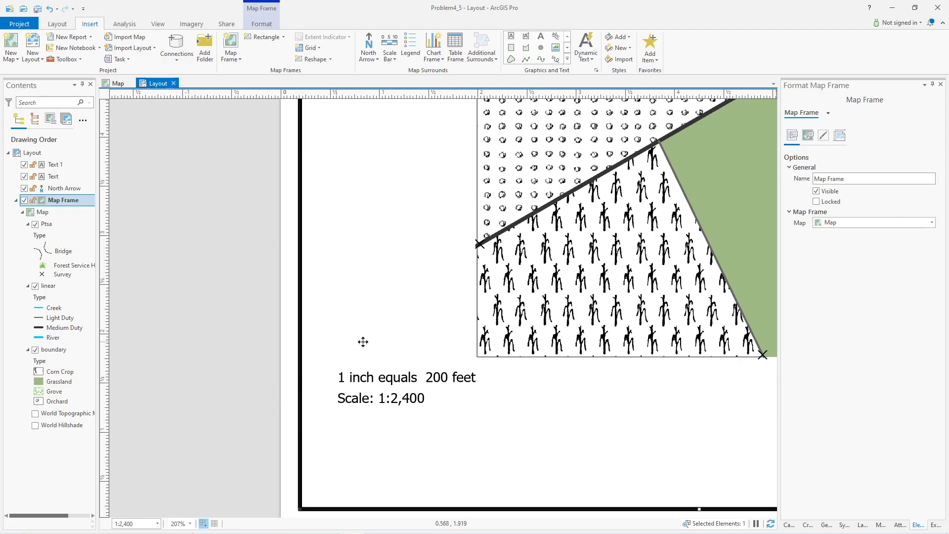
Add a rectangular title text box about 3.8 x 0.7 inches above the map's northwest corner, reading "Problem 4-5"
scroll(407, 331, "down", 5)
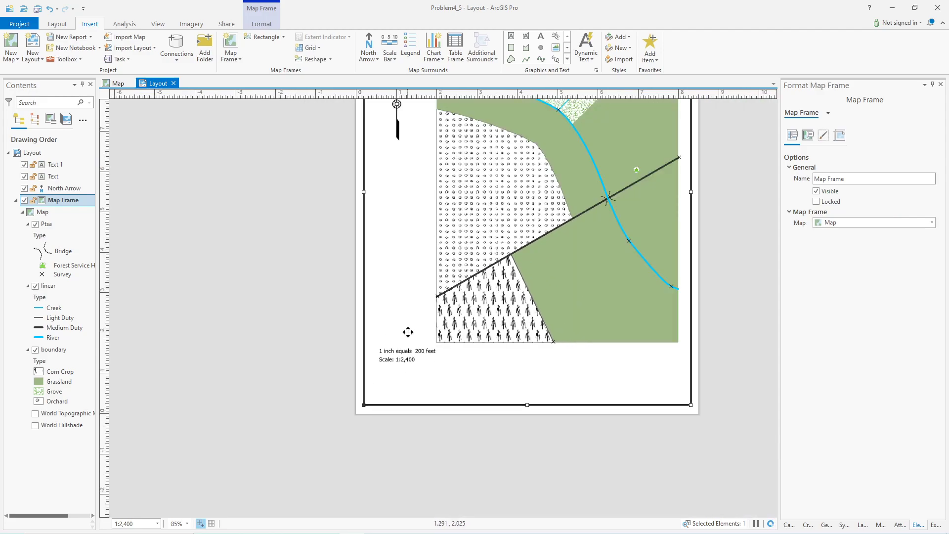
scroll(350, 417, "up", 1)
scroll(351, 418, "up", 1)
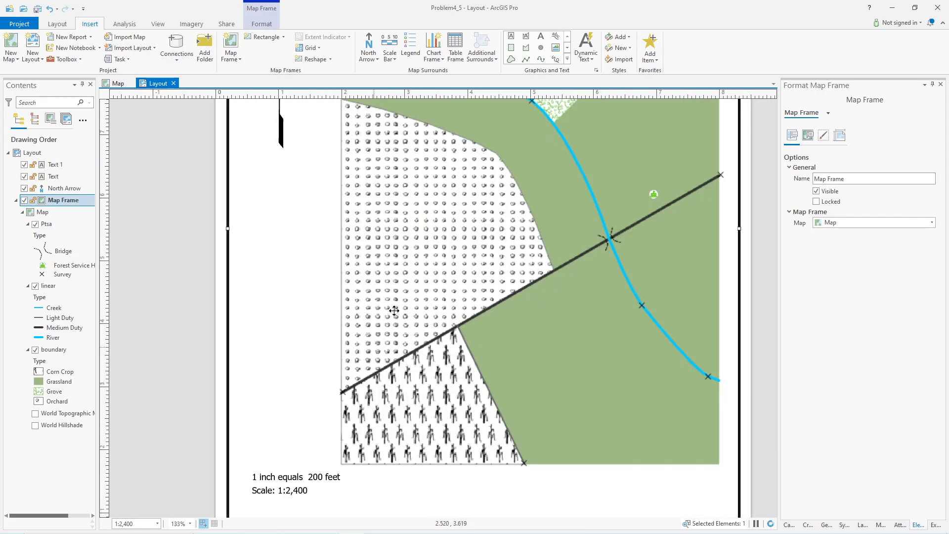
scroll(396, 262, "down", 1)
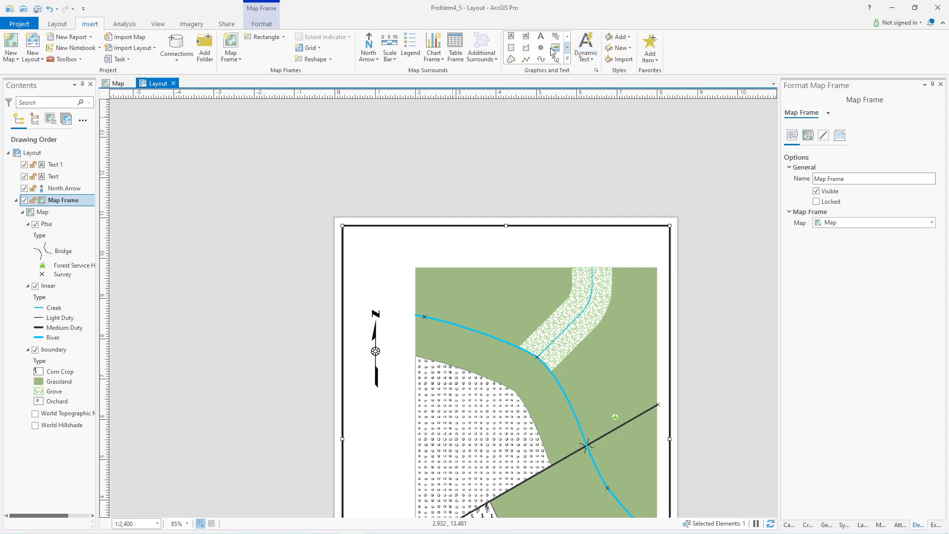
left_click(512, 37)
left_click_drag(354, 229, 510, 256)
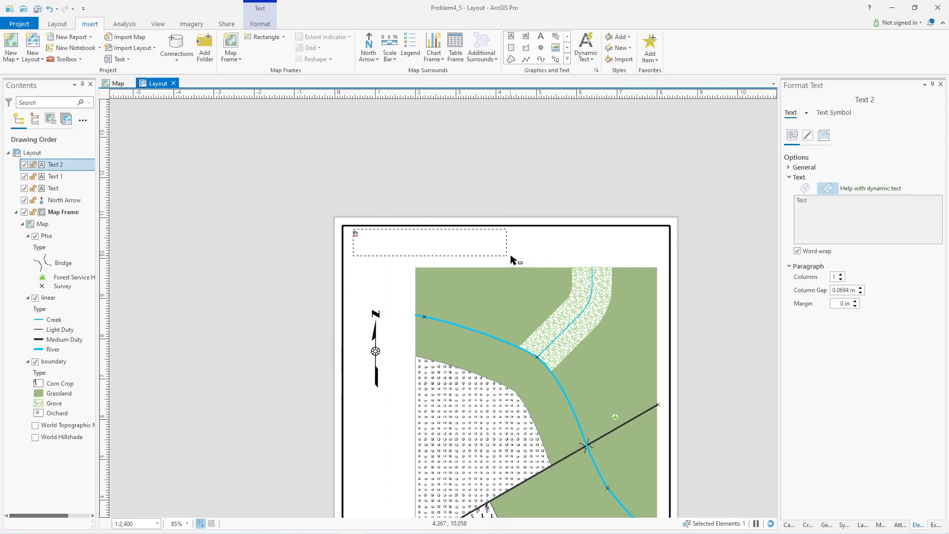
type("Problem 4-5")
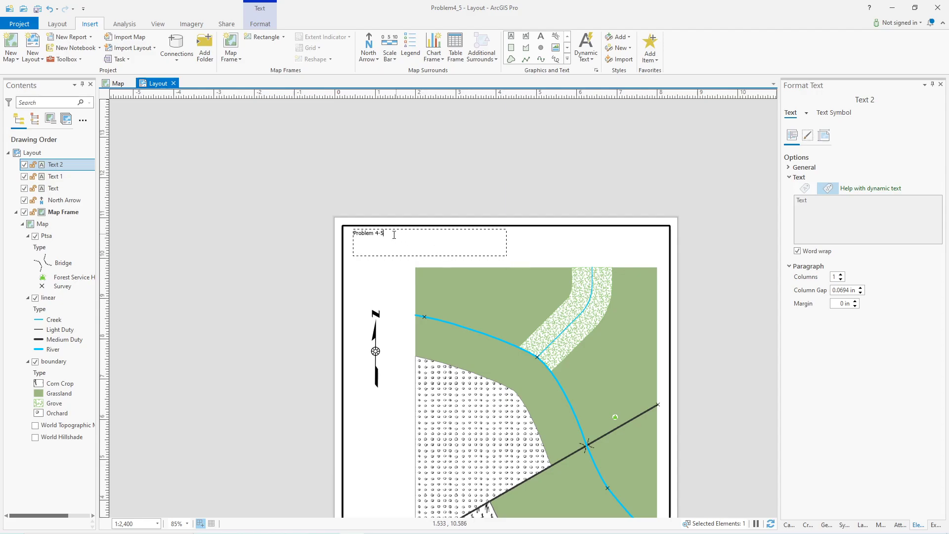
Set the "Problem 4-5" title text size to 26 pt and apply the change
left_click_drag(385, 233, 352, 237)
left_click(829, 114)
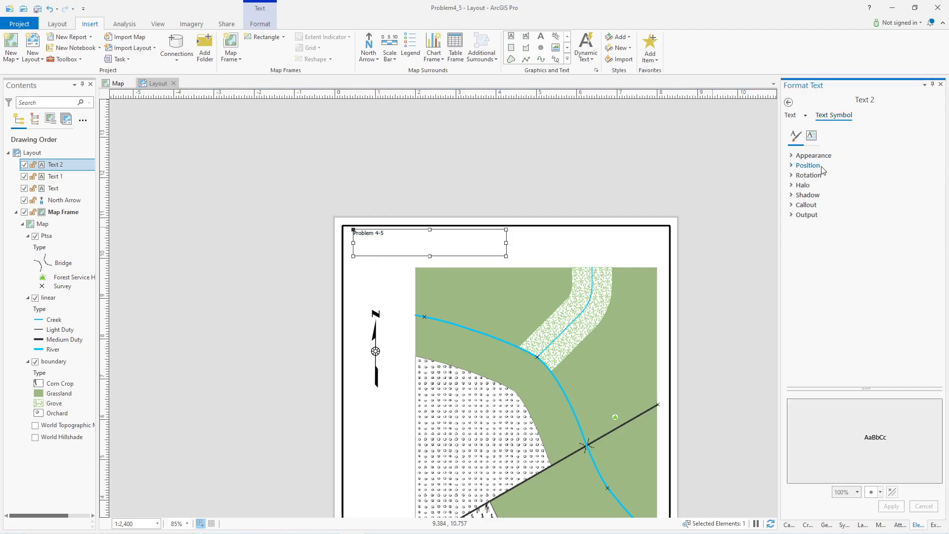
left_click(791, 156)
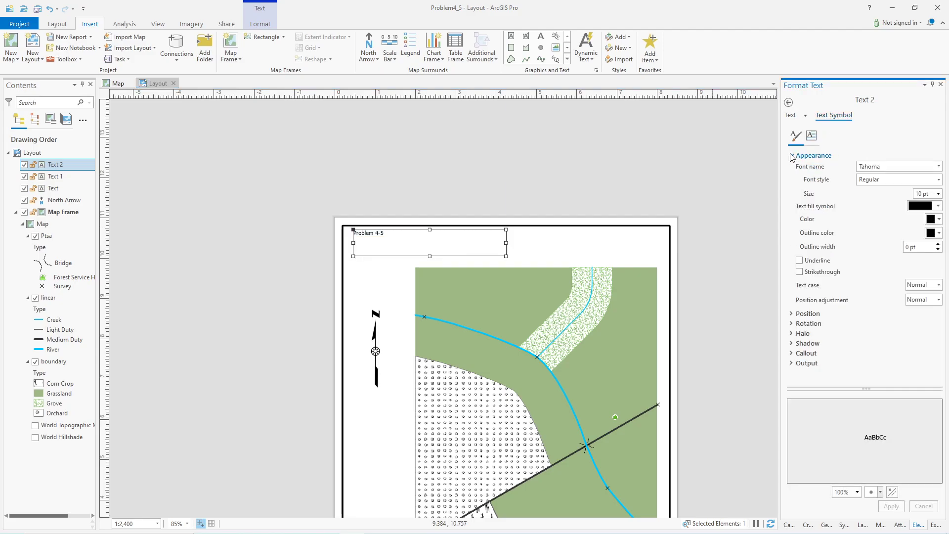
left_click(939, 195)
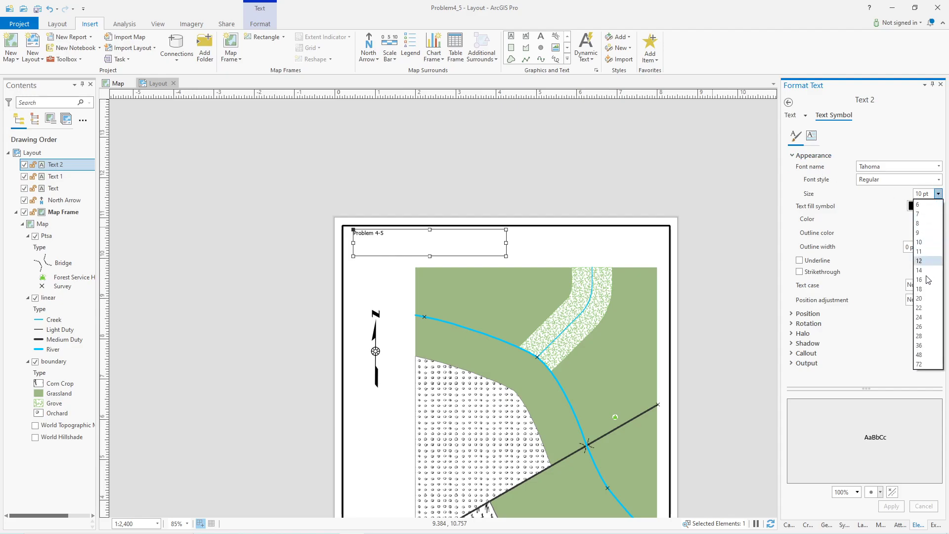
left_click(922, 332)
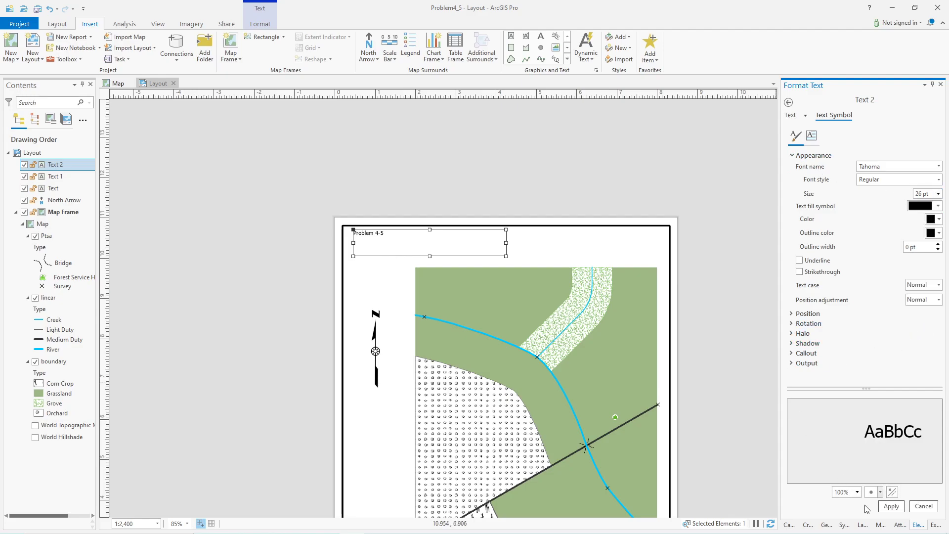
left_click(444, 178)
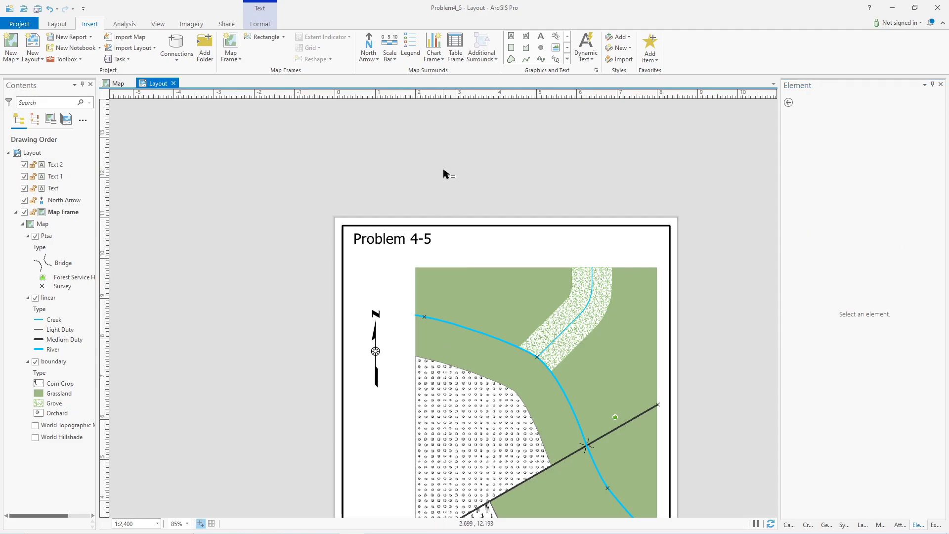
Insert a legend about 1.8 x 2.9 inches beneath the north arrow, between the page border and the map's west edge
left_click_drag(517, 293, 407, 163)
scroll(430, 191, "up", 1)
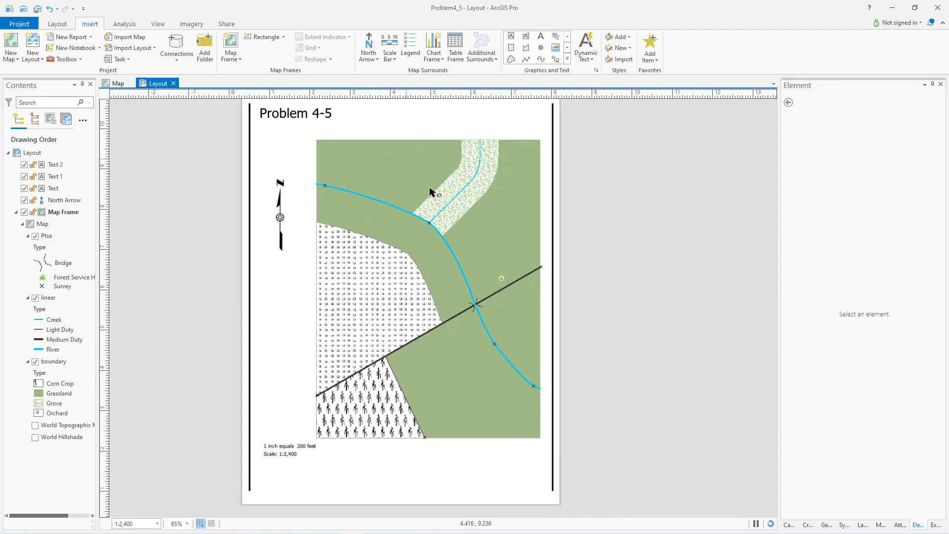
scroll(435, 198, "down", 2)
scroll(447, 212, "up", 1)
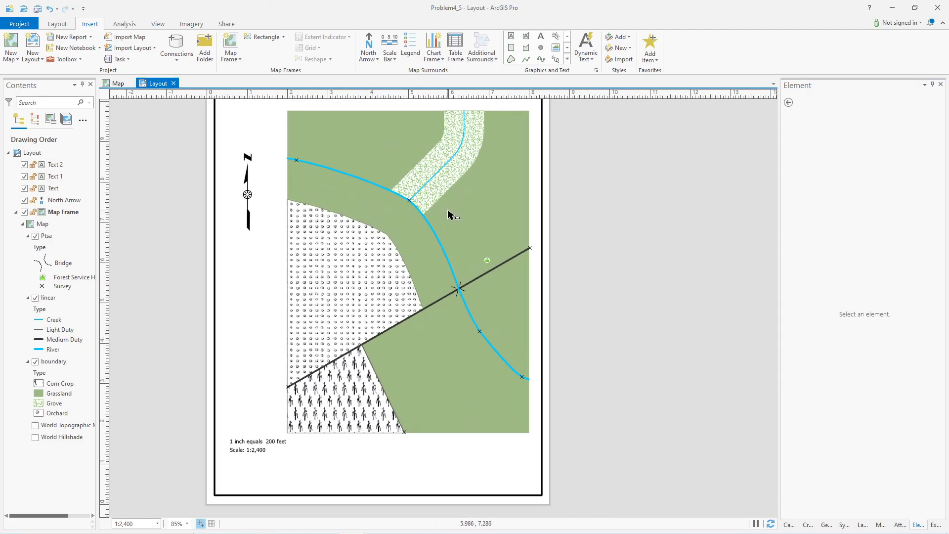
scroll(448, 211, "down", 2)
left_click_drag(448, 212, 527, 252)
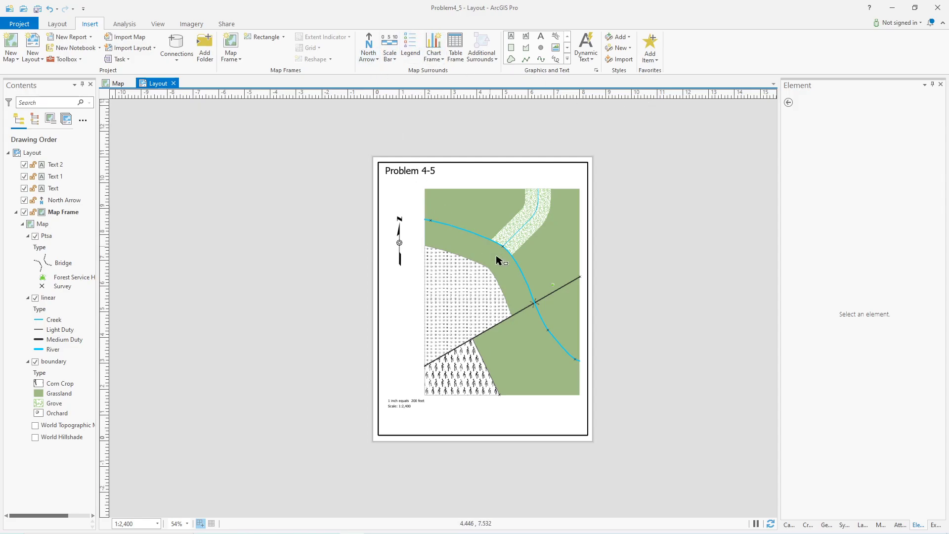
left_click(410, 46)
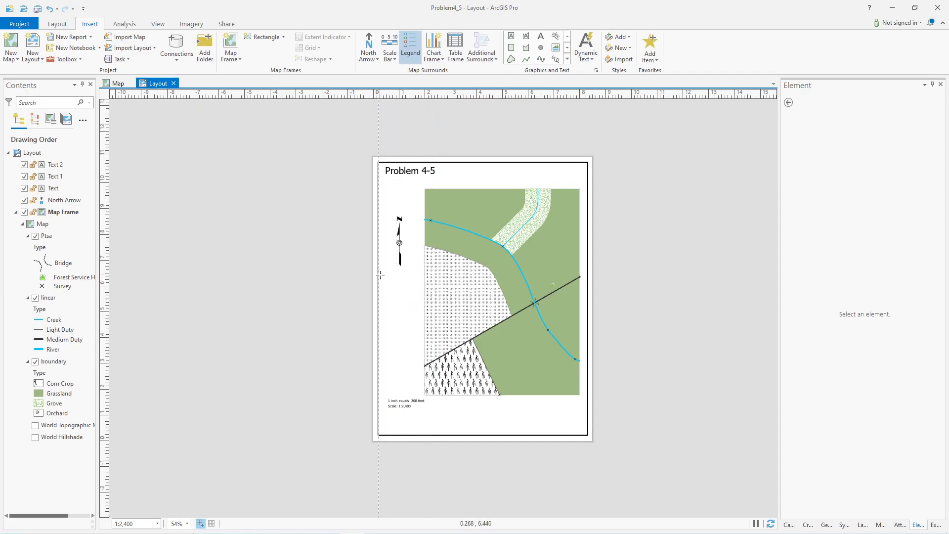
left_click_drag(378, 274, 422, 349)
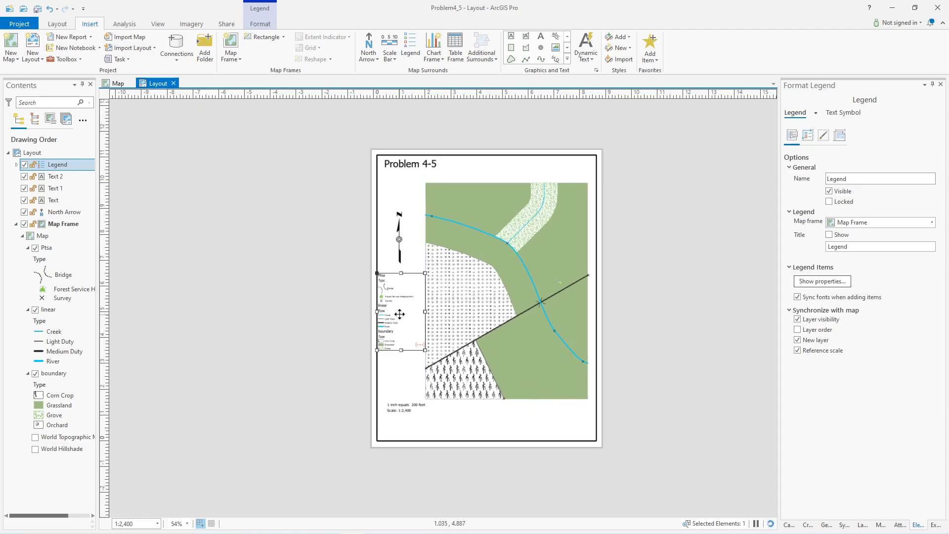
Extend the legend's lower edge downward to a height of about 4 inches so all entries through Orchard fit
scroll(399, 314, "up", 2)
scroll(399, 314, "up", 6)
scroll(399, 314, "down", 2)
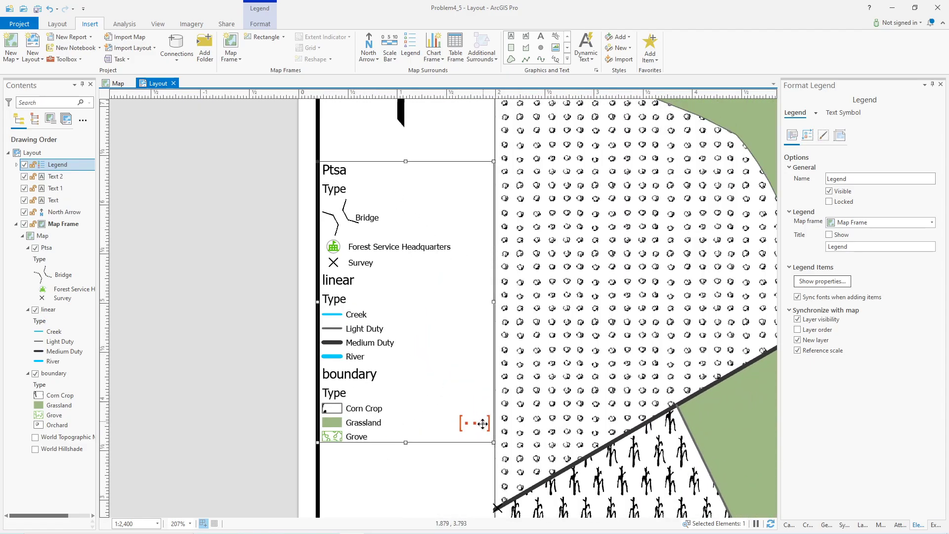
left_click_drag(406, 443, 406, 503)
scroll(445, 410, "down", 4)
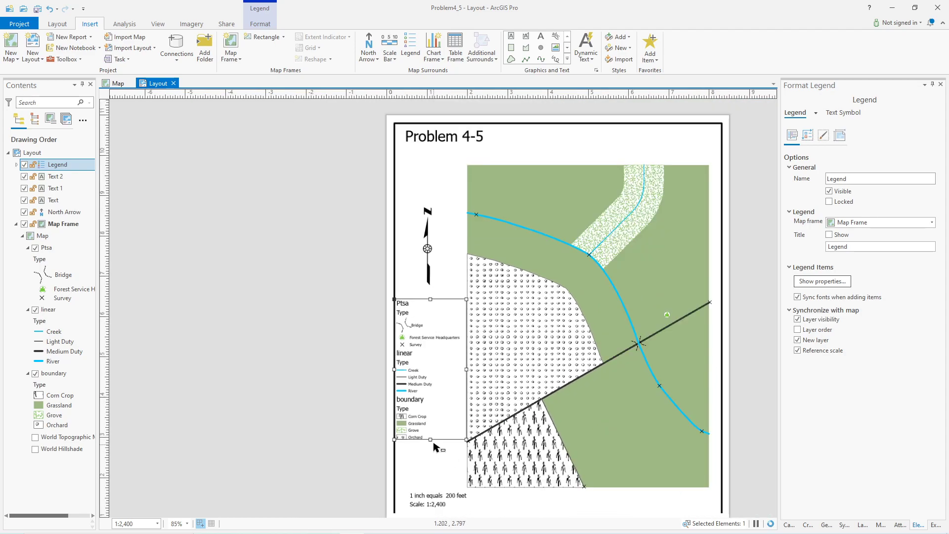
left_click_drag(429, 438, 429, 458)
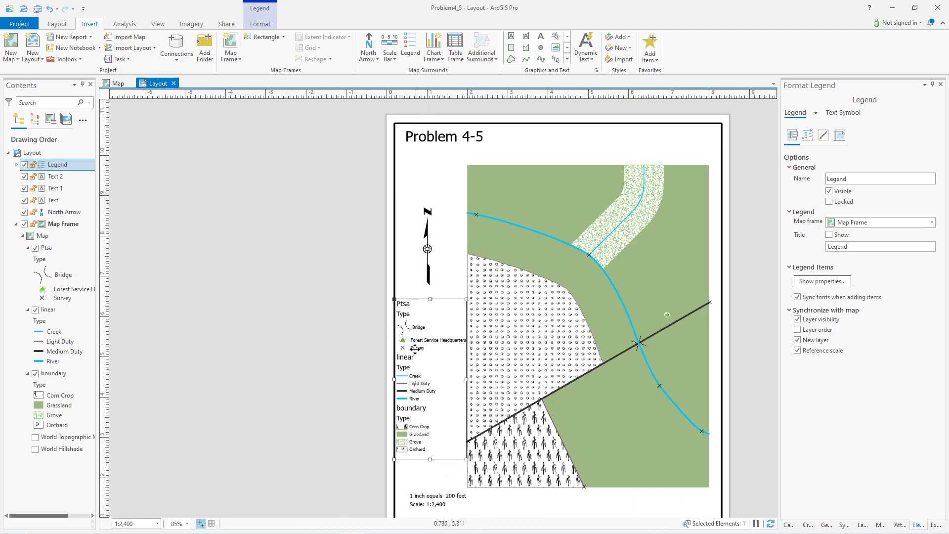
scroll(420, 349, "up", 3)
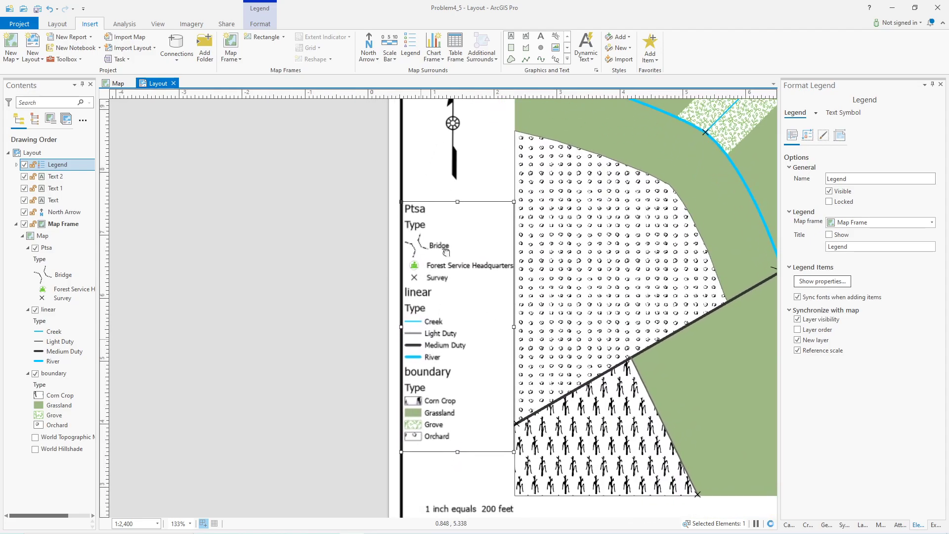
scroll(452, 225, "up", 3)
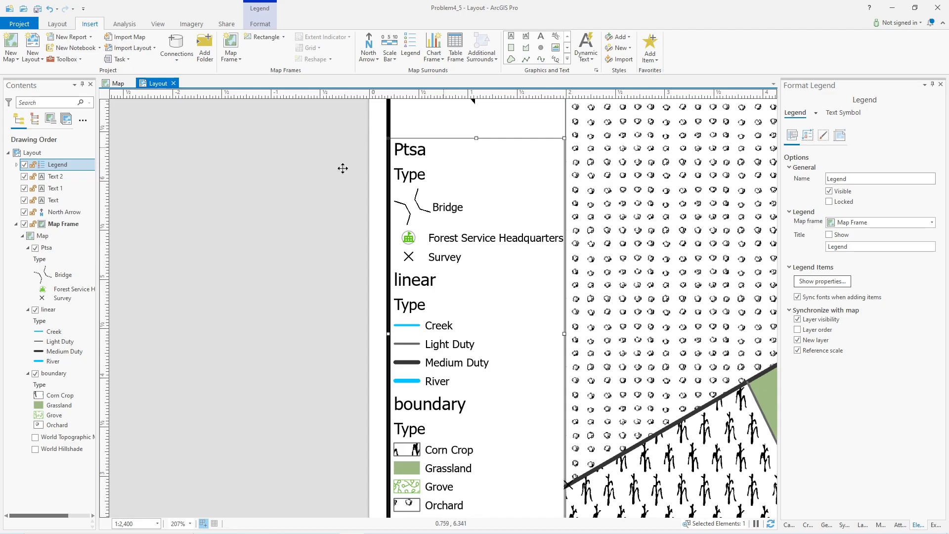
left_click(113, 84)
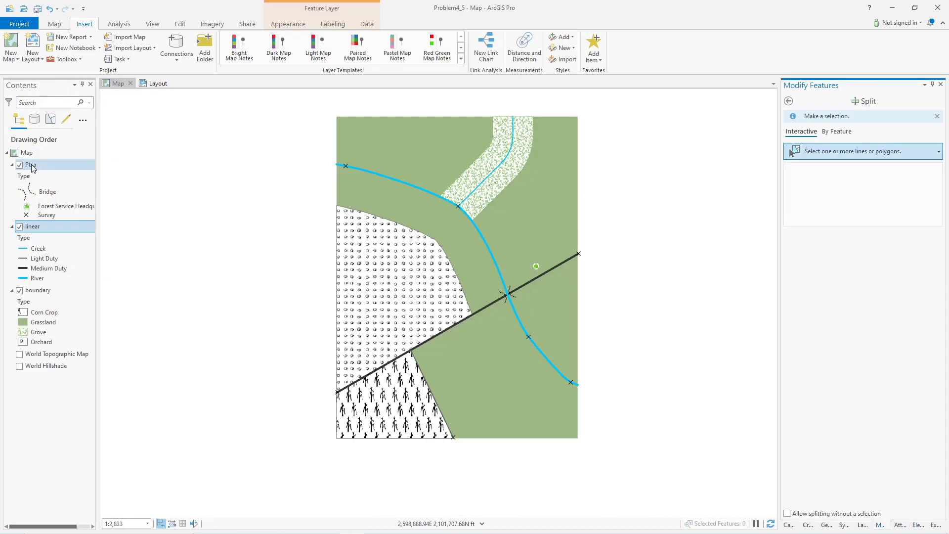
left_click(42, 166)
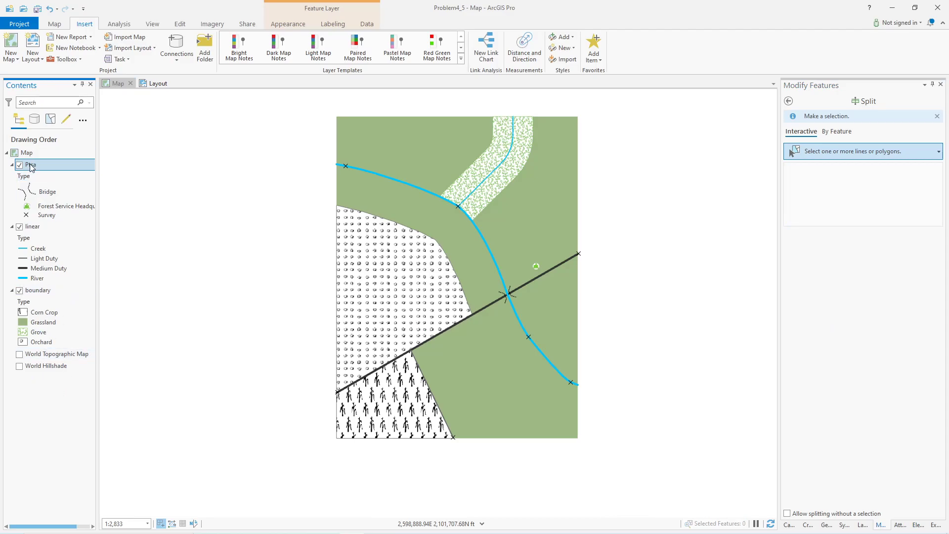
left_click(154, 84)
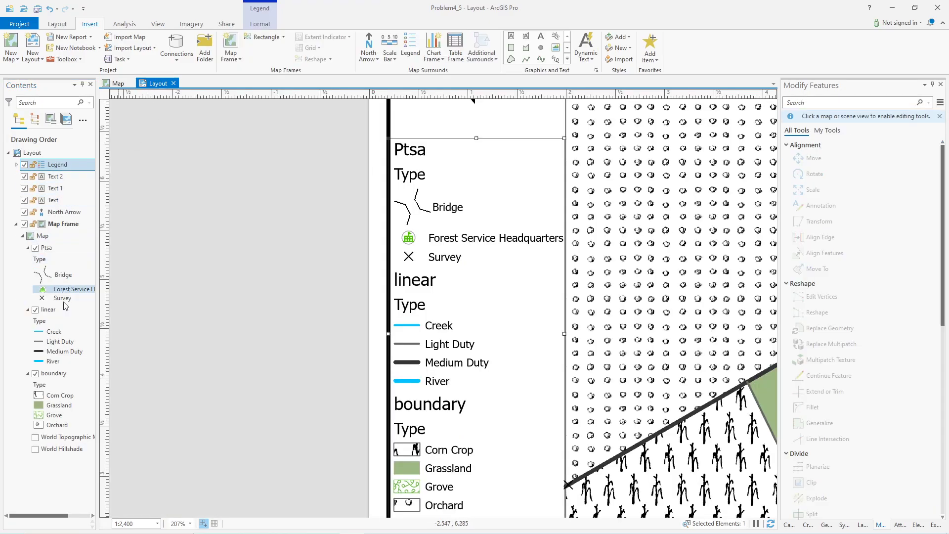
Rename the Ptsa layer to "Point Features" and the linear layer to "Rivers & Roads"
left_click(50, 248)
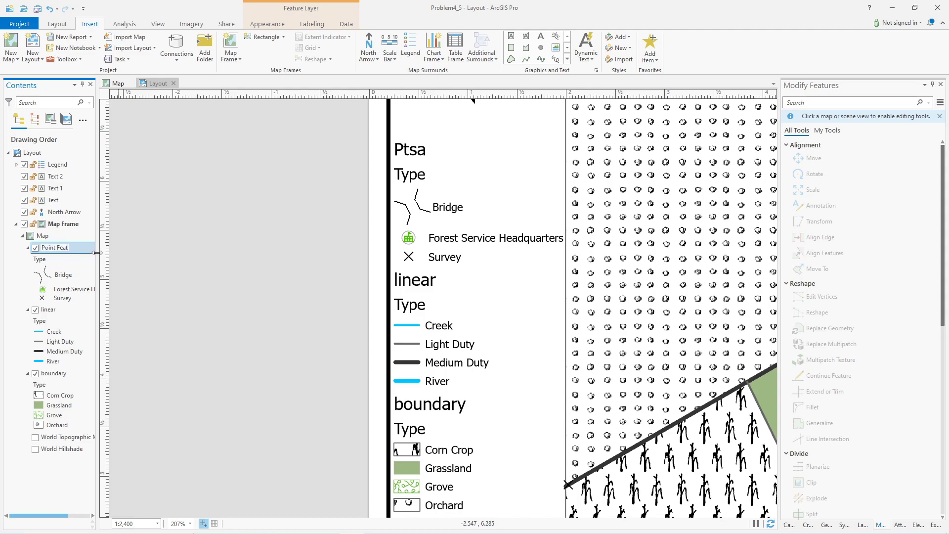
key("Return")
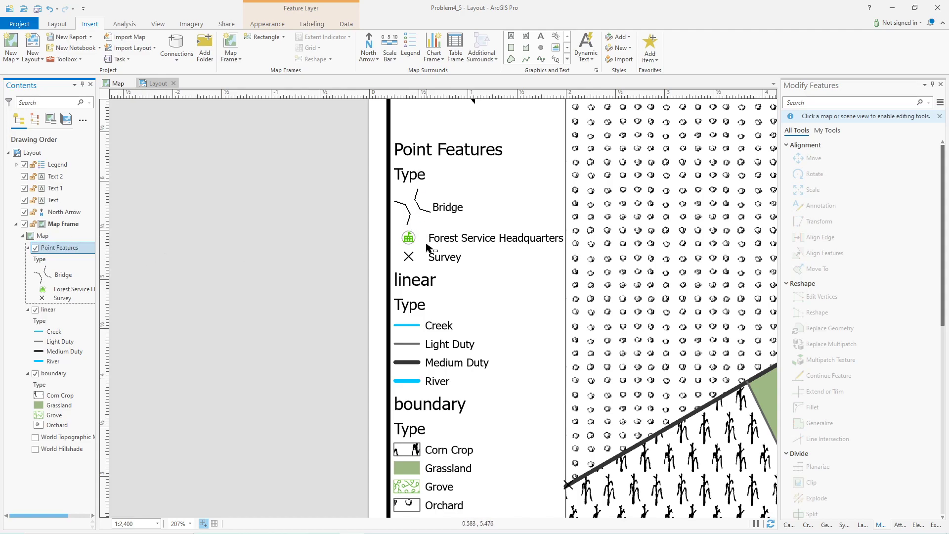
left_click(49, 310)
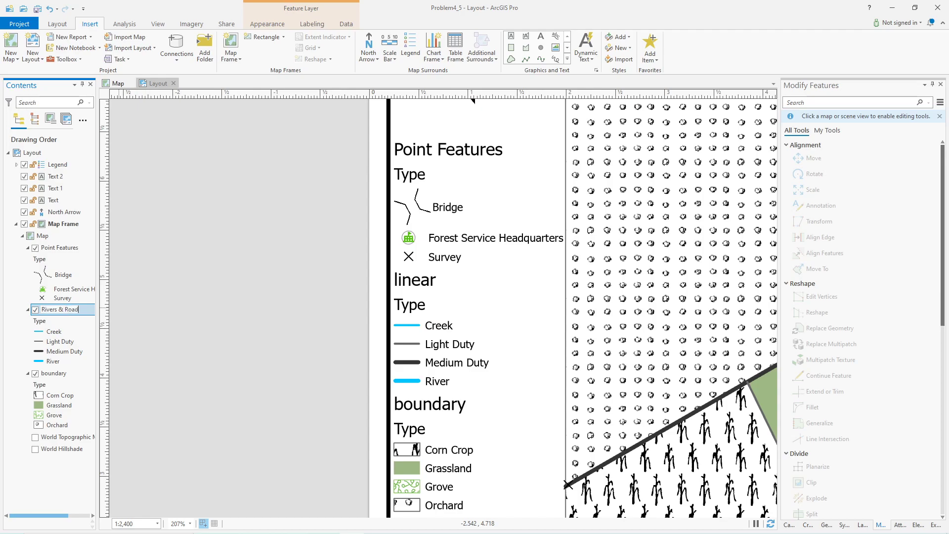
key("Escape")
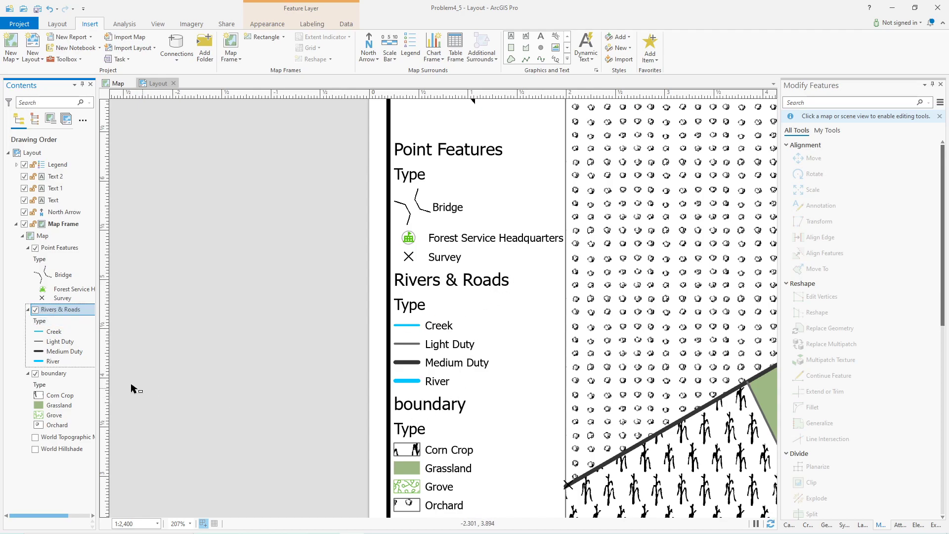
Rename the boundary layer to "Area Features"
left_click(60, 374)
left_click(63, 374)
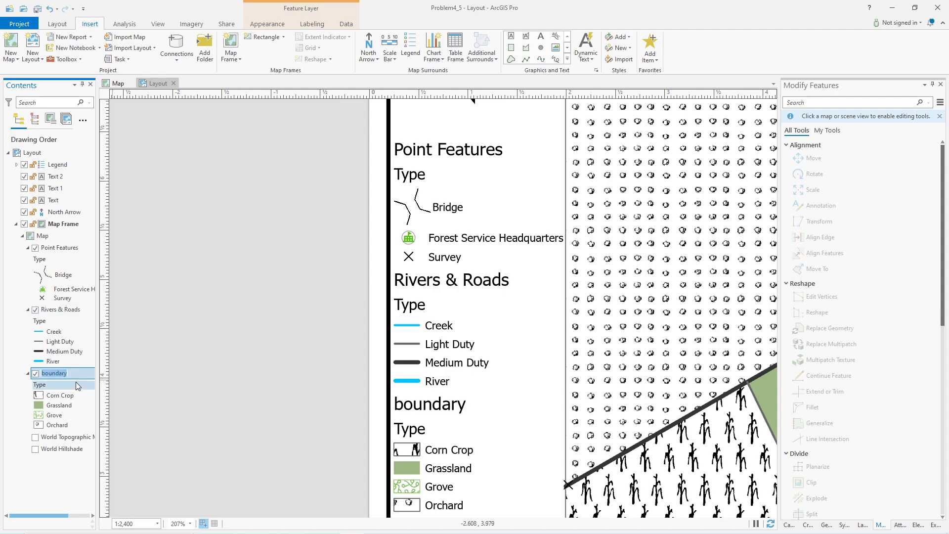
type("Area Features")
key("Return")
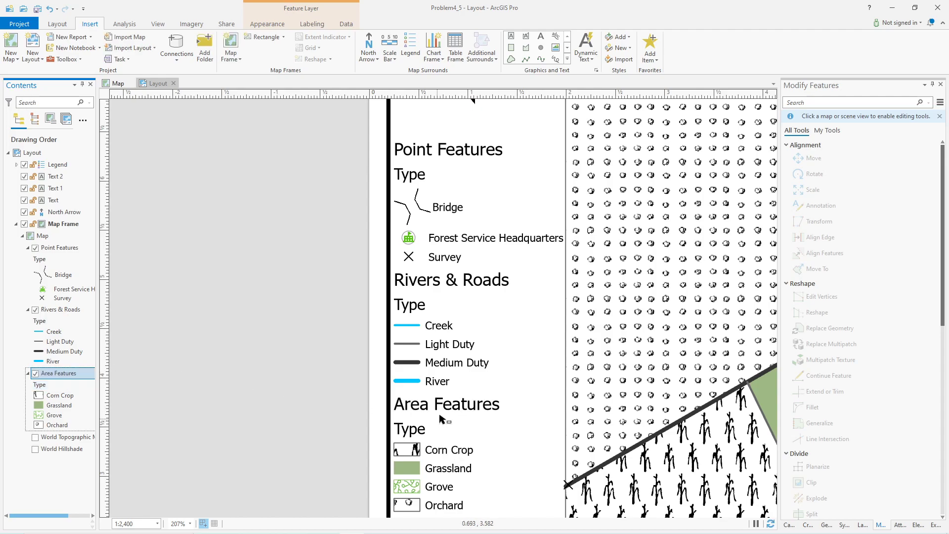
Activate the map frame, shift the map about 0.2 inch east within it to clear the legend, and return to the layout
scroll(442, 420, "down", 3)
left_click_drag(410, 370, 325, 302)
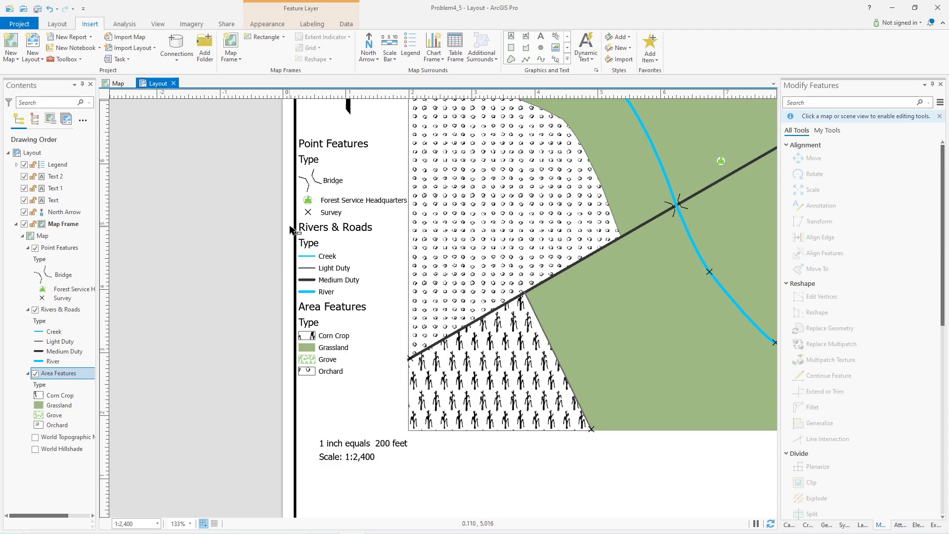
left_click(324, 184)
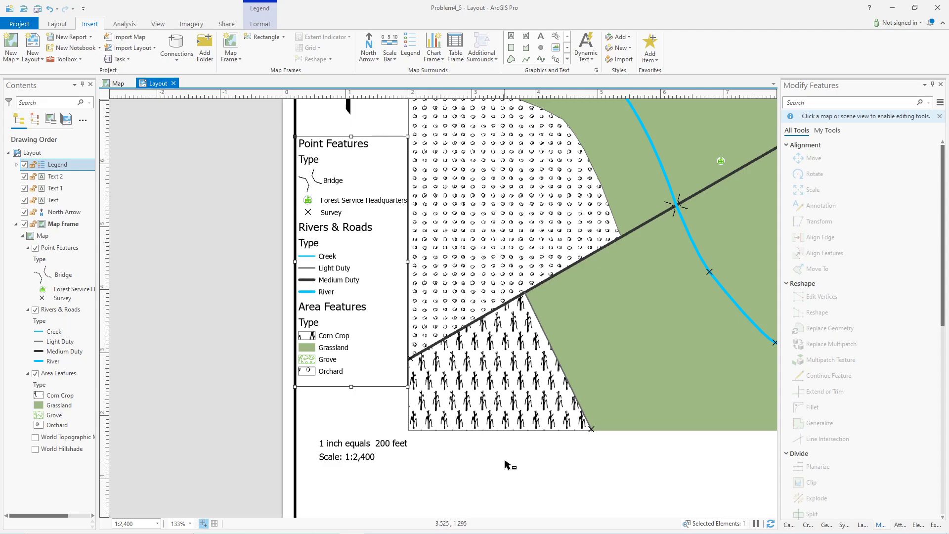
left_click(247, 434)
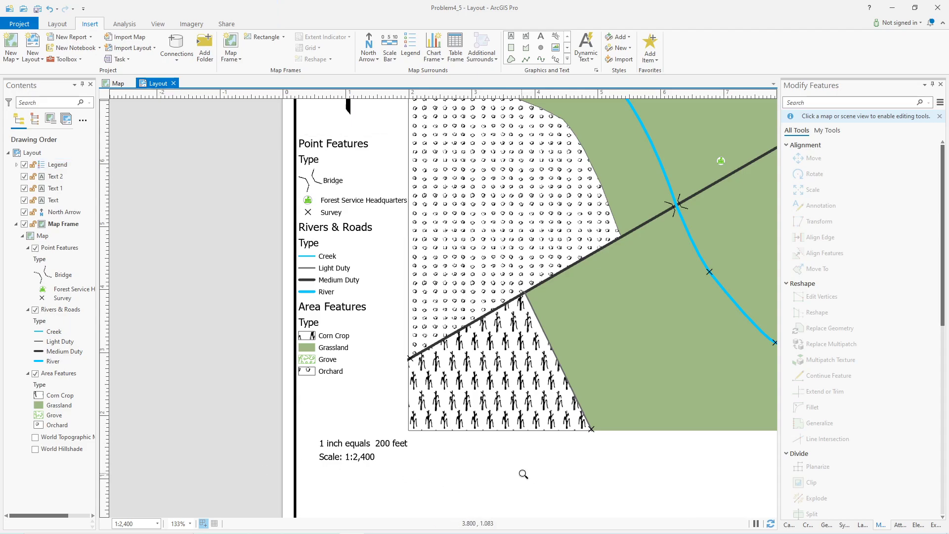
left_click(552, 467)
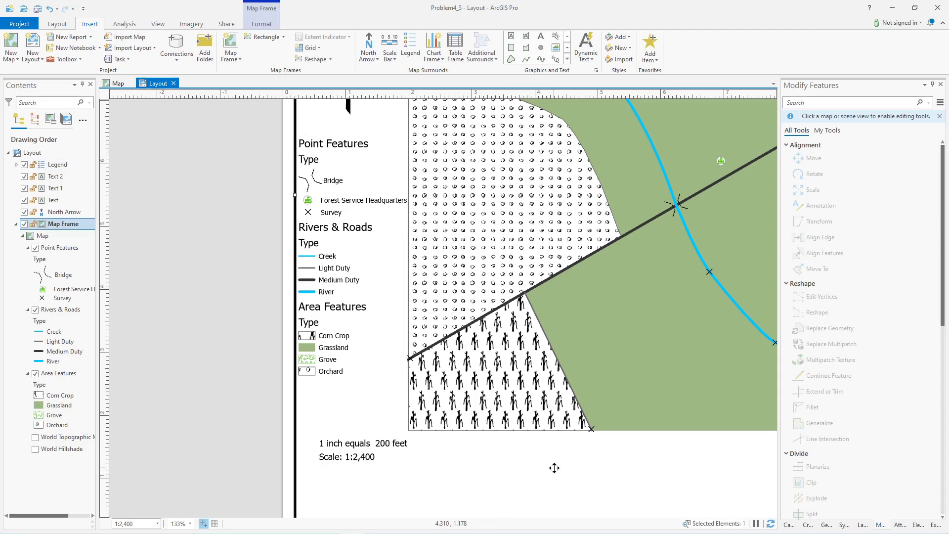
scroll(564, 451, "down", 4)
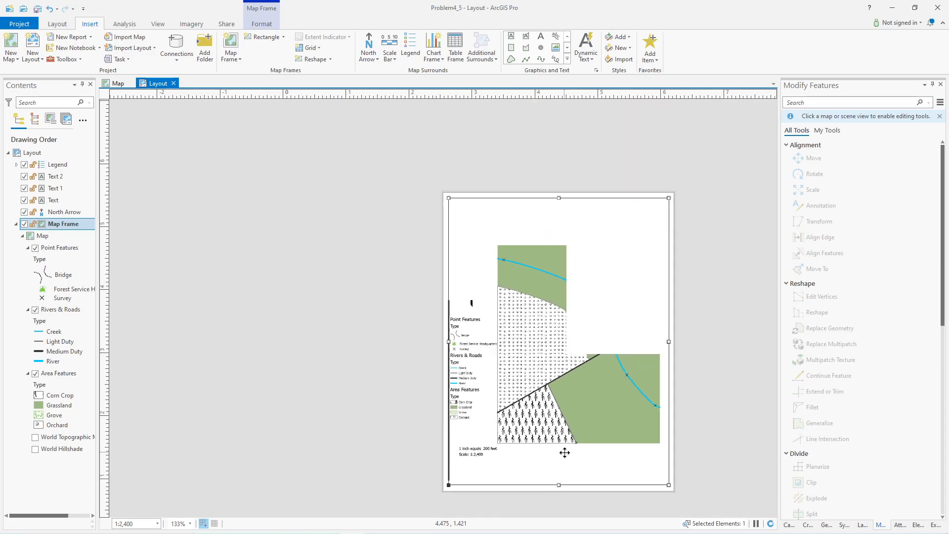
right_click(484, 242)
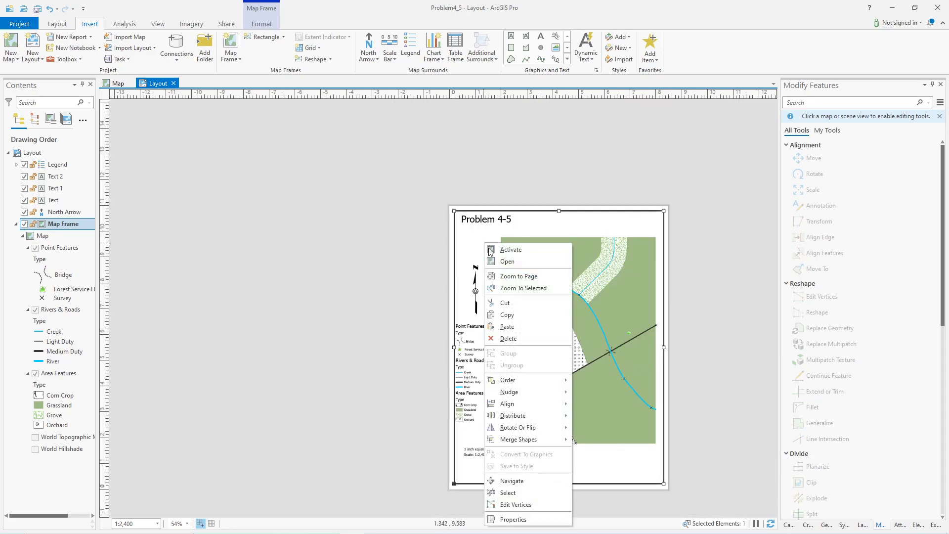
key("Return")
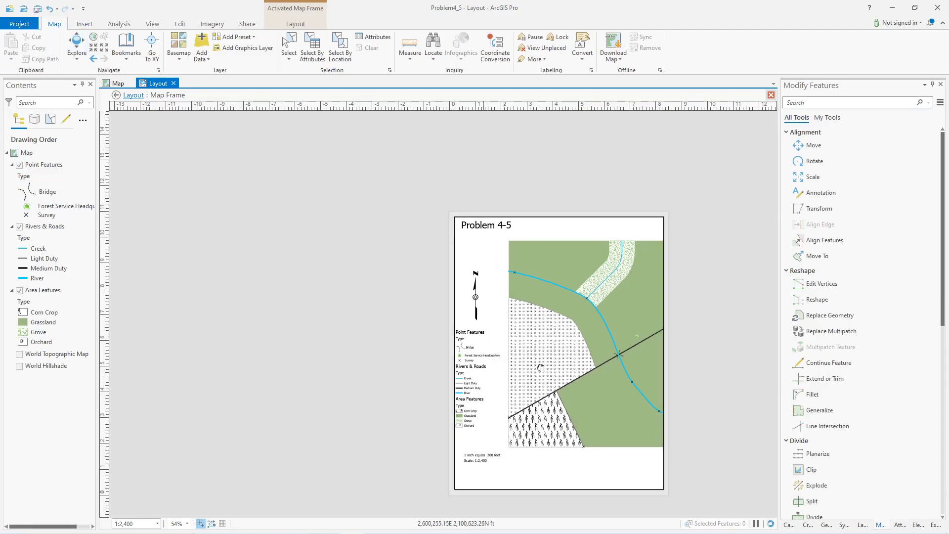
left_click_drag(538, 369, 540, 369)
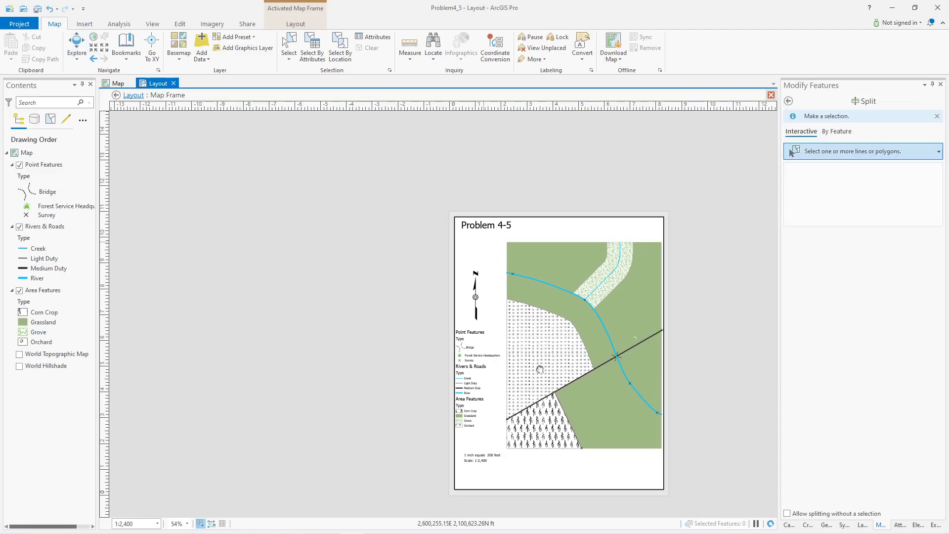
left_click(477, 360)
left_click(135, 98)
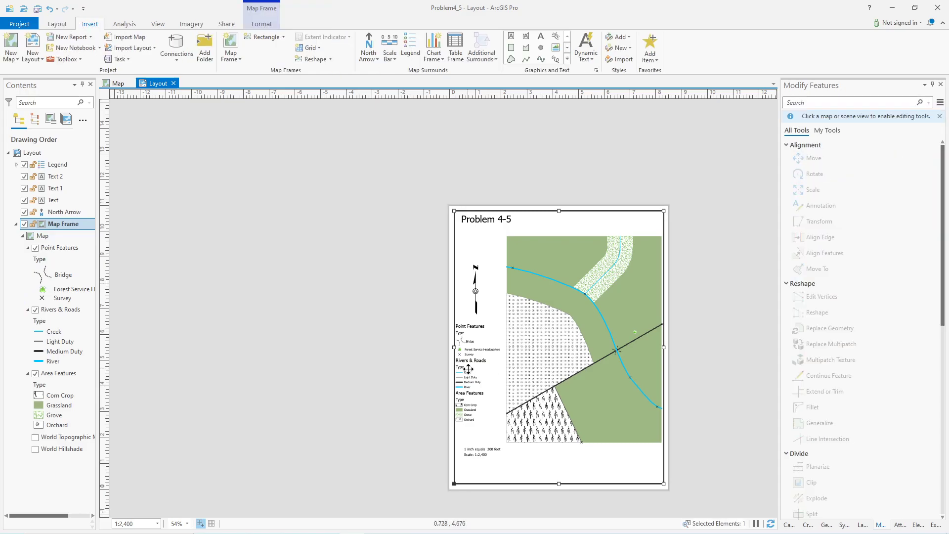
Nudge the legend slightly east, away from the page border
left_click(382, 333)
left_click(477, 363)
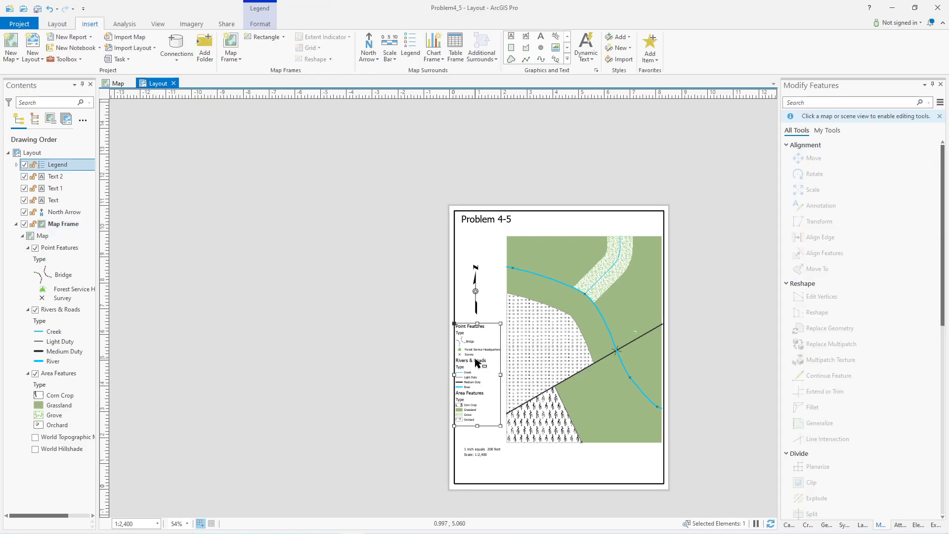
key("Right")
key("Right")
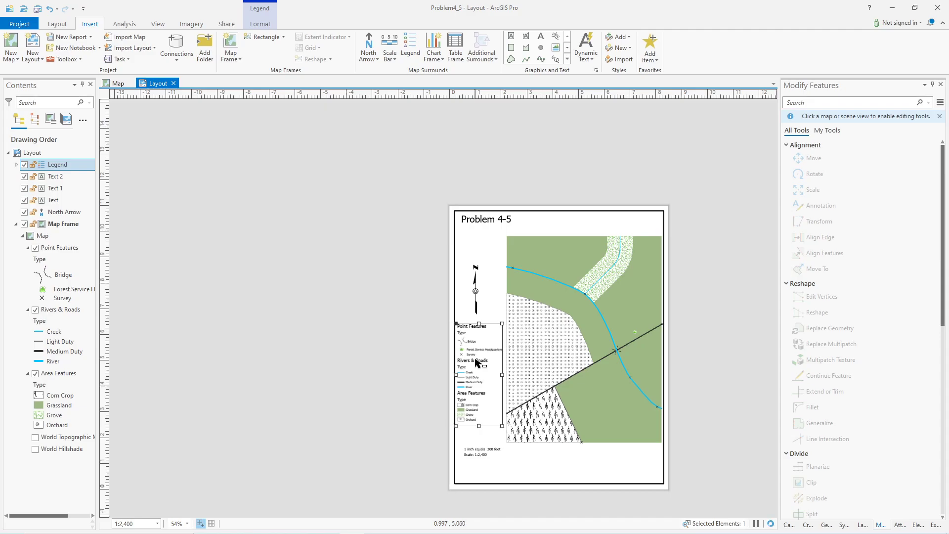
Fine-tune the legend's horizontal position so it fits between the page border and the map, and deselect it
key("Right")
key("Right")
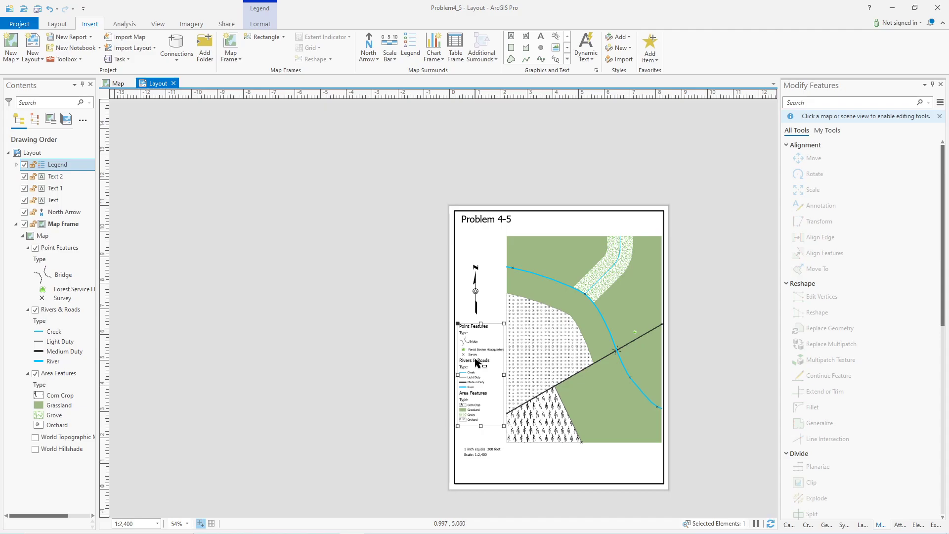
key("Left")
key("Left")
key("Right")
key("Right")
key("Left")
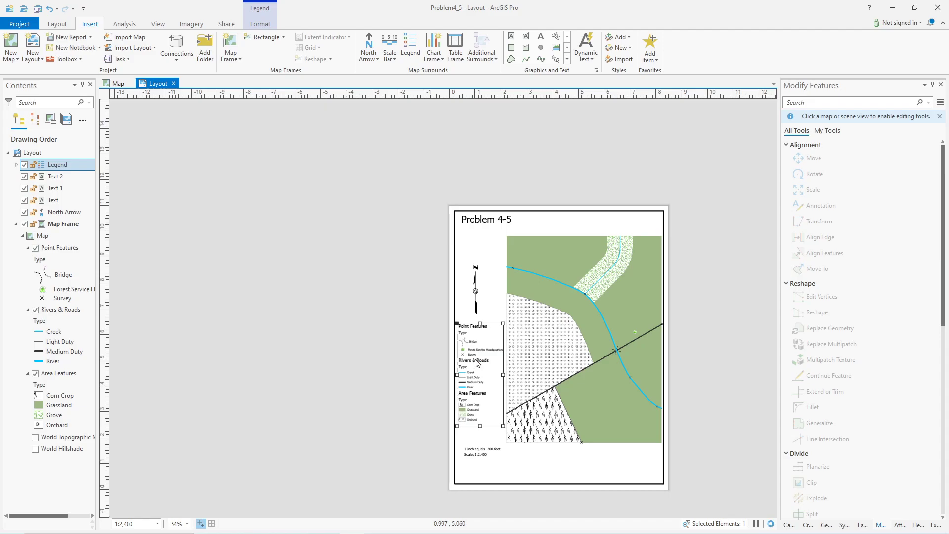
left_click(405, 324)
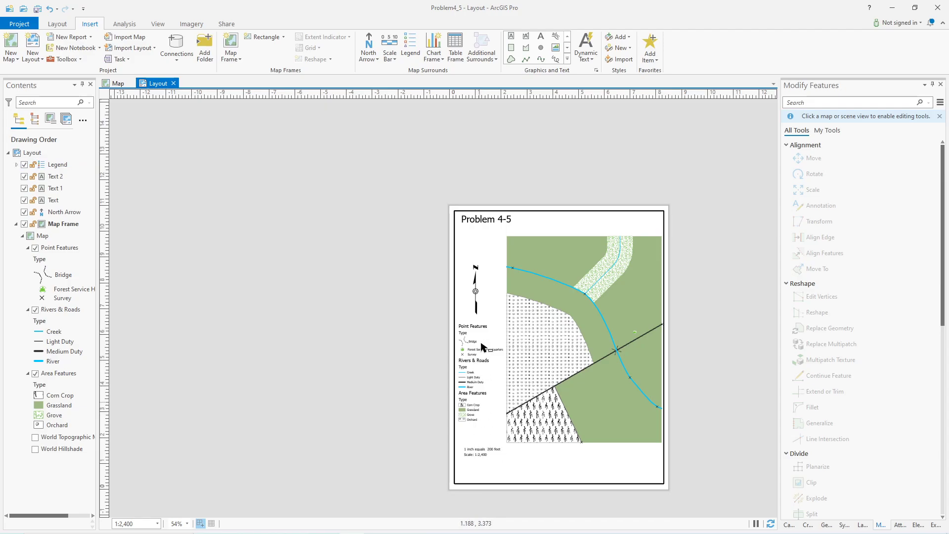
Move the north arrow up about 0.6 inch, away from the legend, and deselect it
left_click(477, 294)
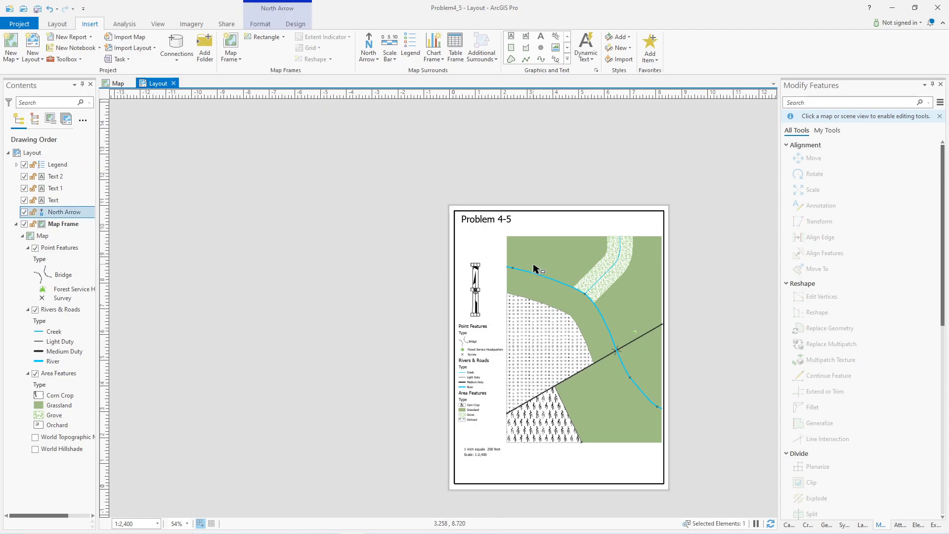
key("Up")
key("Up")
key("Up")
key("Up")
key("Up")
key("Up")
key("Up")
key("Up")
key("Up")
key("Up")
left_click(343, 194)
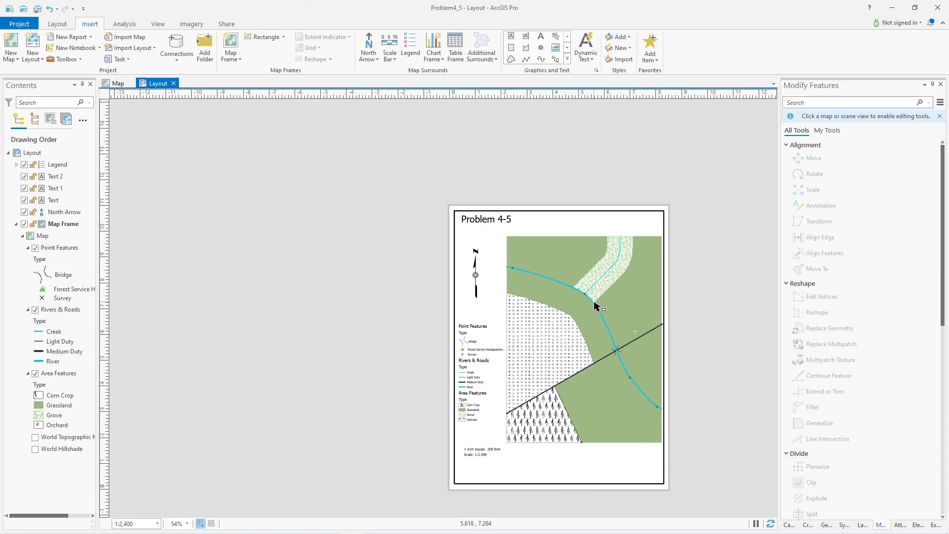
Open the export settings for the Problem 4-5 layout
left_click_drag(673, 364, 577, 320)
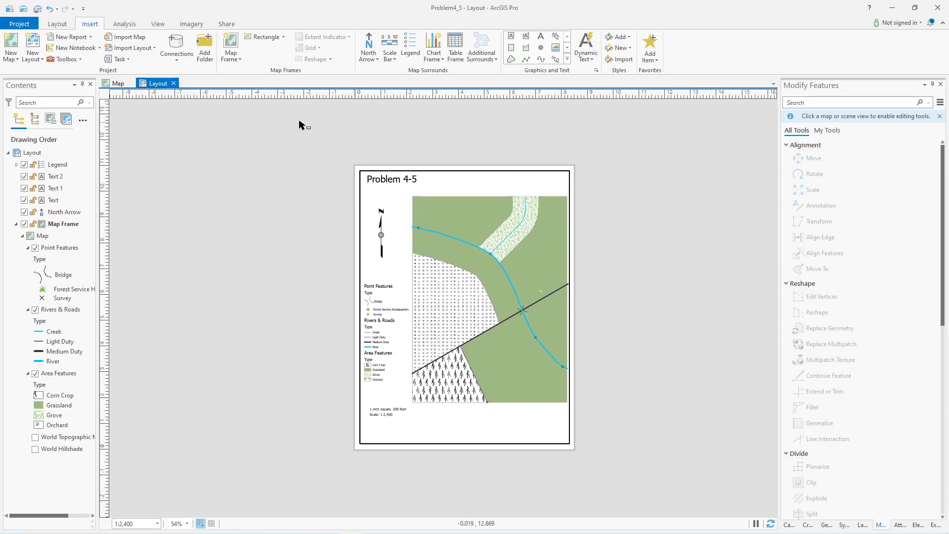
left_click(230, 24)
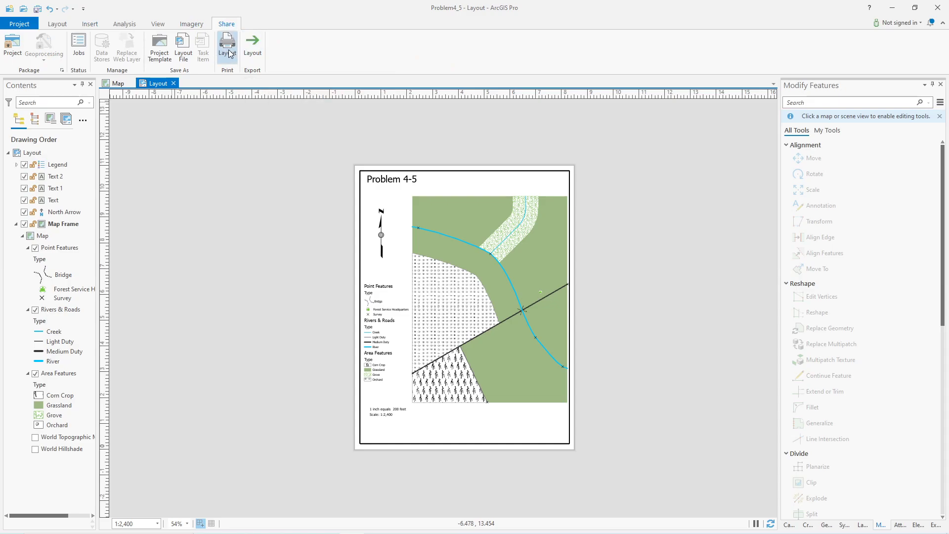
left_click(253, 46)
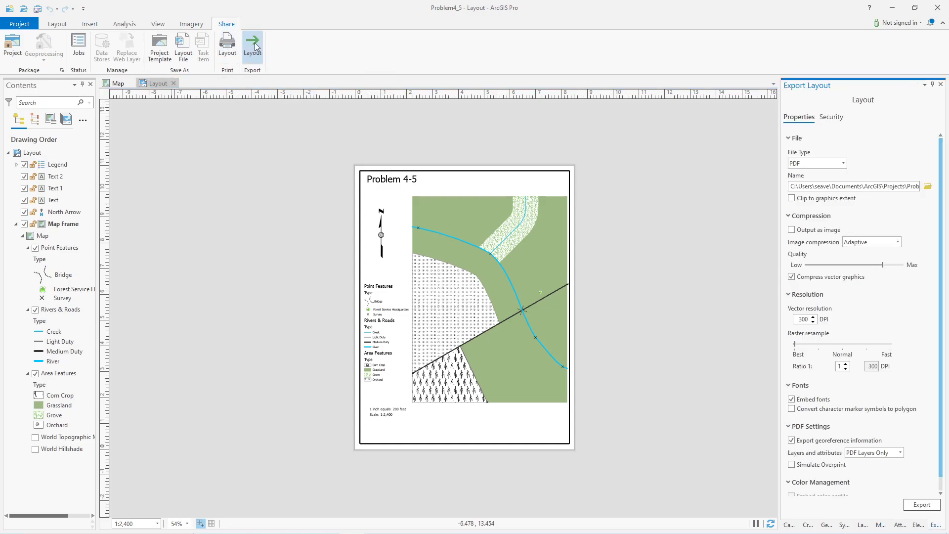